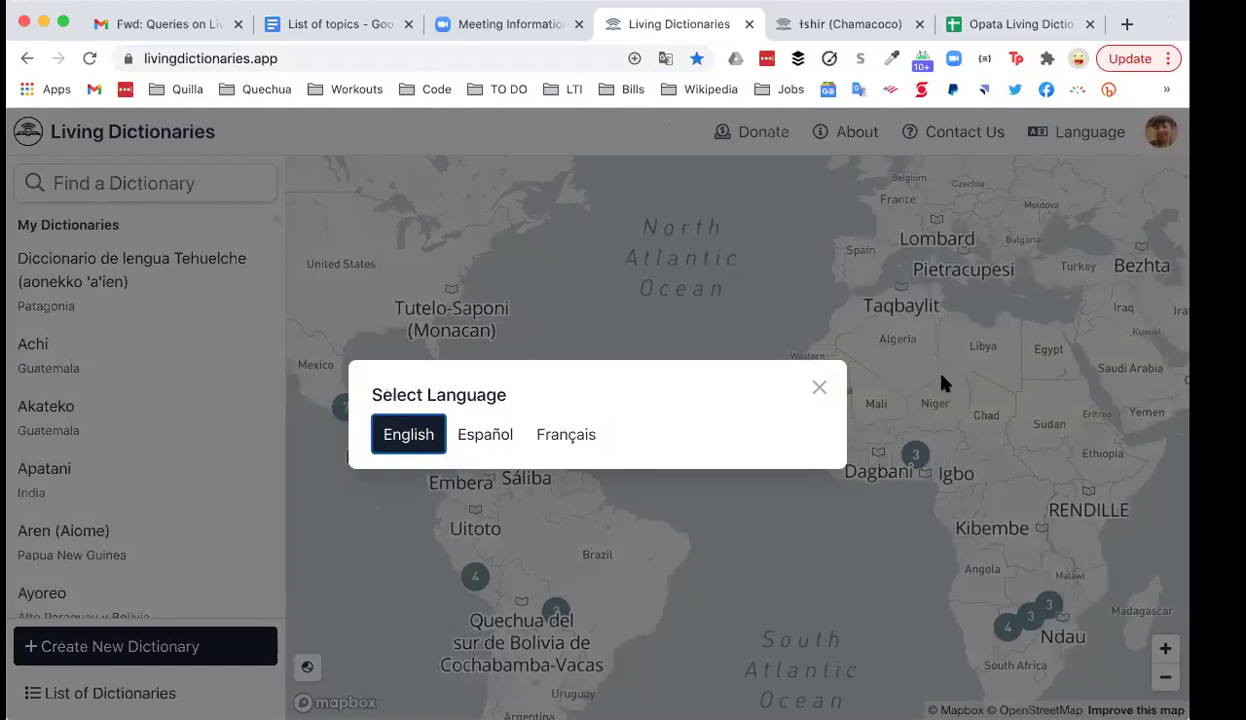
Step: Dismiss the Select Language dialog twice and nudge the map back to the full world view
{"action": "left_click", "coordinate": [819, 389]}
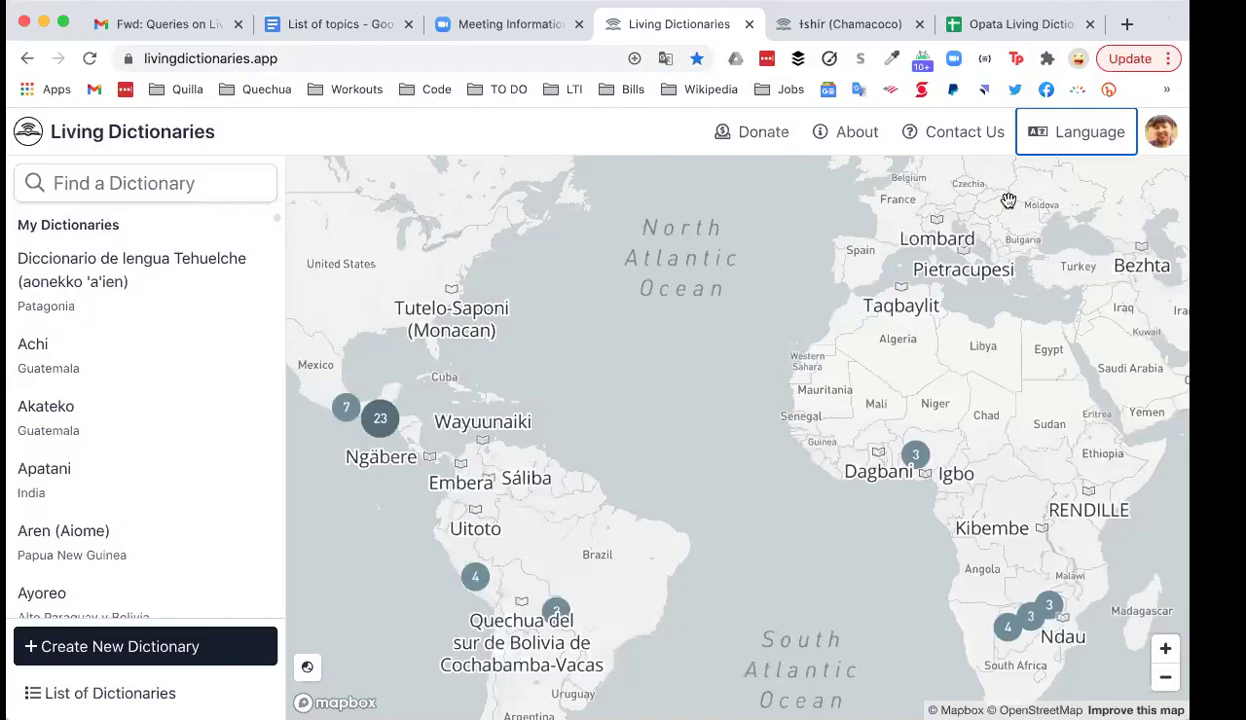
{"action": "left_click", "coordinate": [1081, 134]}
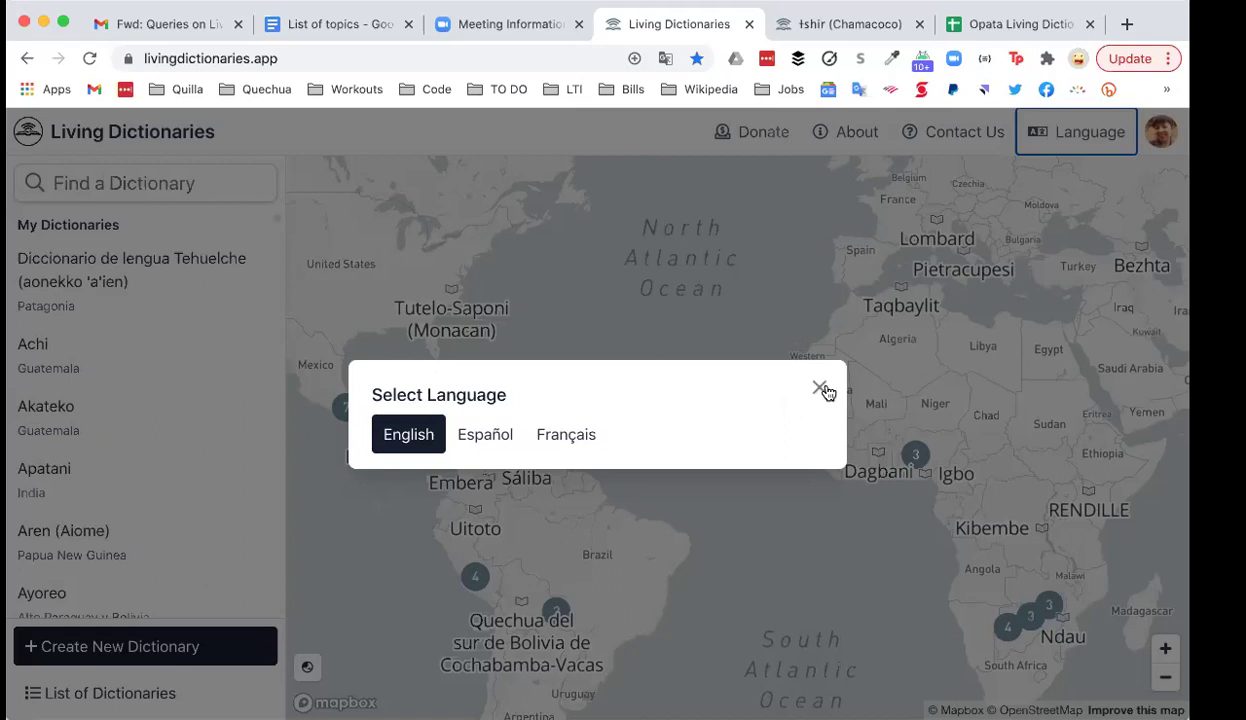
{"action": "left_click", "coordinate": [821, 389]}
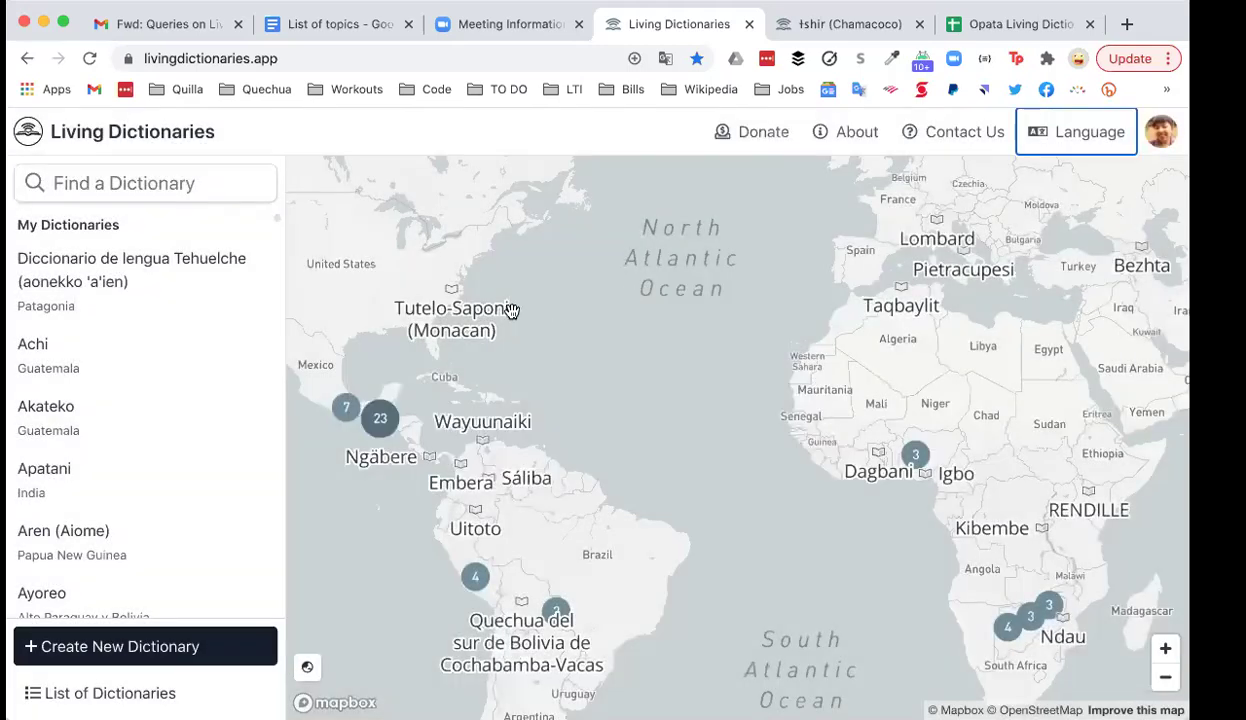
{"action": "left_click_drag", "start_coordinate": [553, 431], "coordinate": [588, 374]}
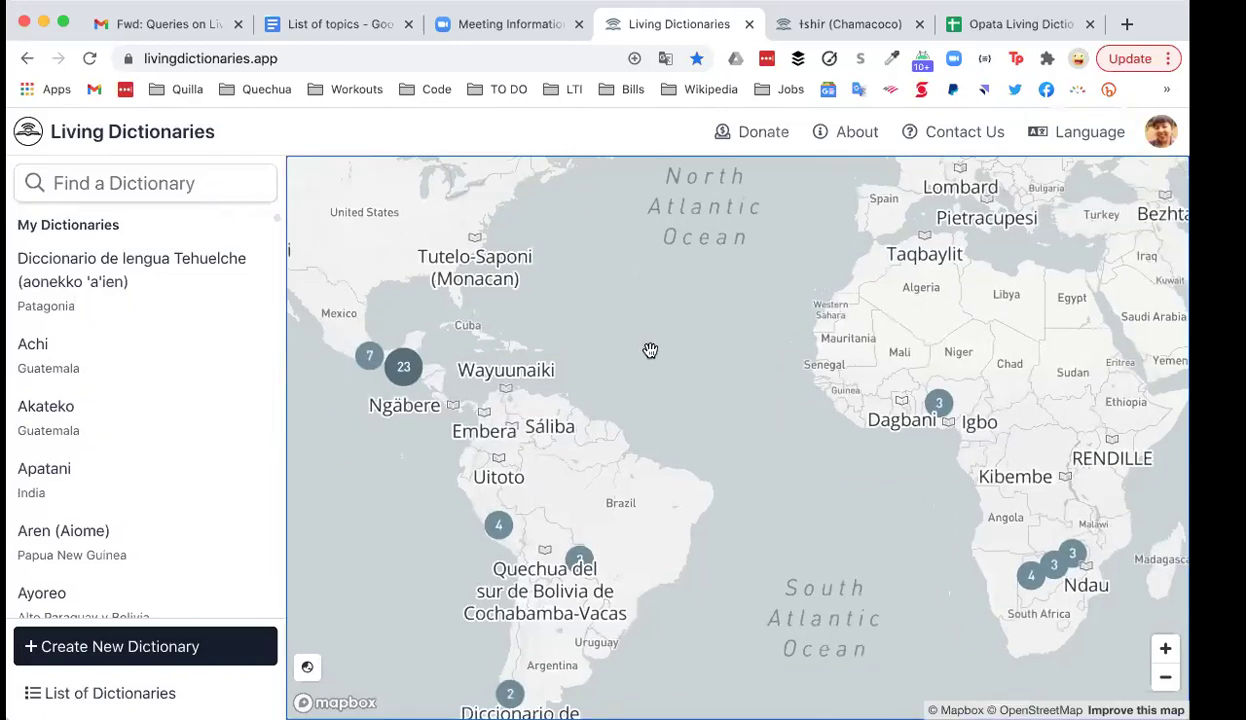
{"action": "scroll", "coordinate": [125, 283], "scroll_direction": "down", "scroll_amount": 3}
{"action": "scroll", "coordinate": [123, 281], "scroll_direction": "up", "scroll_amount": 3}
{"action": "scroll", "coordinate": [141, 248], "scroll_direction": "down", "scroll_amount": 3}
{"action": "scroll", "coordinate": [141, 248], "scroll_direction": "up", "scroll_amount": 3}
{"action": "left_click", "coordinate": [932, 136]}
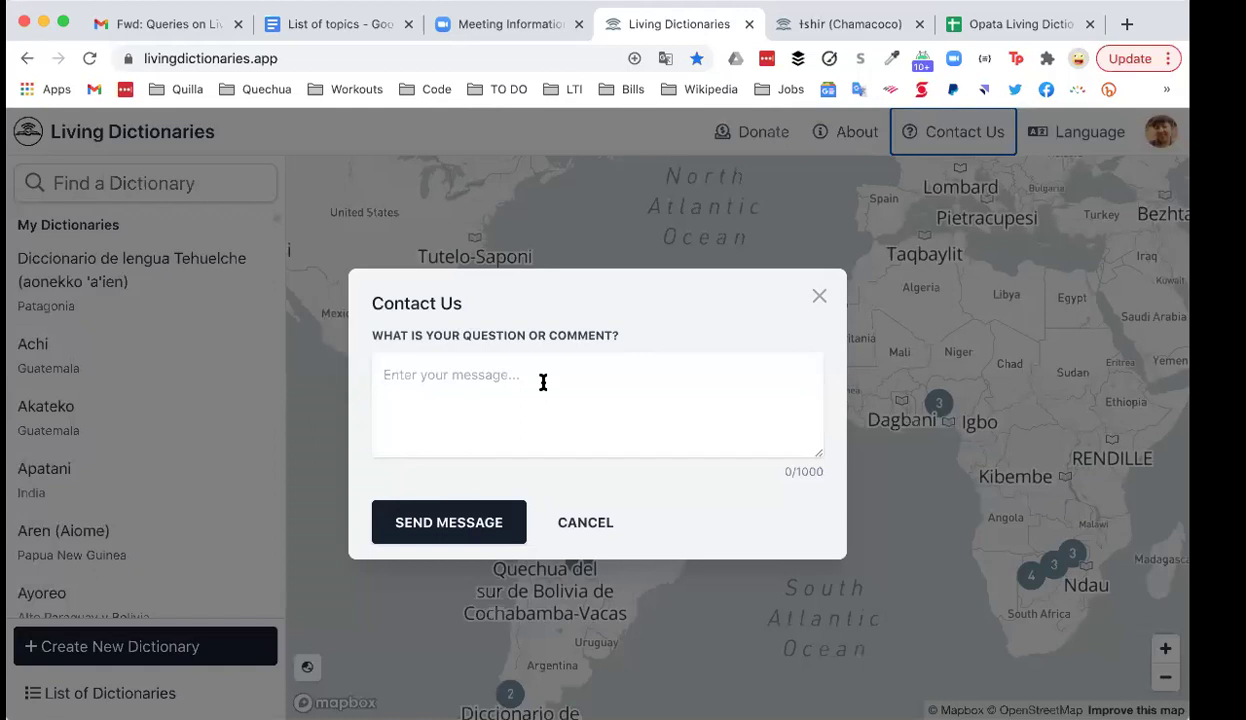
{"action": "left_click", "coordinate": [819, 298]}
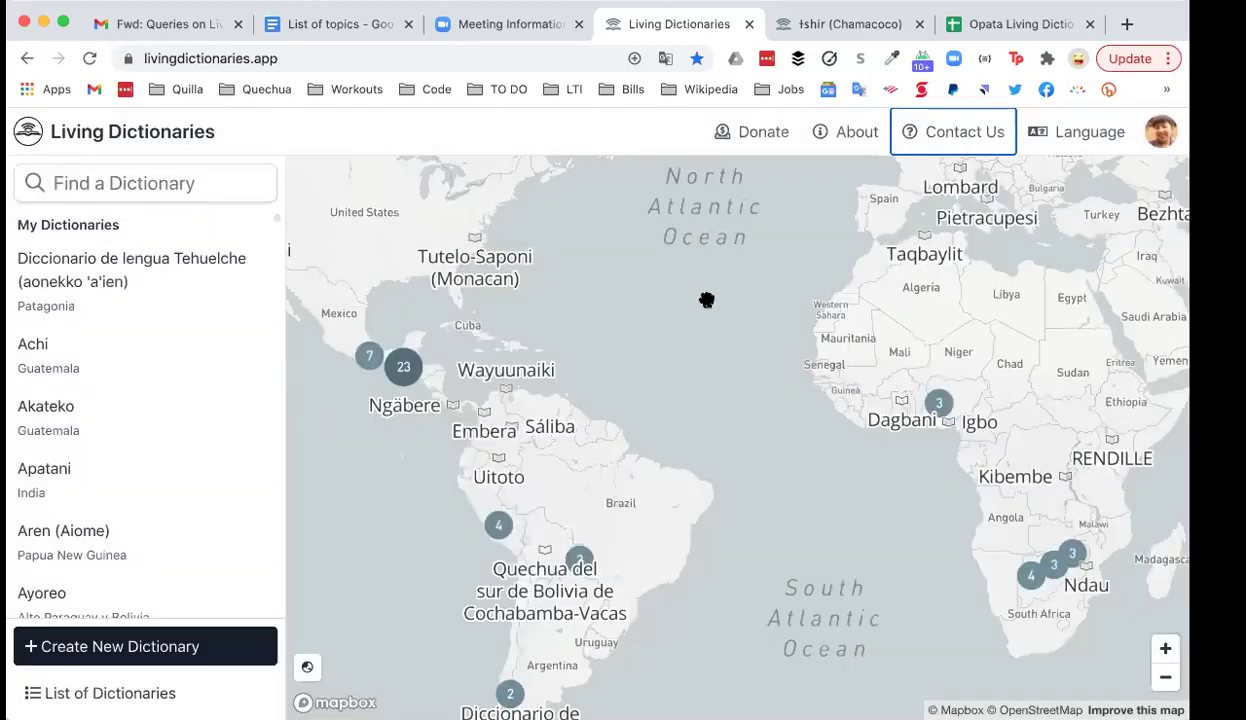
{"action": "left_click_drag", "start_coordinate": [685, 337], "coordinate": [684, 286]}
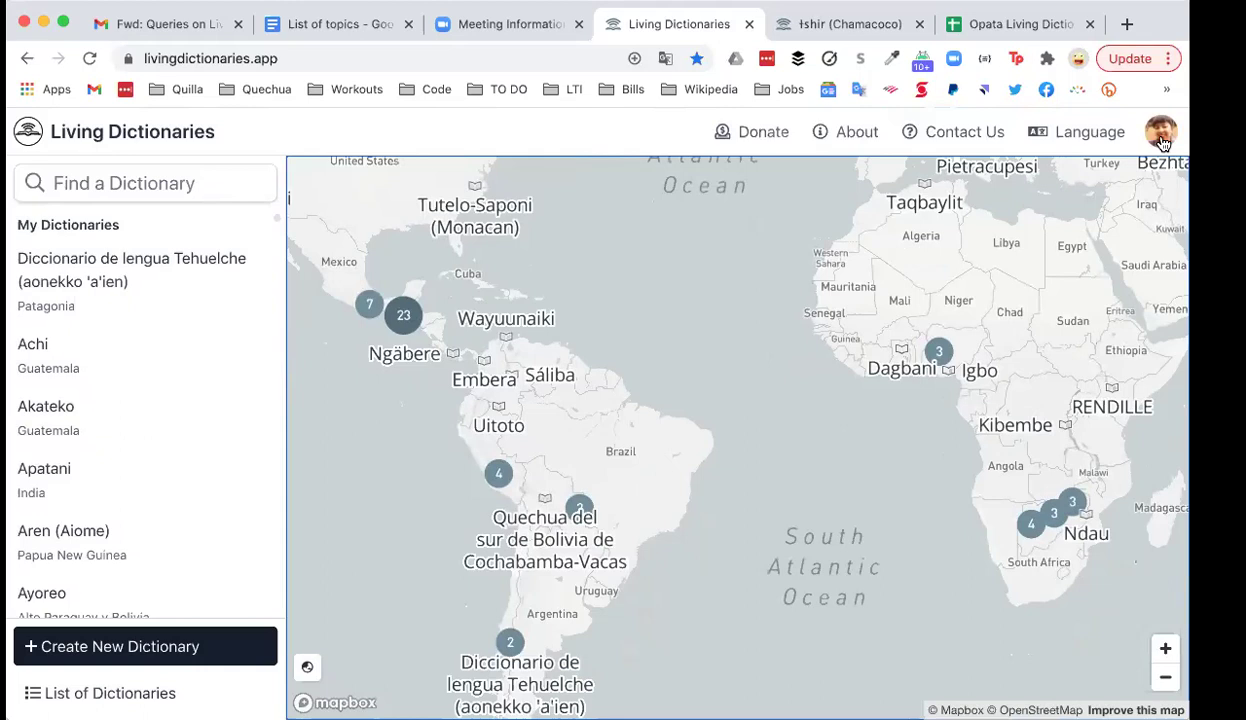
Step: Log out of the account from the avatar menu
{"action": "left_click", "coordinate": [1158, 136]}
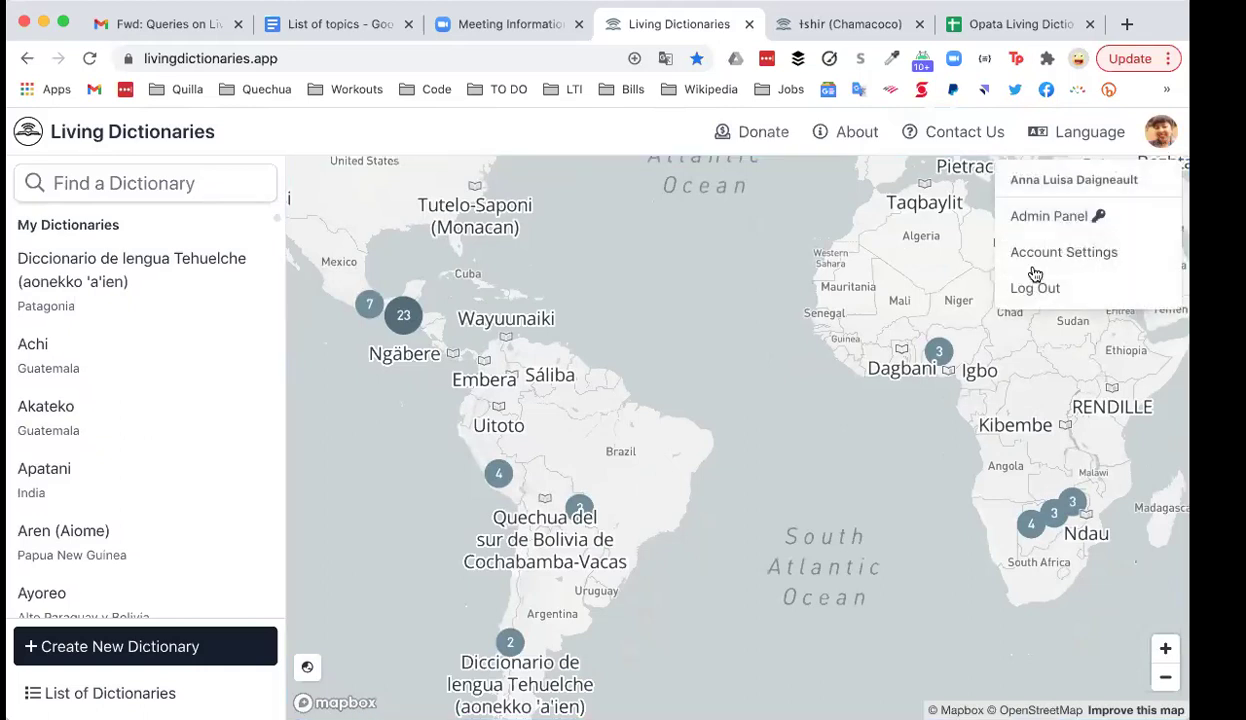
{"action": "left_click", "coordinate": [1033, 289]}
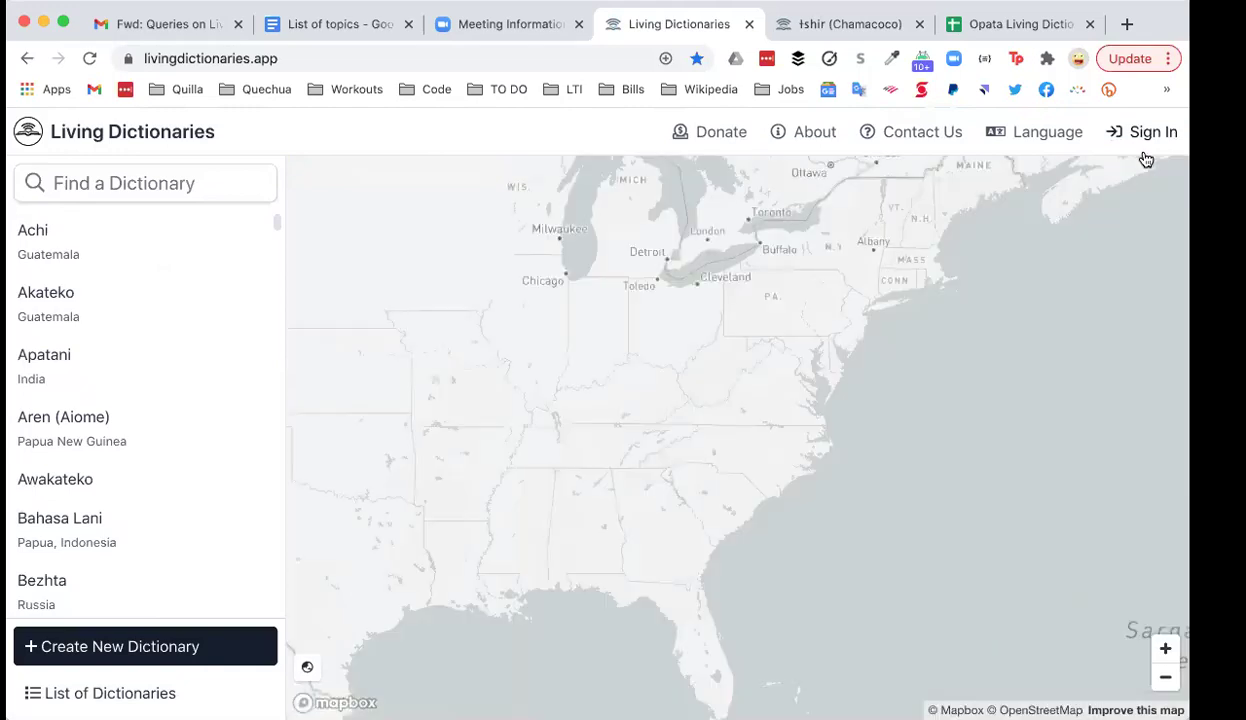
{"action": "left_click_drag", "start_coordinate": [910, 408], "coordinate": [868, 366]}
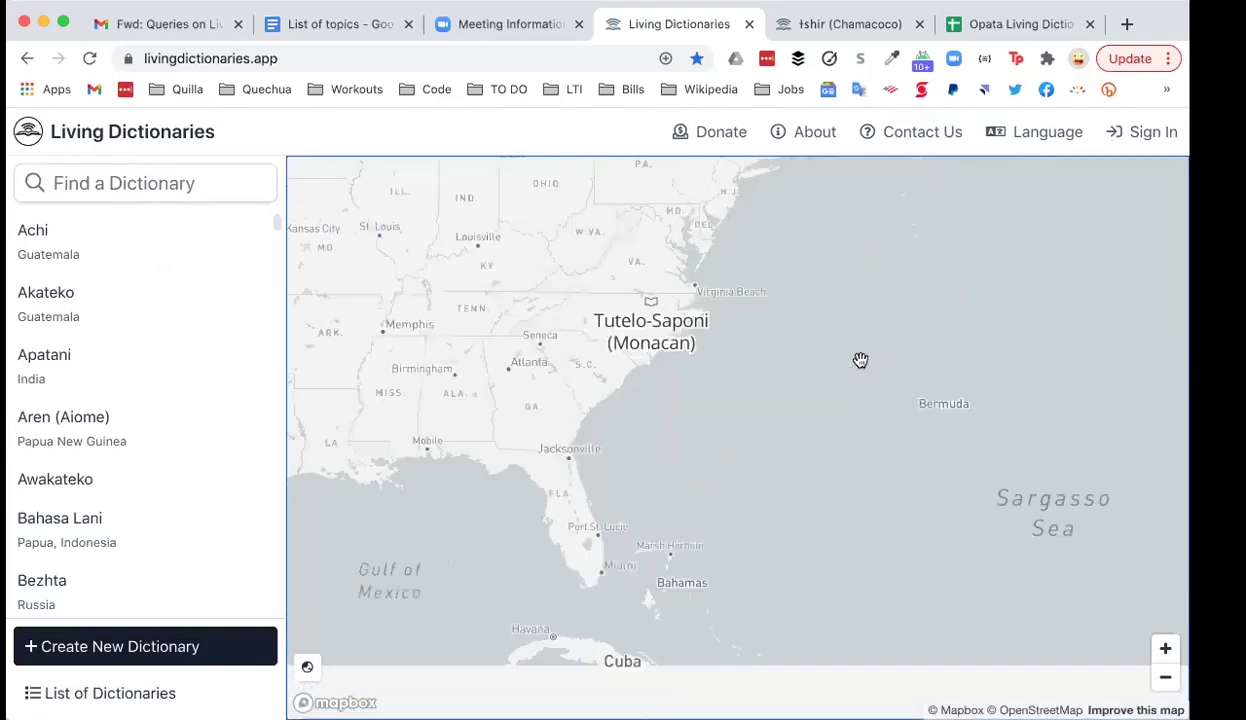
Step: Try signing in with the account's e-mail, then cancel the Create account form
{"action": "left_click", "coordinate": [1140, 138]}
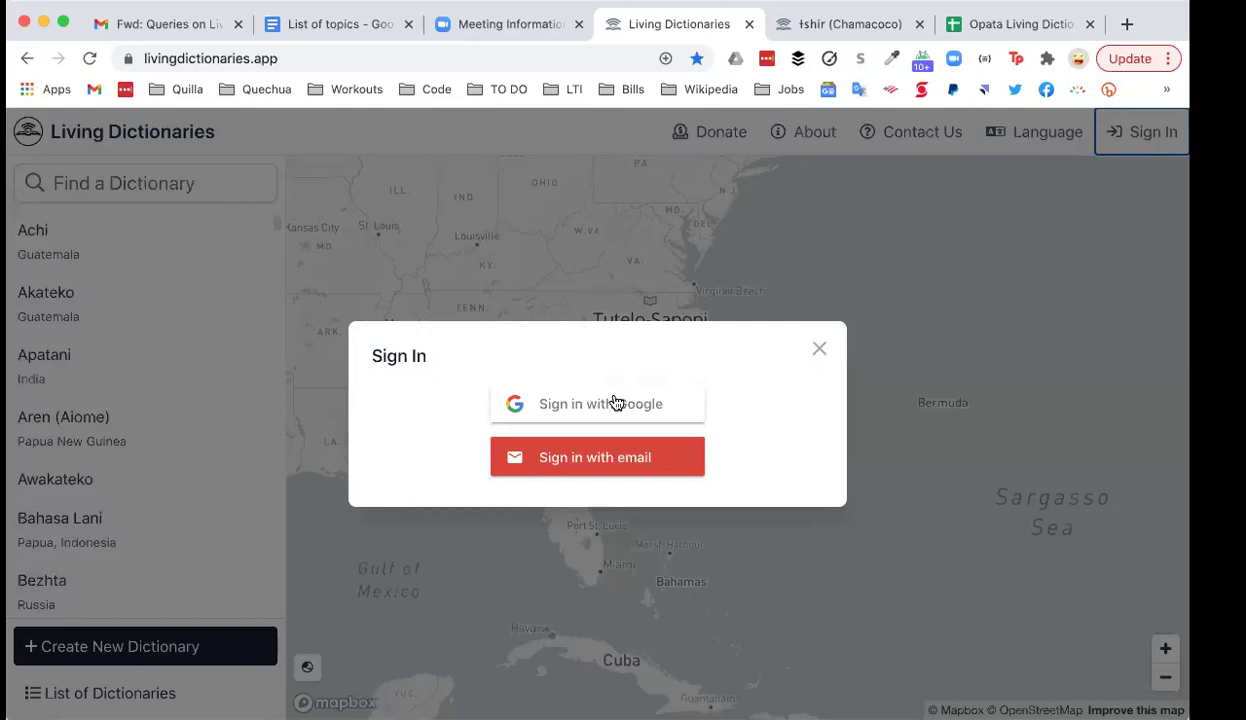
{"action": "left_click", "coordinate": [565, 464]}
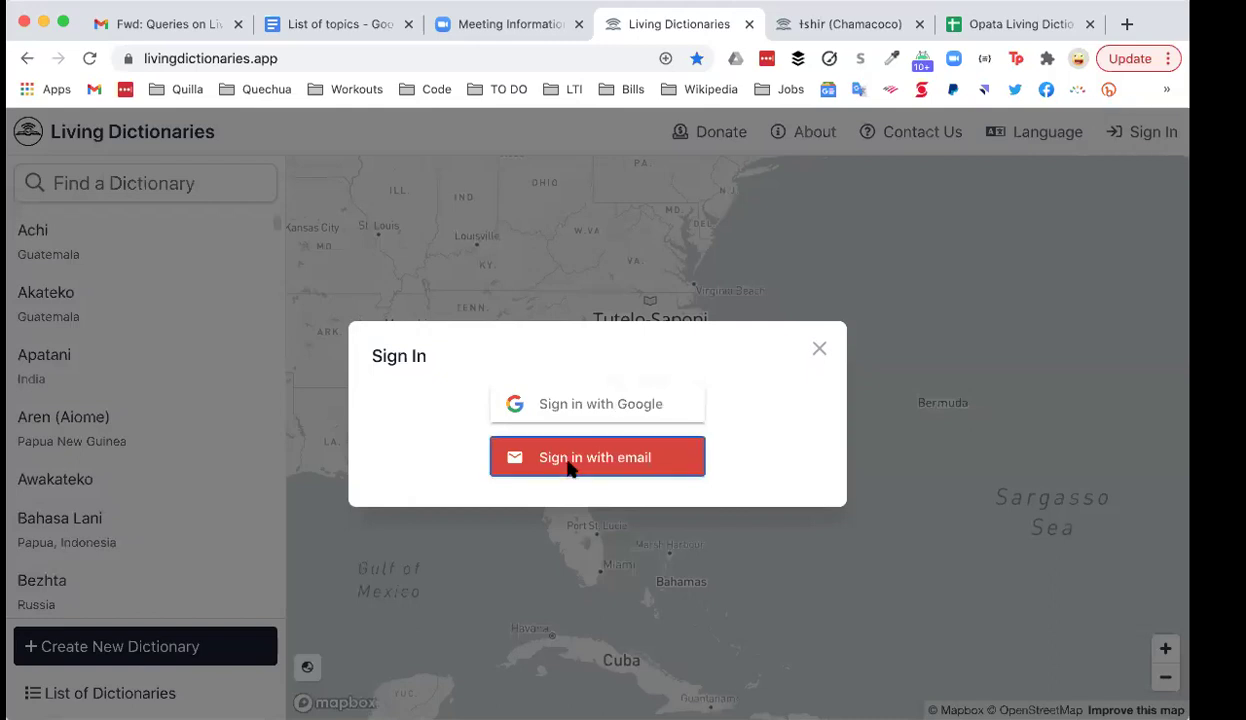
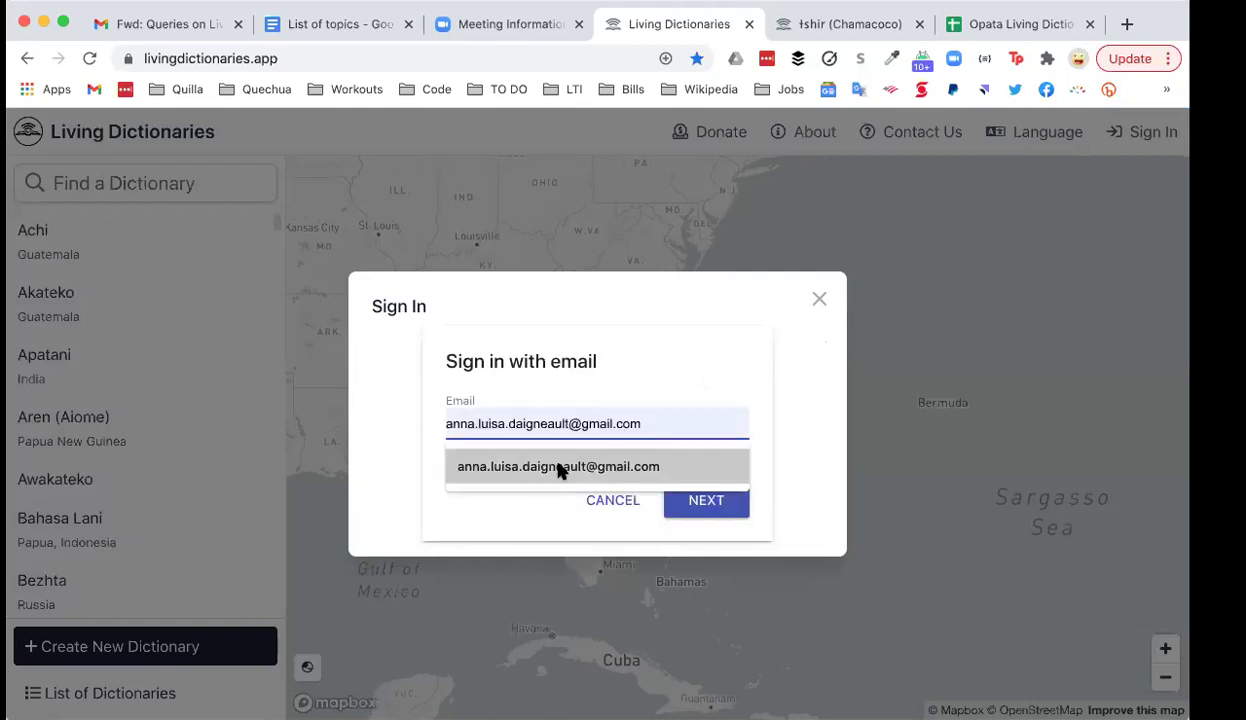
{"action": "left_click", "coordinate": [560, 470]}
{"action": "left_click", "coordinate": [701, 500]}
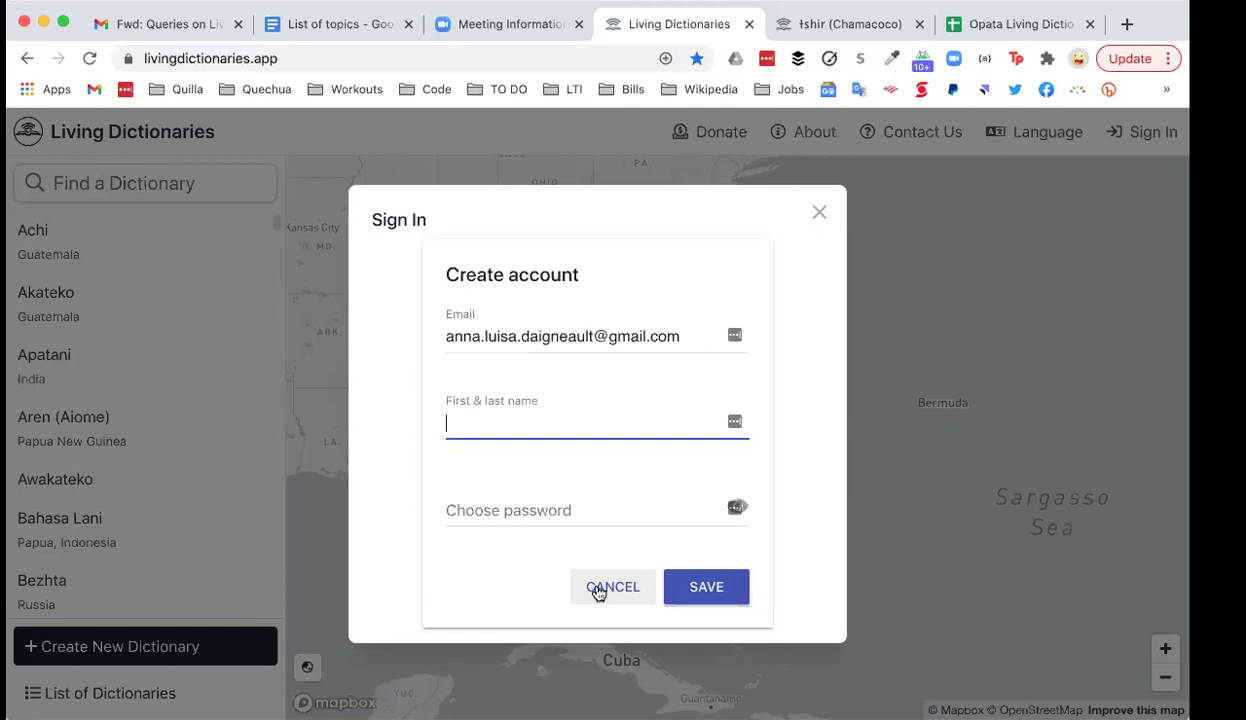
{"action": "left_click", "coordinate": [598, 590]}
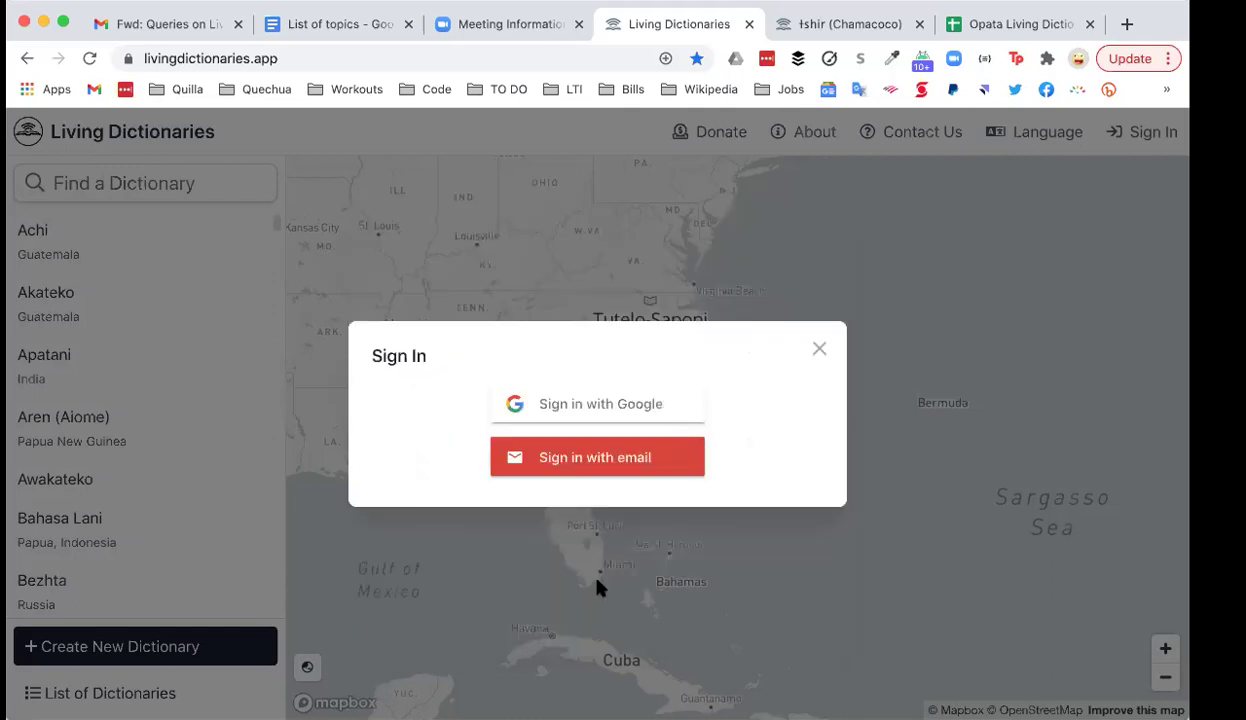
Step: Sign in with Google and zoom the map out to show all dictionary clusters worldwide
{"action": "left_click", "coordinate": [612, 406]}
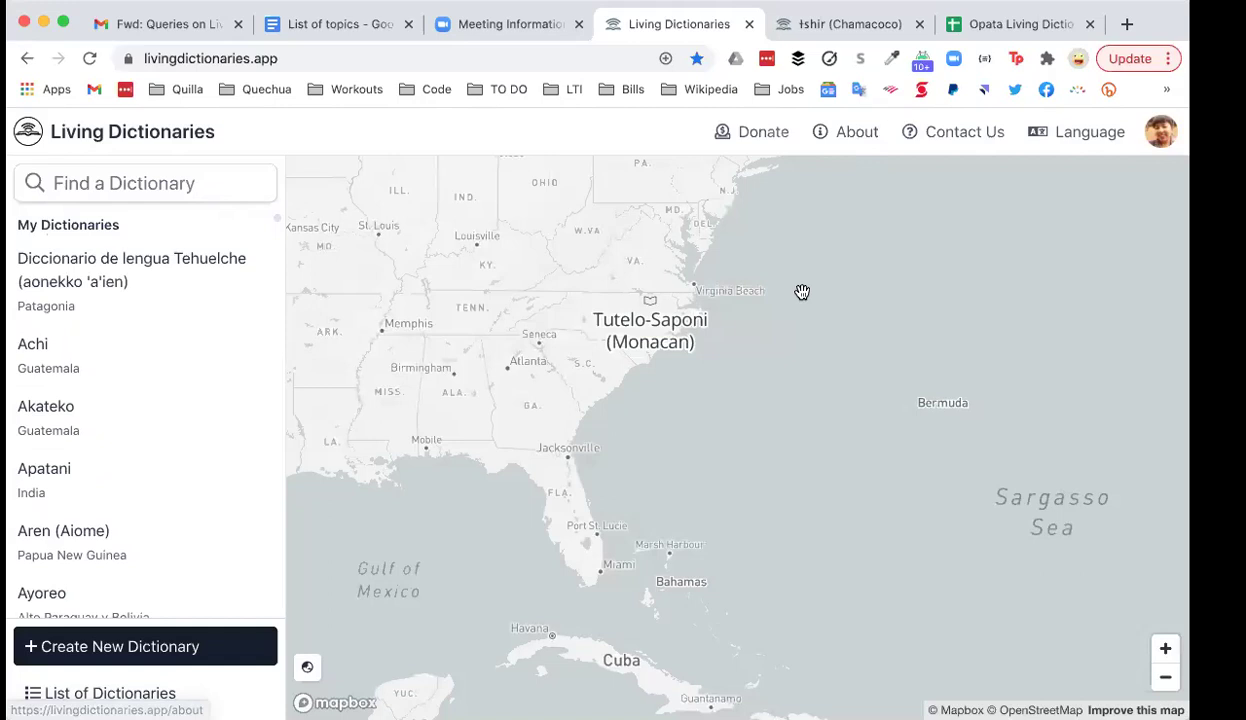
{"action": "left_click", "coordinate": [1165, 678]}
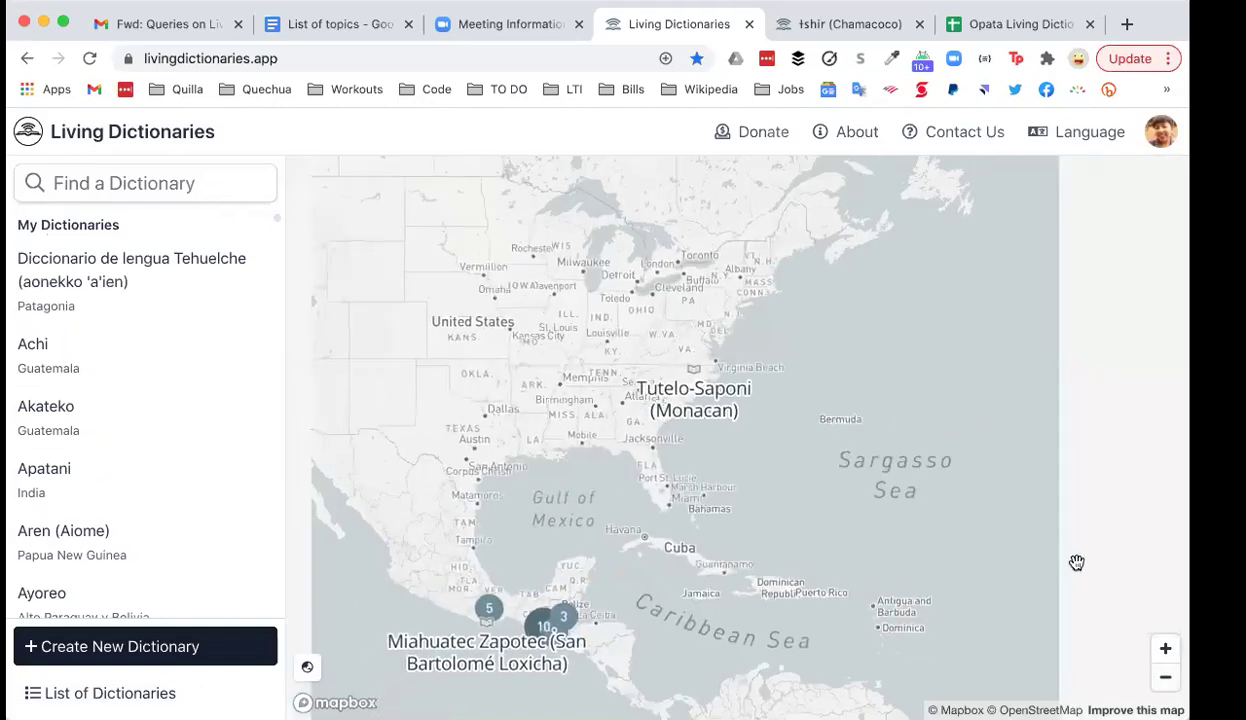
{"action": "left_click_drag", "start_coordinate": [851, 537], "coordinate": [707, 328]}
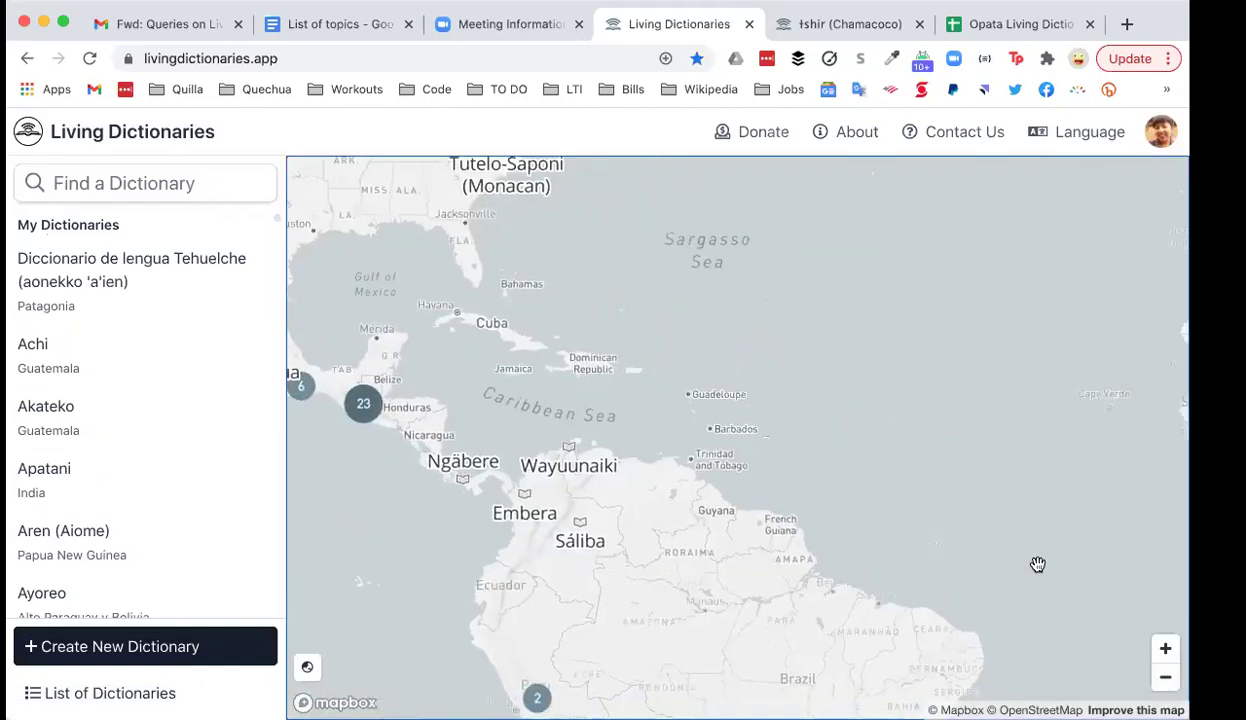
{"action": "left_click", "coordinate": [1165, 678]}
{"action": "left_click_drag", "start_coordinate": [985, 531], "coordinate": [783, 403]}
{"action": "left_click_drag", "start_coordinate": [740, 470], "coordinate": [804, 456]}
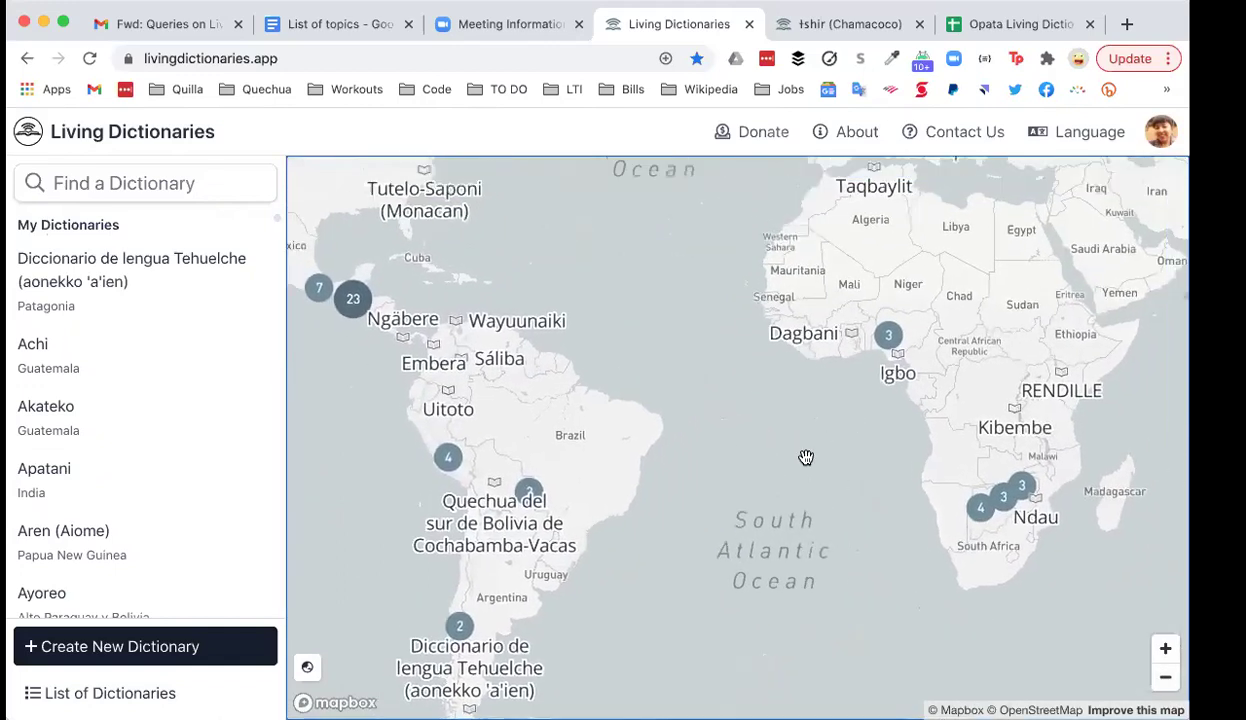
{"action": "left_click", "coordinate": [1165, 680]}
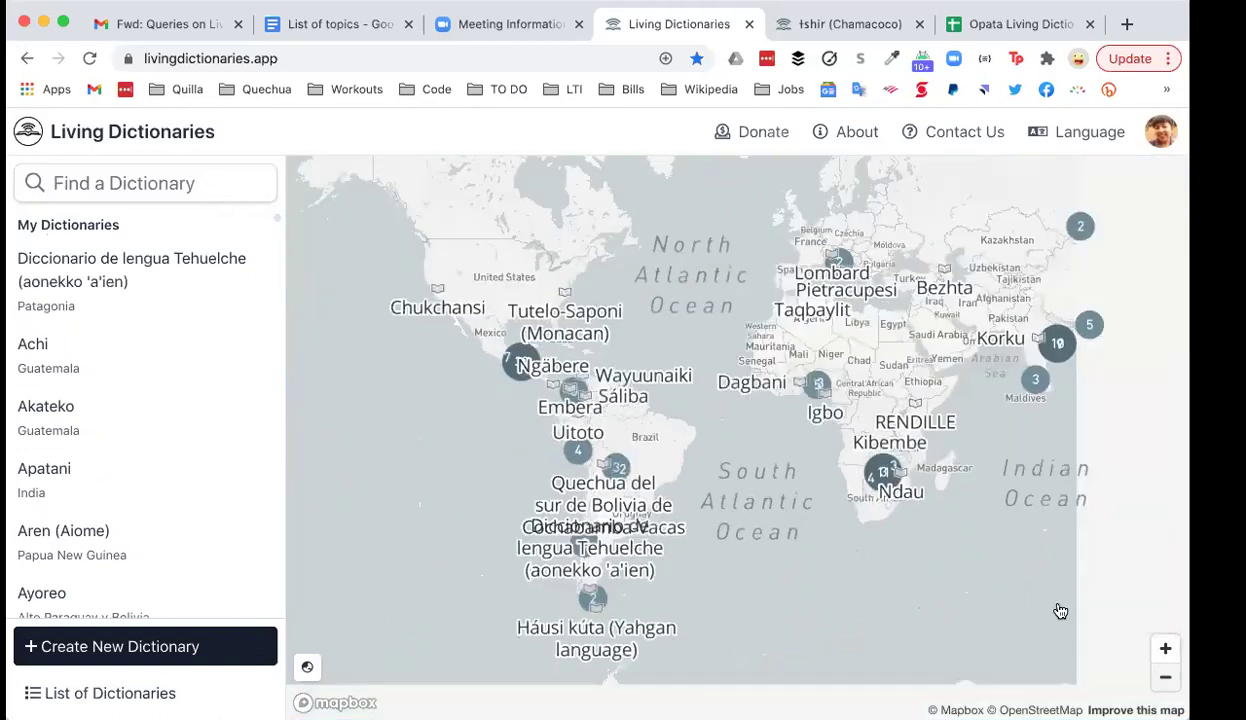
{"action": "left_click_drag", "start_coordinate": [995, 497], "coordinate": [927, 550]}
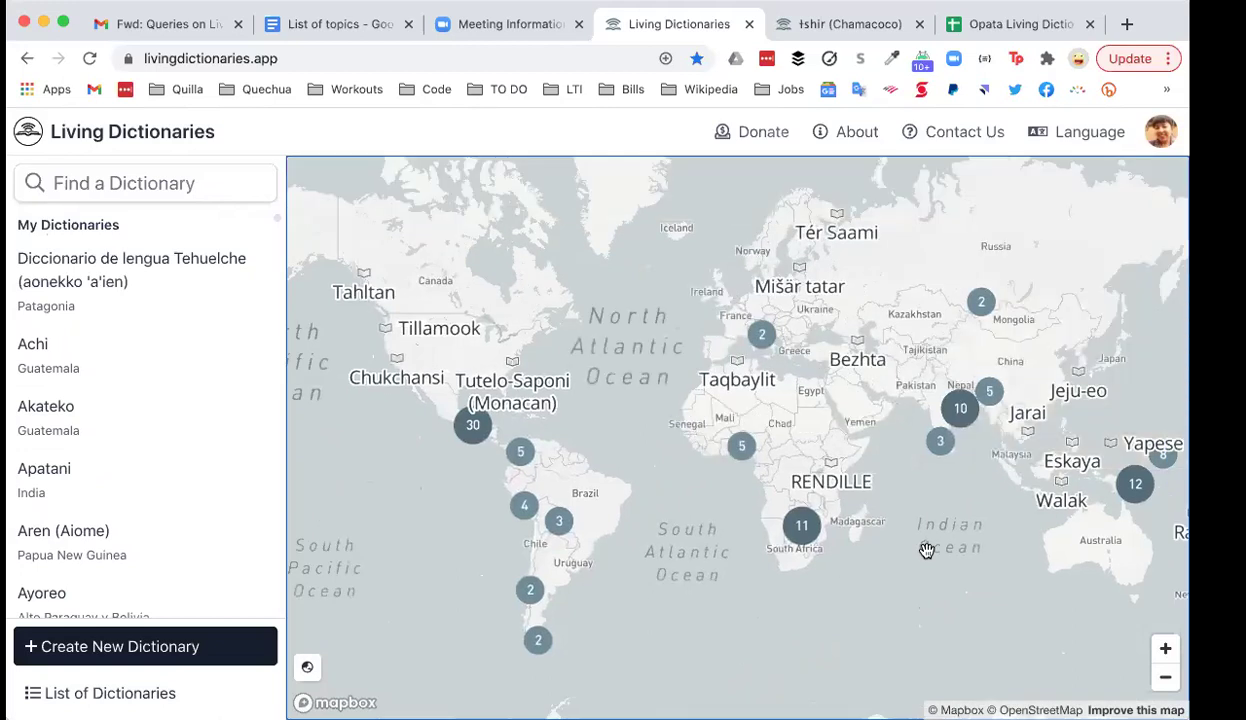
{"action": "left_click_drag", "start_coordinate": [740, 574], "coordinate": [716, 558]}
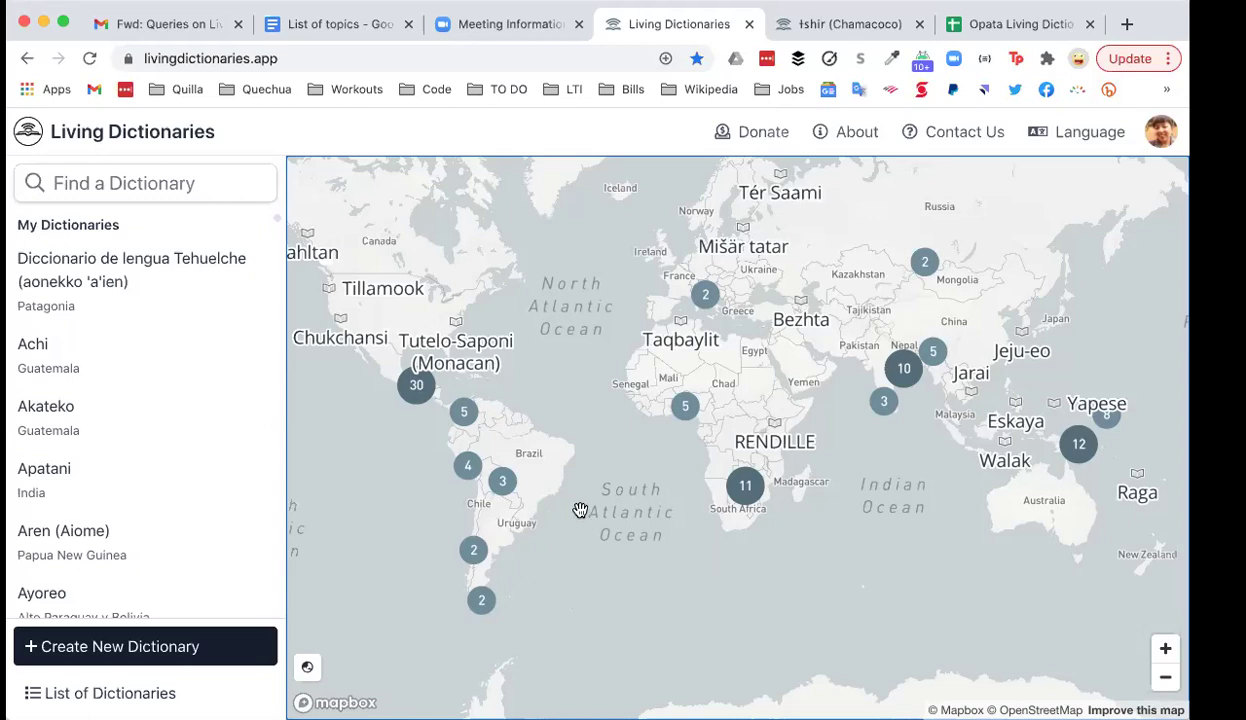
{"action": "left_click_drag", "start_coordinate": [608, 515], "coordinate": [633, 531]}
{"action": "left_click_drag", "start_coordinate": [650, 485], "coordinate": [656, 500]}
{"action": "left_click_drag", "start_coordinate": [628, 439], "coordinate": [652, 443]}
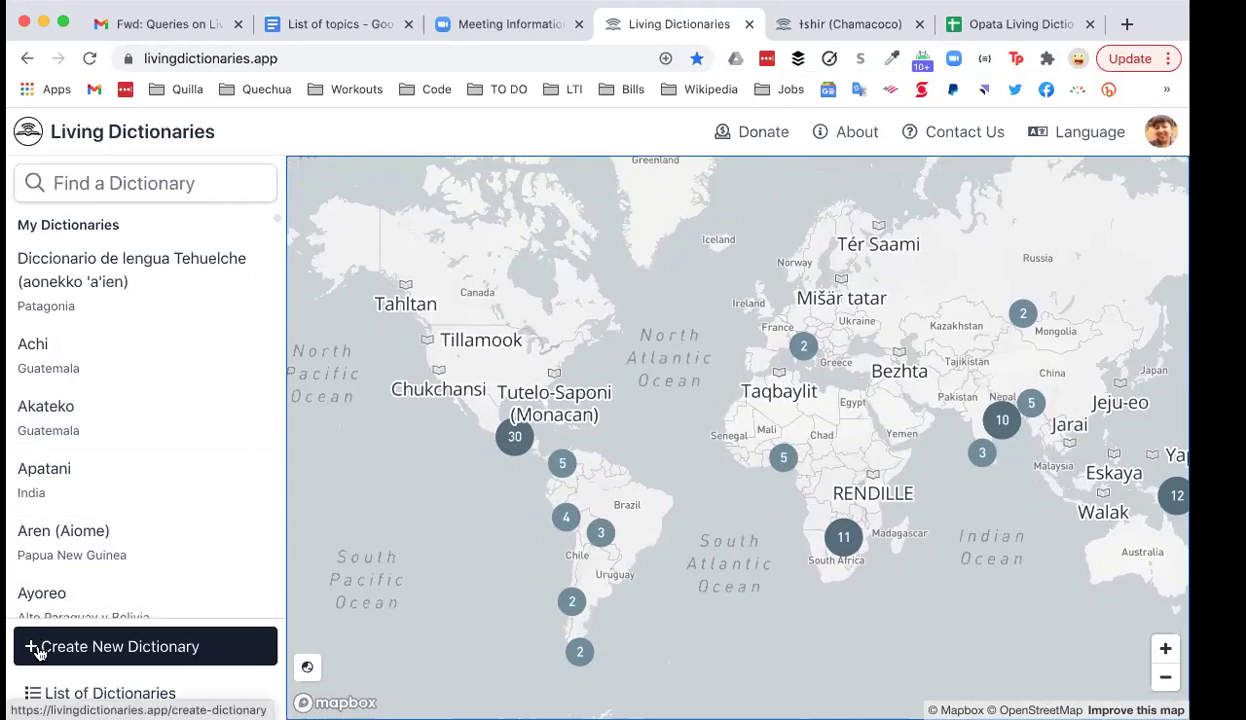
Step: Start a new dictionary and enter 'Quechua Qollao2' as the language name
{"action": "left_click", "coordinate": [38, 651]}
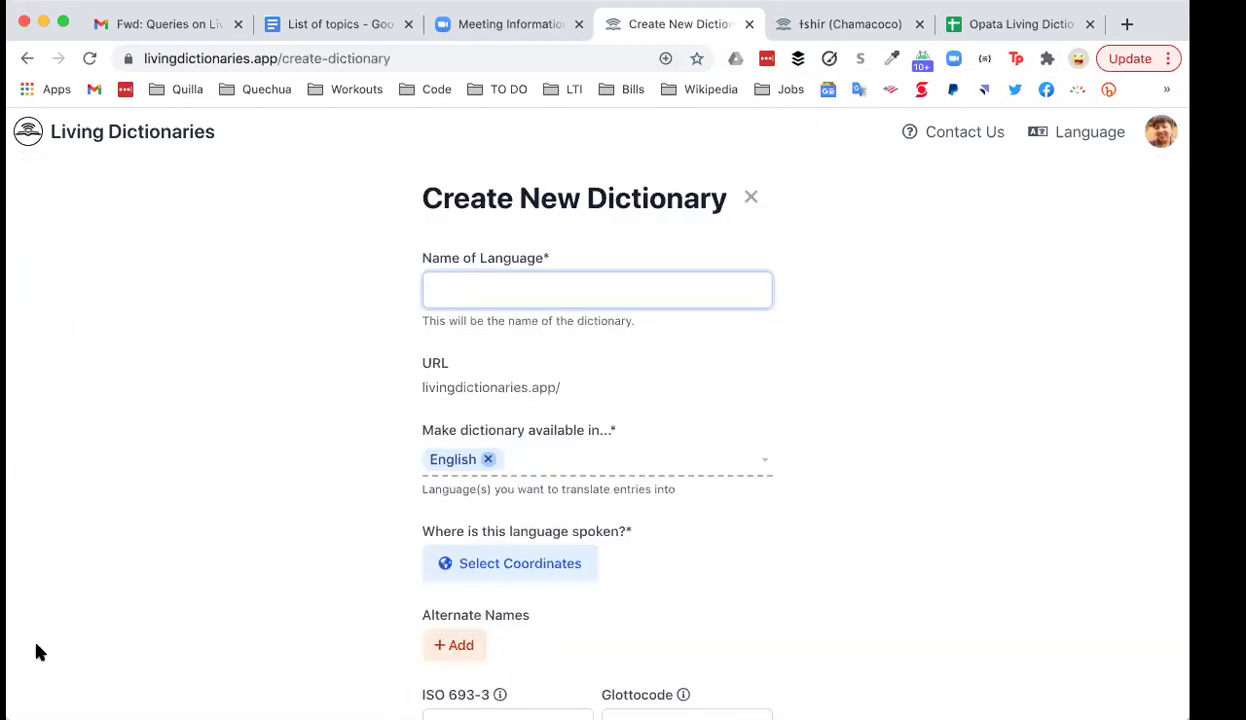
{"action": "scroll", "coordinate": [143, 433], "scroll_direction": "down", "scroll_amount": 2}
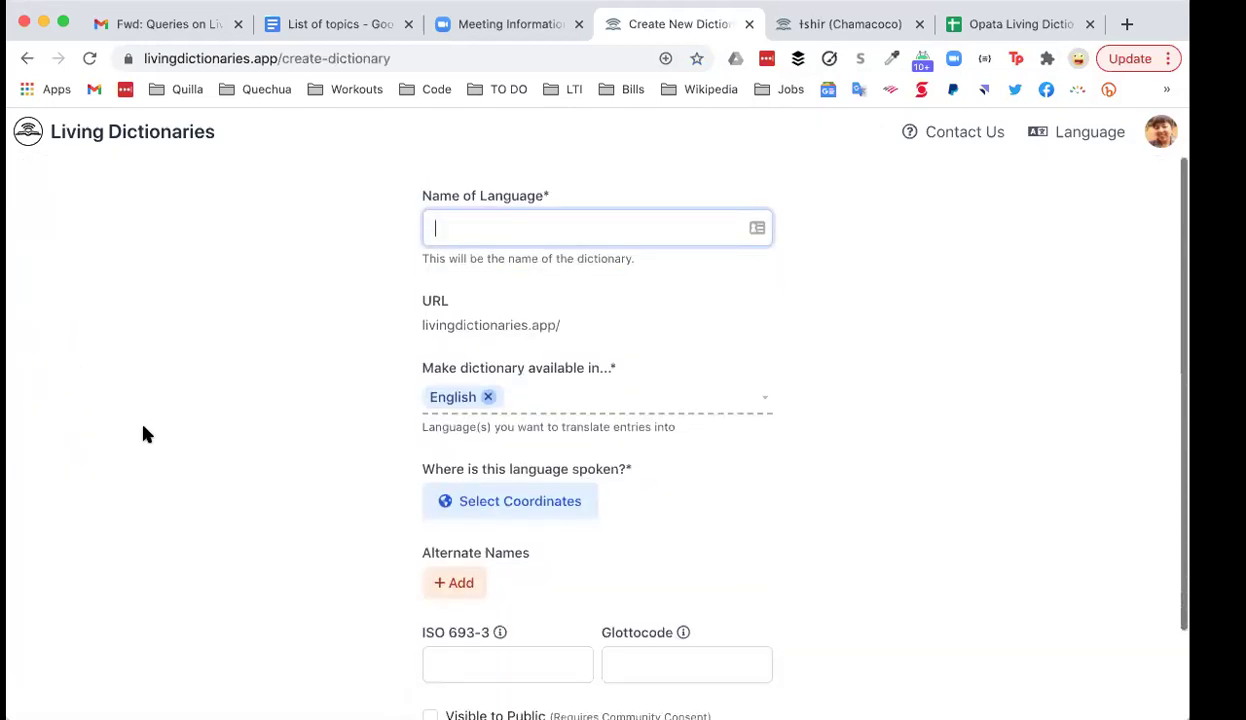
{"action": "scroll", "coordinate": [143, 433], "scroll_direction": "up", "scroll_amount": 2}
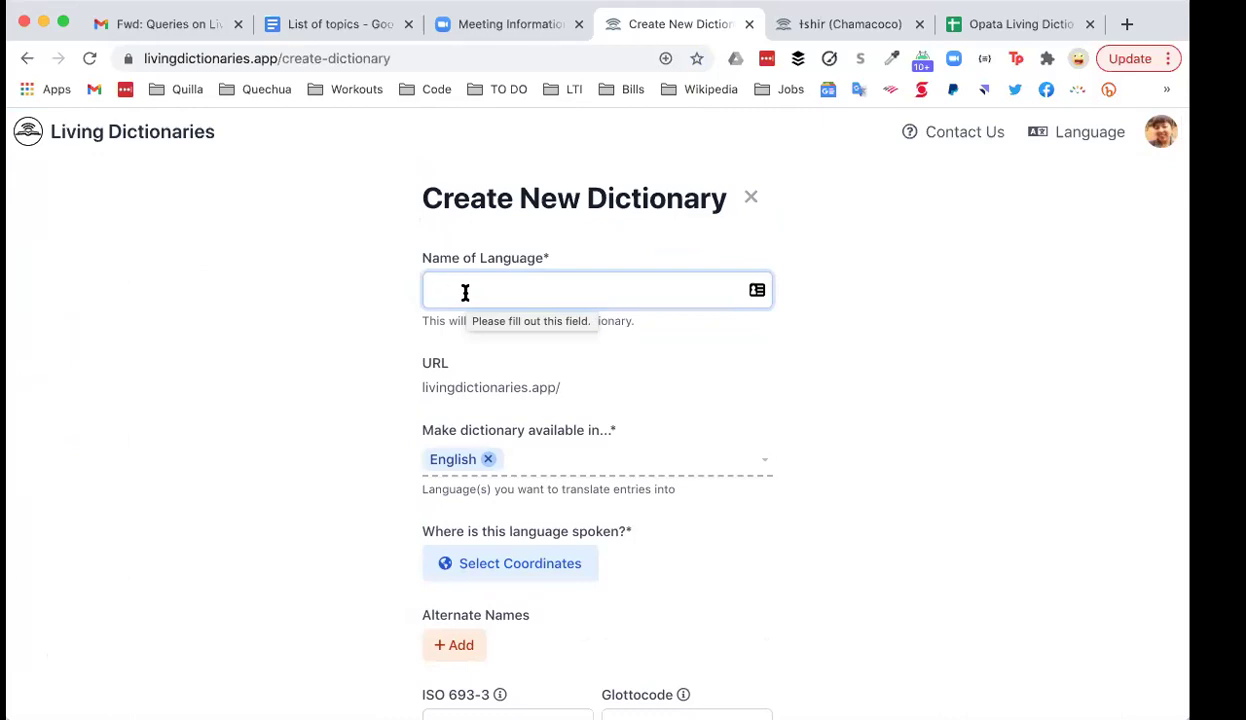
{"action": "type", "text": "Quechua Q"}
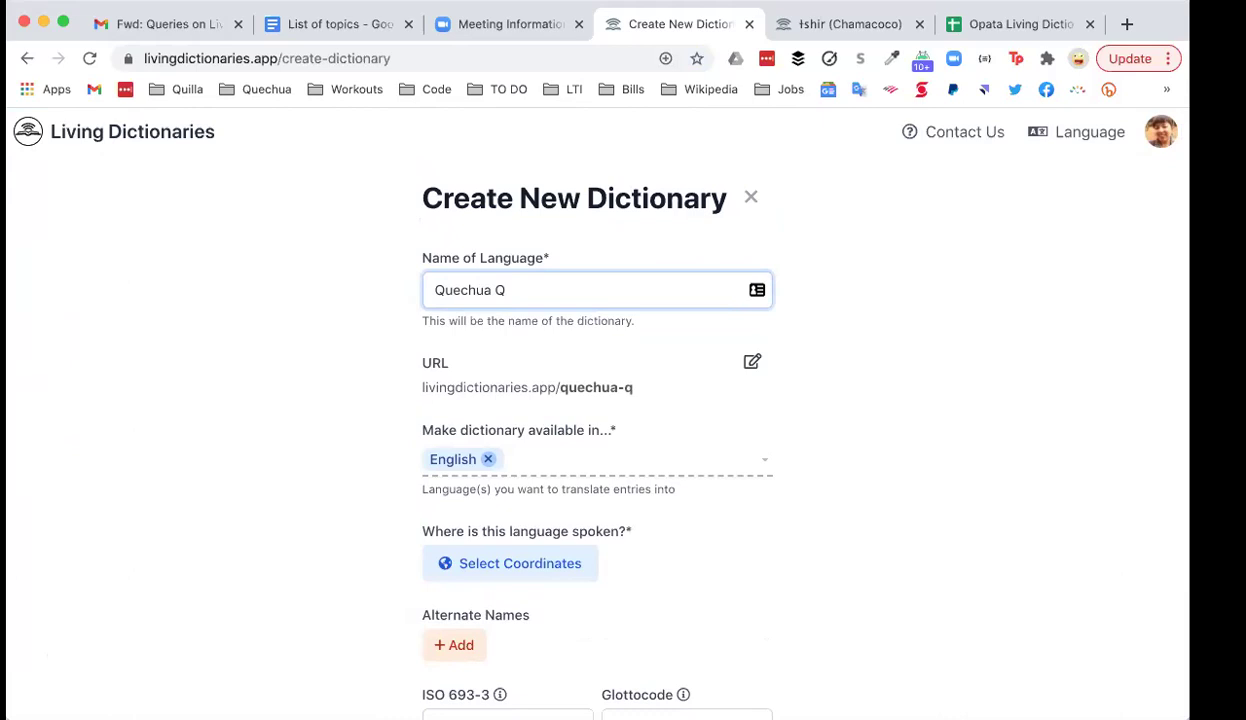
{"action": "type", "text": "ollao2"}
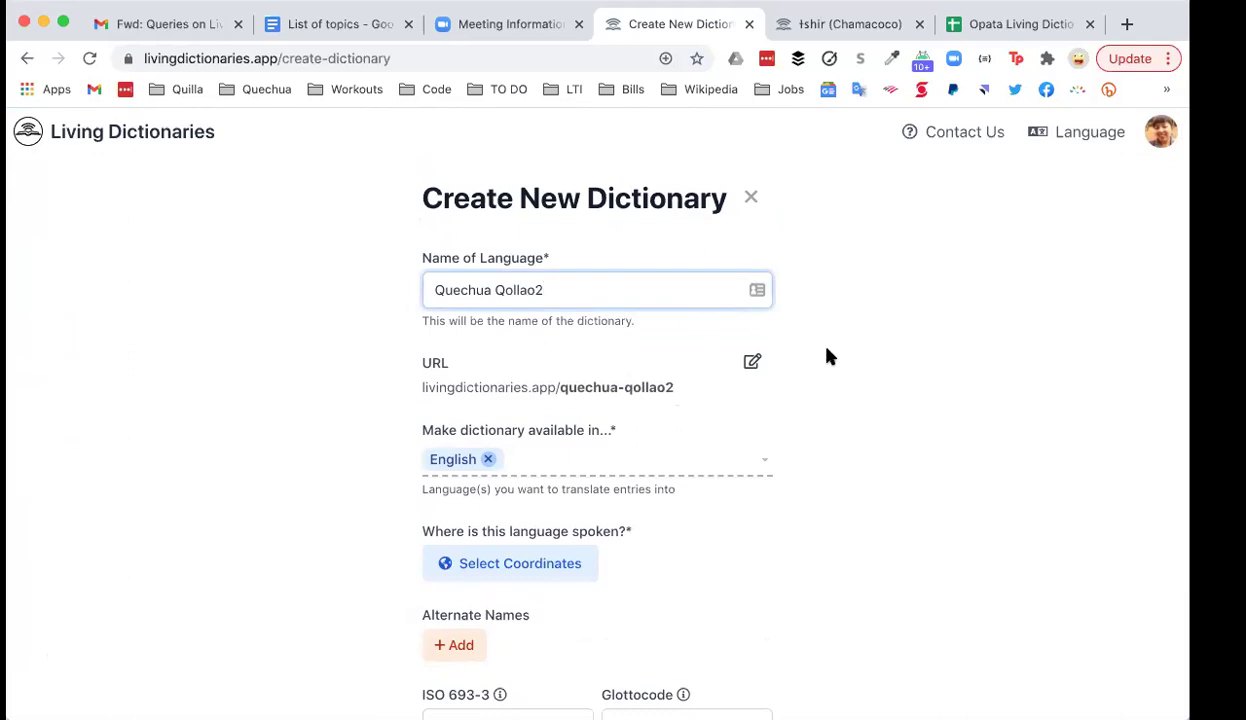
{"action": "scroll", "coordinate": [826, 356], "scroll_direction": "down", "scroll_amount": 1}
{"action": "scroll", "coordinate": [790, 356], "scroll_direction": "up", "scroll_amount": 1}
Step: Add español castellano (Spanish) as a translation language alongside English
{"action": "left_click", "coordinate": [541, 458]}
{"action": "type", "text": "Spa"}
{"action": "left_click", "coordinate": [516, 490]}
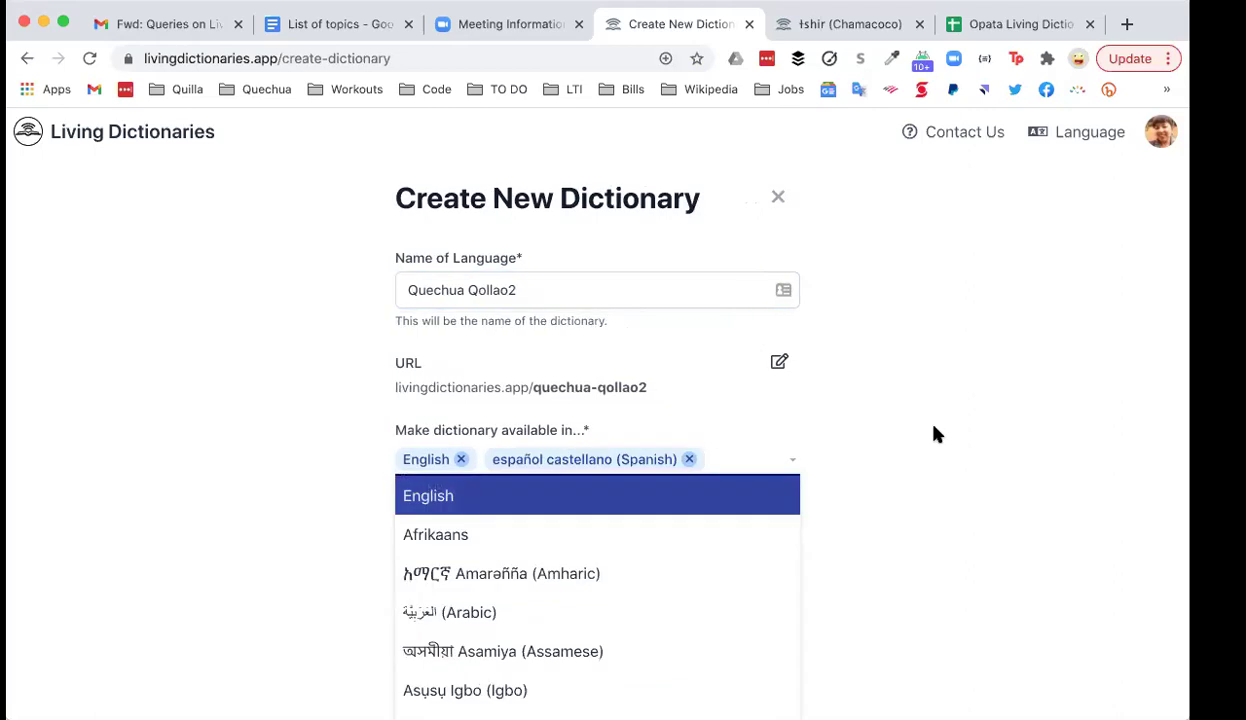
{"action": "left_click", "coordinate": [936, 433]}
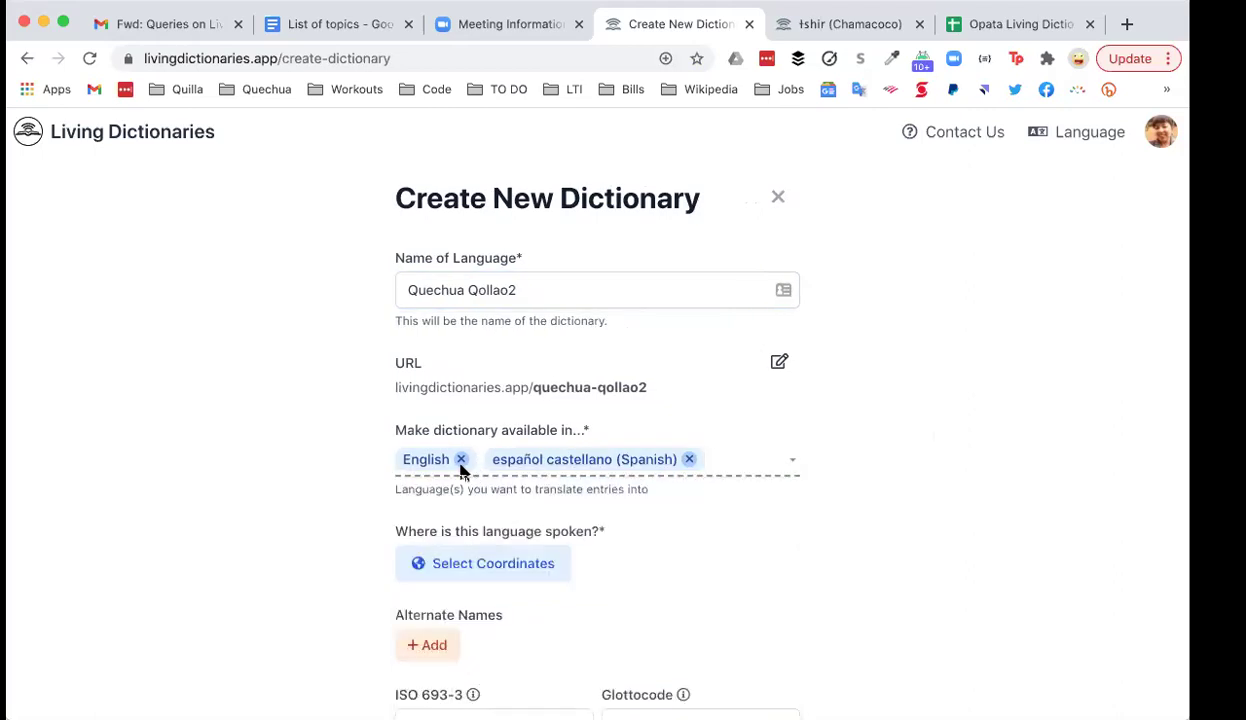
{"action": "scroll", "coordinate": [296, 422], "scroll_direction": "down", "scroll_amount": 1}
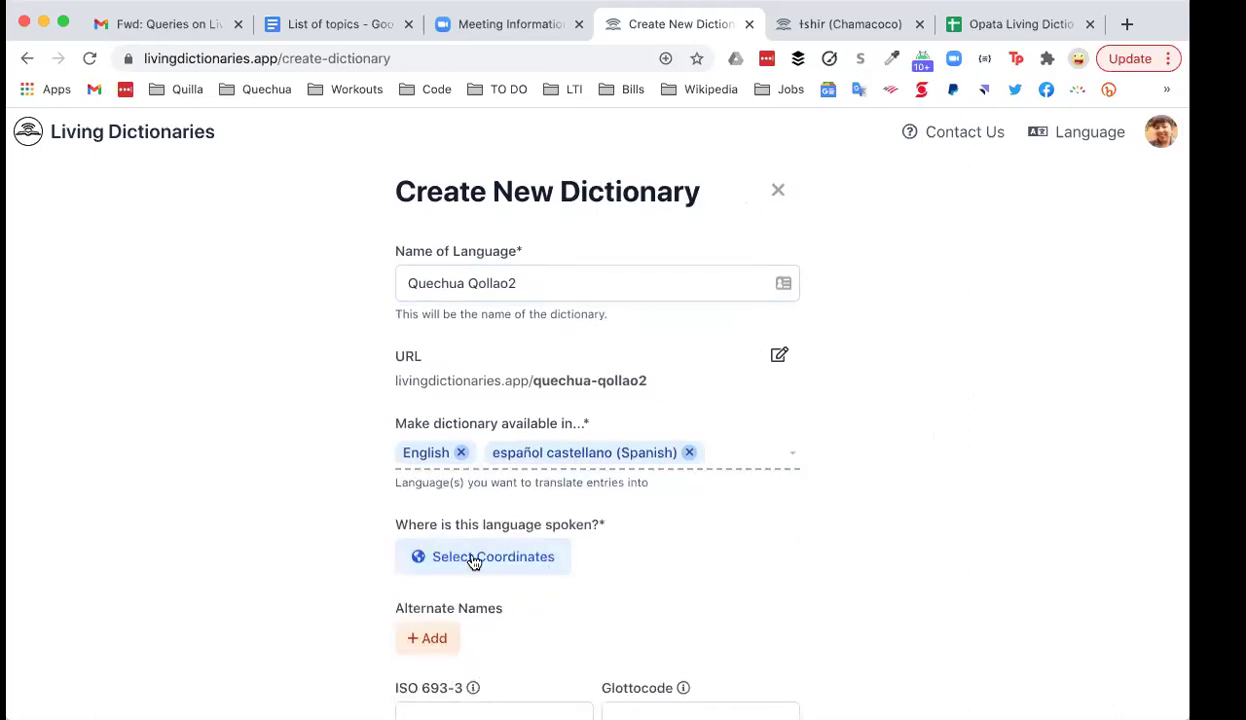
{"action": "scroll", "coordinate": [300, 435], "scroll_direction": "down", "scroll_amount": 1}
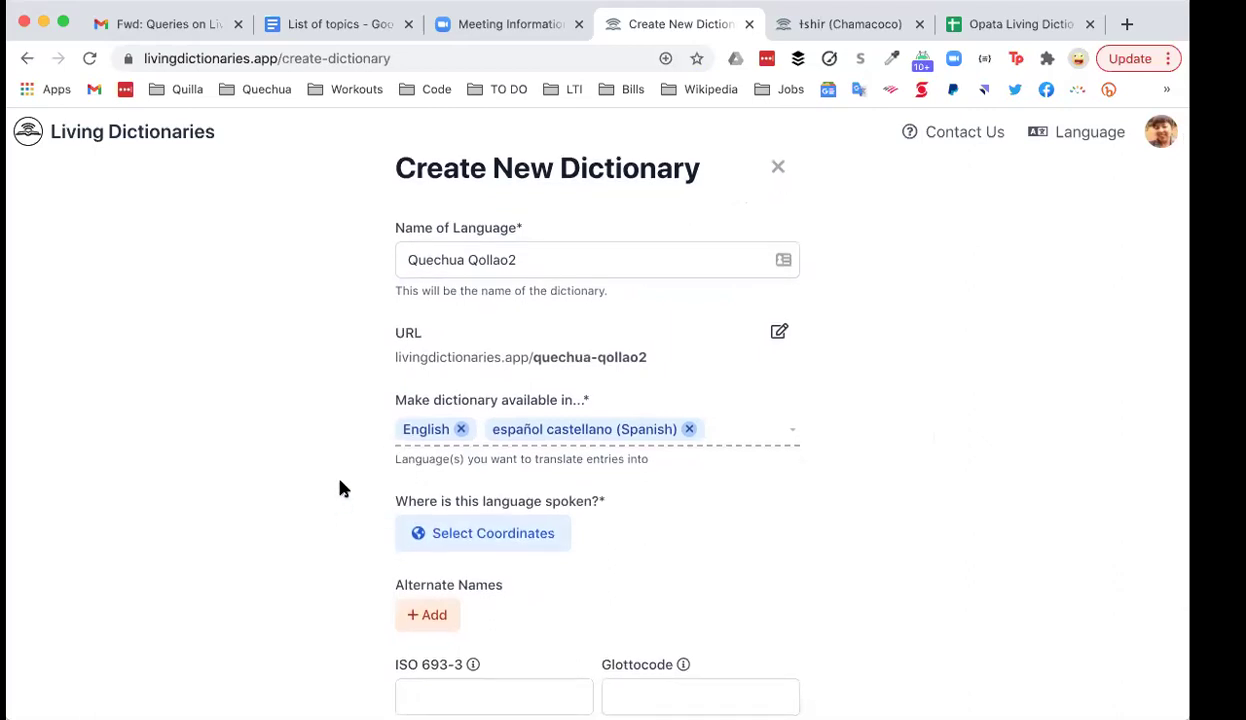
Step: Correct the language name's ending to 'Qollao2' and bring up the Select Coordinates map
{"action": "left_click", "coordinate": [564, 262]}
{"action": "left_click", "coordinate": [650, 359]}
{"action": "left_click", "coordinate": [520, 260]}
{"action": "key", "text": "BackSpace"}
{"action": "key", "text": "BackSpace"}
{"action": "key", "text": "BackSpace"}
{"action": "key", "text": "BackSpace"}
{"action": "key", "text": "BackSpace"}
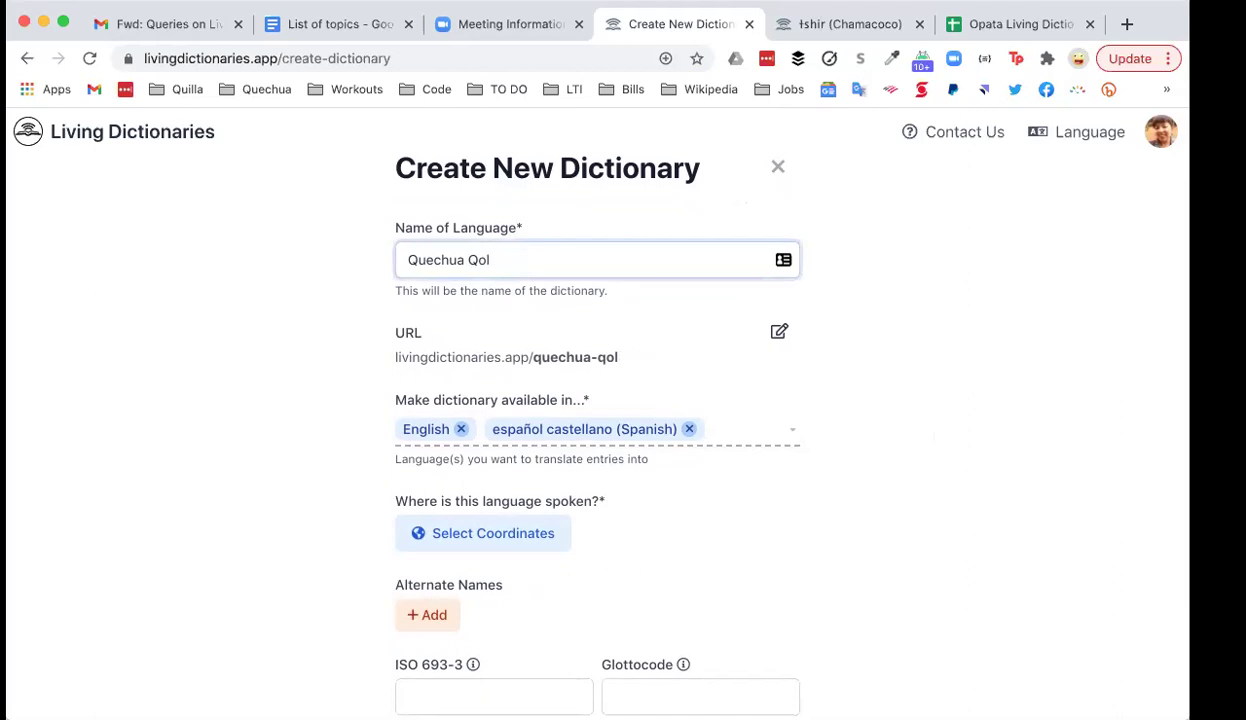
{"action": "type", "text": "llao2"}
{"action": "left_click_drag", "start_coordinate": [567, 262], "coordinate": [384, 259]}
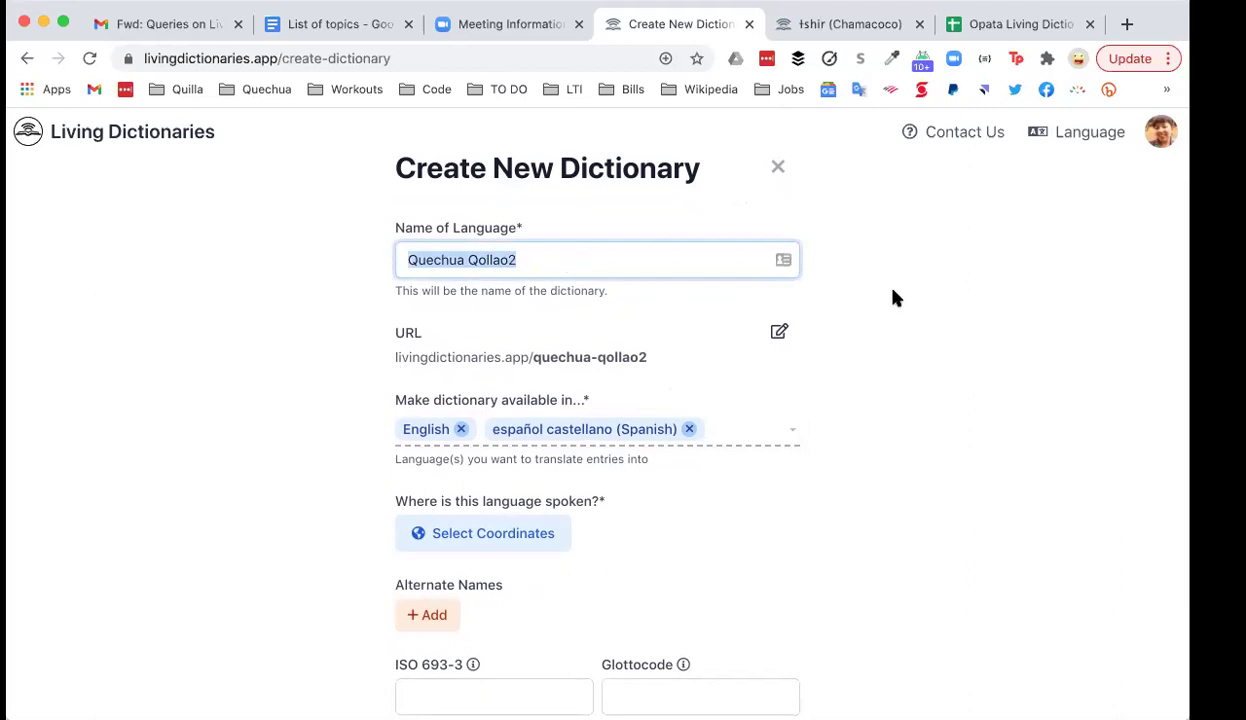
{"action": "left_click", "coordinate": [642, 261]}
{"action": "scroll", "coordinate": [780, 460], "scroll_direction": "down", "scroll_amount": 2}
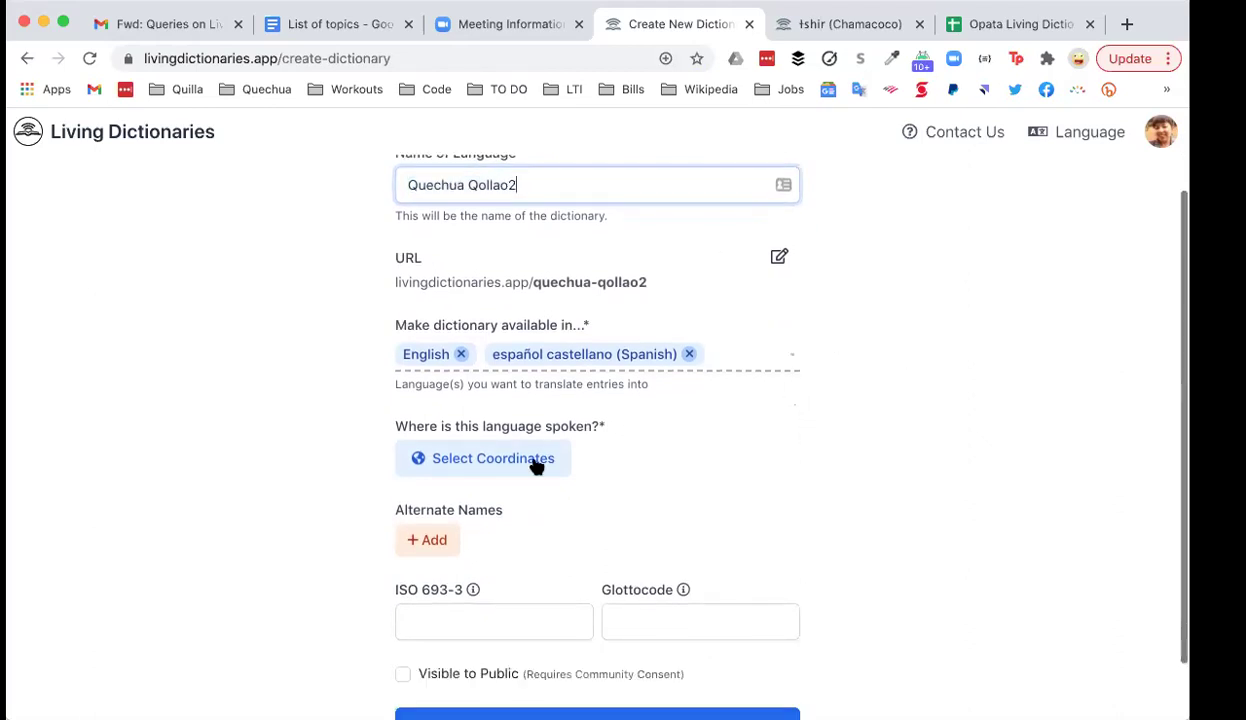
{"action": "left_click", "coordinate": [466, 458]}
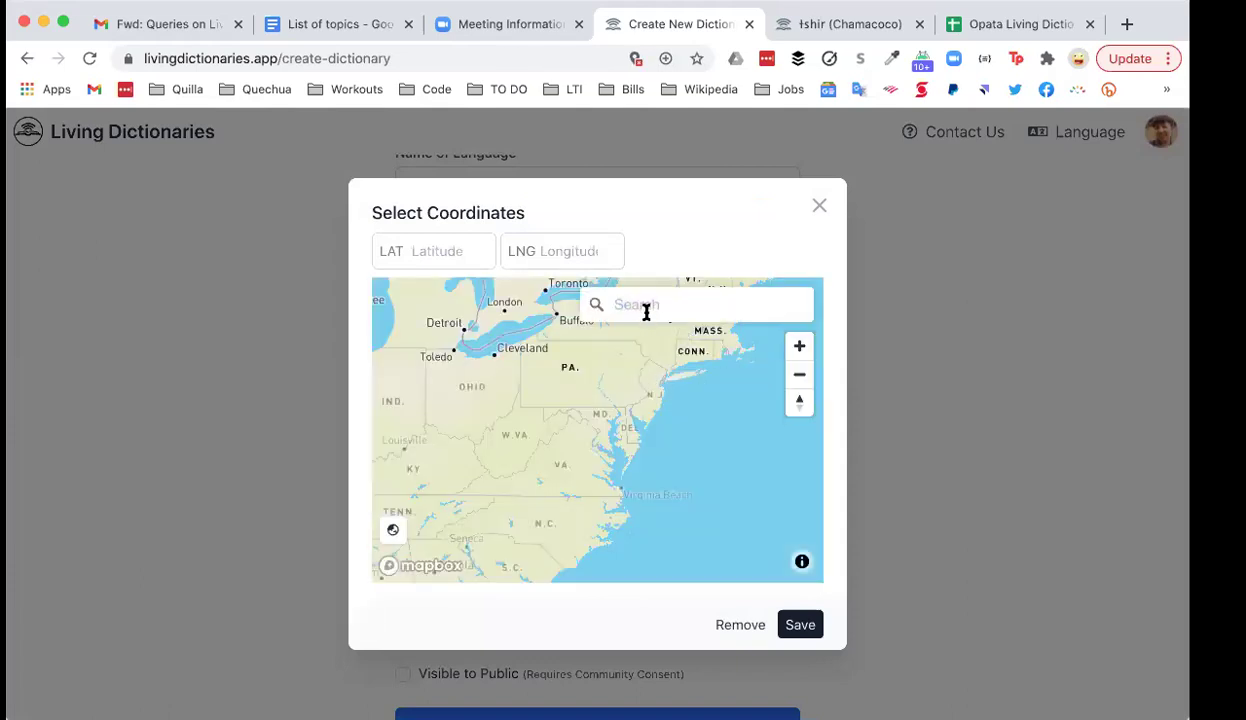
Step: Search 'puno' and save Puno, Peru (-15.841° S, -70.028° W) as the location
{"action": "left_click", "coordinate": [646, 308]}
{"action": "type", "text": "puno"}
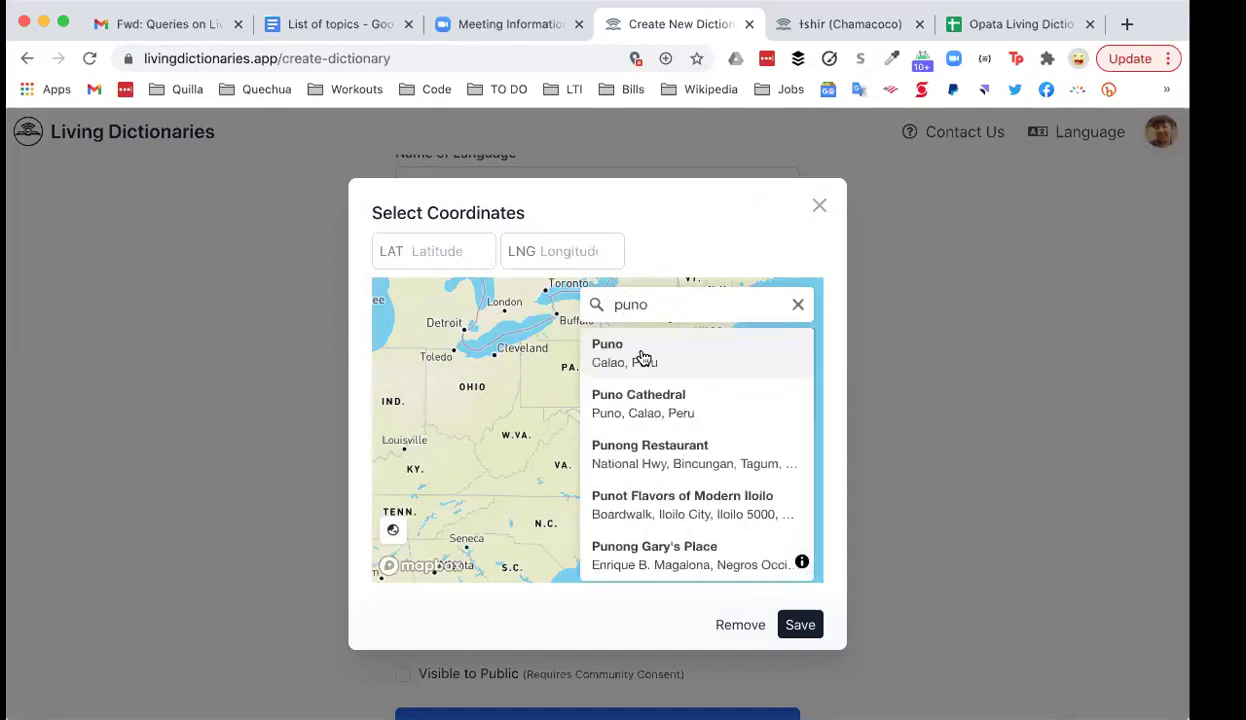
{"action": "left_click", "coordinate": [643, 358]}
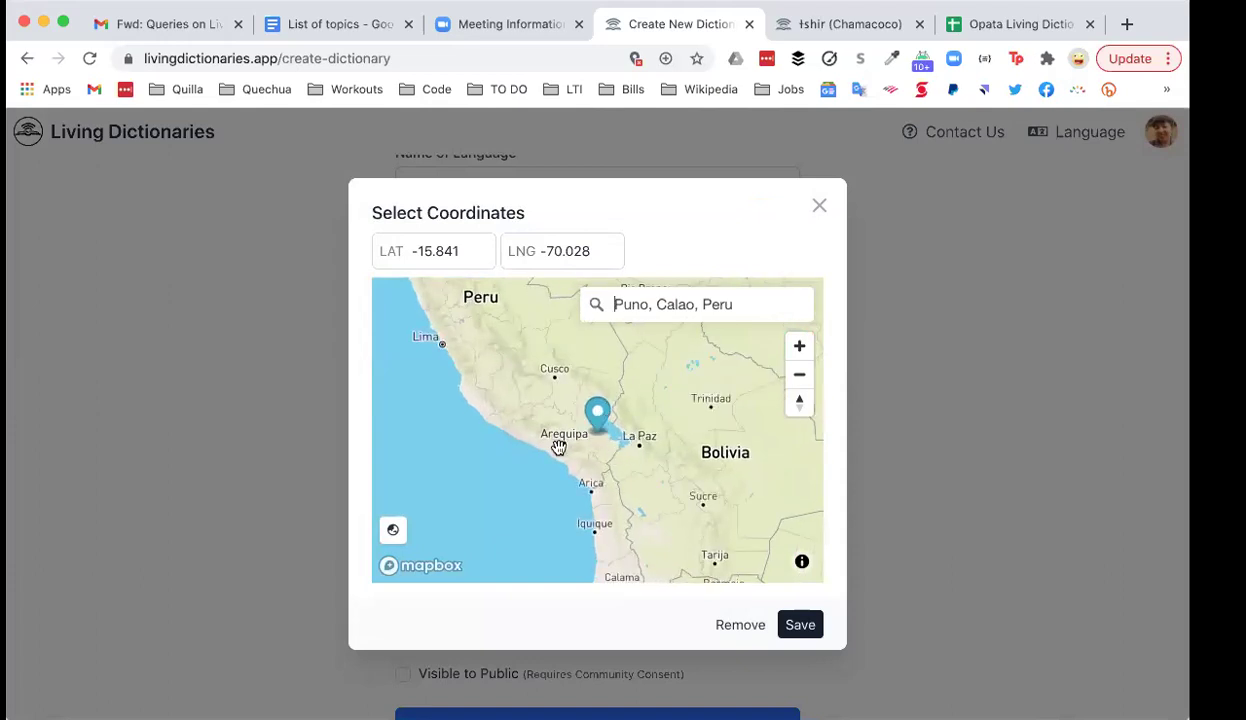
{"action": "left_click", "coordinate": [806, 625]}
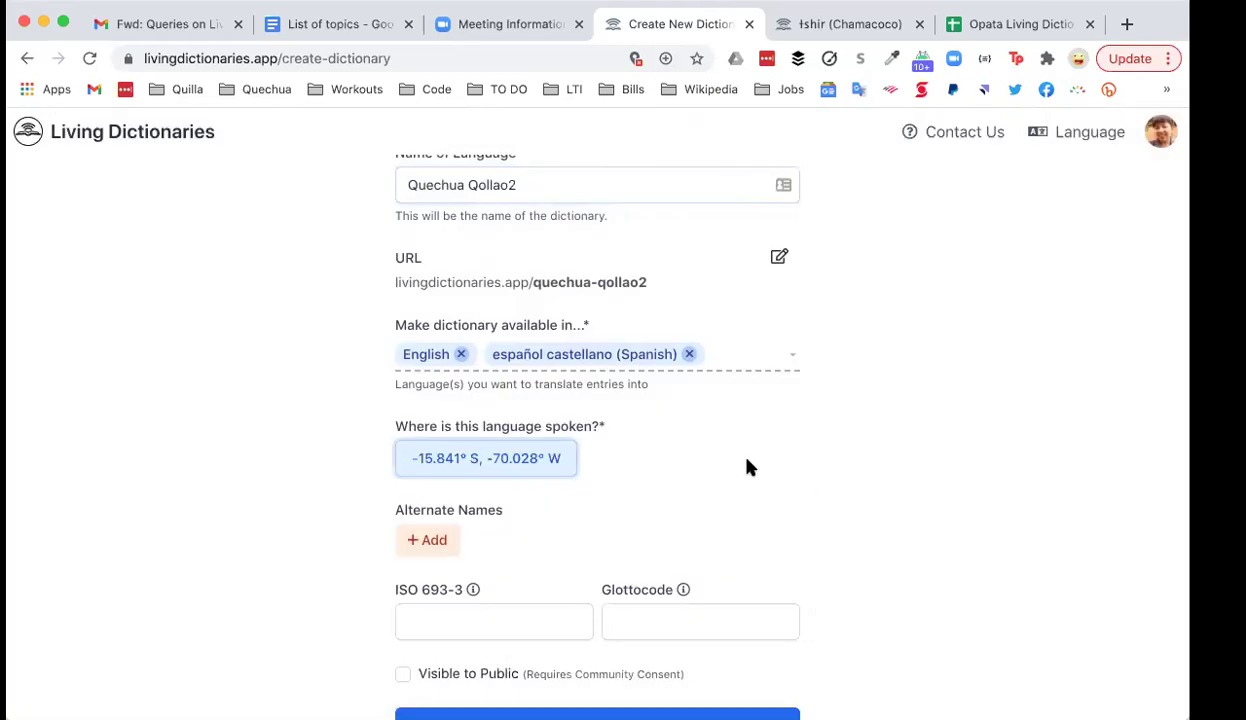
Step: Under Alternate Names, add 'qullaw' and then 'callao'
{"action": "scroll", "coordinate": [740, 466], "scroll_direction": "down", "scroll_amount": 1}
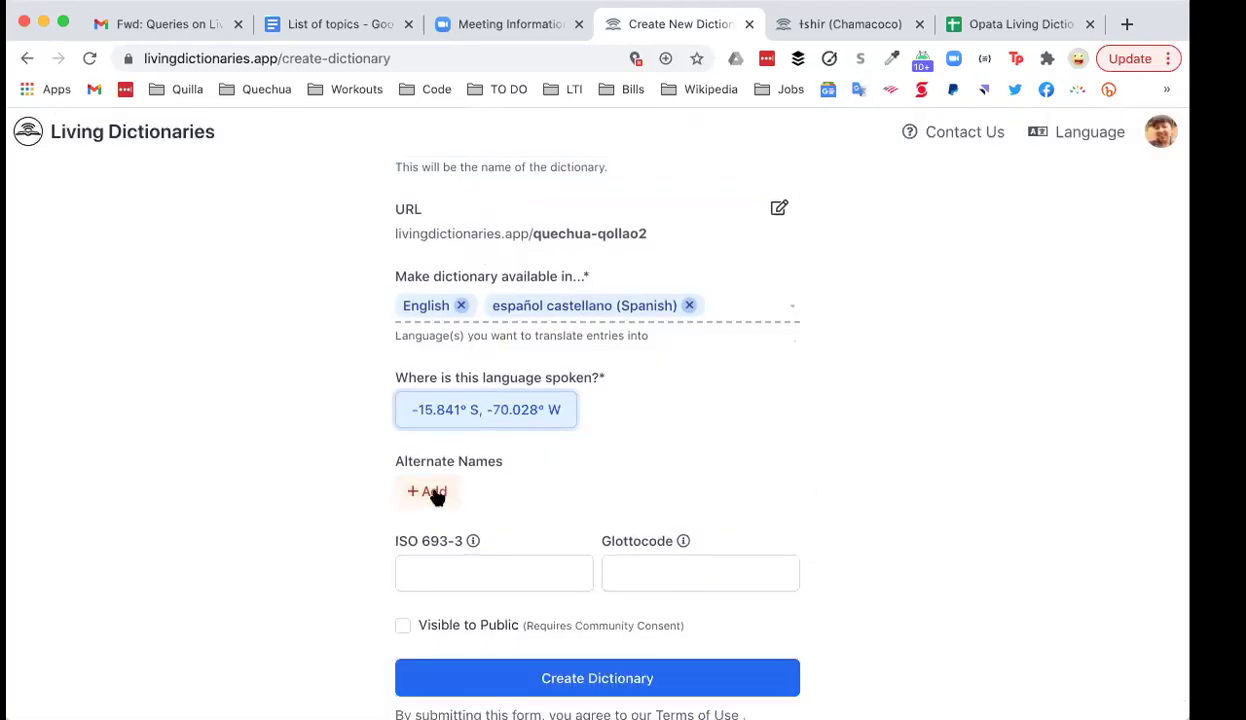
{"action": "left_click", "coordinate": [435, 493]}
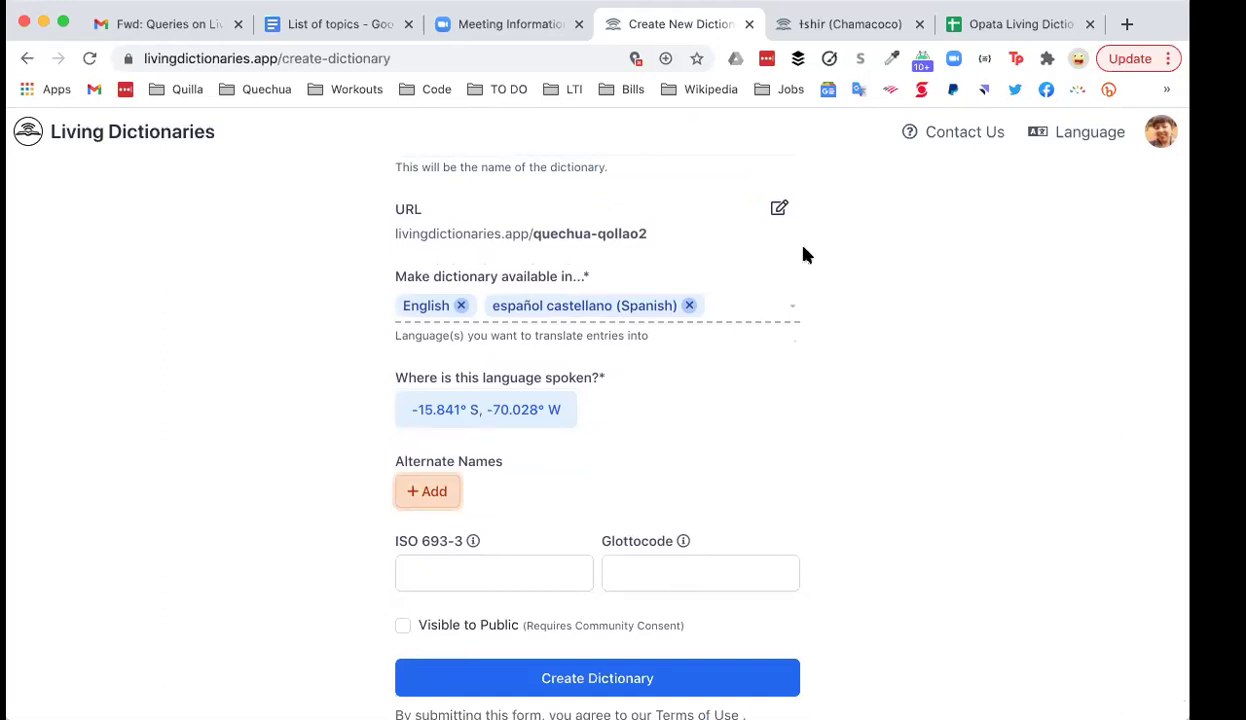
{"action": "key", "text": "Return"}
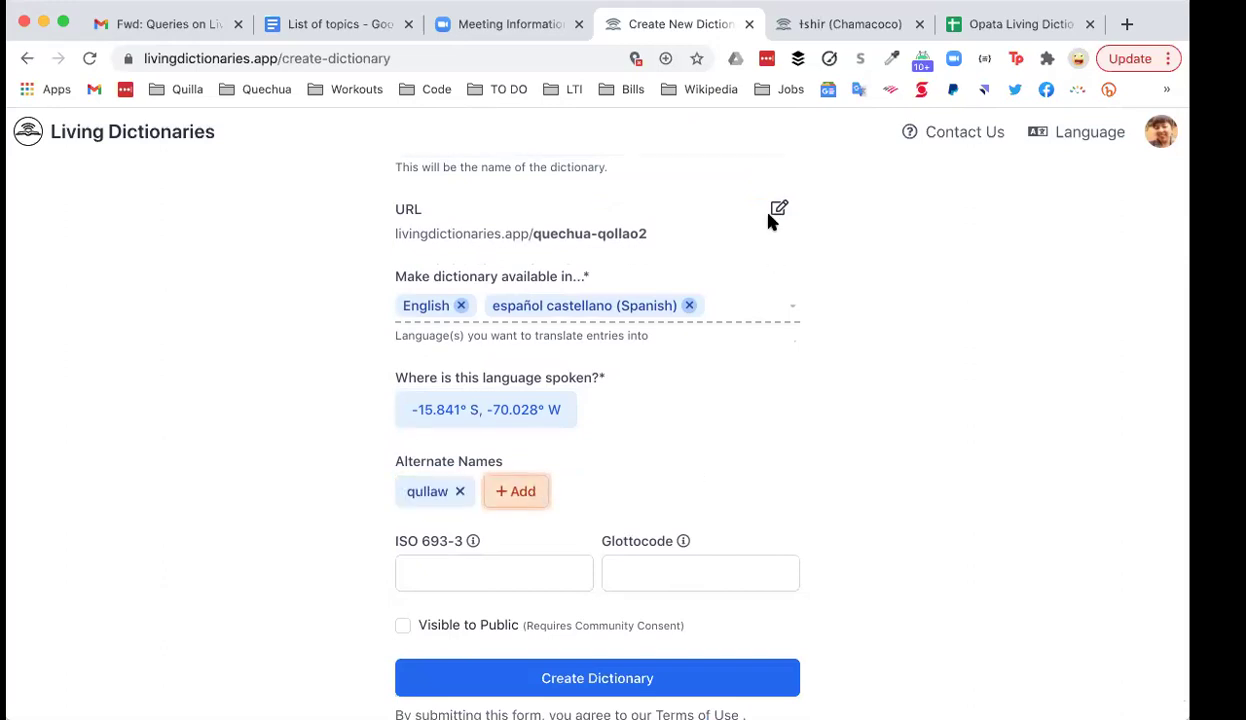
{"action": "key", "text": "Return"}
{"action": "scroll", "coordinate": [896, 452], "scroll_direction": "up", "scroll_amount": 3}
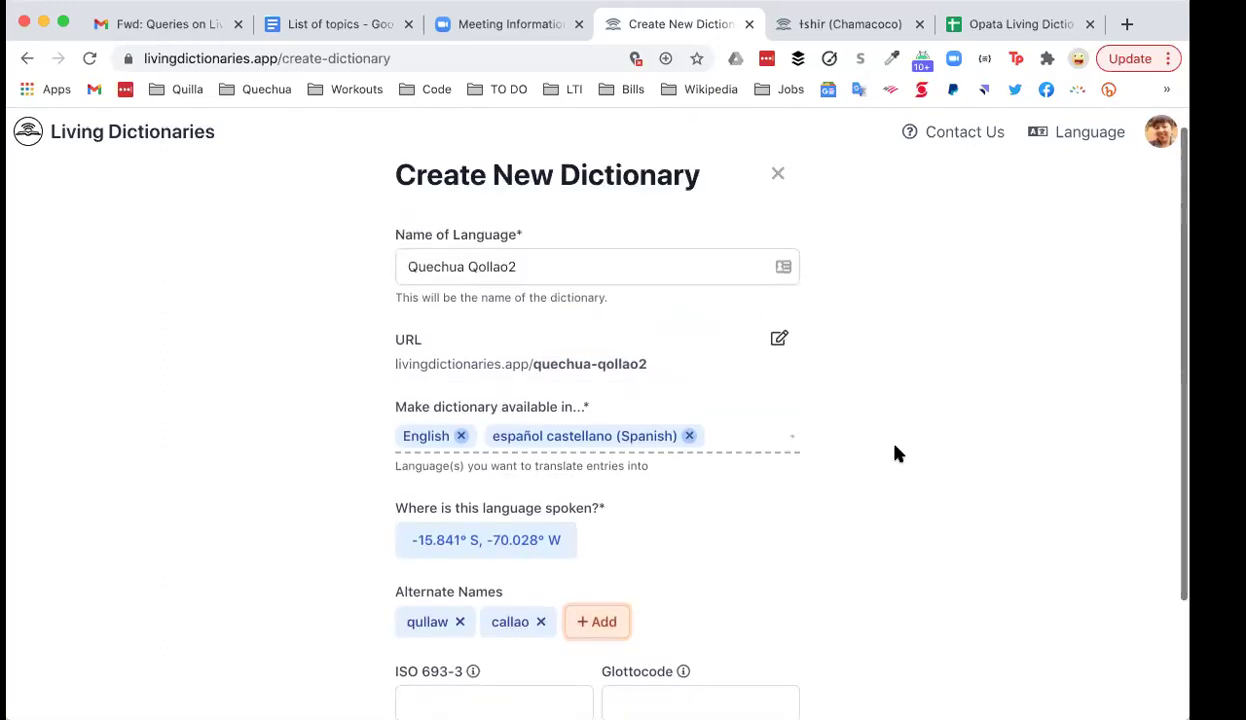
{"action": "scroll", "coordinate": [893, 451], "scroll_direction": "down", "scroll_amount": 1}
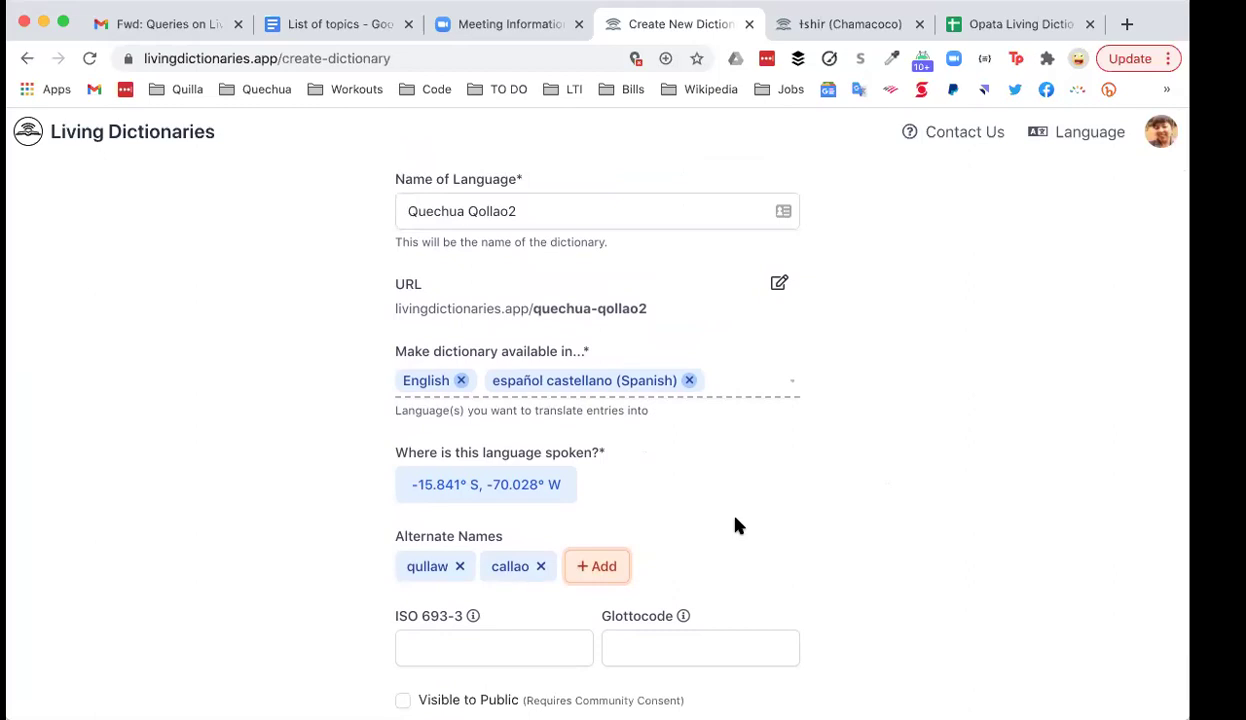
{"action": "scroll", "coordinate": [735, 525], "scroll_direction": "down", "scroll_amount": 1}
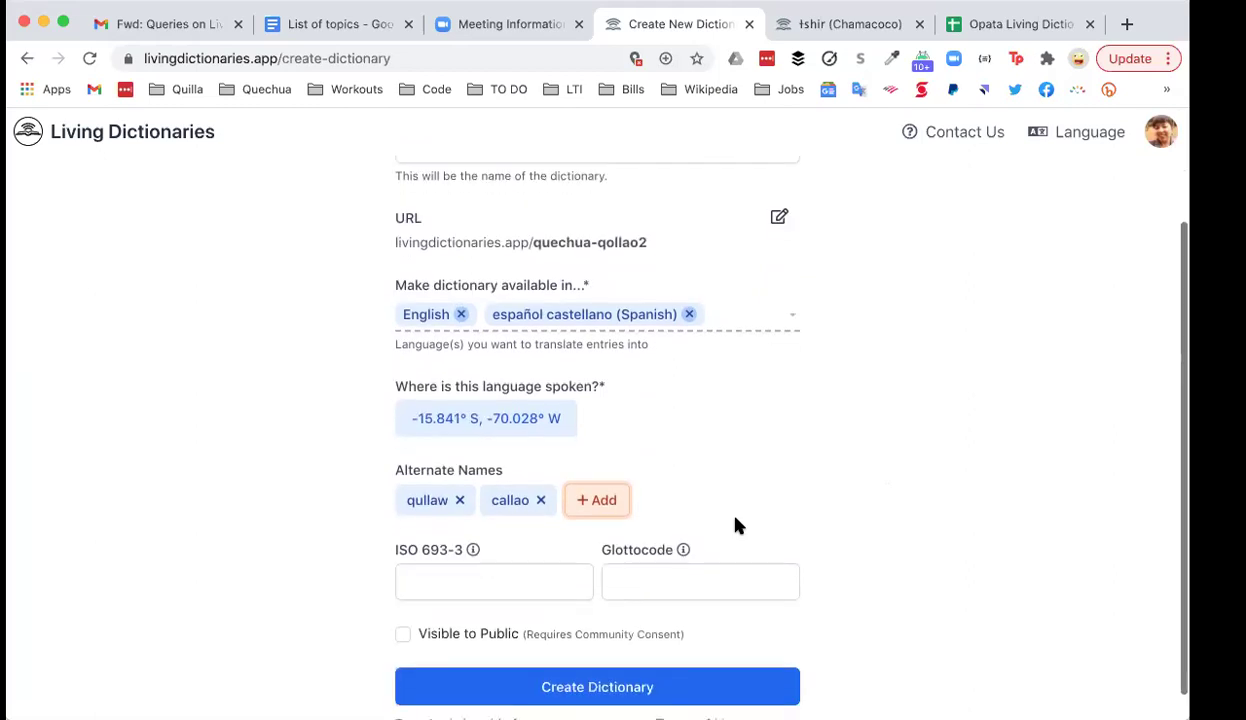
Step: Fill in ISO 693-3 code 'xqp' and Glottocode 'puno1238'
{"action": "left_click", "coordinate": [512, 581]}
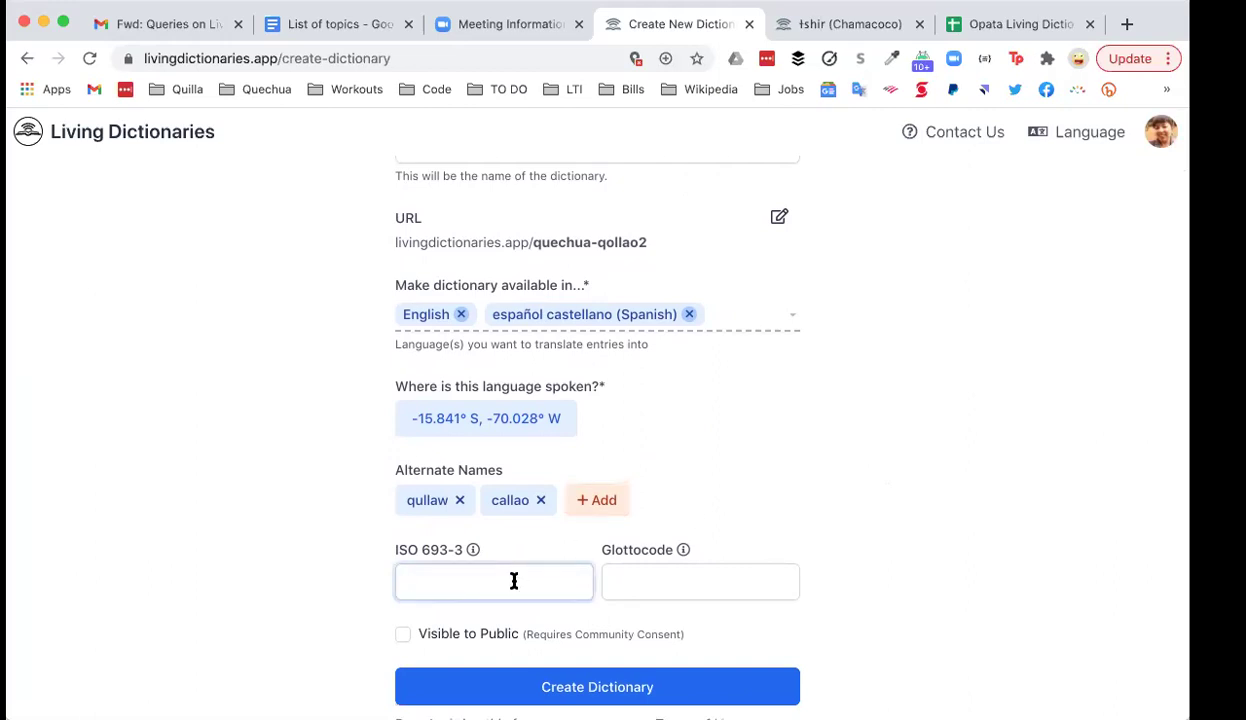
{"action": "type", "text": "xqp"}
{"action": "left_click", "coordinate": [638, 582]}
{"action": "type", "text": "puno"}
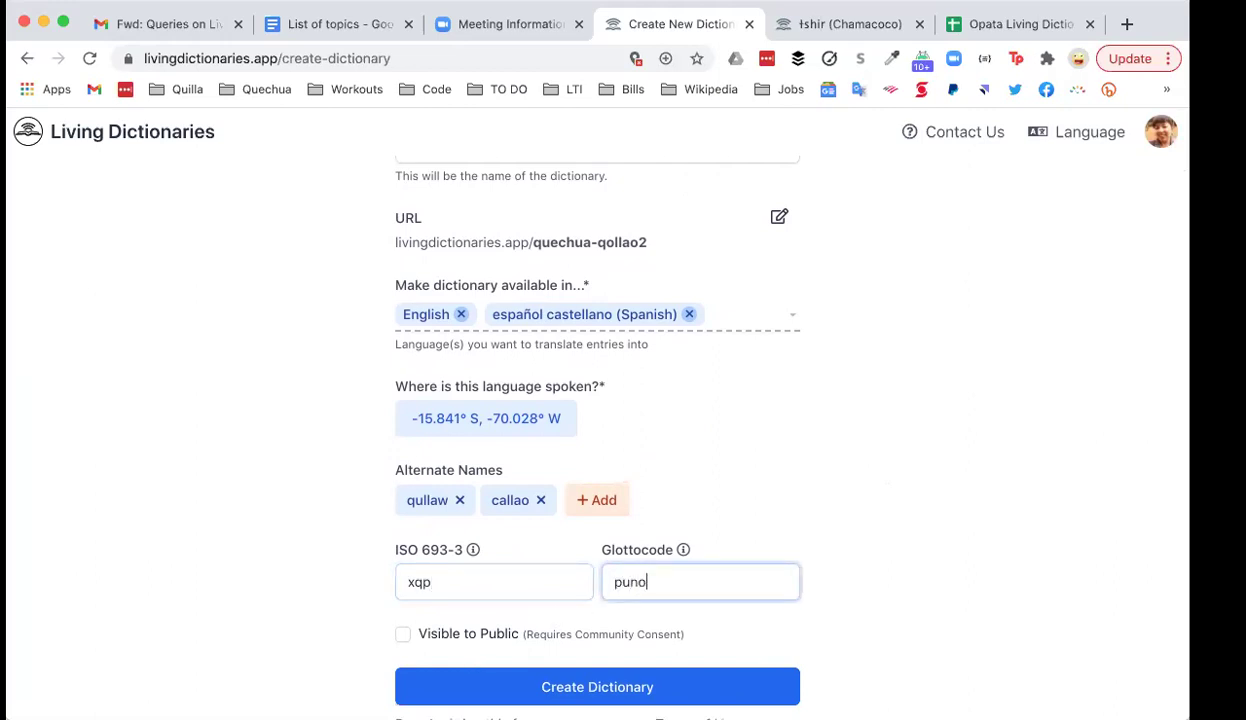
{"action": "type", "text": "1238"}
{"action": "scroll", "coordinate": [891, 433], "scroll_direction": "down", "scroll_amount": 1}
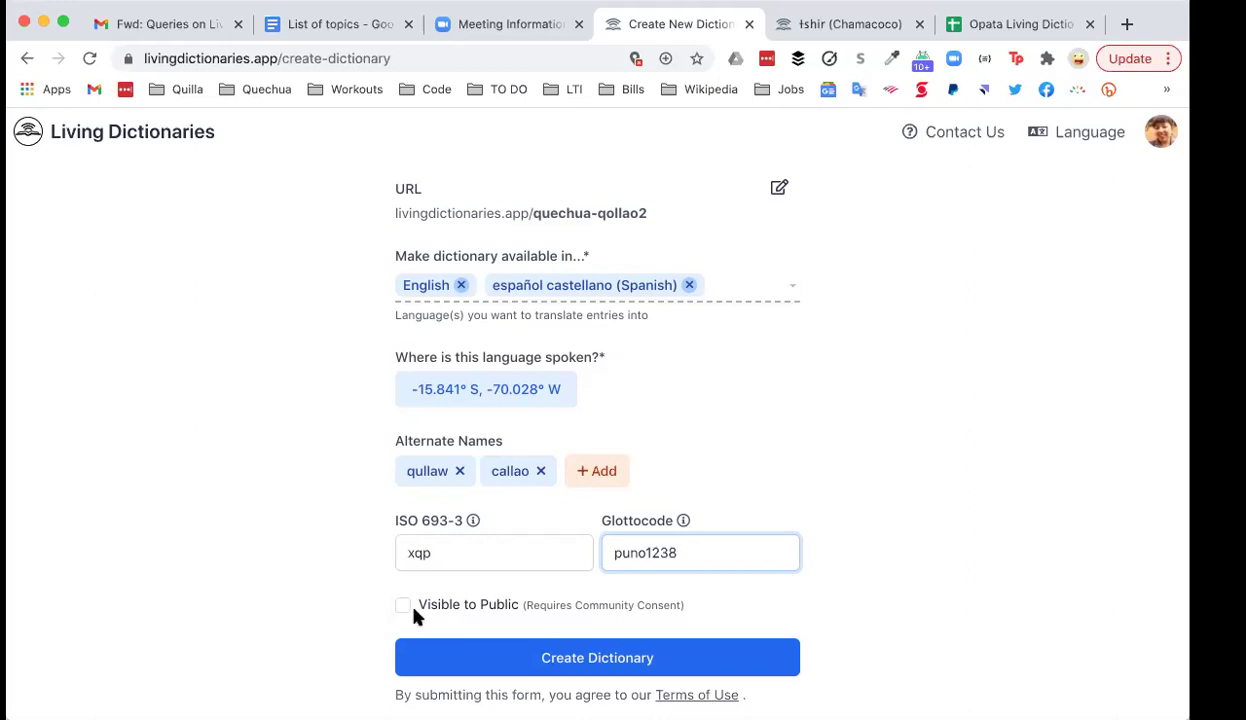
{"action": "left_click", "coordinate": [404, 607]}
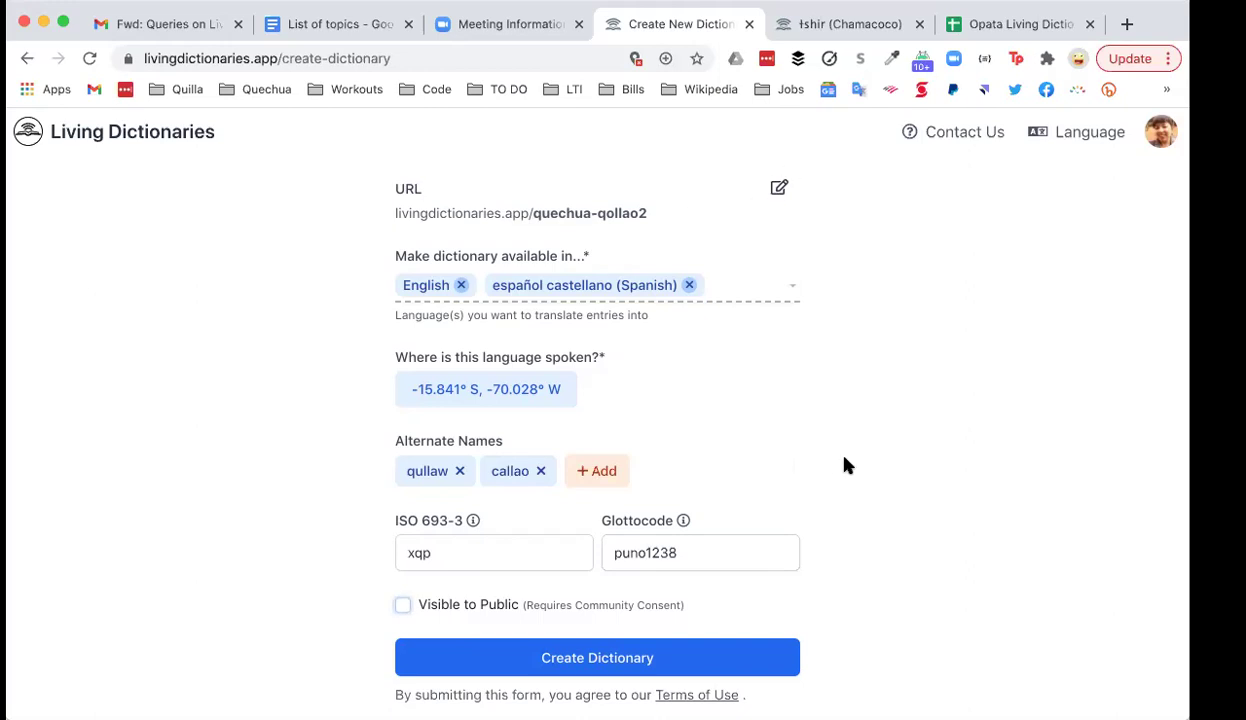
{"action": "scroll", "coordinate": [844, 465], "scroll_direction": "up", "scroll_amount": 2}
{"action": "scroll", "coordinate": [844, 465], "scroll_direction": "down", "scroll_amount": 2}
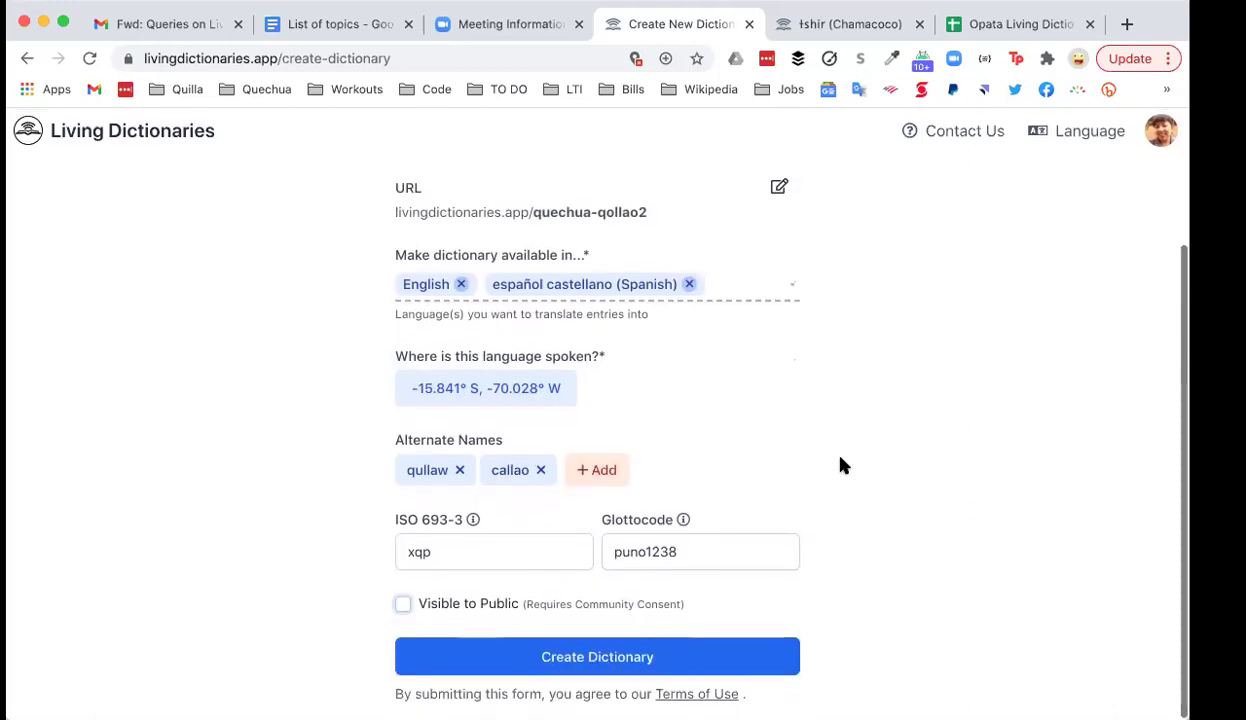
{"action": "scroll", "coordinate": [698, 467], "scroll_direction": "up", "scroll_amount": 1}
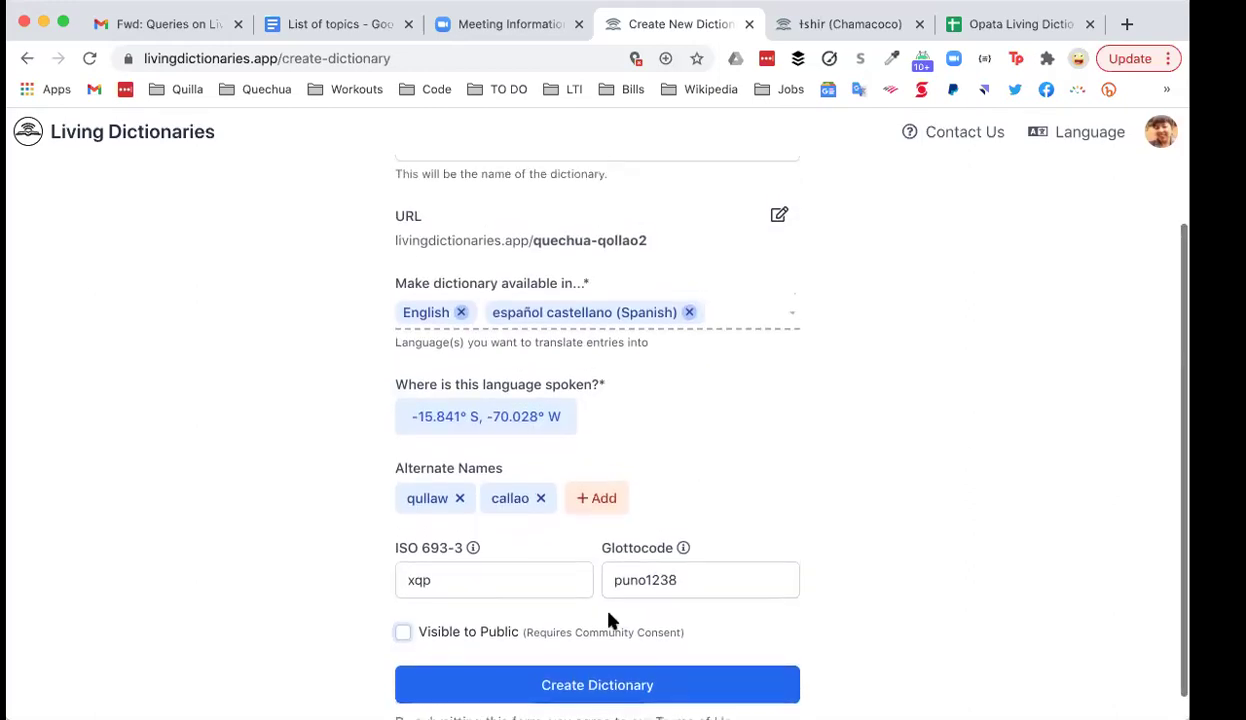
Step: Submit the form to create Quechua Qollao2, then close its empty 0-entry page
{"action": "left_click", "coordinate": [566, 688]}
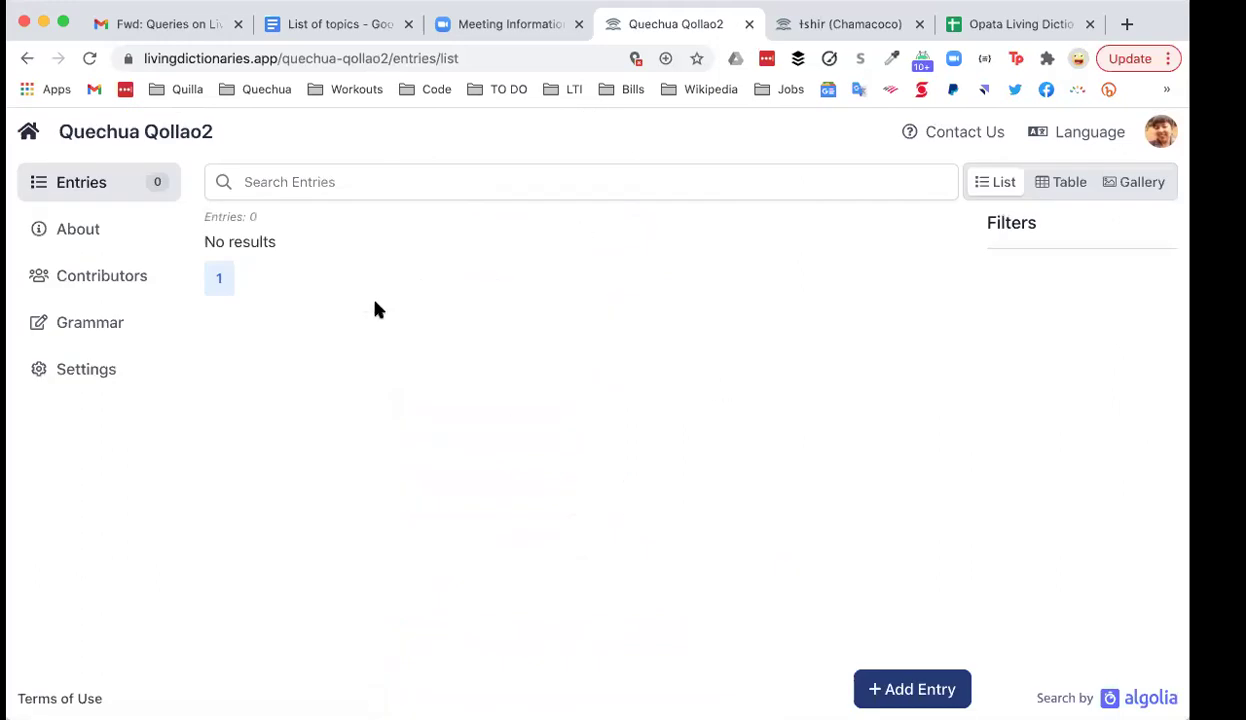
{"action": "left_click", "coordinate": [748, 25]}
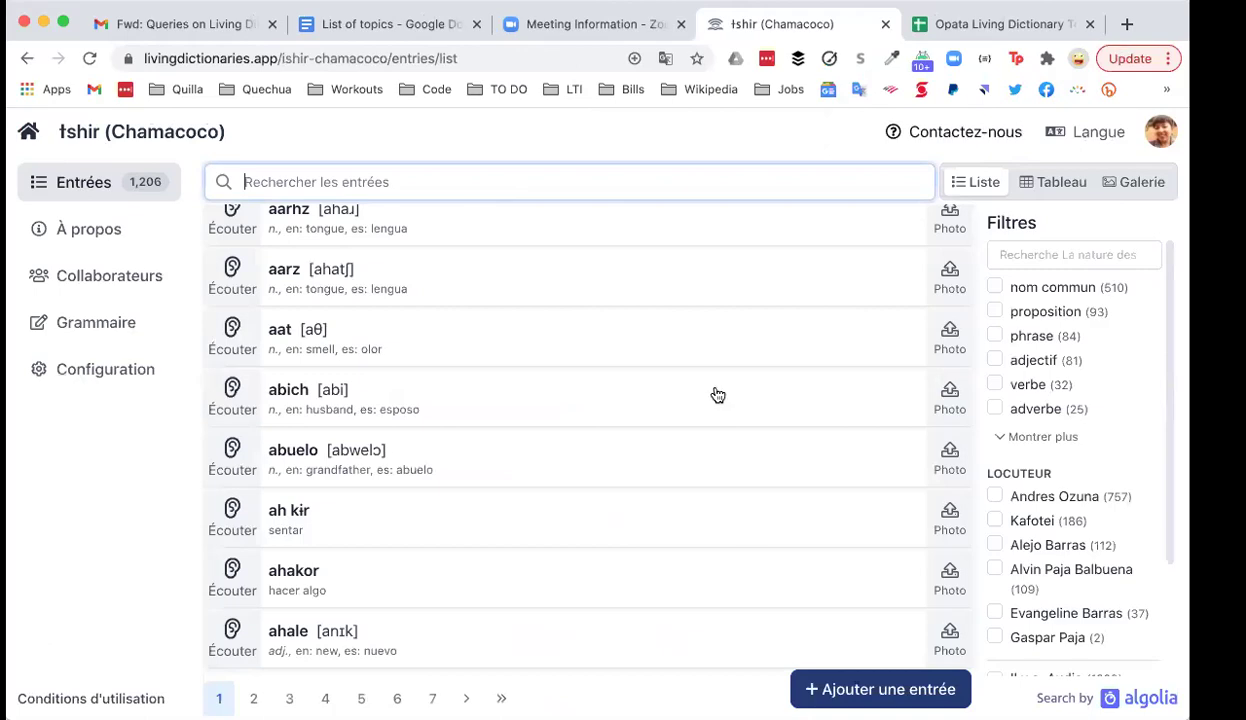
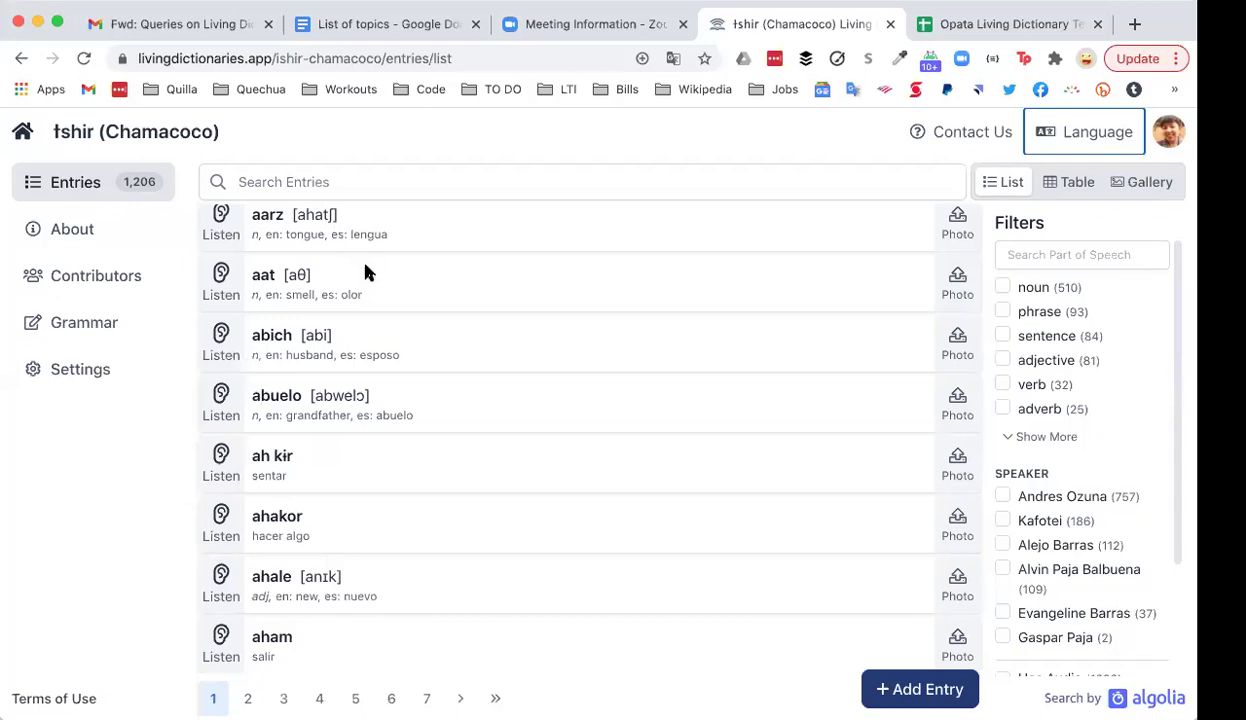
{"action": "scroll", "coordinate": [365, 272], "scroll_direction": "down", "scroll_amount": 5}
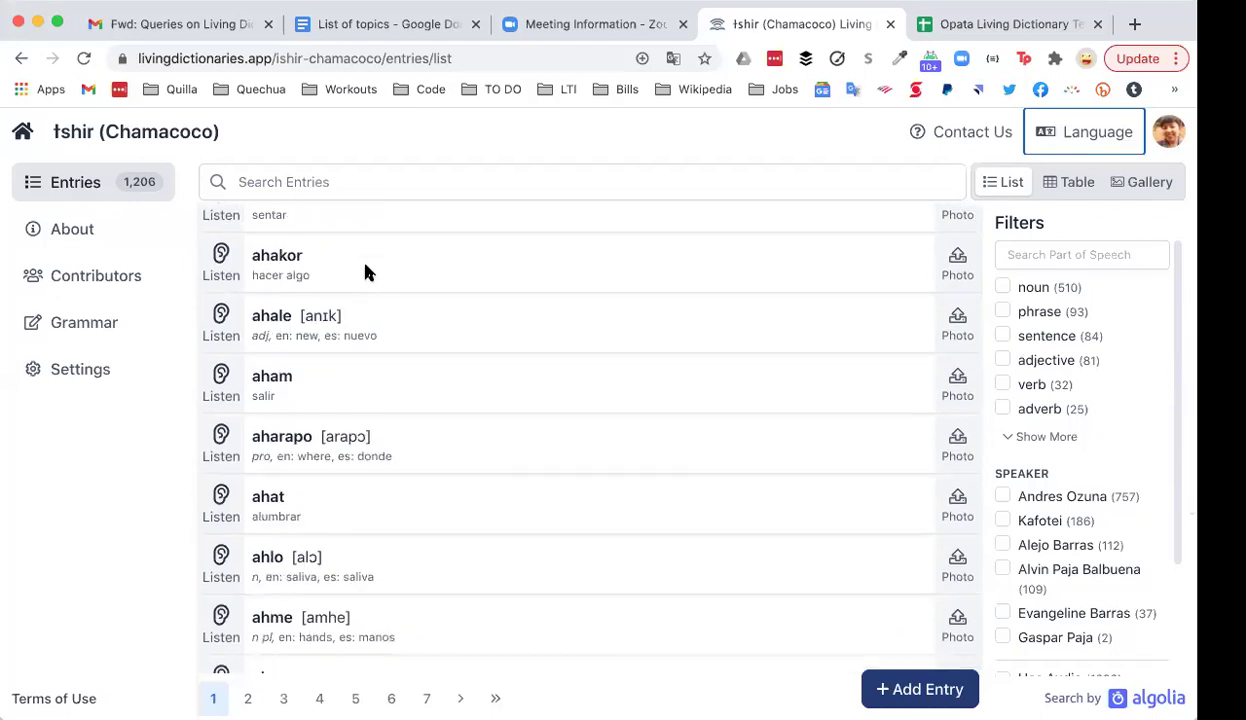
{"action": "scroll", "coordinate": [365, 272], "scroll_direction": "down", "scroll_amount": 3}
{"action": "scroll", "coordinate": [365, 272], "scroll_direction": "down", "scroll_amount": 4}
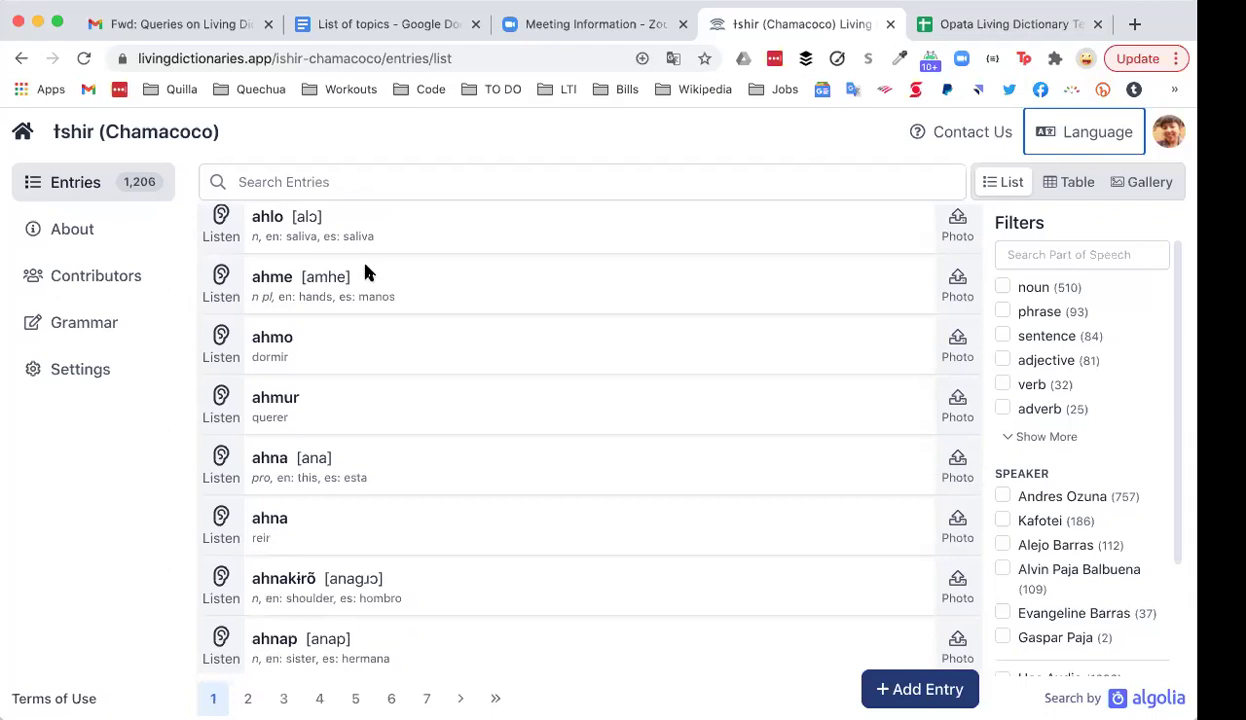
{"action": "scroll", "coordinate": [365, 272], "scroll_direction": "down", "scroll_amount": 4}
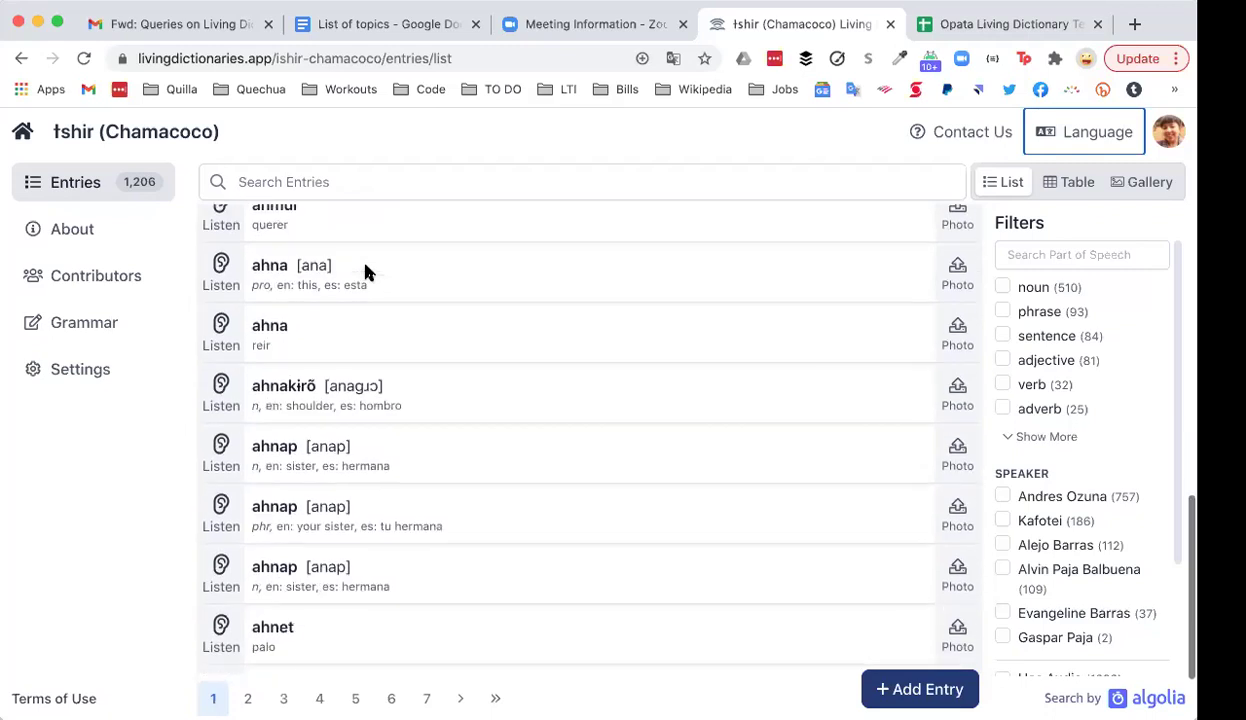
{"action": "scroll", "coordinate": [365, 272], "scroll_direction": "down", "scroll_amount": 3}
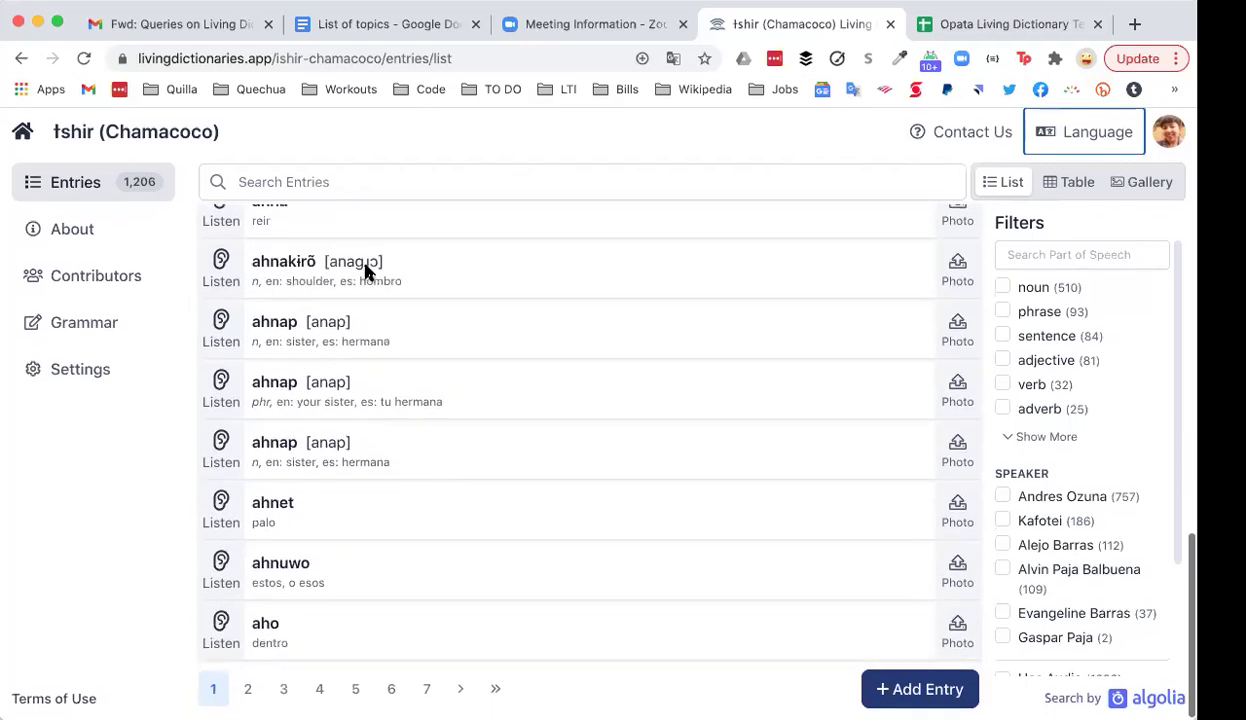
{"action": "scroll", "coordinate": [365, 272], "scroll_direction": "up", "scroll_amount": 15}
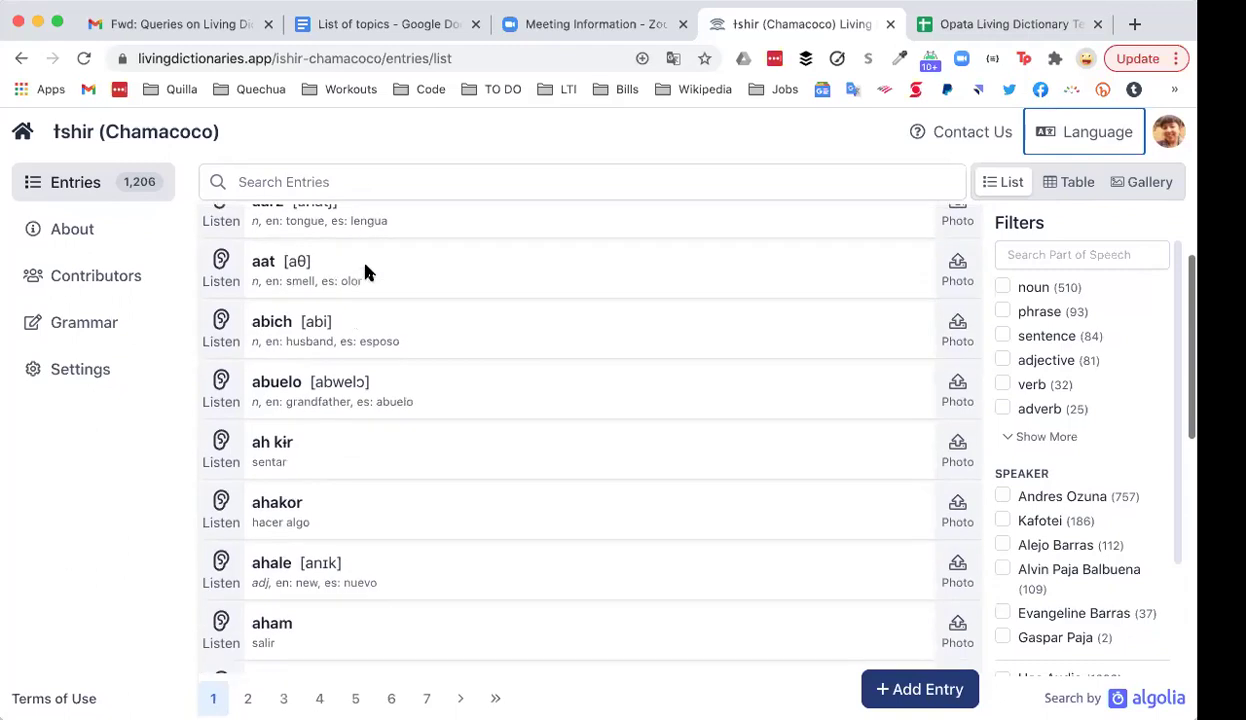
{"action": "scroll", "coordinate": [365, 272], "scroll_direction": "down", "scroll_amount": 8}
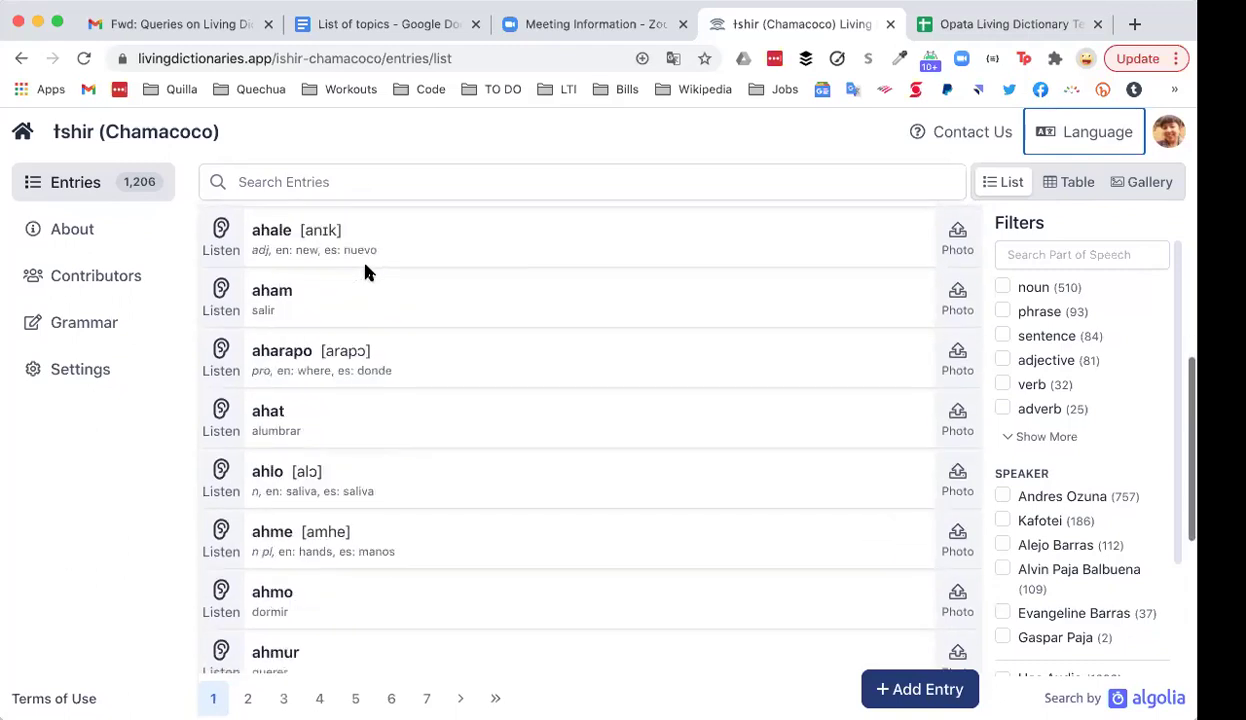
Step: Search the entries for 'martin' and open the chipɨrme (kingfisher) result
{"action": "left_click", "coordinate": [349, 181]}
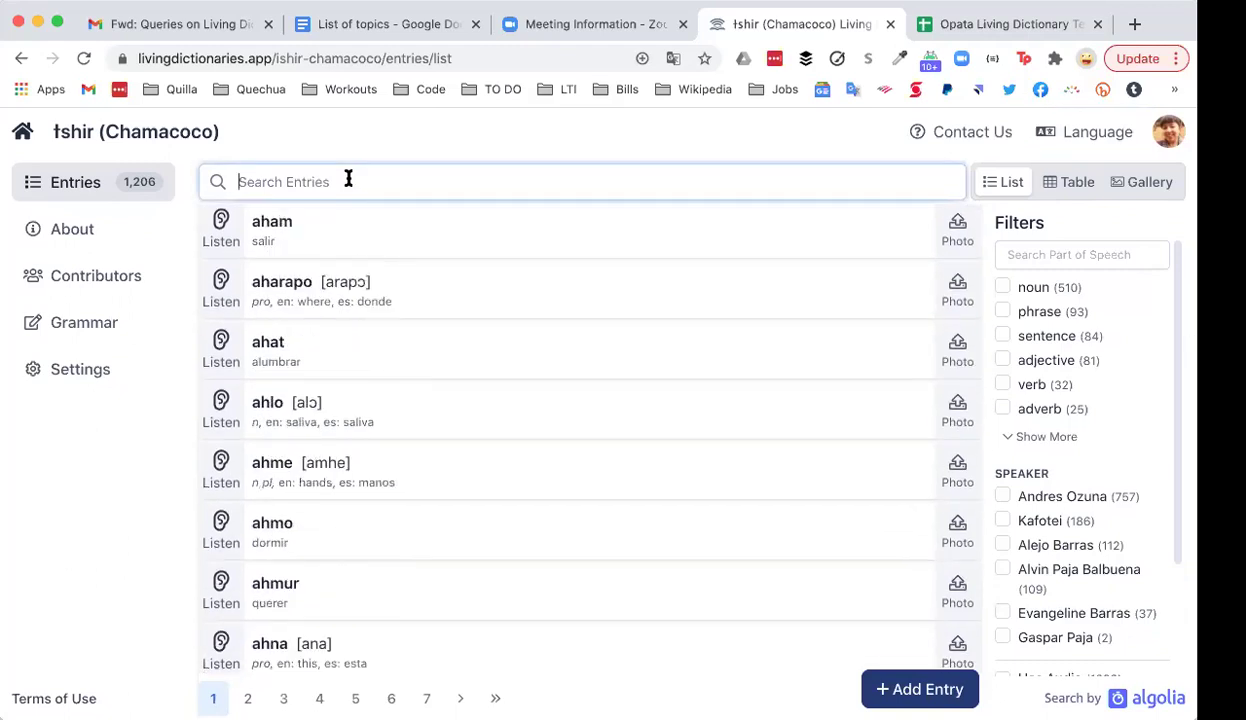
{"action": "type", "text": "m"}
{"action": "key", "text": "BackSpace"}
{"action": "type", "text": "mart"}
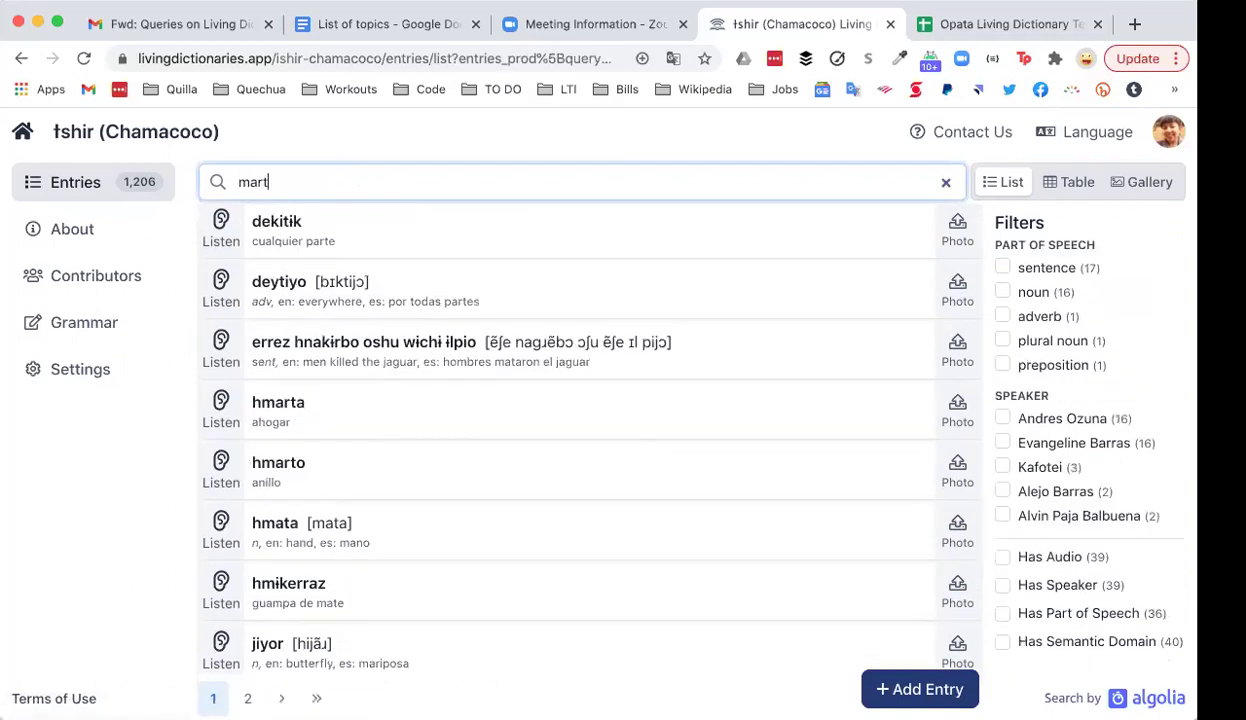
{"action": "type", "text": "in"}
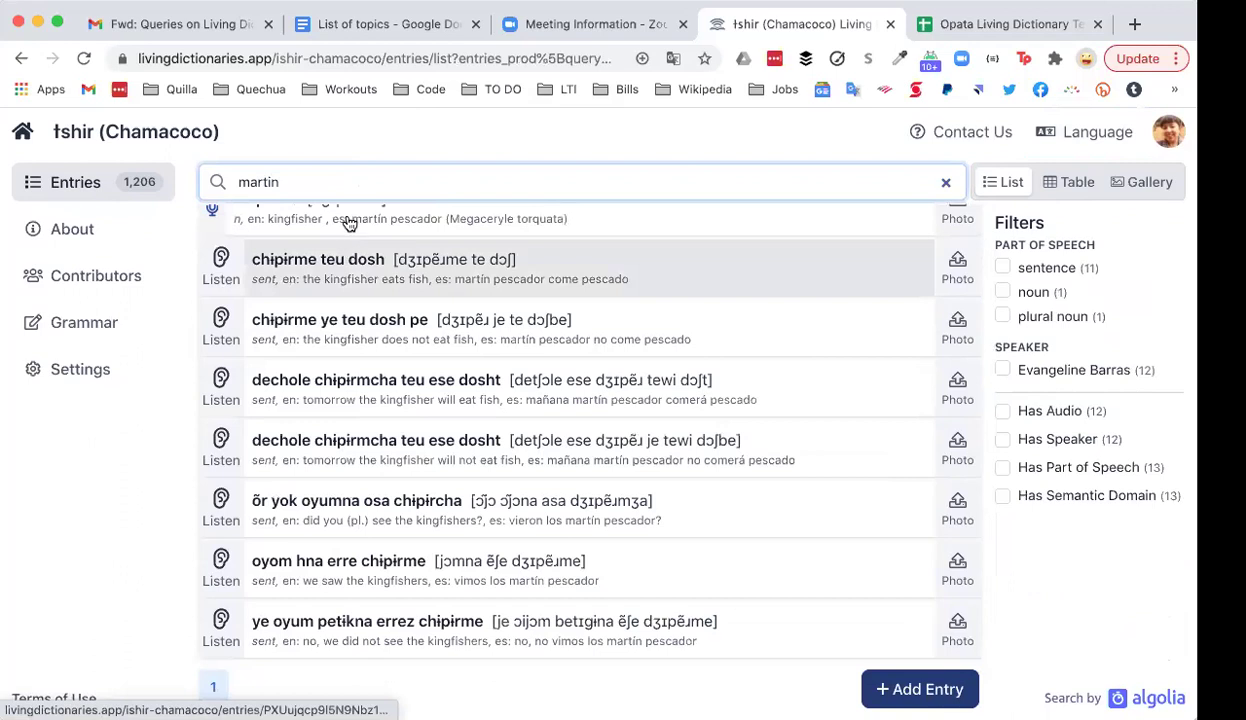
{"action": "scroll", "coordinate": [401, 348], "scroll_direction": "up", "scroll_amount": 3}
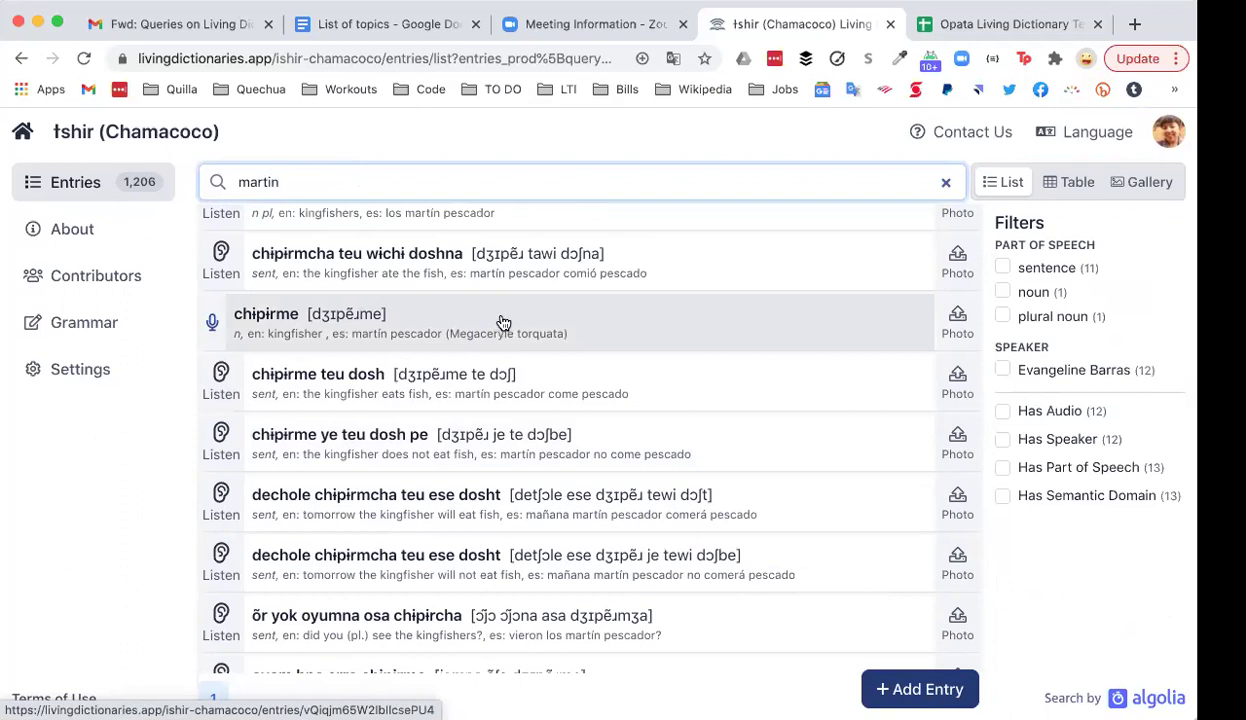
{"action": "left_click", "coordinate": [503, 324]}
{"action": "scroll", "coordinate": [537, 244], "scroll_direction": "down", "scroll_amount": 2}
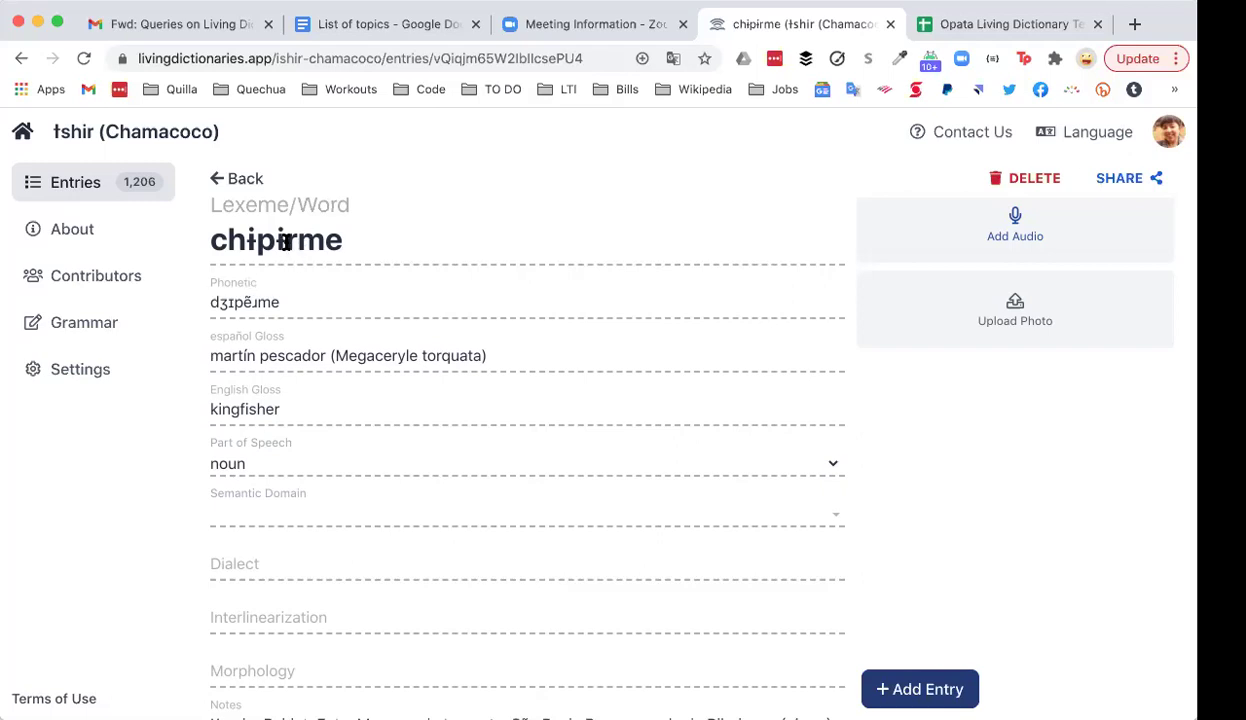
Step: Start editing the chipɨrme headword and retype the final 'e' of its phonetic form
{"action": "left_click", "coordinate": [384, 245]}
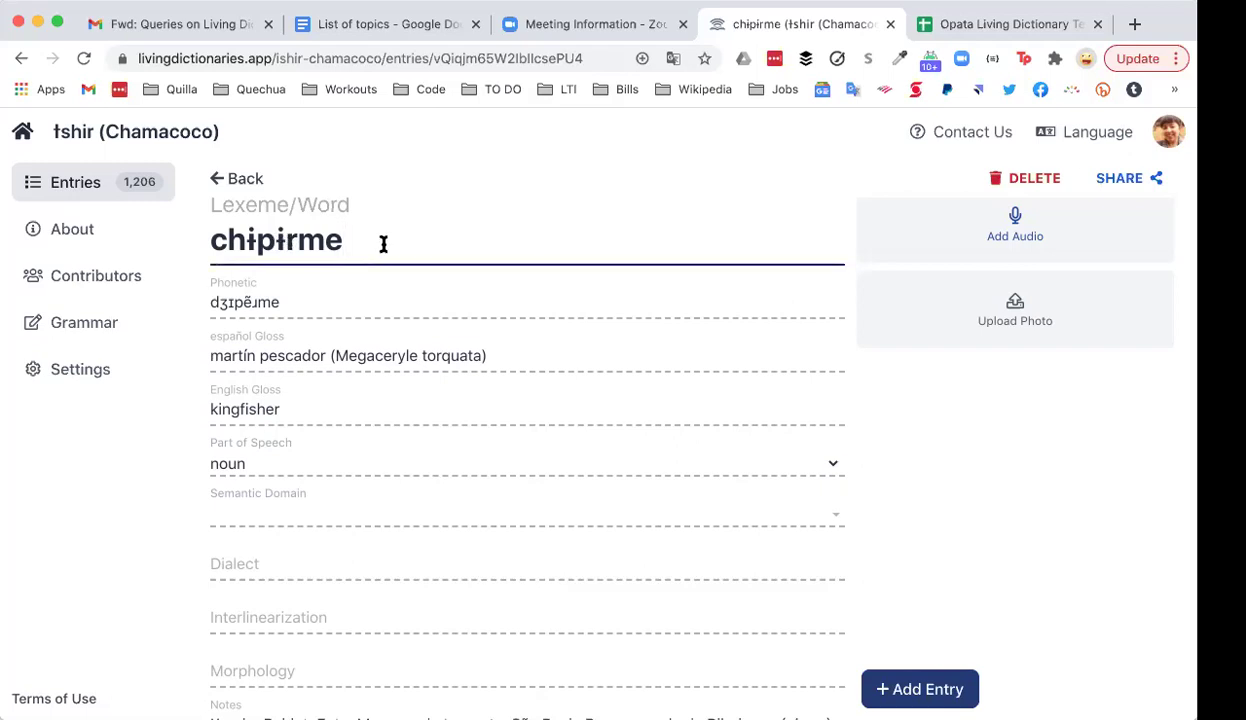
{"action": "left_click_drag", "start_coordinate": [274, 241], "coordinate": [282, 241]}
{"action": "left_click", "coordinate": [353, 245]}
{"action": "left_click", "coordinate": [288, 302]}
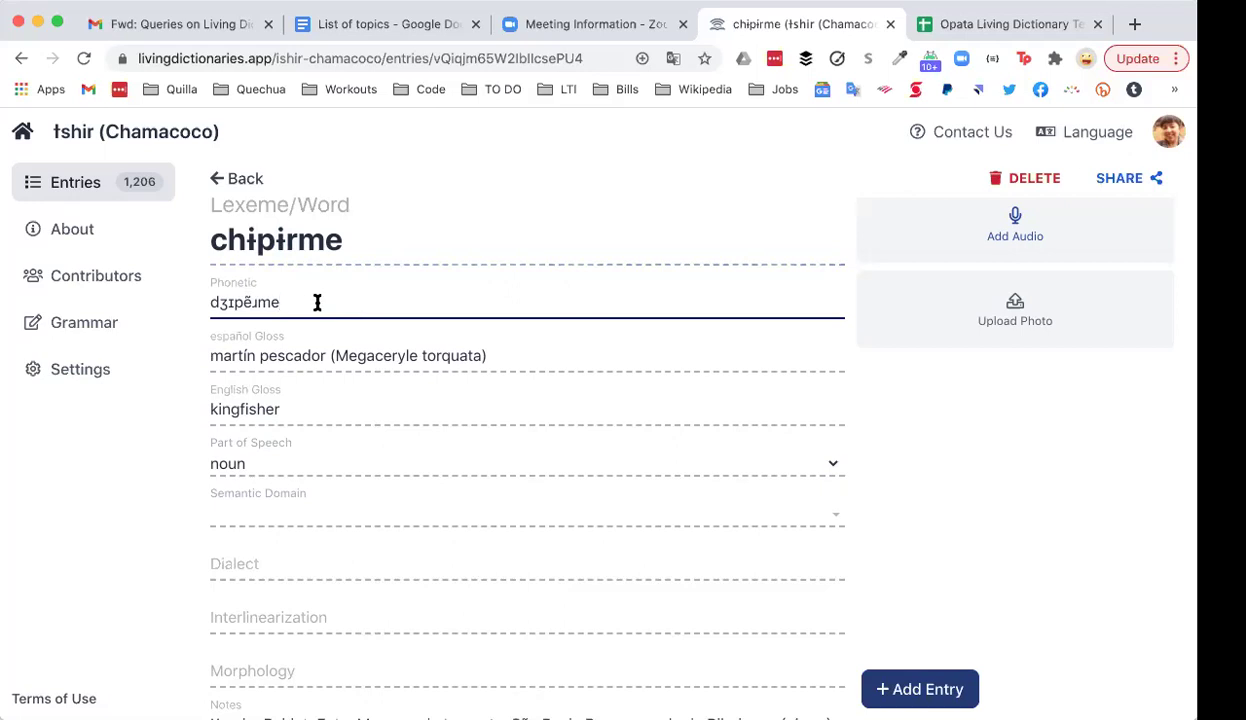
{"action": "key", "text": "BackSpace"}
{"action": "type", "text": "e"}
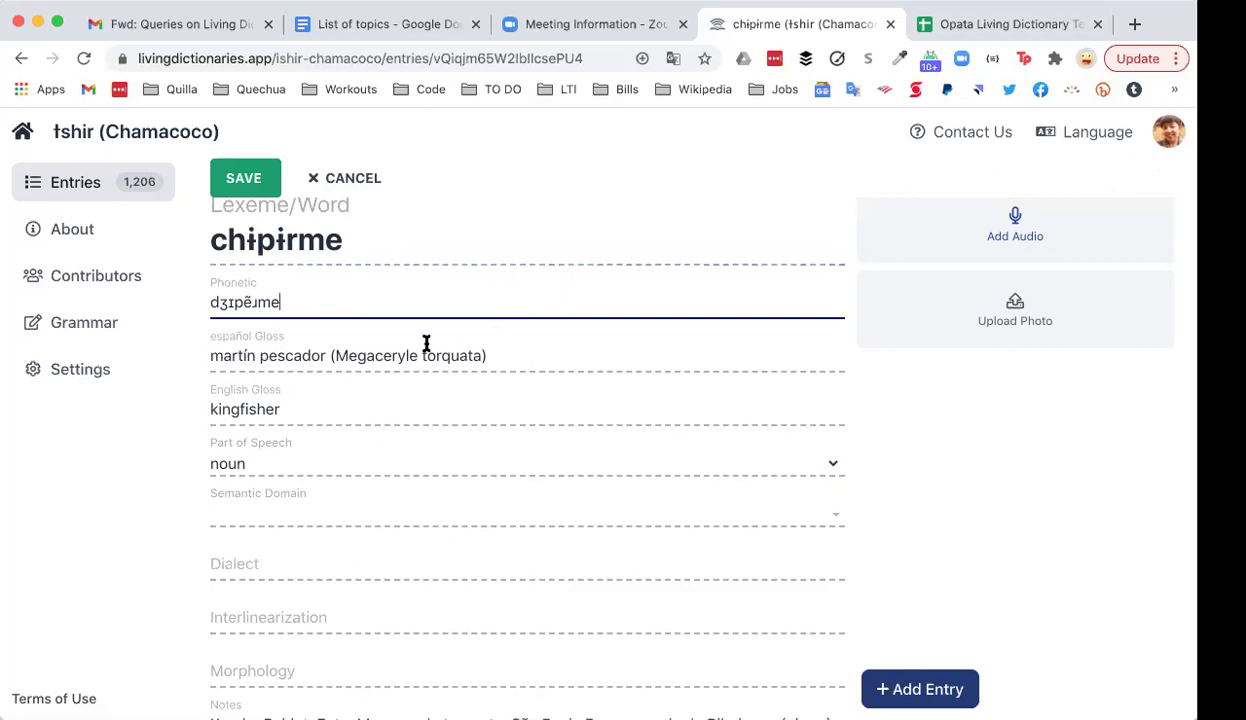
Step: Step through the headword, phonetic, Spanish gloss and English gloss fields, leaving them unchanged
{"action": "scroll", "coordinate": [500, 345], "scroll_direction": "up", "scroll_amount": 1}
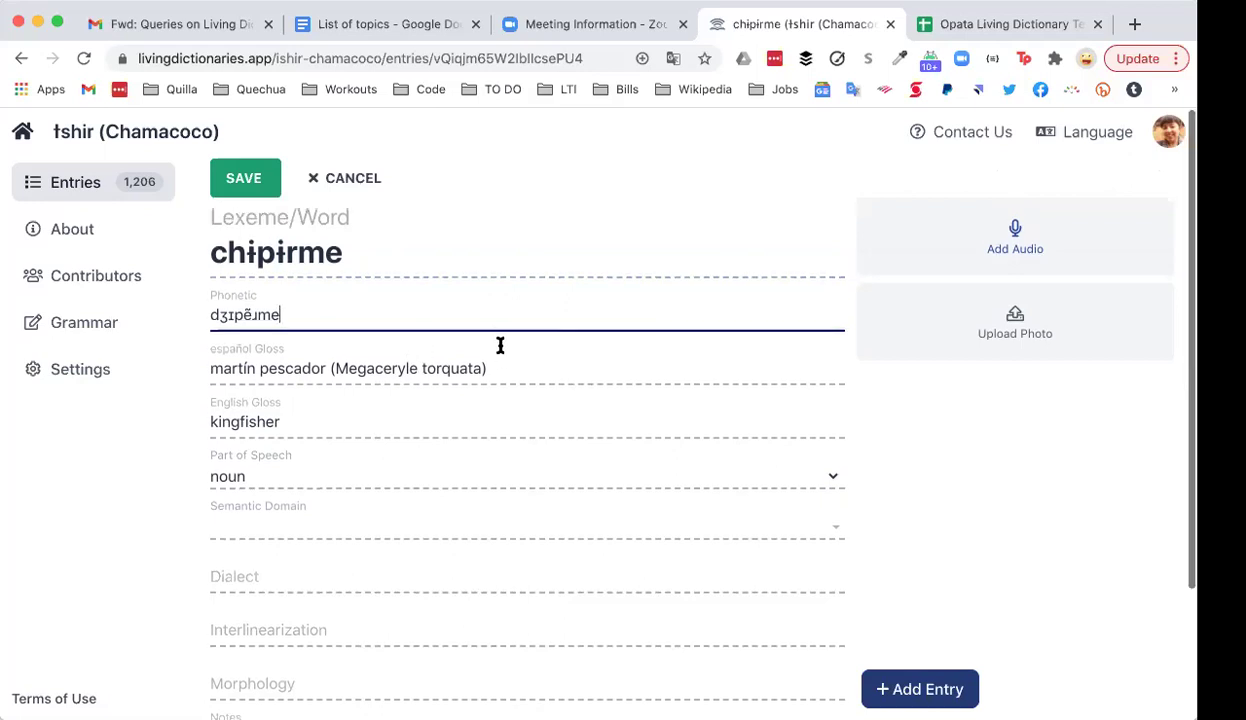
{"action": "left_click", "coordinate": [424, 258]}
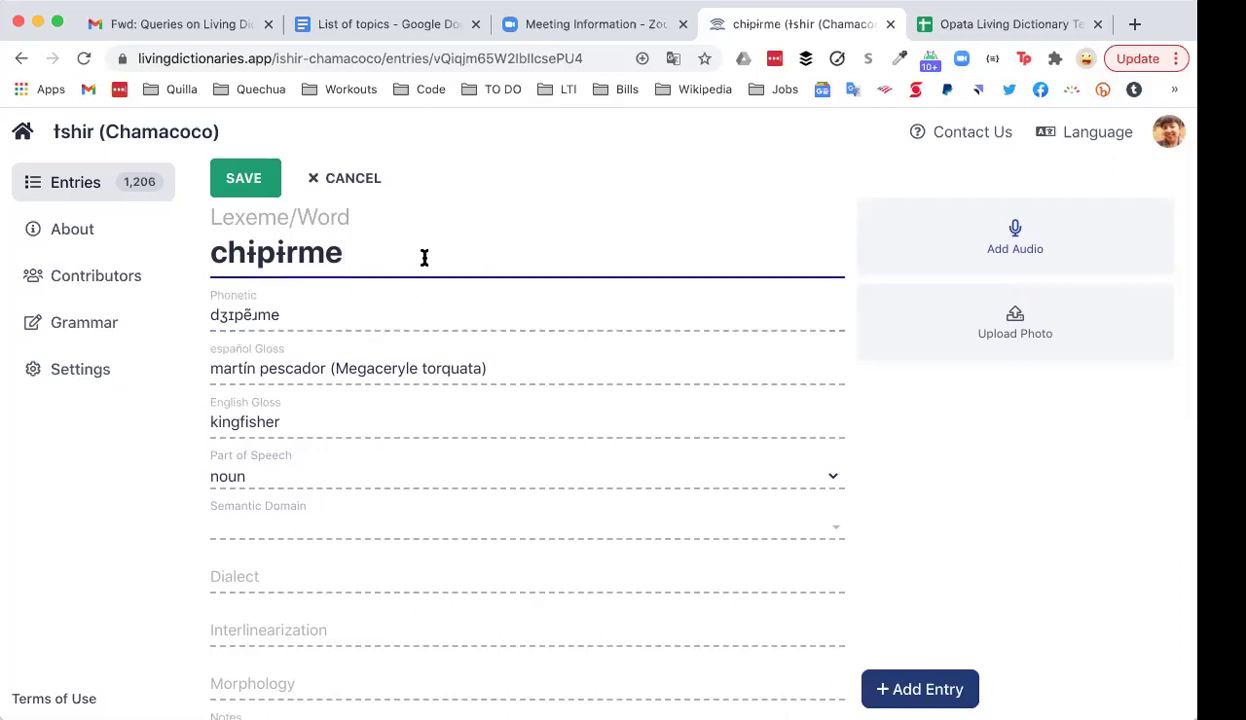
{"action": "left_click", "coordinate": [375, 317]}
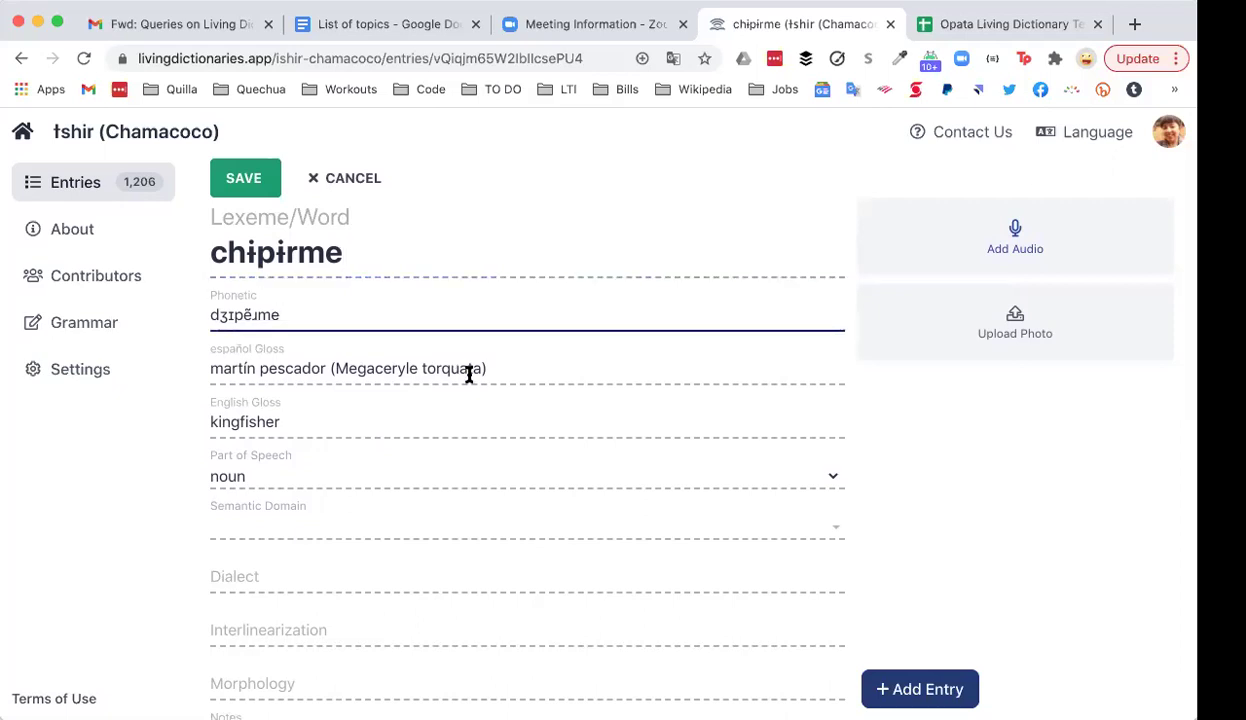
{"action": "left_click", "coordinate": [519, 369]}
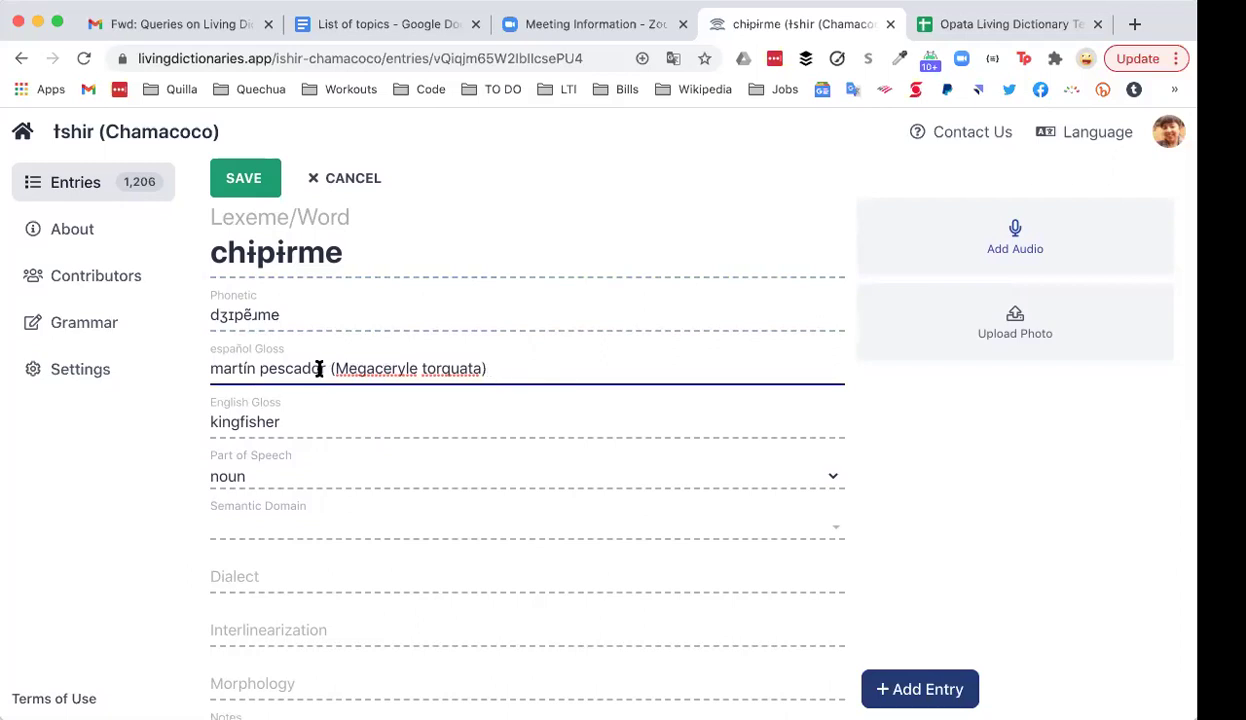
{"action": "left_click_drag", "start_coordinate": [331, 369], "coordinate": [494, 369]}
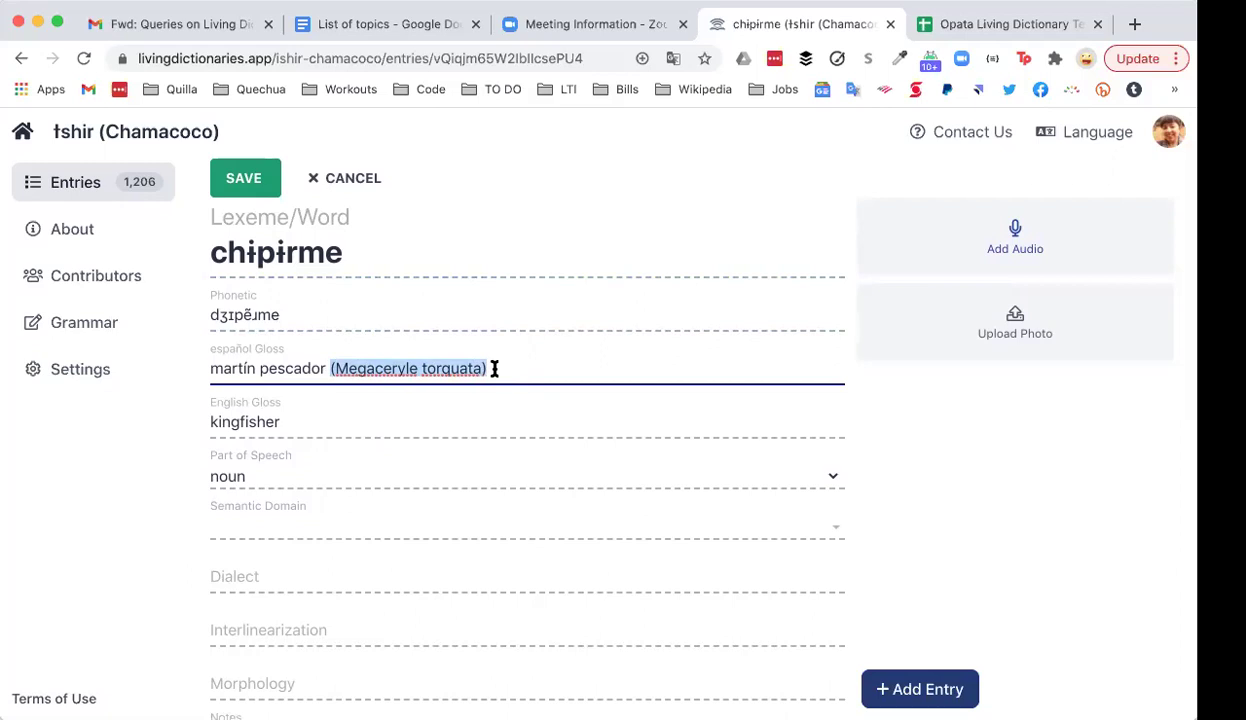
{"action": "left_click", "coordinate": [494, 369]}
{"action": "left_click", "coordinate": [354, 422]}
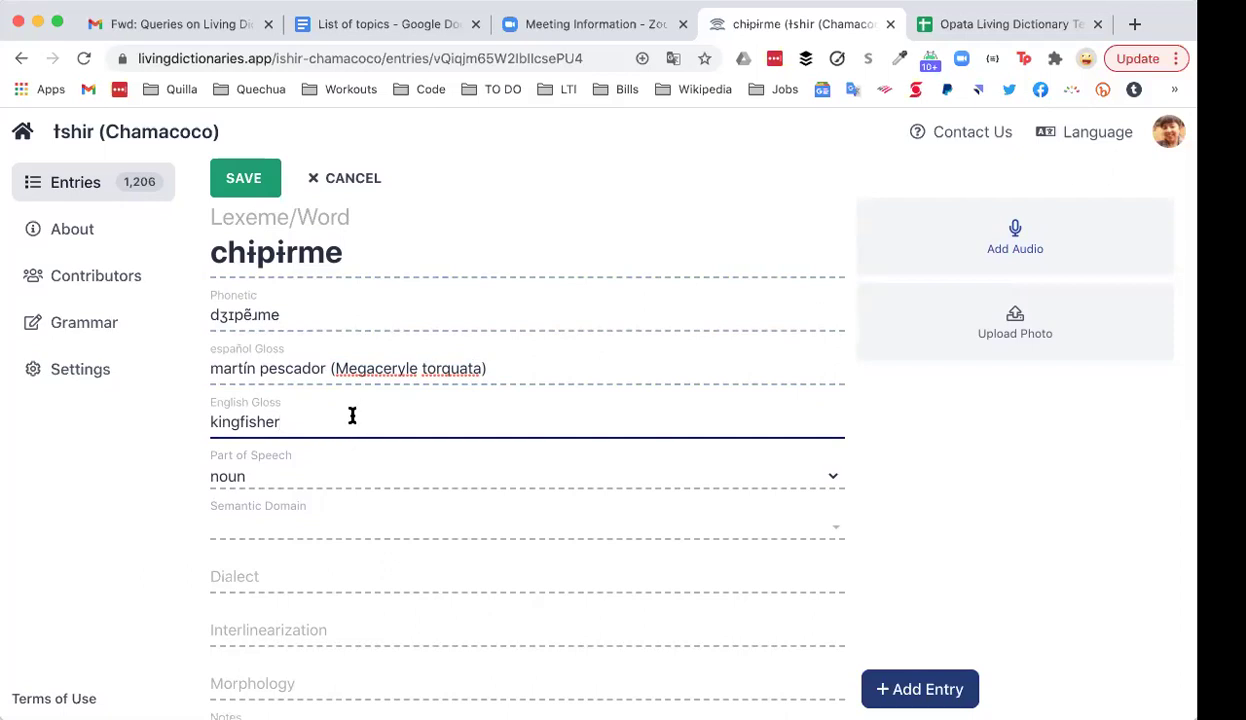
Step: Keep noun as the part of speech and add Birds as a semantic domain
{"action": "left_click", "coordinate": [800, 484]}
{"action": "left_click", "coordinate": [787, 480]}
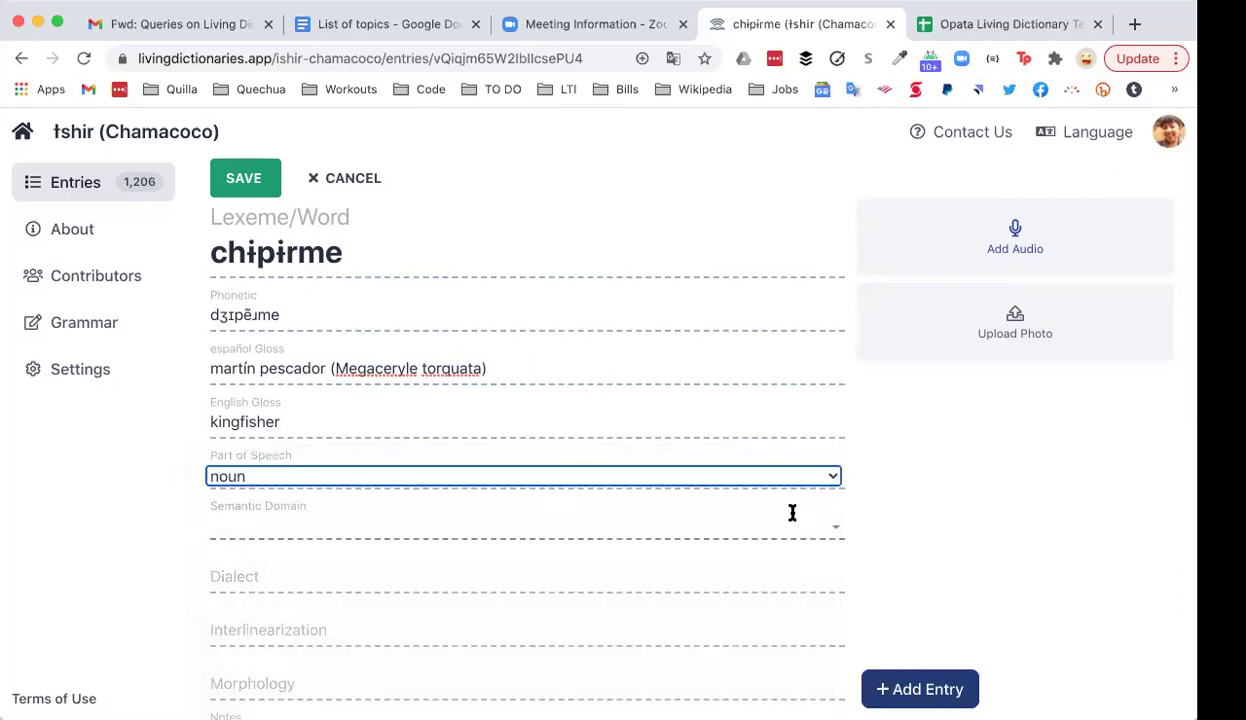
{"action": "left_click", "coordinate": [833, 531]}
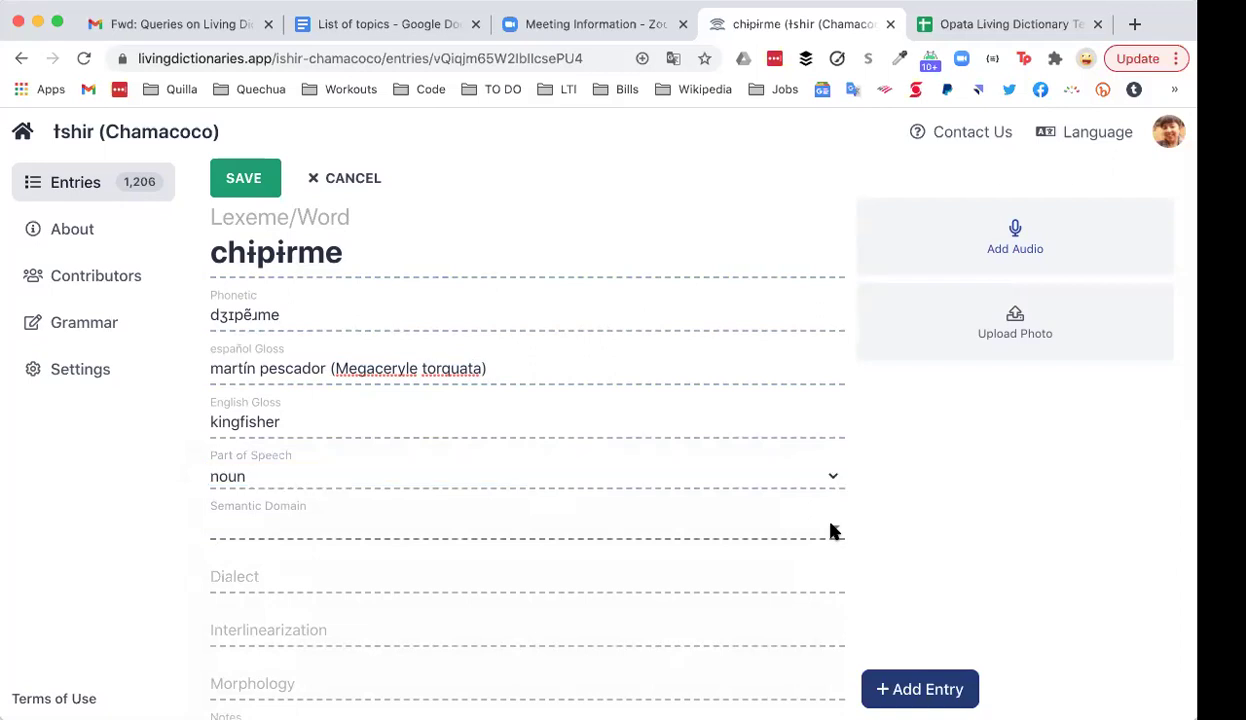
{"action": "type", "text": "bird"}
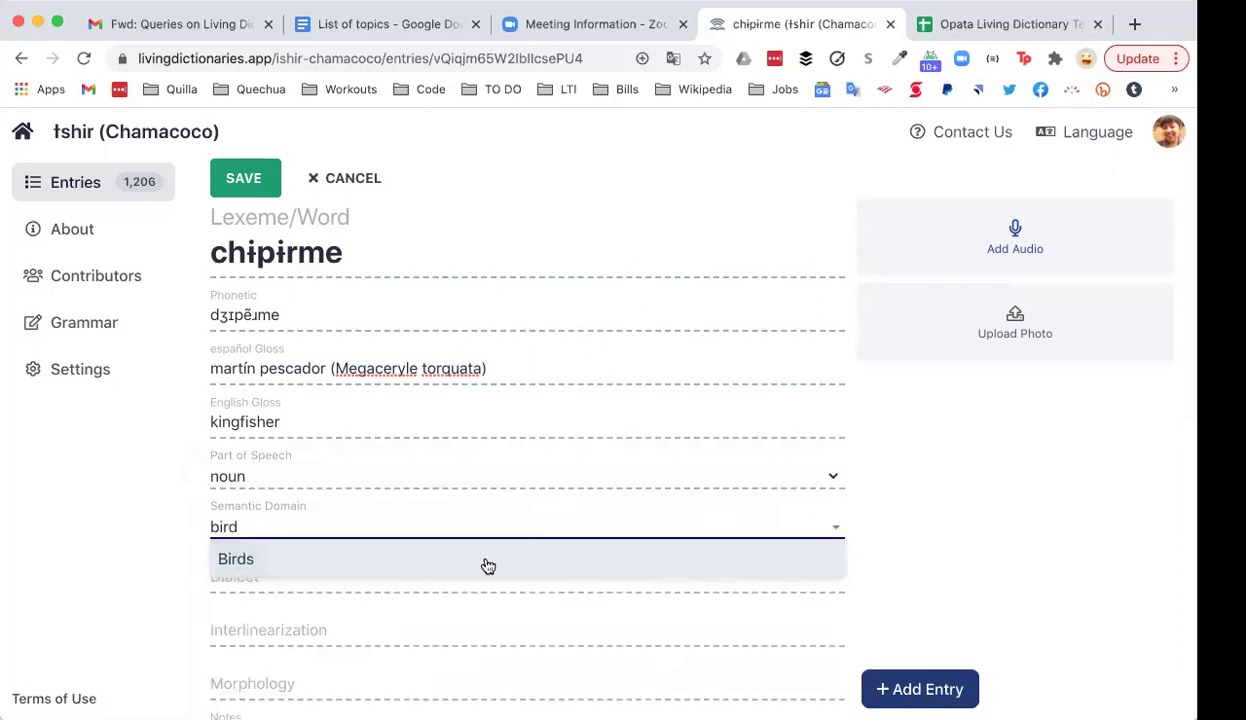
{"action": "left_click", "coordinate": [487, 565]}
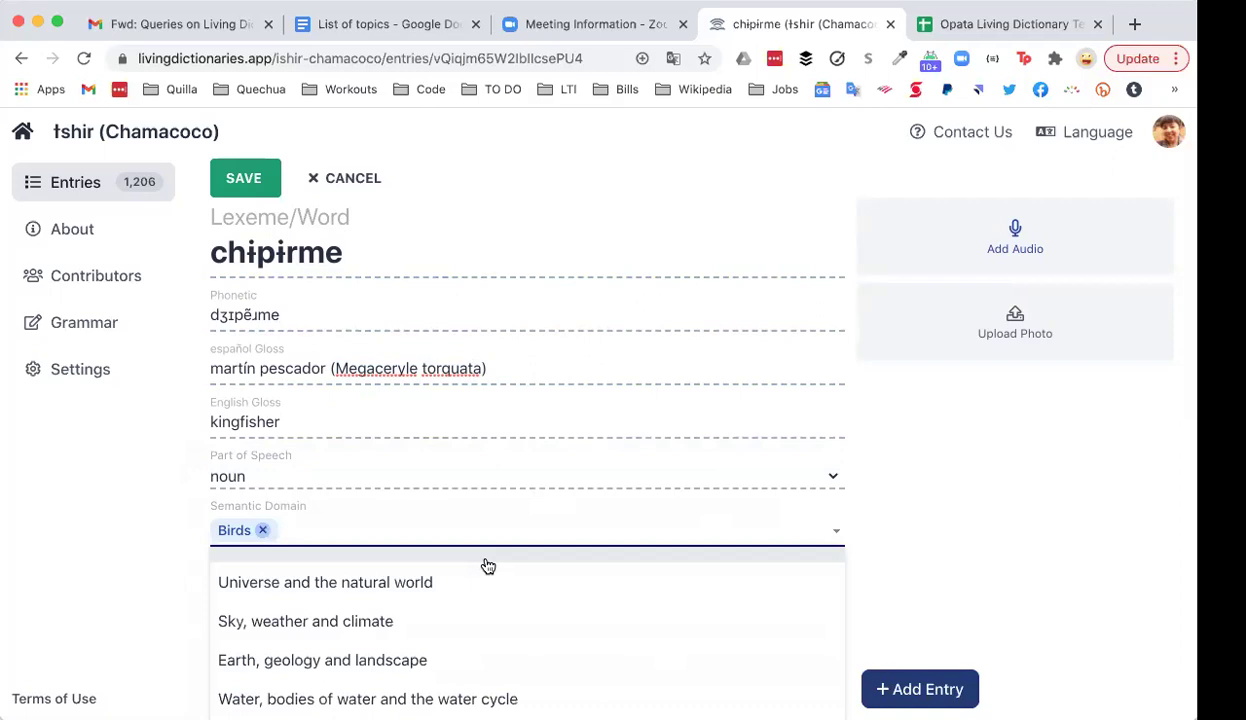
Step: Add Animals and Universe and the natural world as further semantic domains
{"action": "type", "text": "anim"}
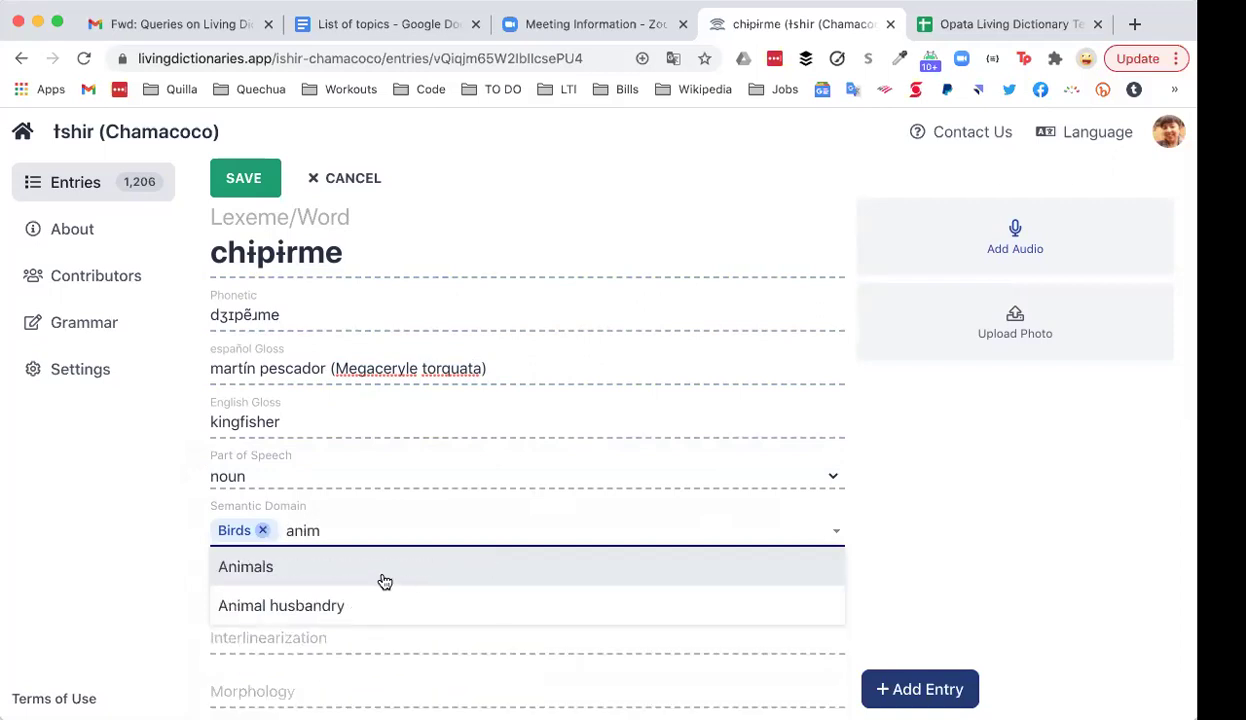
{"action": "left_click", "coordinate": [384, 581]}
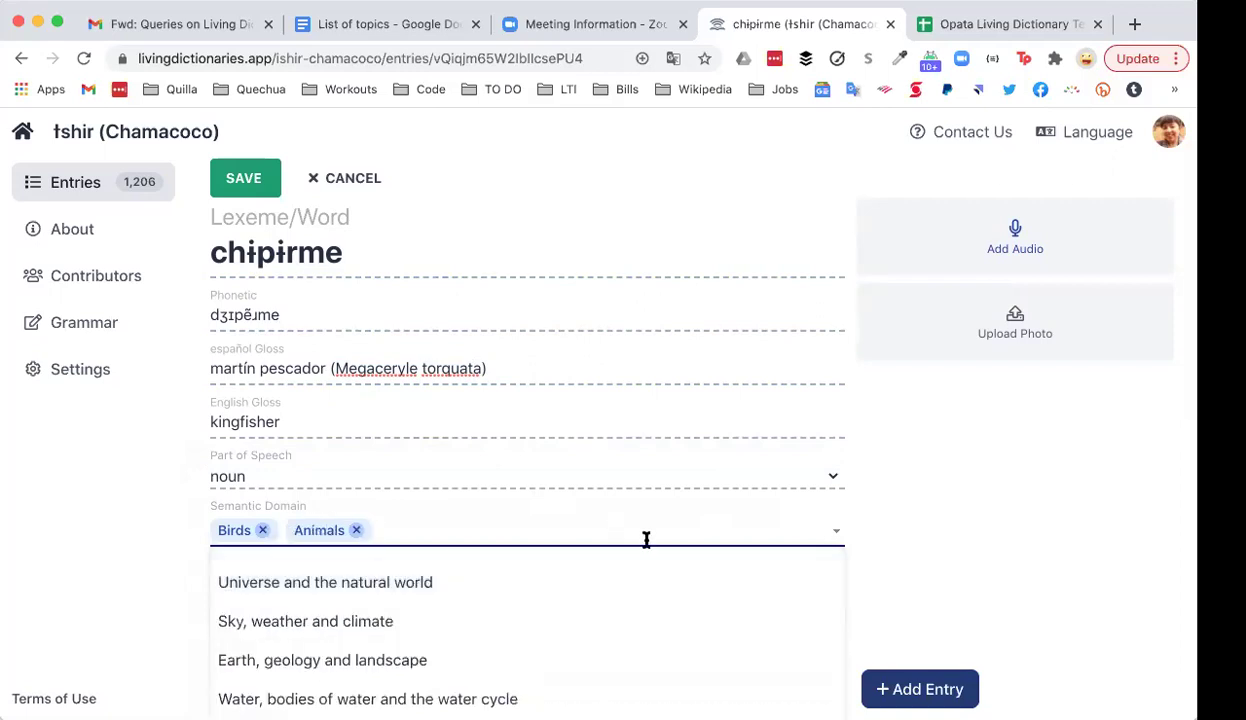
{"action": "left_click", "coordinate": [418, 580]}
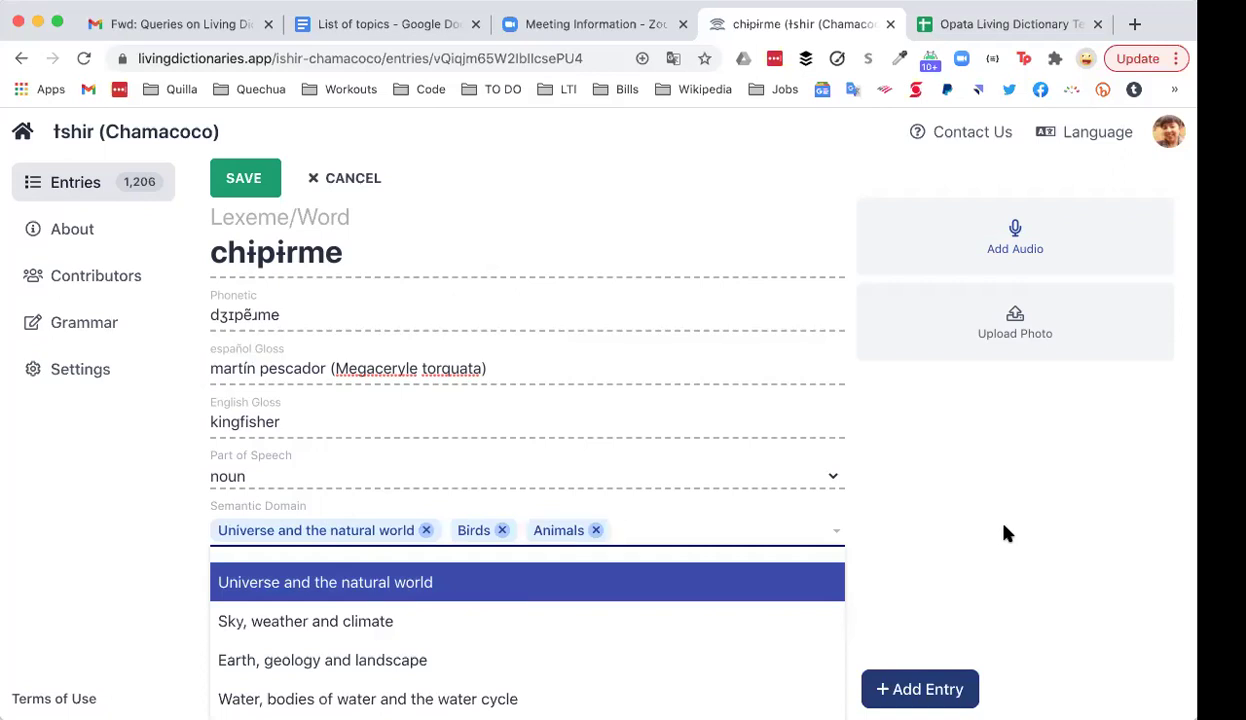
{"action": "scroll", "coordinate": [535, 585], "scroll_direction": "down", "scroll_amount": 3}
{"action": "scroll", "coordinate": [531, 596], "scroll_direction": "down", "scroll_amount": 5}
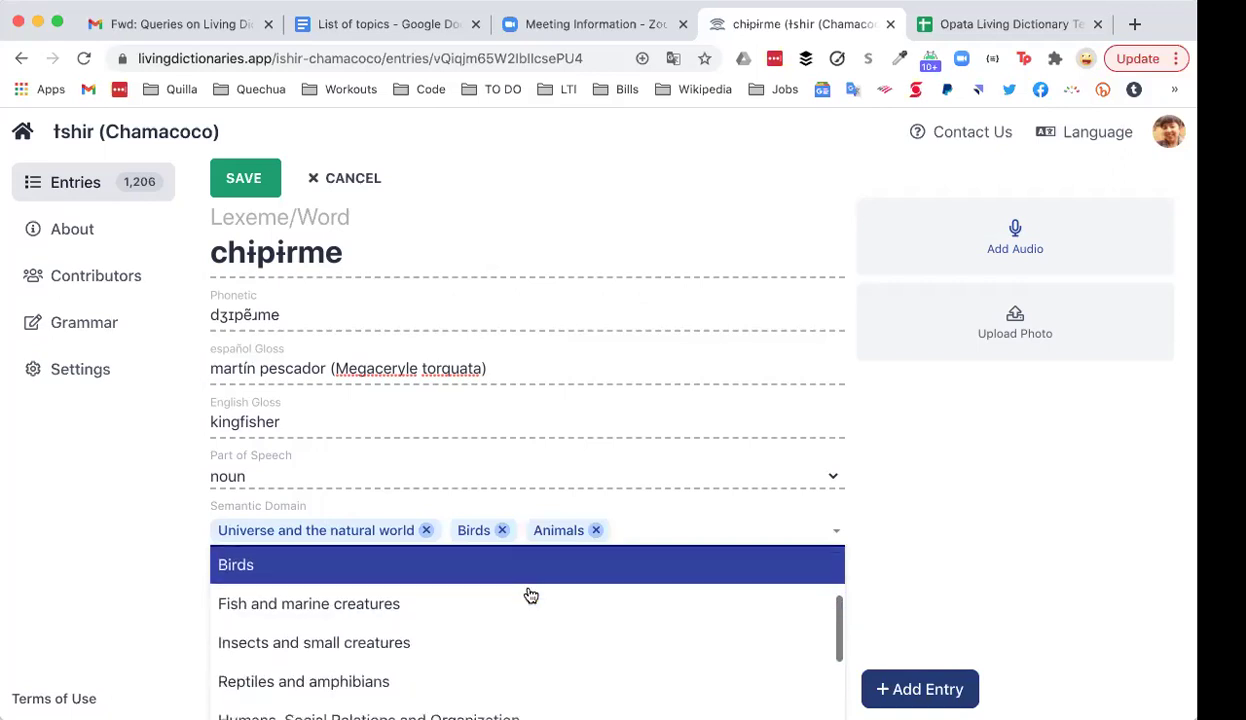
{"action": "scroll", "coordinate": [531, 596], "scroll_direction": "down", "scroll_amount": 5}
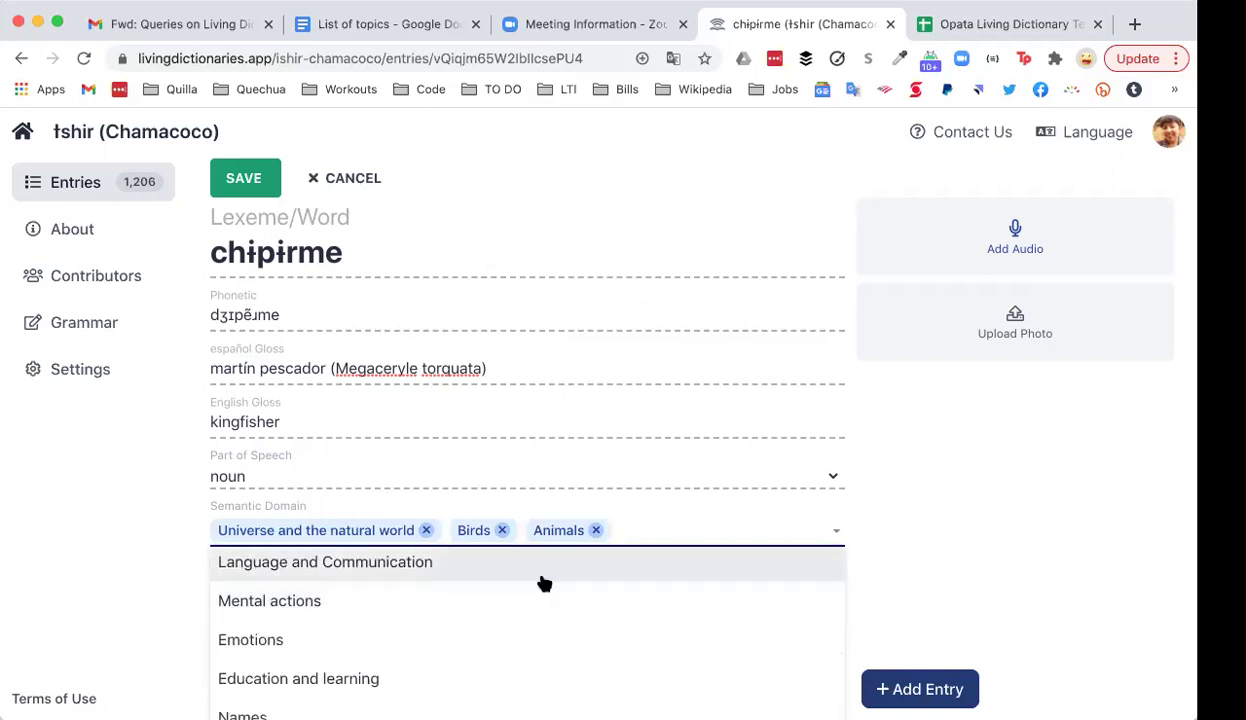
{"action": "left_click", "coordinate": [968, 497]}
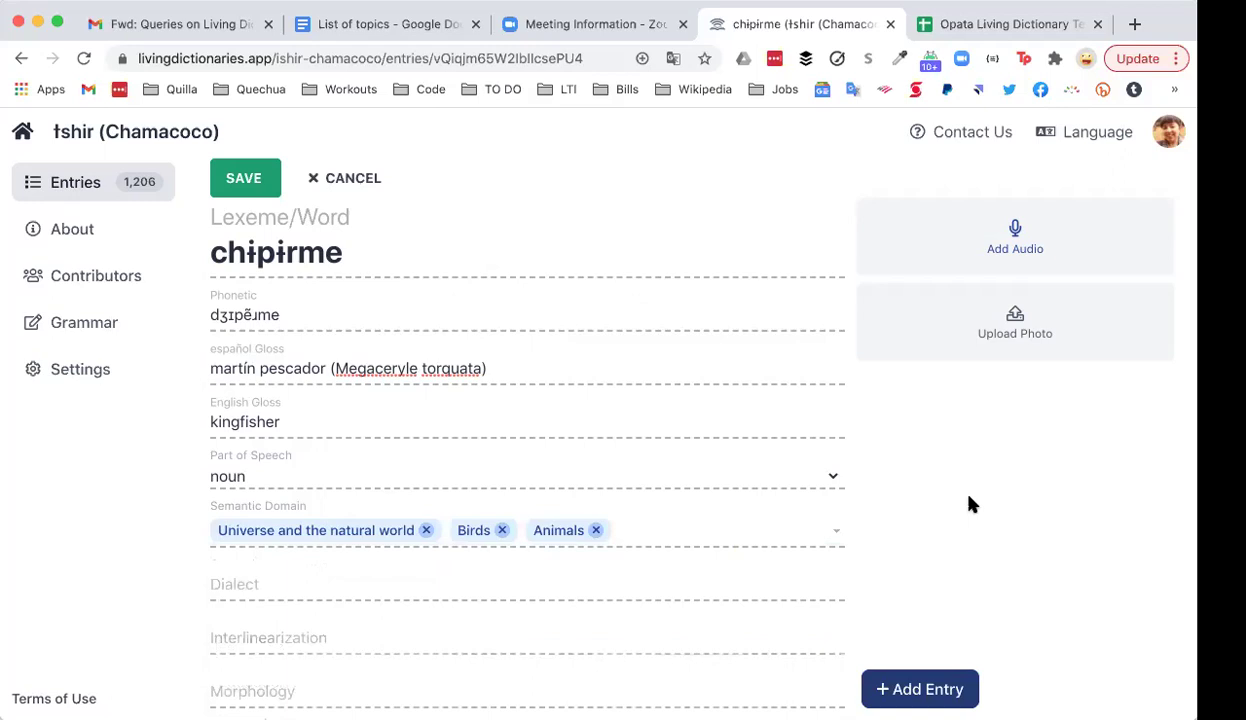
{"action": "scroll", "coordinate": [550, 580], "scroll_direction": "down", "scroll_amount": 1}
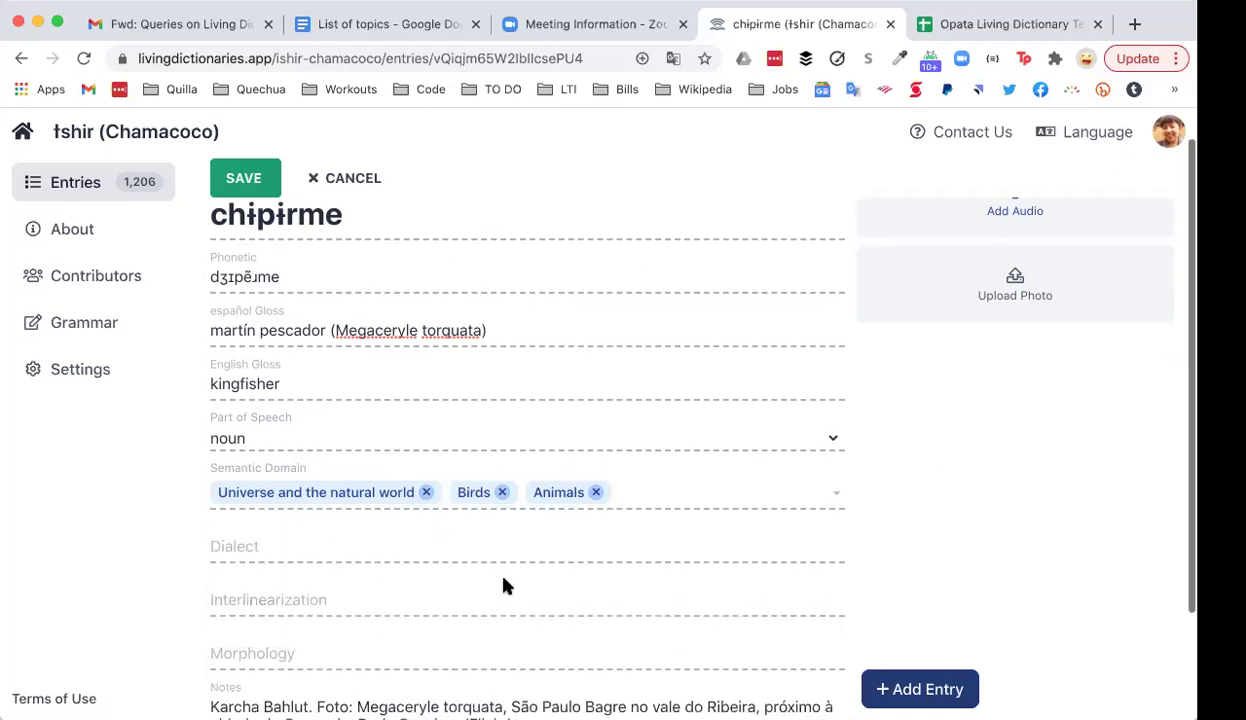
{"action": "left_click", "coordinate": [344, 548]}
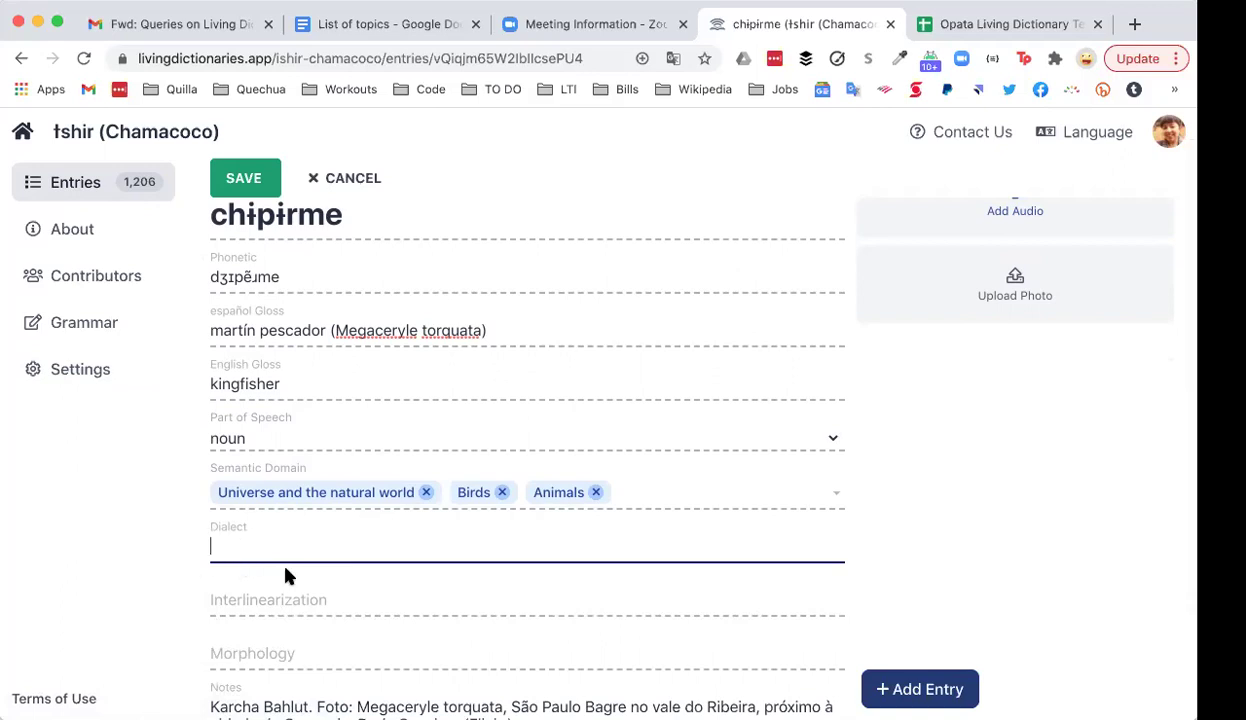
{"action": "scroll", "coordinate": [358, 572], "scroll_direction": "down", "scroll_amount": 1}
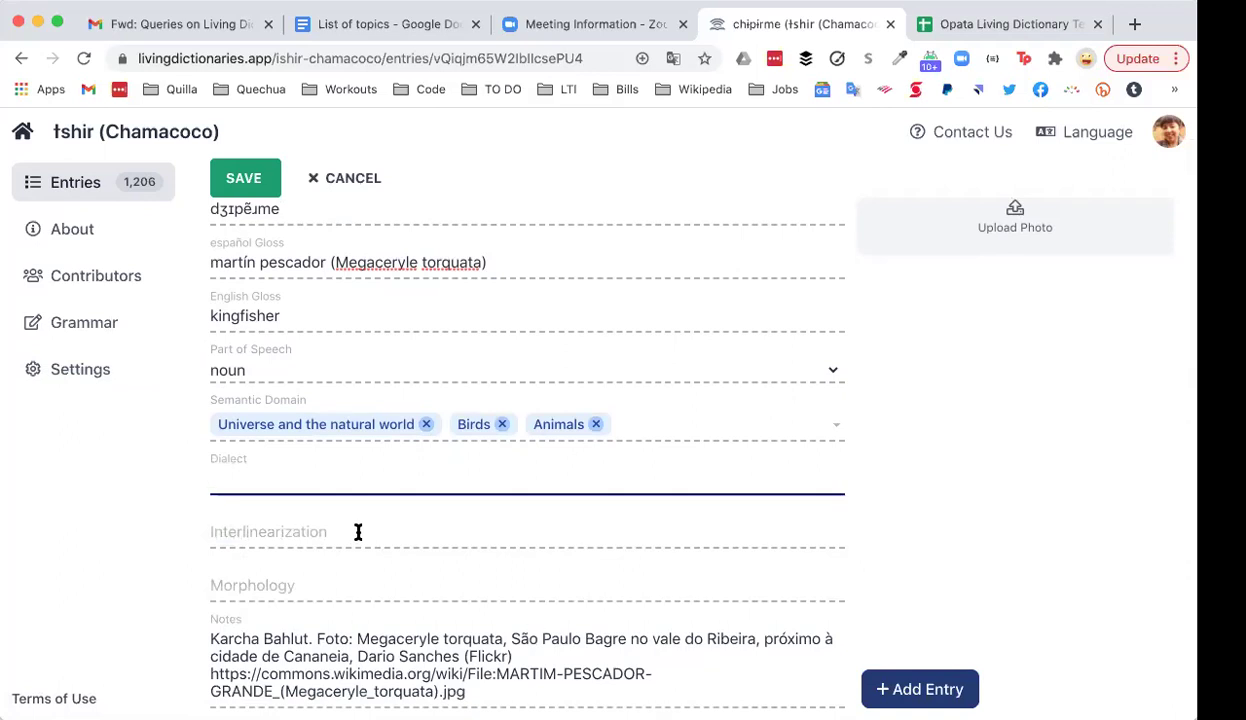
{"action": "left_click", "coordinate": [358, 532]}
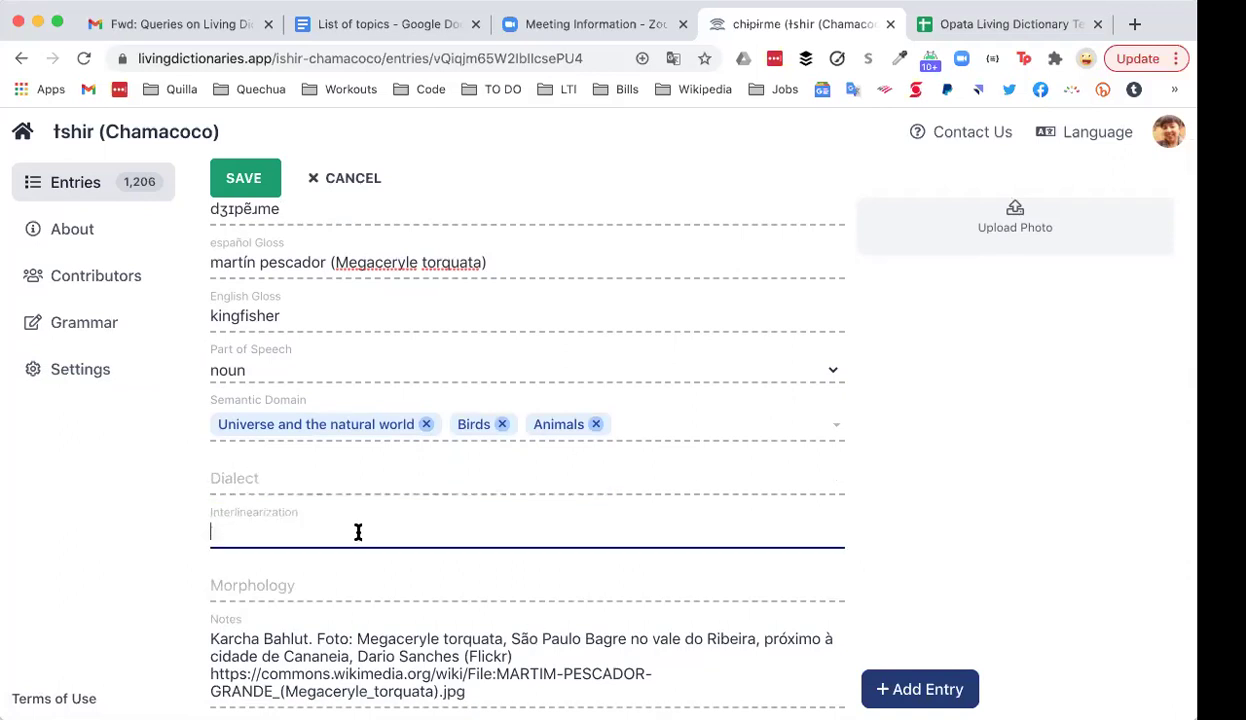
{"action": "left_click", "coordinate": [325, 588]}
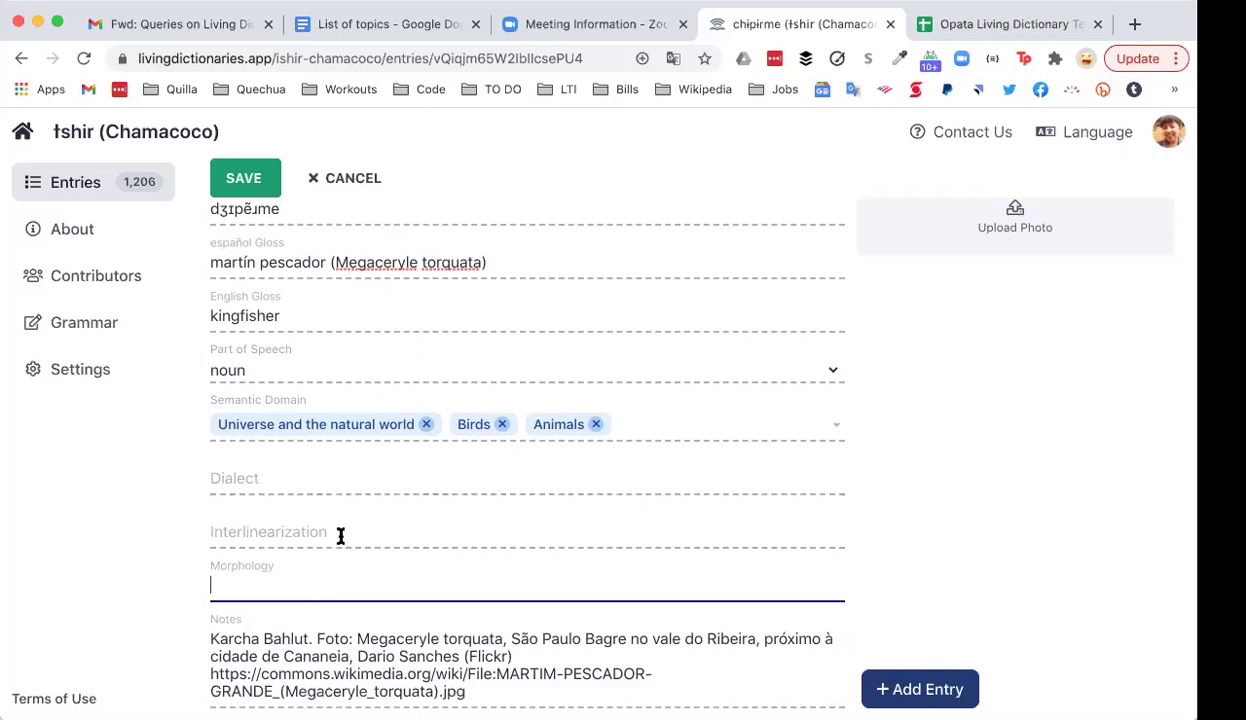
{"action": "left_click", "coordinate": [341, 534]}
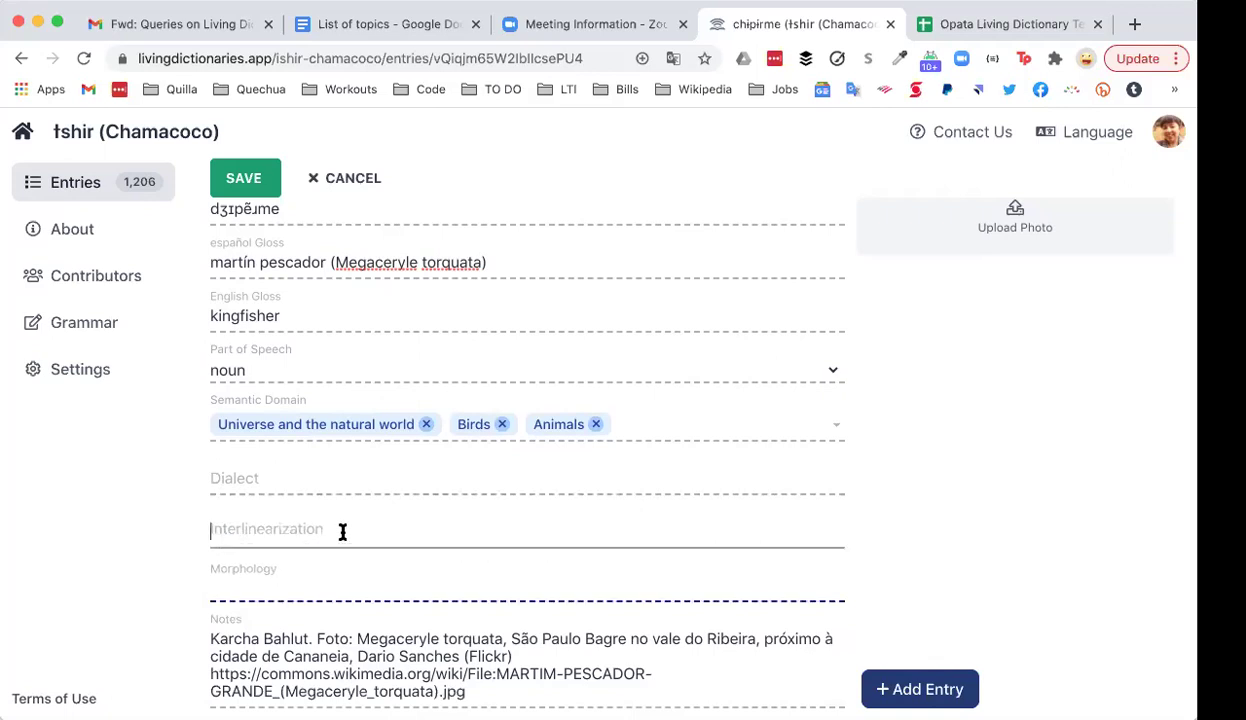
{"action": "left_click", "coordinate": [320, 578]}
{"action": "left_click", "coordinate": [331, 522]}
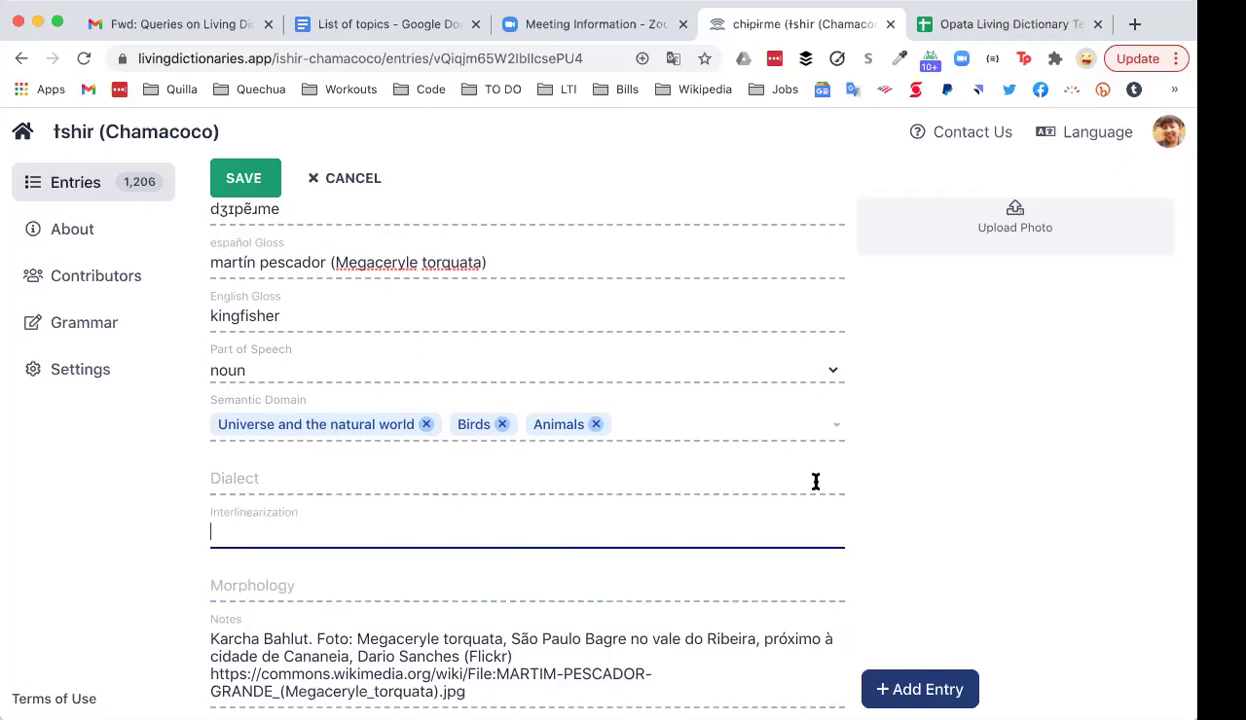
{"action": "scroll", "coordinate": [882, 492], "scroll_direction": "up", "scroll_amount": 2}
{"action": "scroll", "coordinate": [880, 492], "scroll_direction": "up", "scroll_amount": 1}
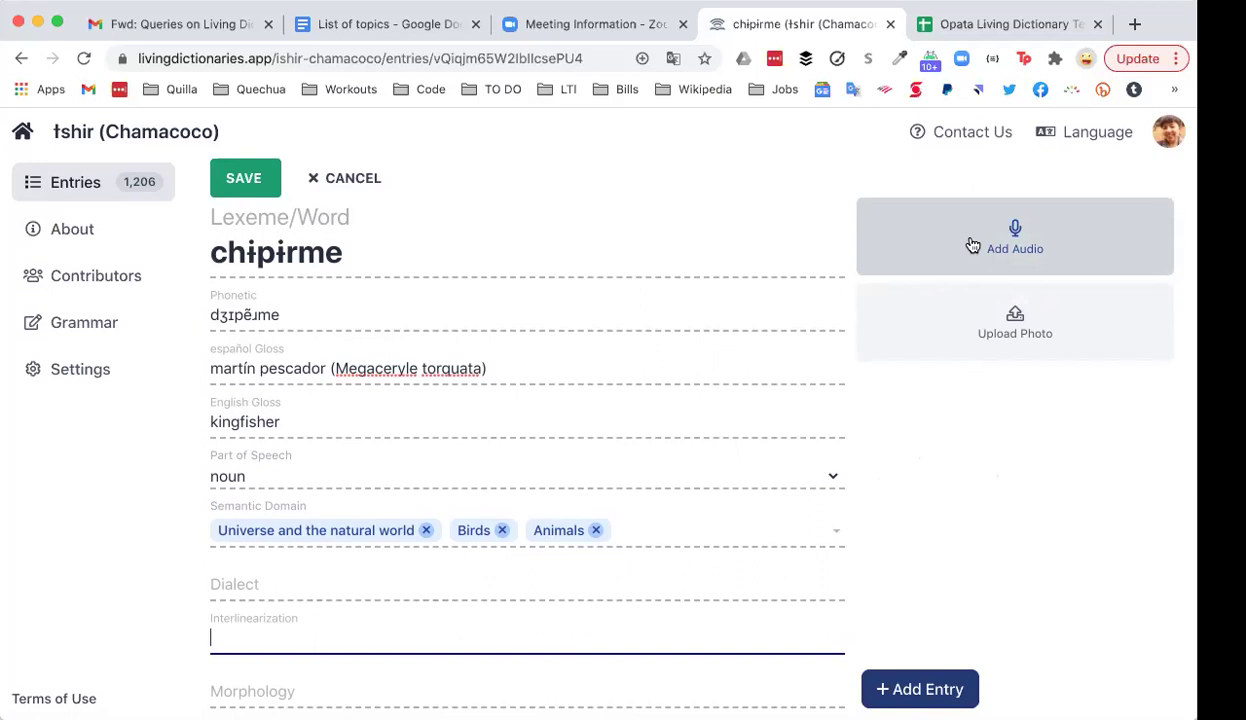
Step: Open the entry's audio panel and choose the dictionary's existing speaker
{"action": "left_click", "coordinate": [972, 245]}
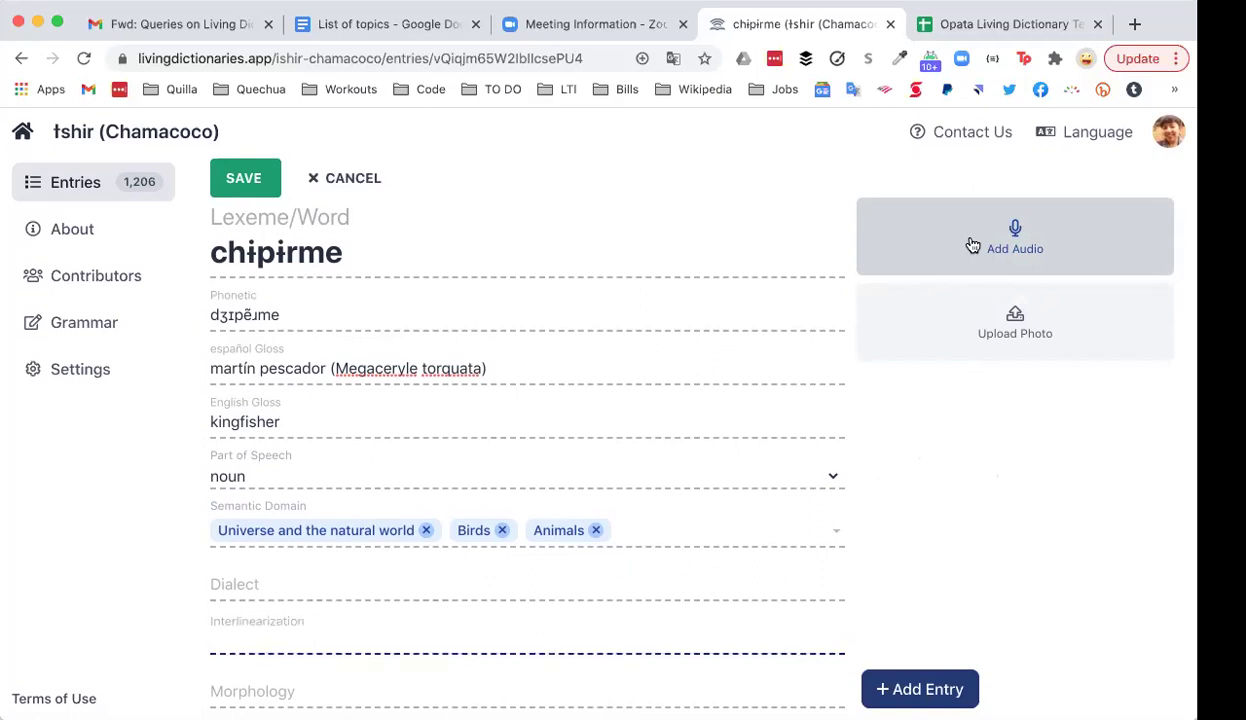
{"action": "left_click", "coordinate": [480, 424]}
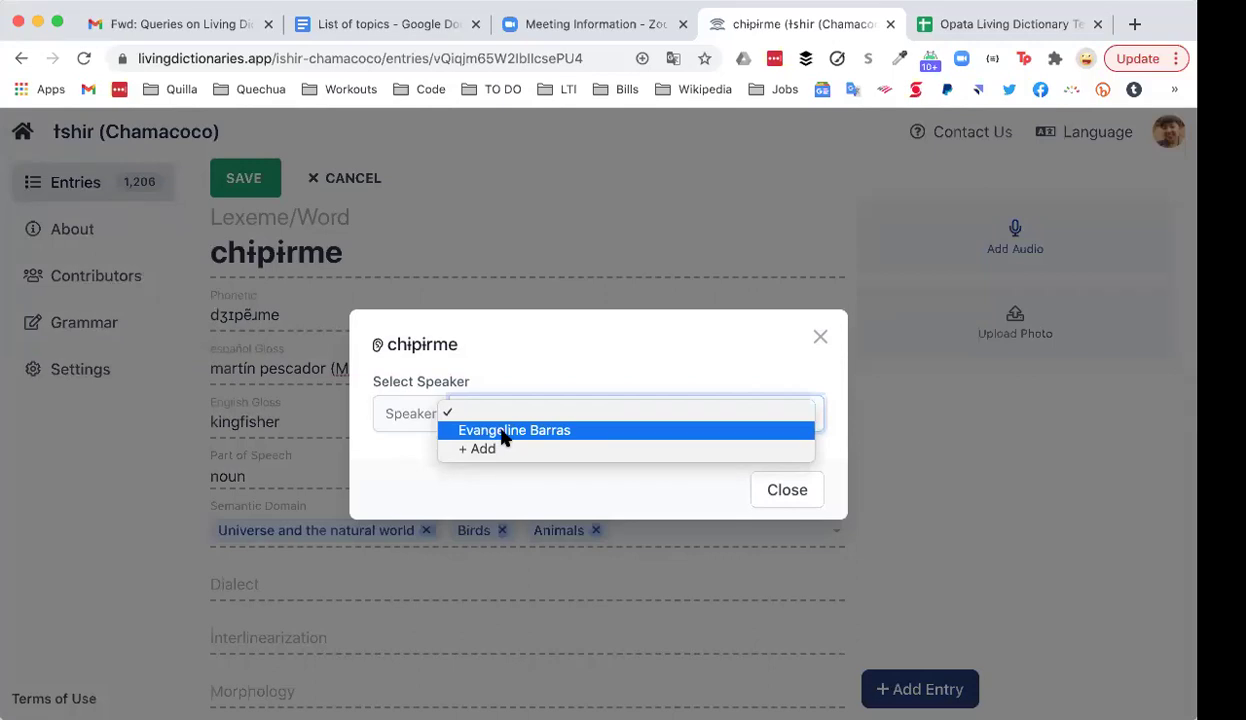
{"action": "left_click", "coordinate": [505, 432]}
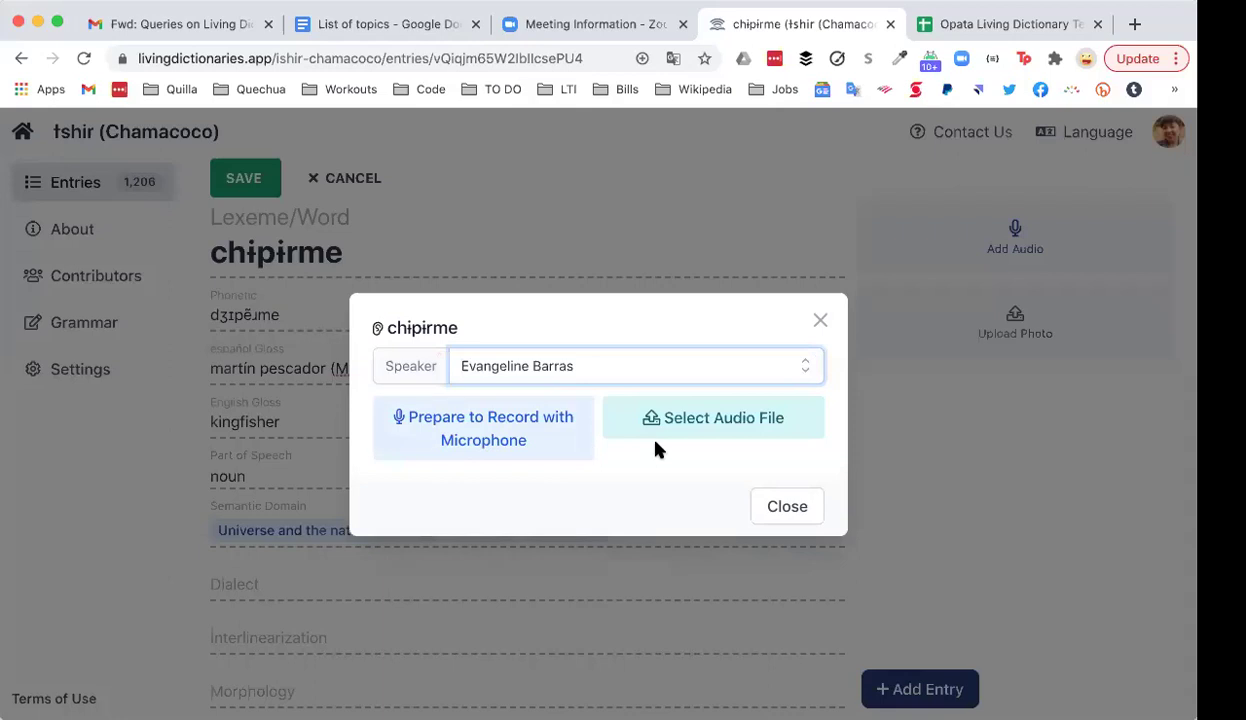
Step: Start adding a new speaker, cancel that dialog, and reselect the existing speaker
{"action": "left_click", "coordinate": [627, 375]}
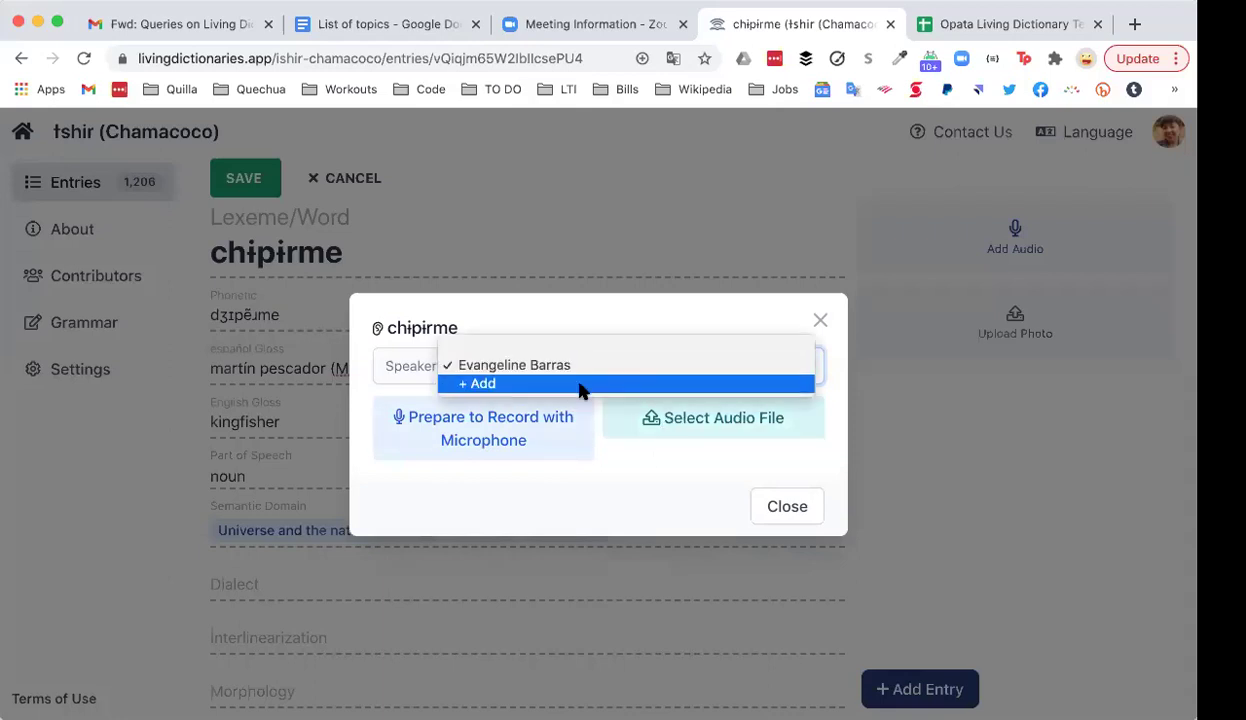
{"action": "left_click", "coordinate": [582, 390]}
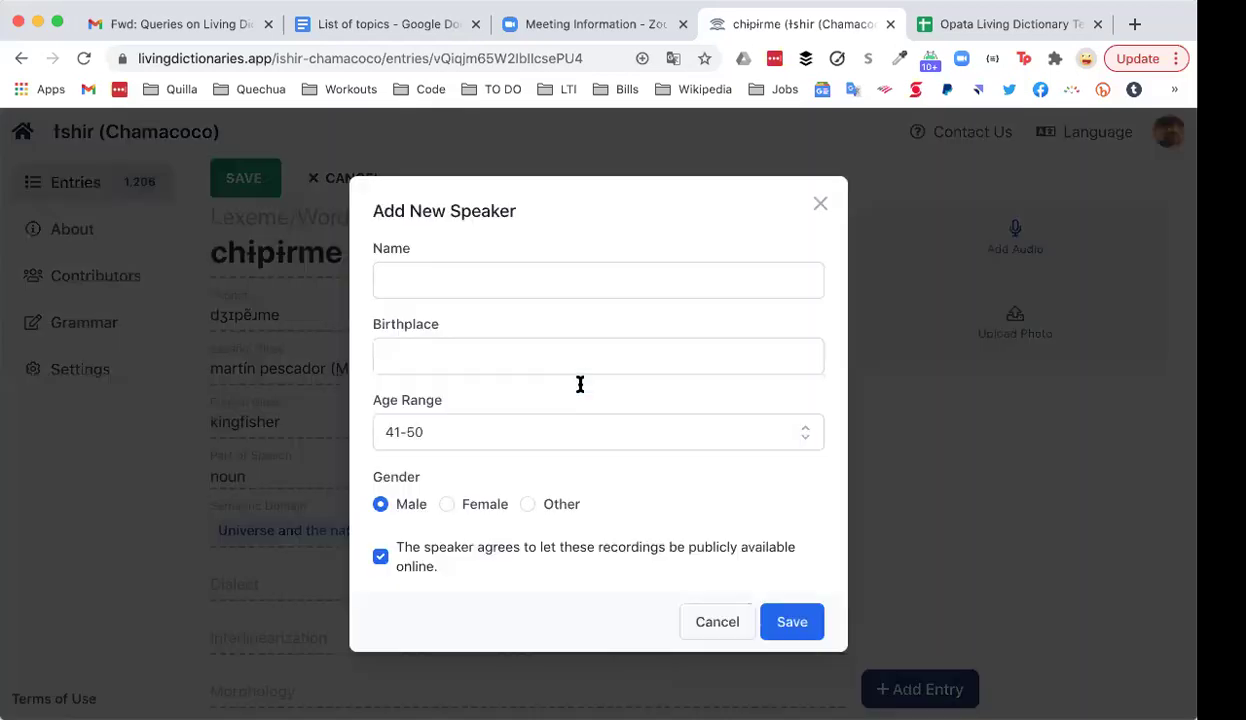
{"action": "left_click", "coordinate": [477, 279]}
{"action": "key", "text": "Down"}
{"action": "left_click", "coordinate": [736, 352]}
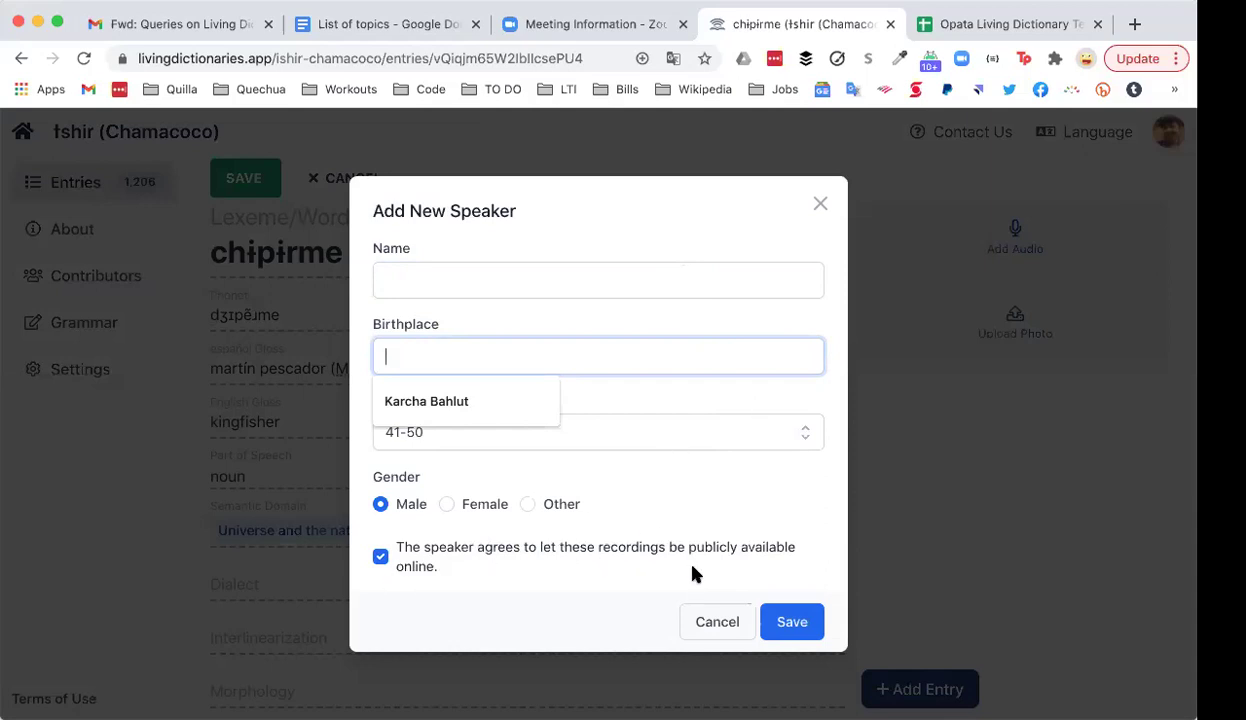
{"action": "left_click", "coordinate": [703, 623]}
{"action": "left_click", "coordinate": [779, 420]}
{"action": "left_click", "coordinate": [688, 430]}
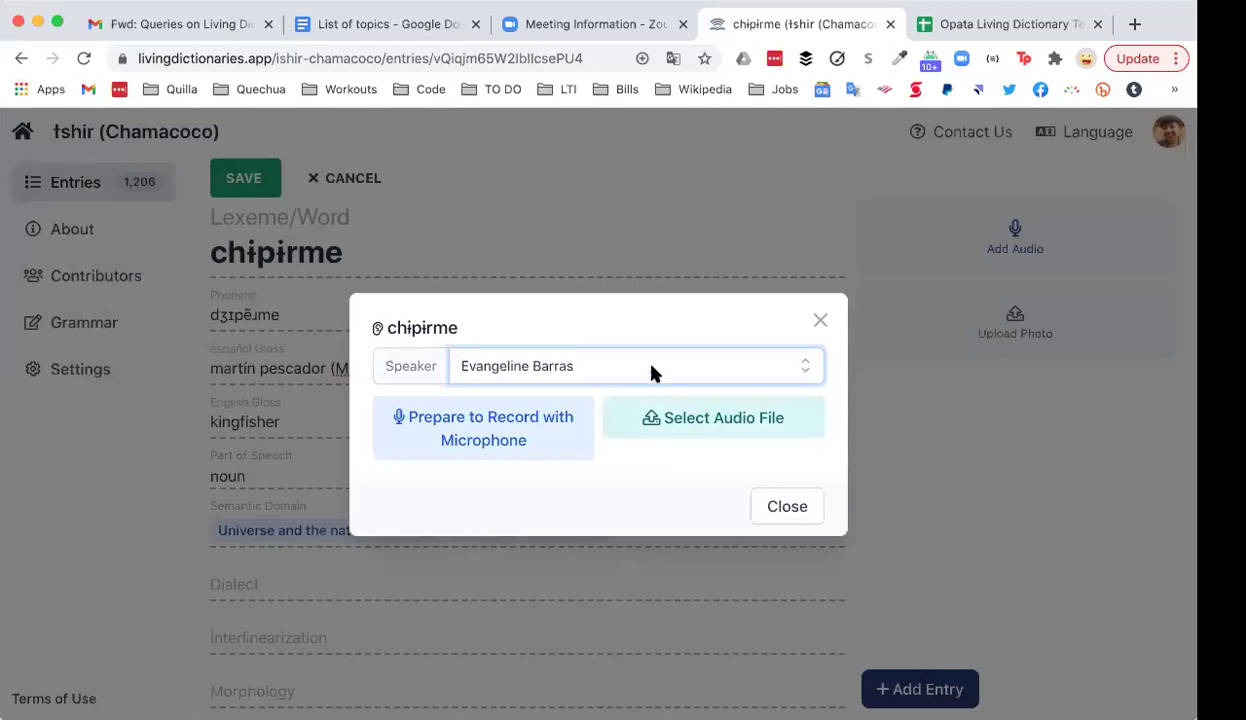
Step: Upload chipirme_martin-pescador.mp3 from the Desktop as the entry's audio
{"action": "left_click", "coordinate": [710, 424]}
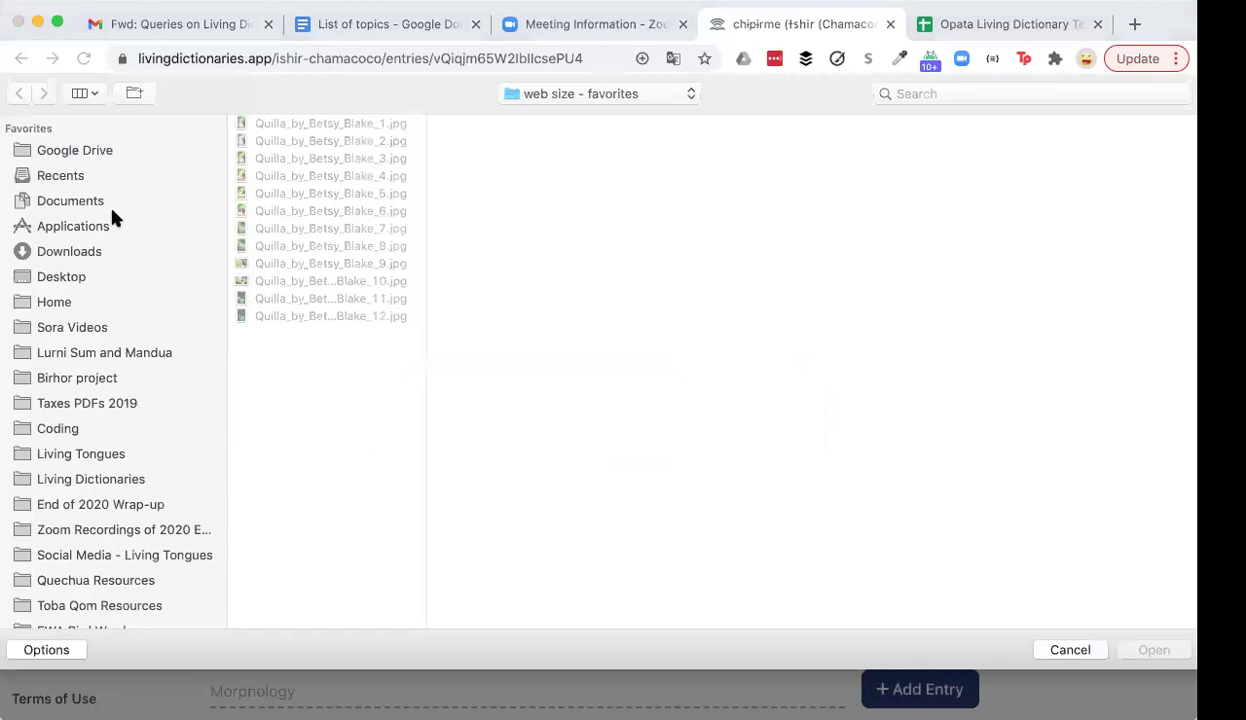
{"action": "left_click", "coordinate": [67, 277]}
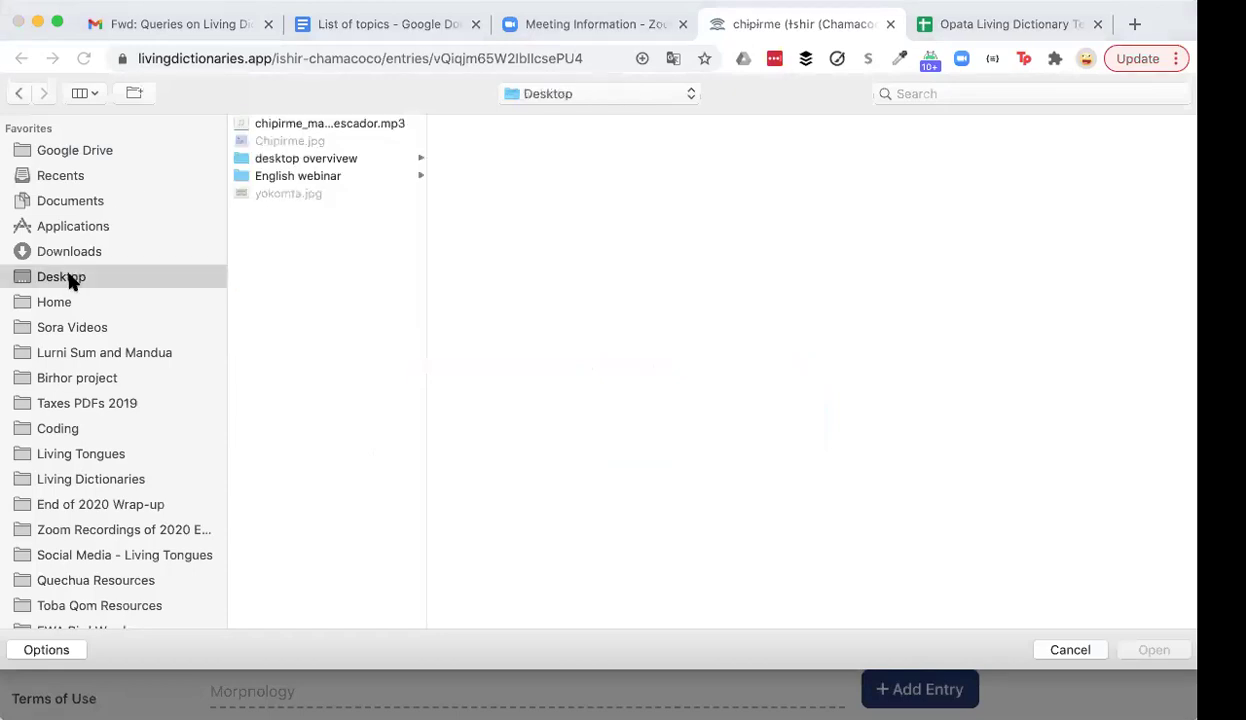
{"action": "left_click", "coordinate": [338, 124]}
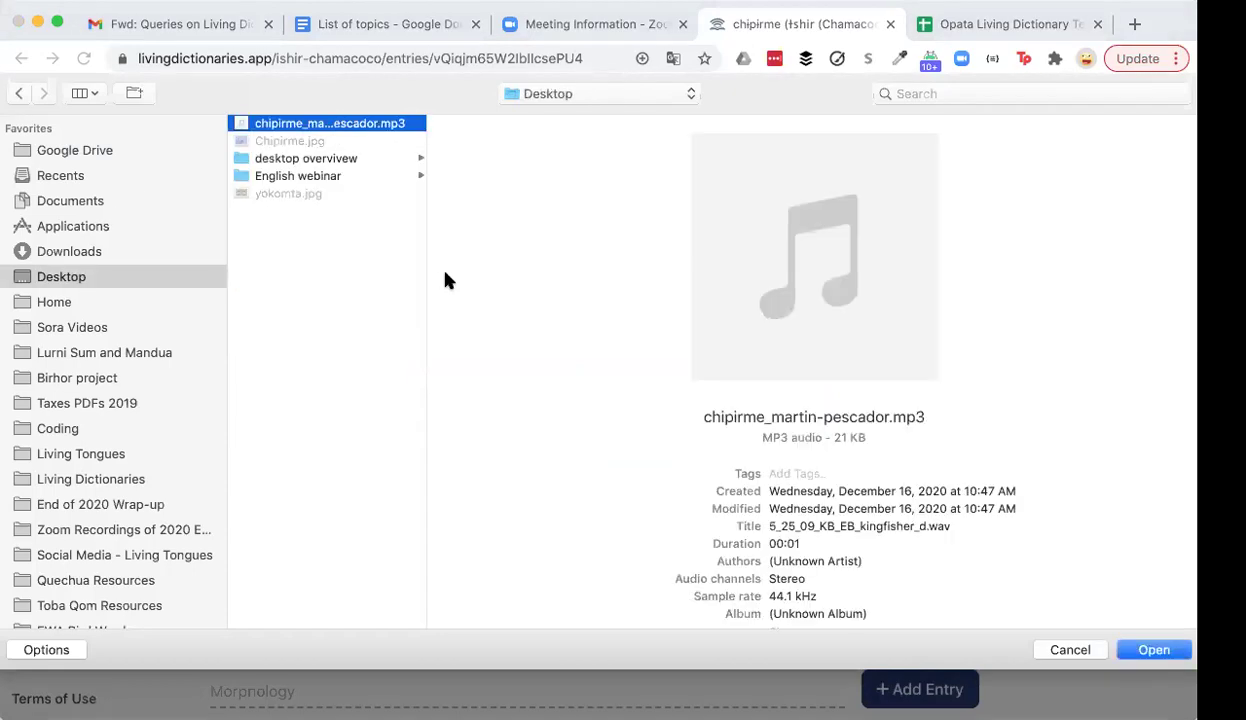
{"action": "left_click", "coordinate": [1152, 650]}
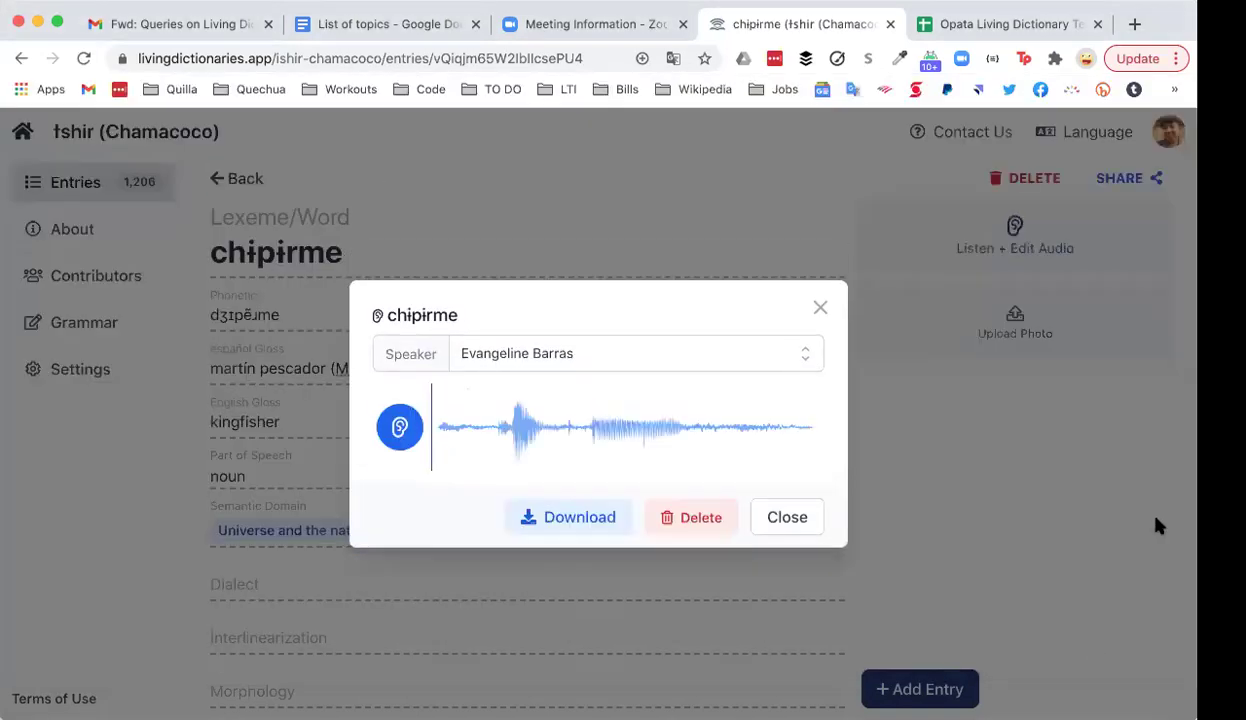
Step: Play the uploaded recording twice, then close the audio panel
{"action": "left_click", "coordinate": [400, 428]}
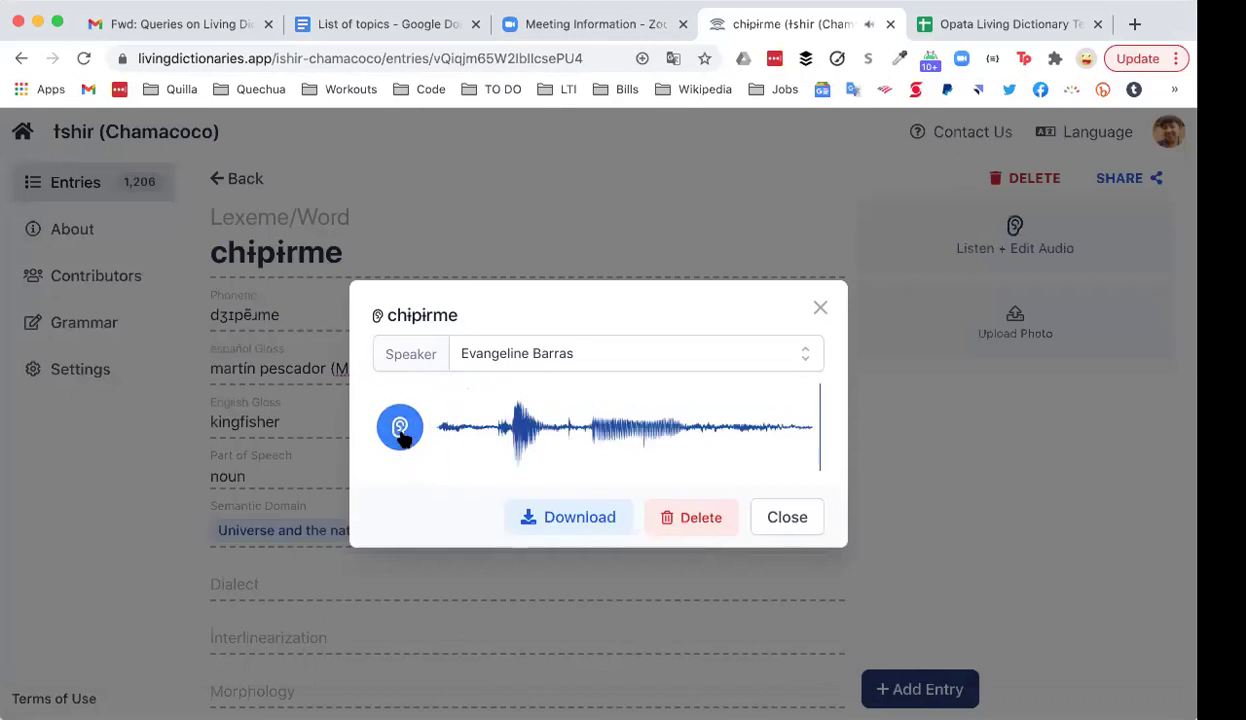
{"action": "left_click", "coordinate": [400, 428]}
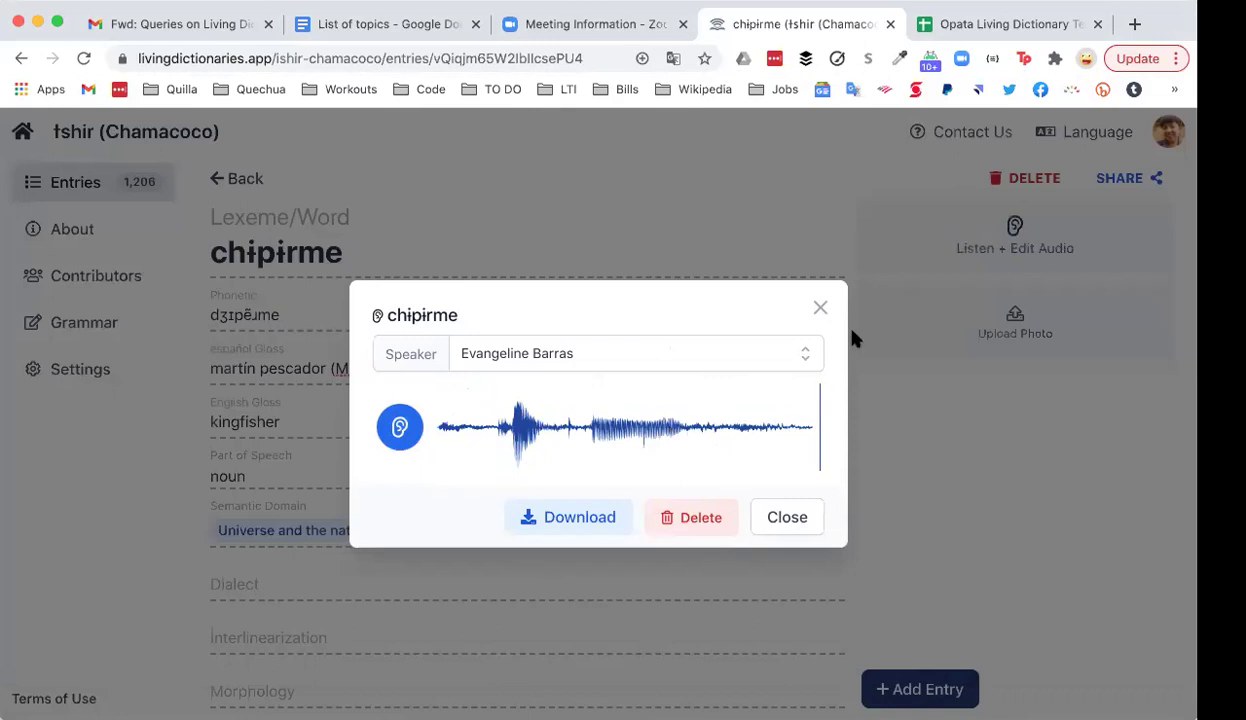
{"action": "left_click", "coordinate": [820, 310]}
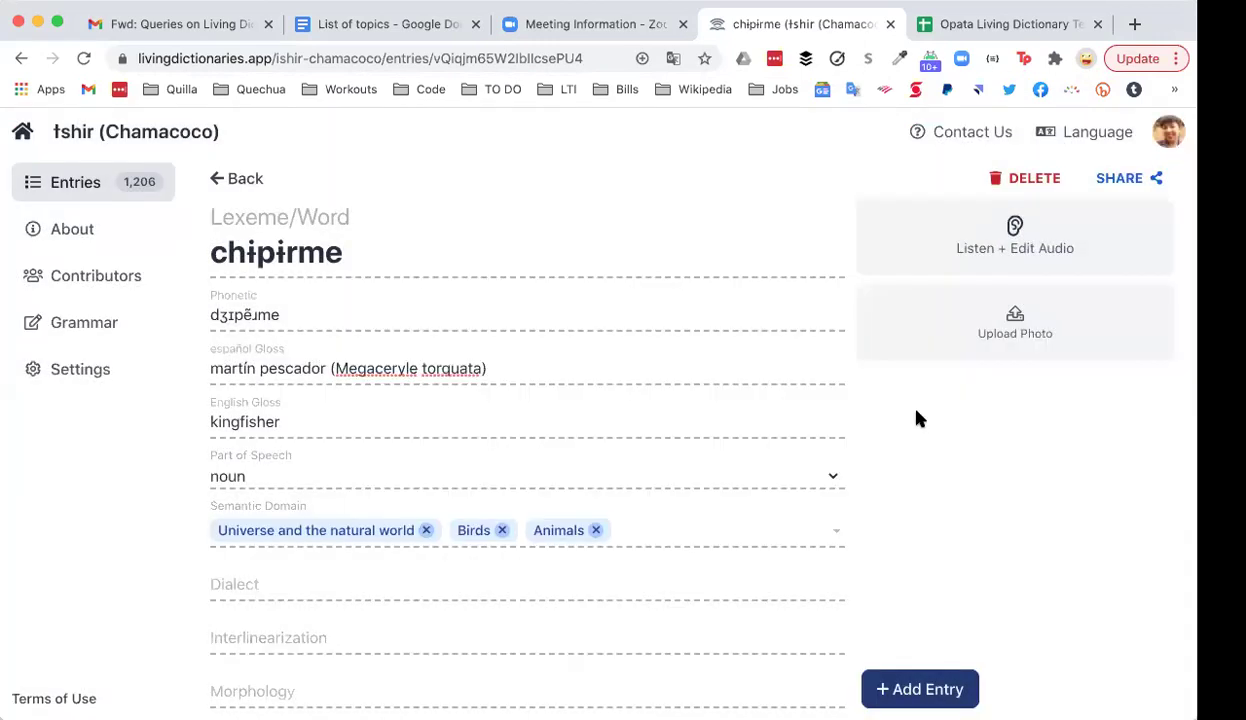
Step: Upload Chipirme.jpg from the Desktop as the entry's photo, then check the audio panel
{"action": "left_click", "coordinate": [1015, 335]}
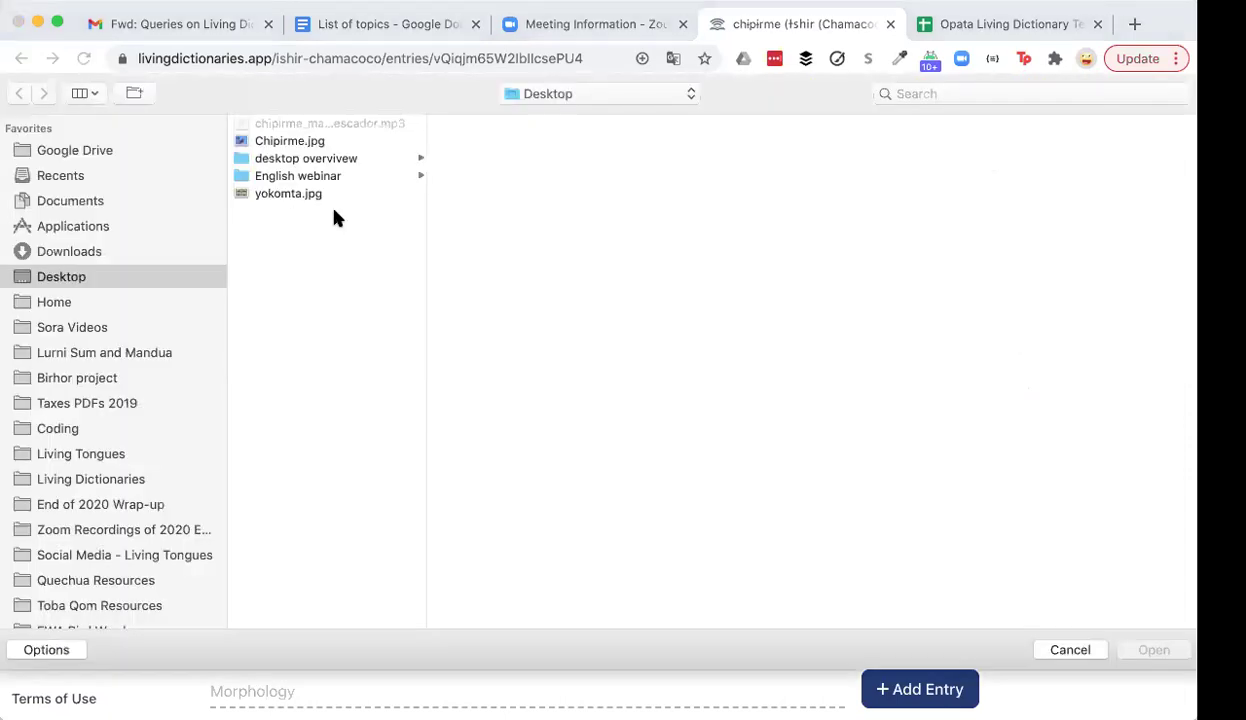
{"action": "left_click", "coordinate": [300, 143]}
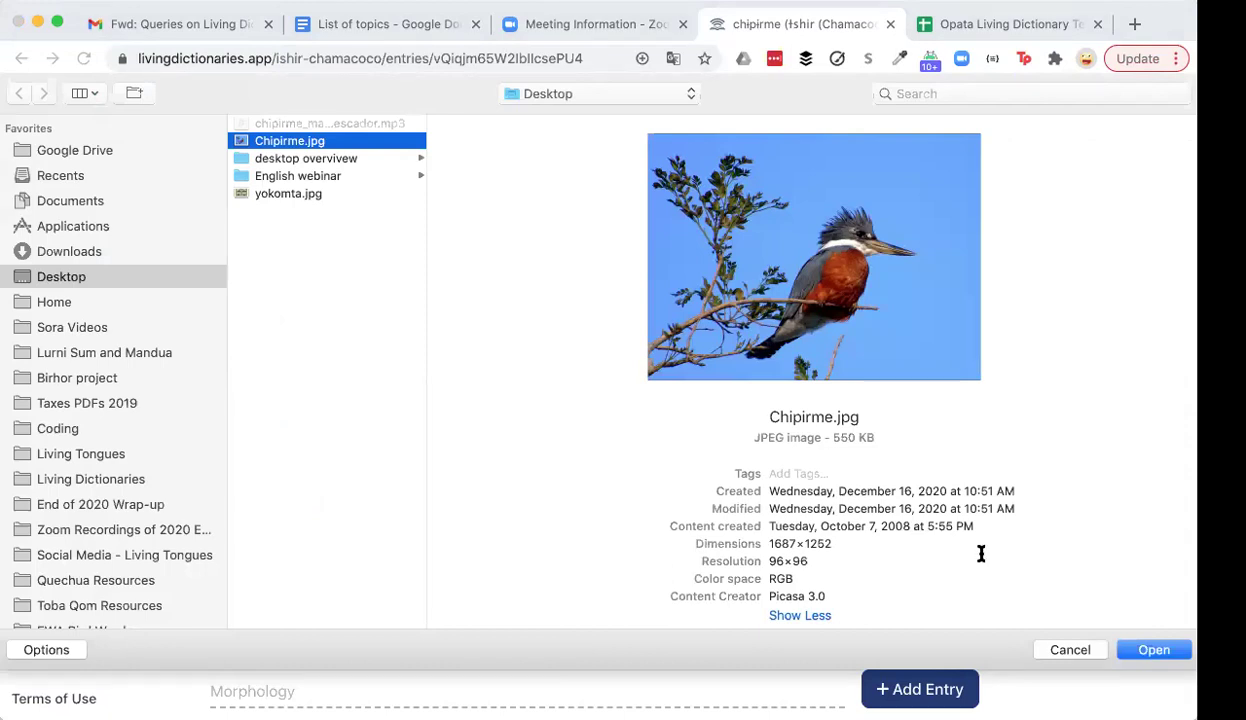
{"action": "left_click", "coordinate": [1154, 651]}
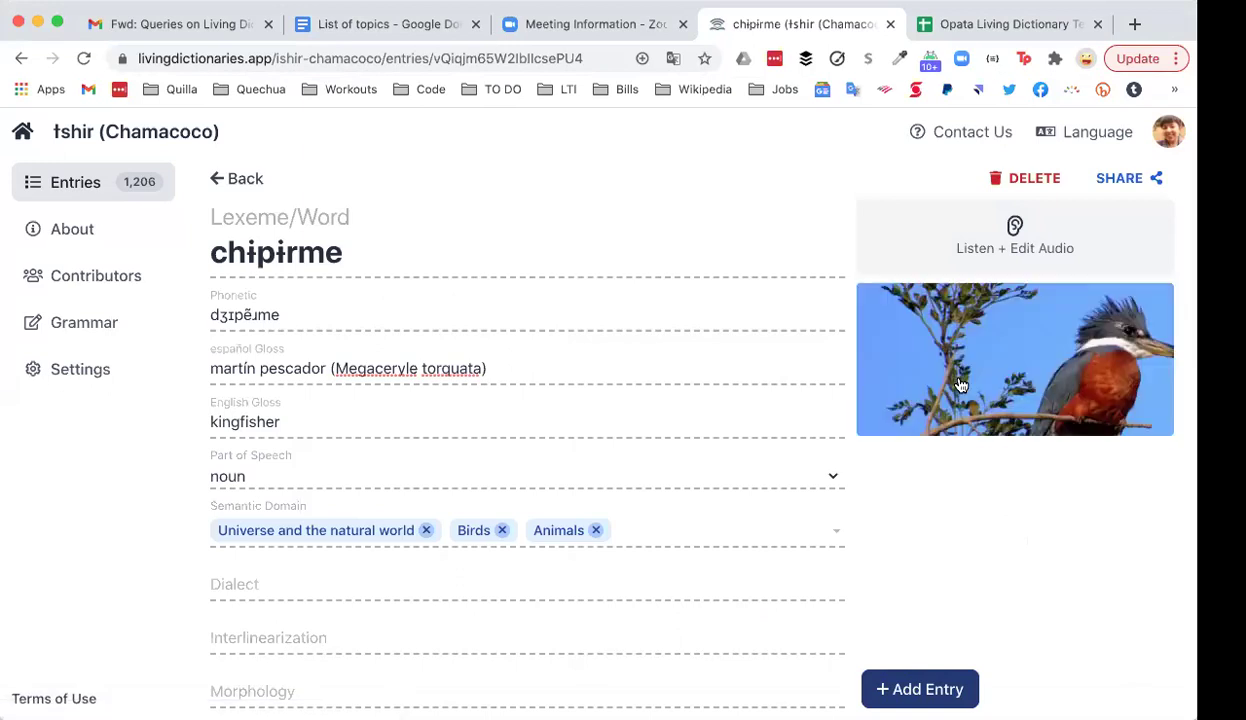
{"action": "left_click", "coordinate": [1036, 238]}
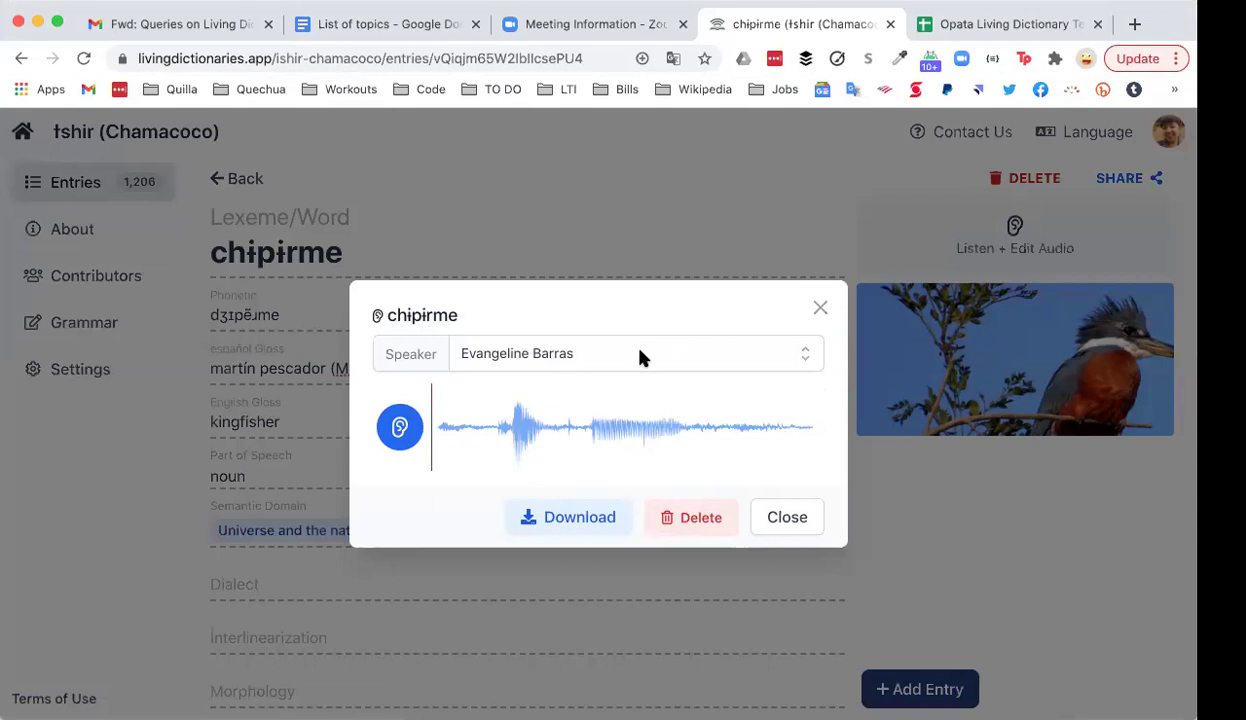
{"action": "left_click", "coordinate": [820, 308]}
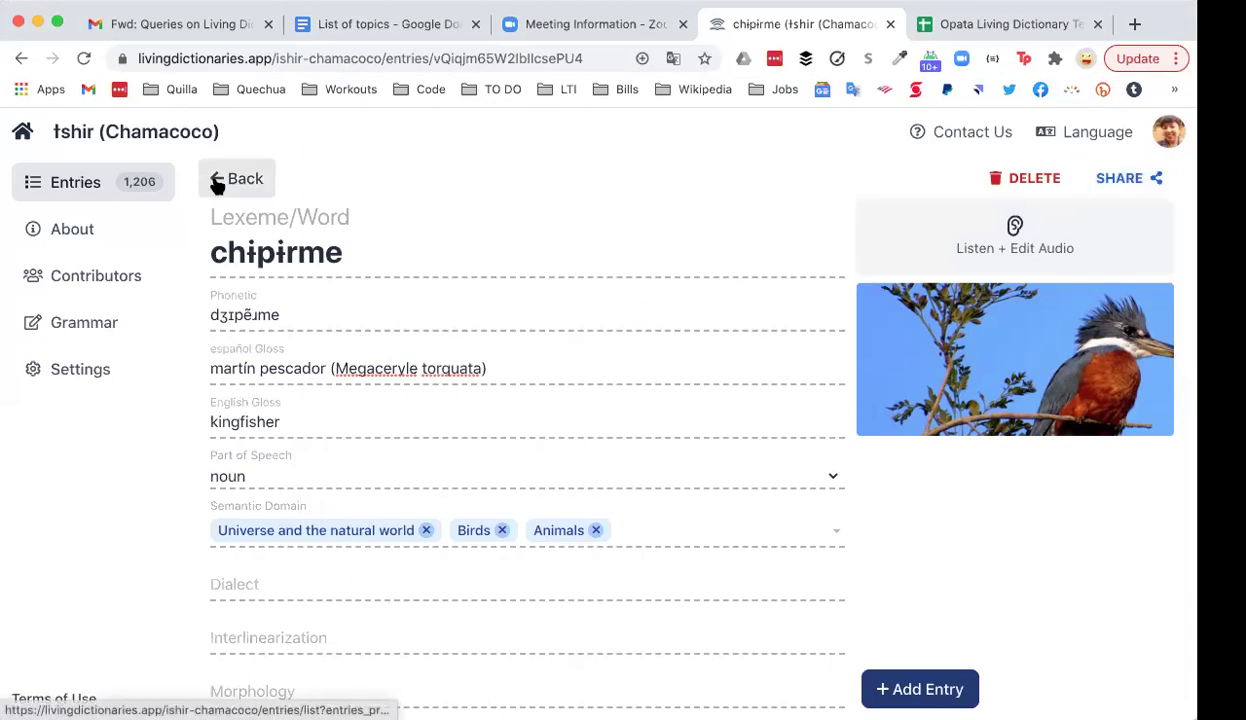
Step: Return to the entries list and clear the search ('bird') so all 1,206 entries show
{"action": "left_click", "coordinate": [490, 57]}
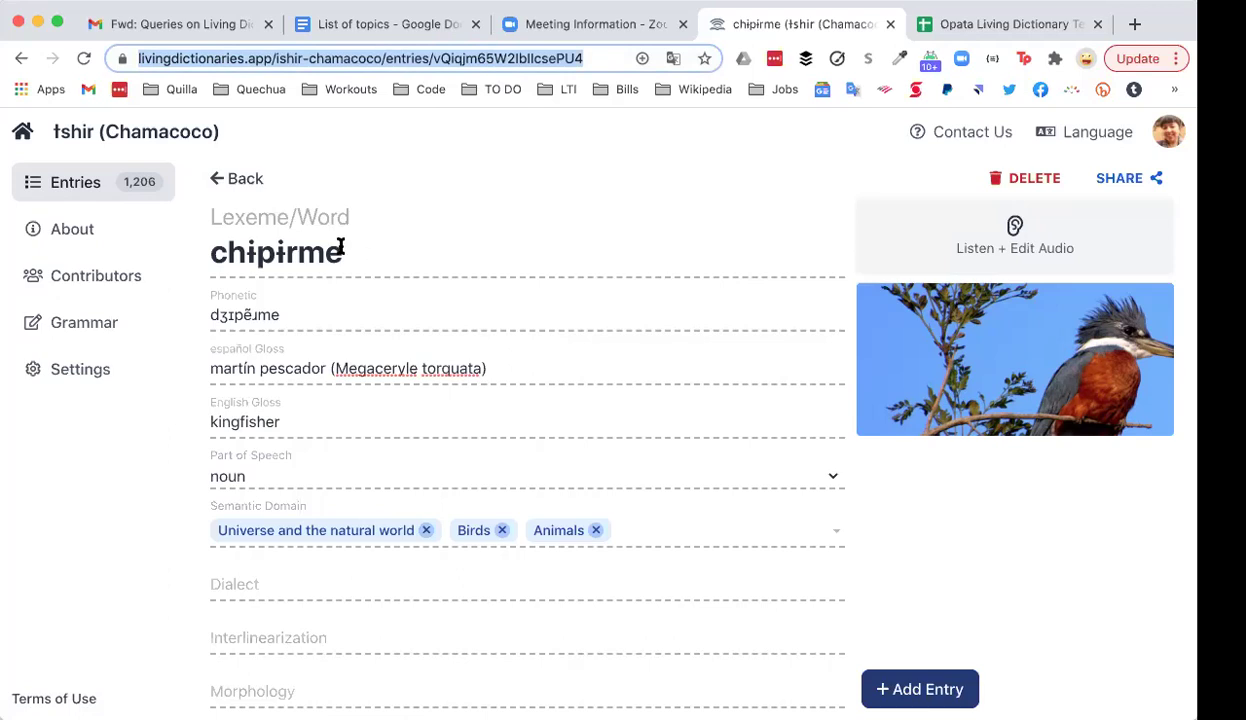
{"action": "left_click", "coordinate": [233, 179]}
{"action": "left_click", "coordinate": [233, 181]}
{"action": "type", "text": "bird"}
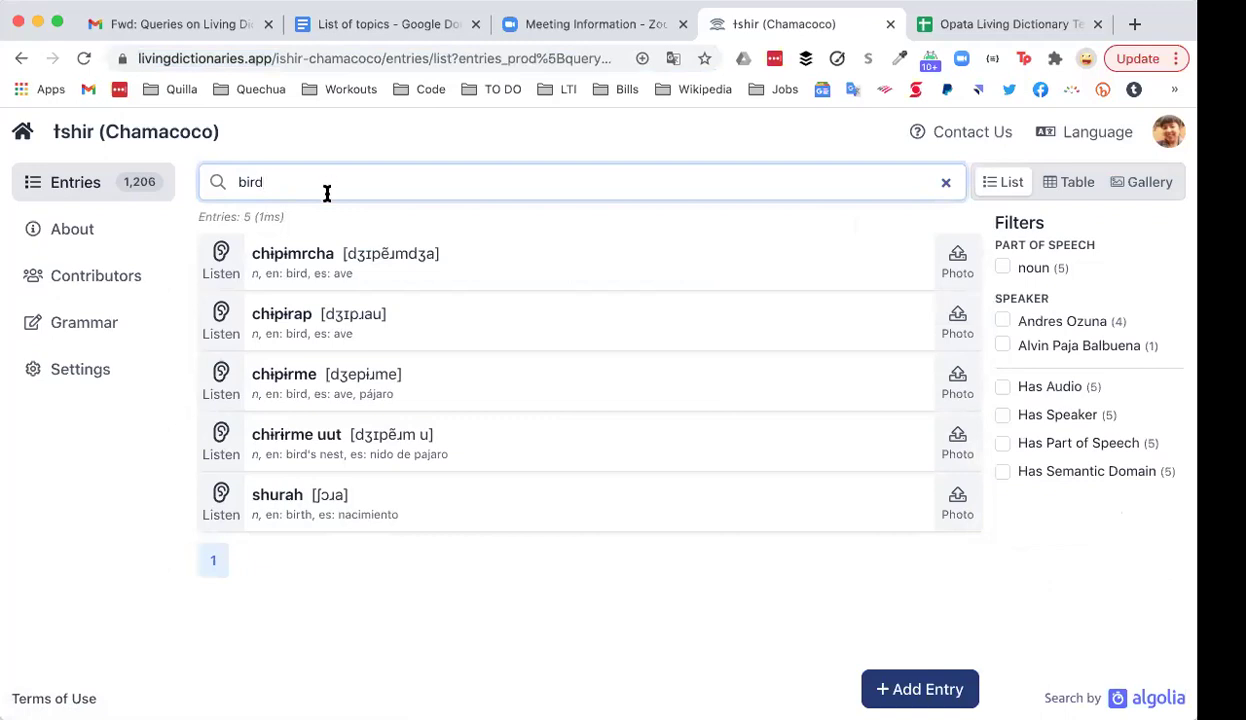
{"action": "left_click", "coordinate": [329, 57]}
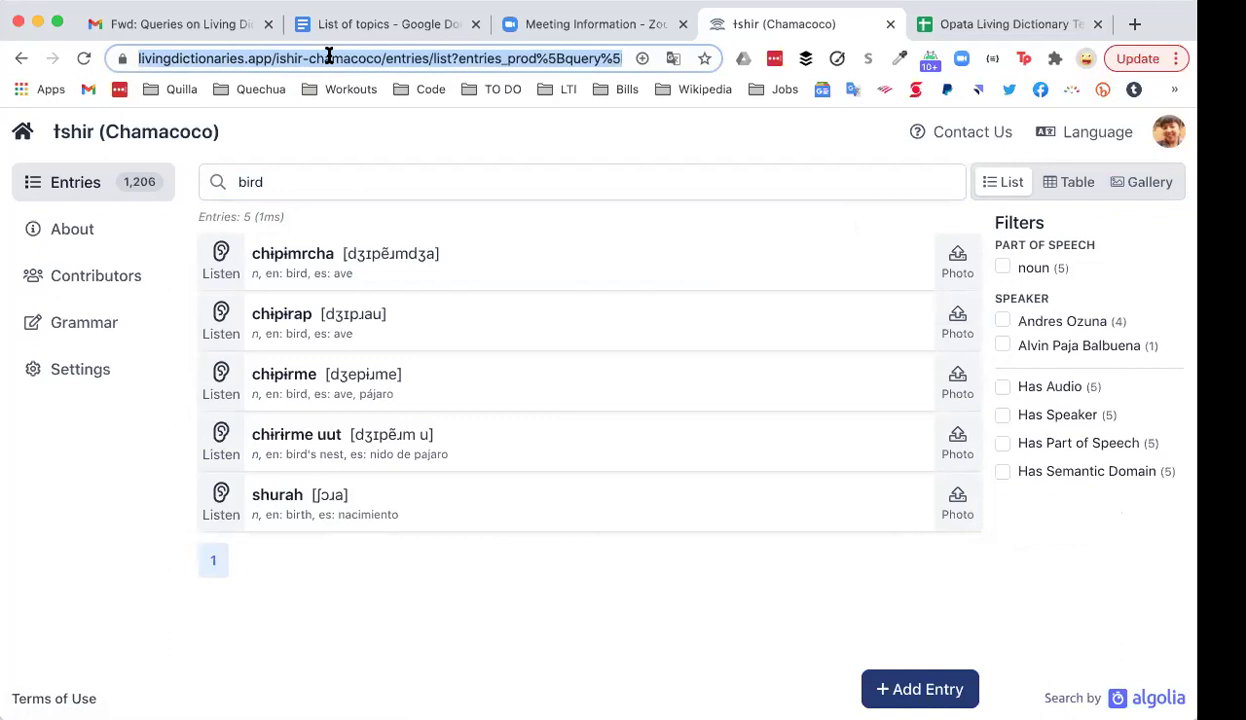
{"action": "left_click", "coordinate": [335, 181]}
{"action": "key", "text": "BackSpace"}
{"action": "key", "text": "BackSpace"}
{"action": "key", "text": "BackSpace"}
{"action": "key", "text": "BackSpace"}
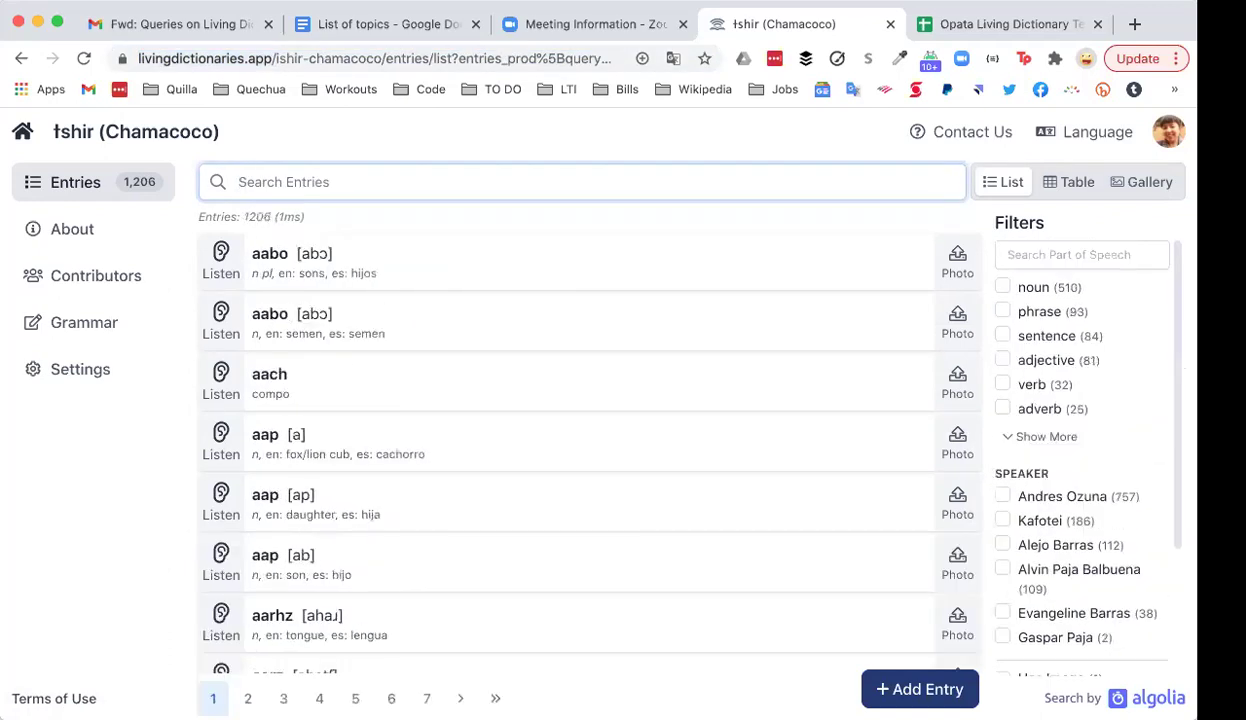
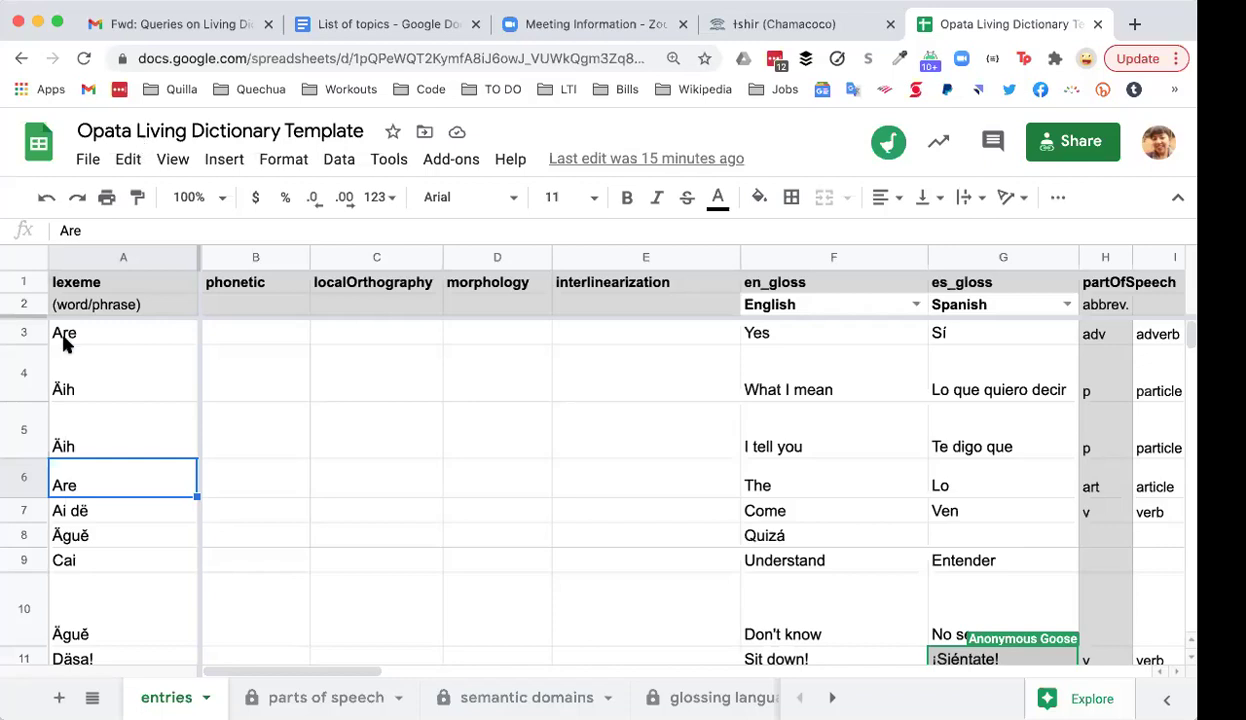
Step: Inspect the lexeme column and the Äih entries in rows 4 and 5
{"action": "scroll", "coordinate": [65, 336], "scroll_direction": "down", "scroll_amount": 1}
{"action": "left_click", "coordinate": [92, 258]}
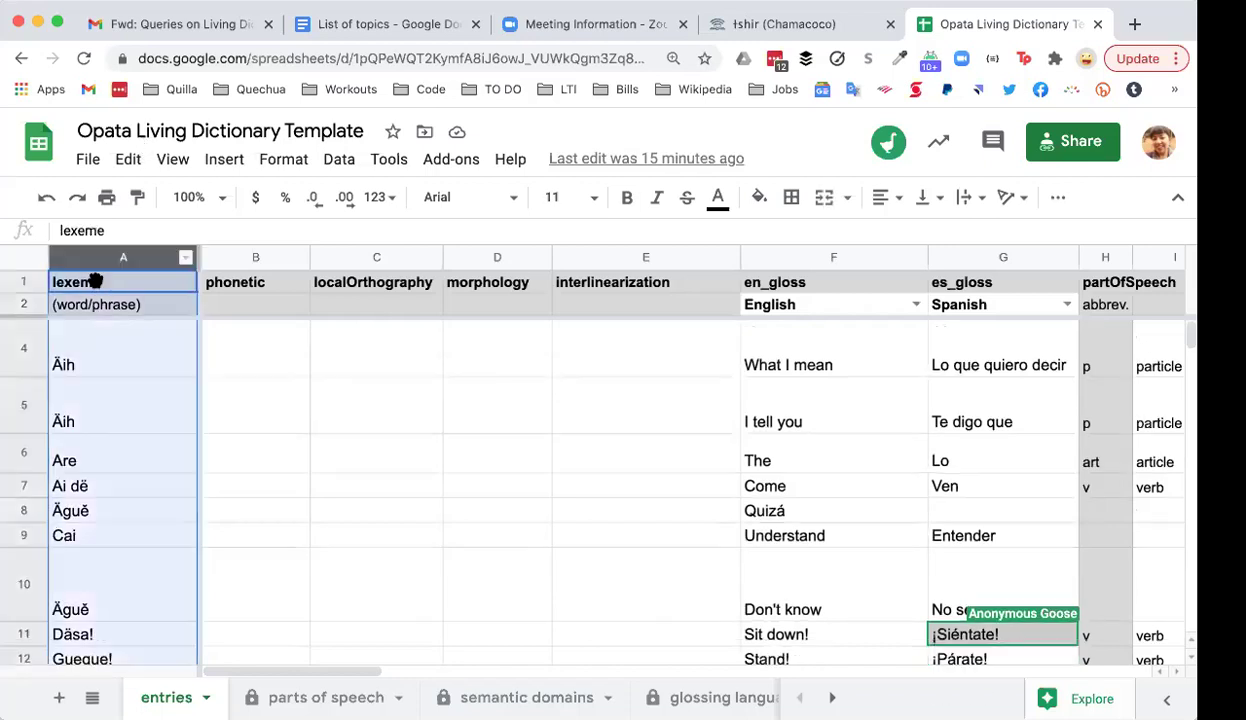
{"action": "left_click", "coordinate": [98, 432]}
{"action": "scroll", "coordinate": [98, 438], "scroll_direction": "up", "scroll_amount": 1}
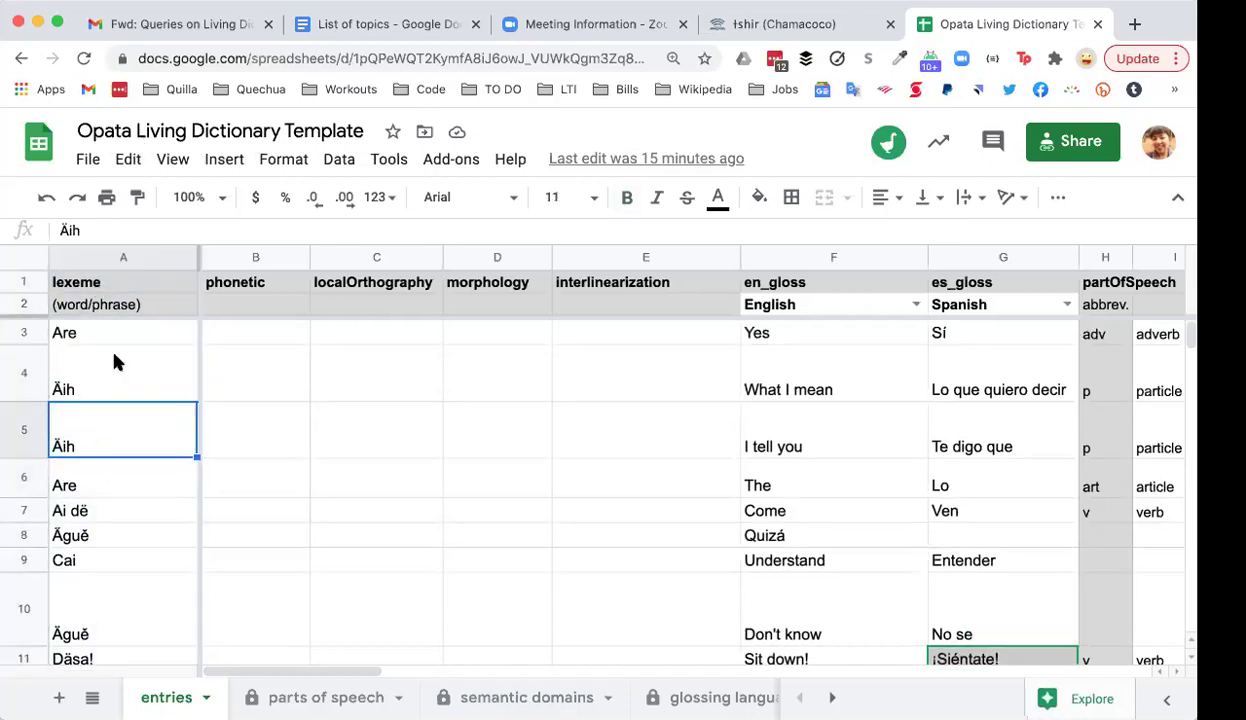
{"action": "left_click", "coordinate": [104, 257]}
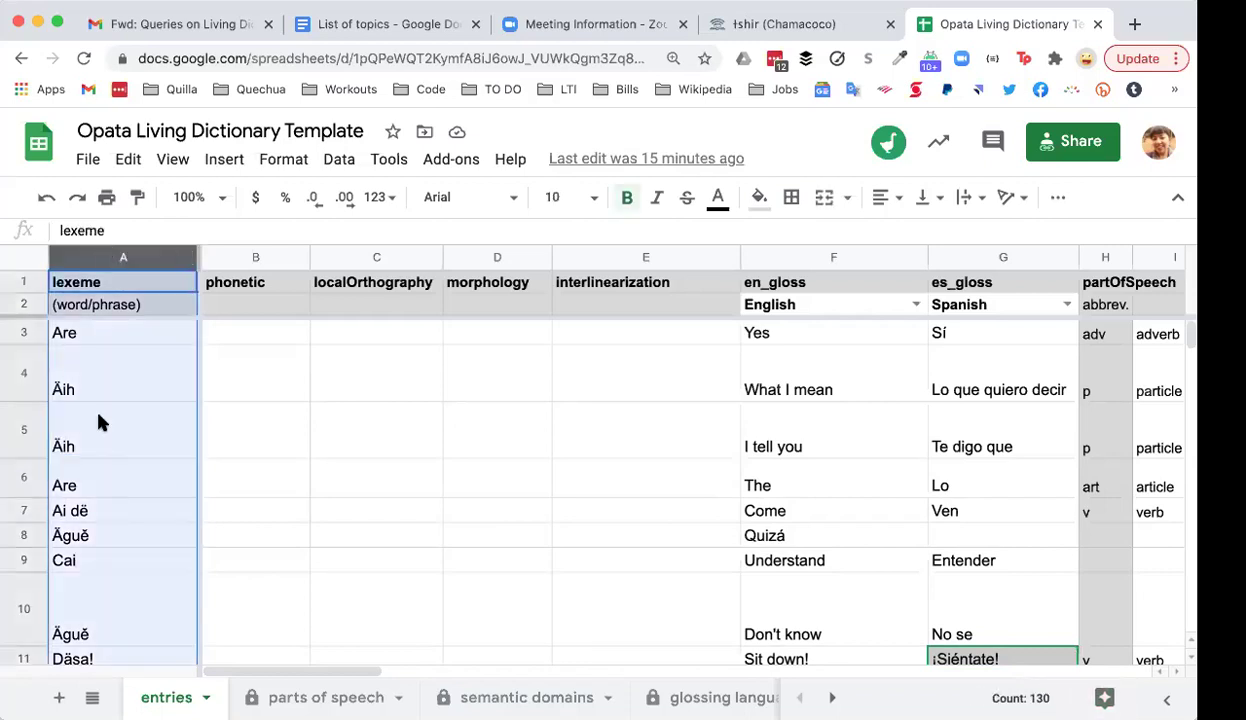
{"action": "left_click", "coordinate": [98, 422]}
{"action": "left_click", "coordinate": [113, 370]}
{"action": "scroll", "coordinate": [117, 371], "scroll_direction": "down", "scroll_amount": 1}
{"action": "scroll", "coordinate": [117, 371], "scroll_direction": "down", "scroll_amount": 6}
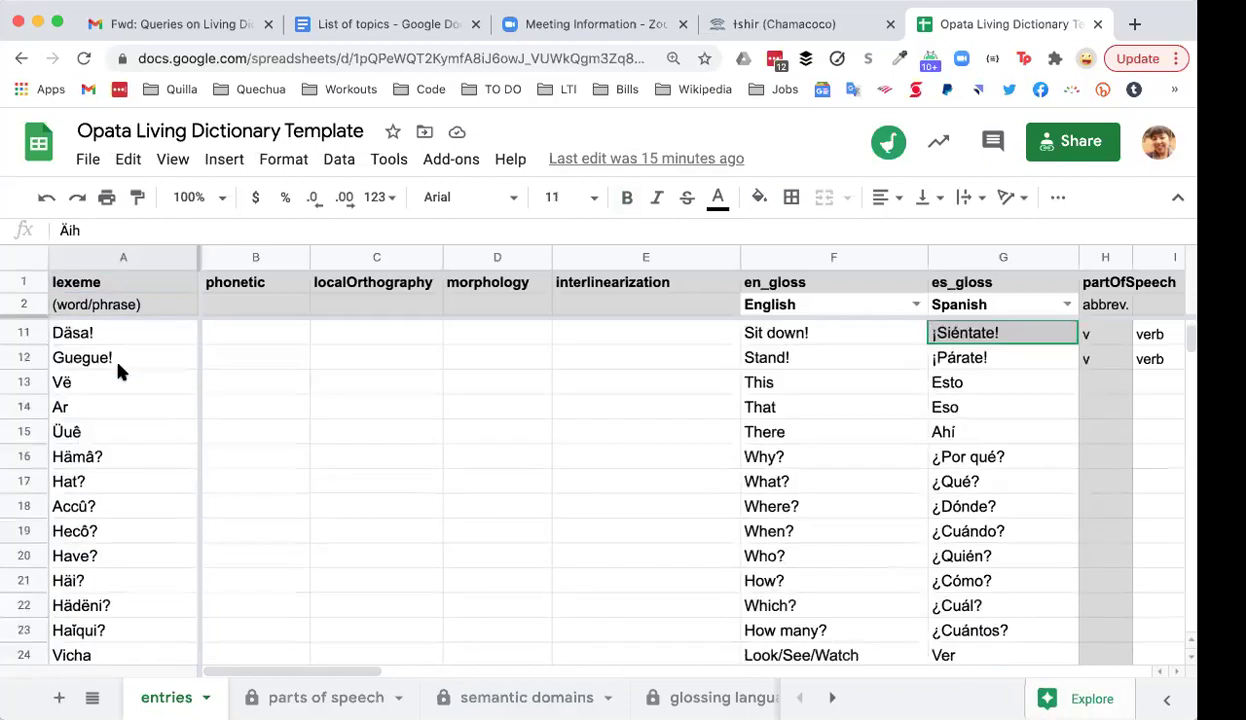
{"action": "scroll", "coordinate": [117, 372], "scroll_direction": "up", "scroll_amount": 6}
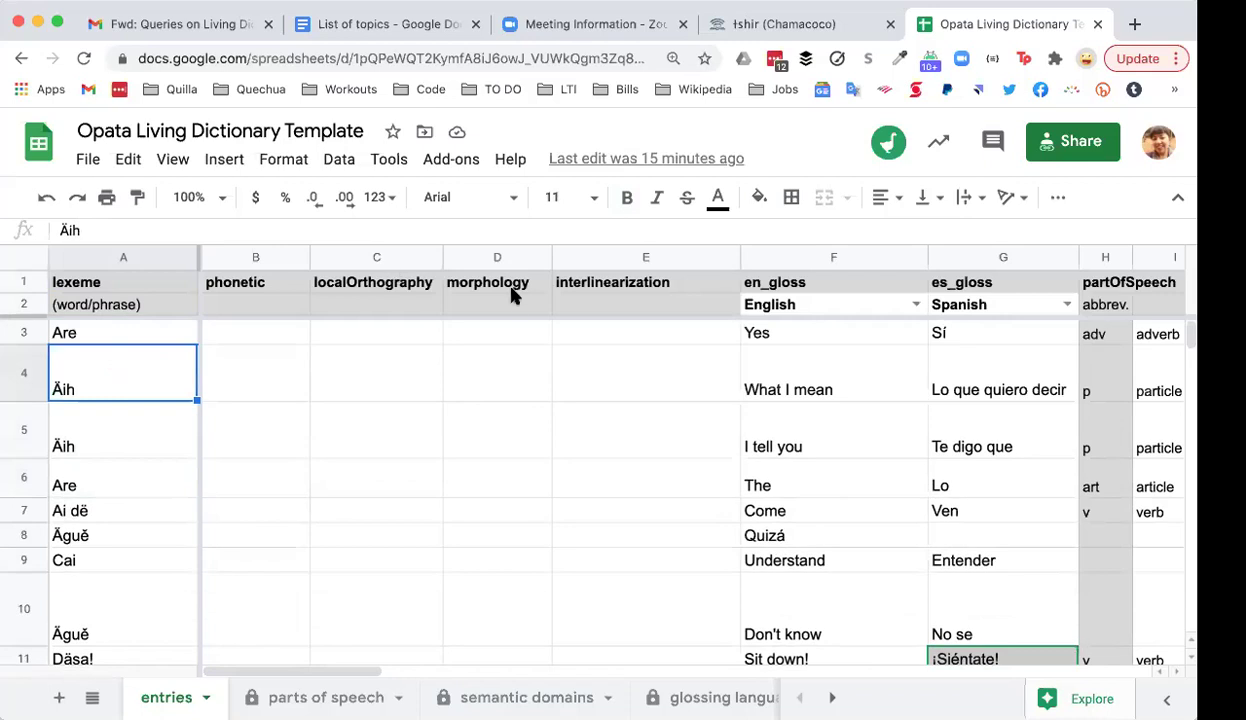
Step: Inspect the en_gloss and es_gloss columns, including 'Te digo que', and open F2's language choices
{"action": "left_click", "coordinate": [818, 258]}
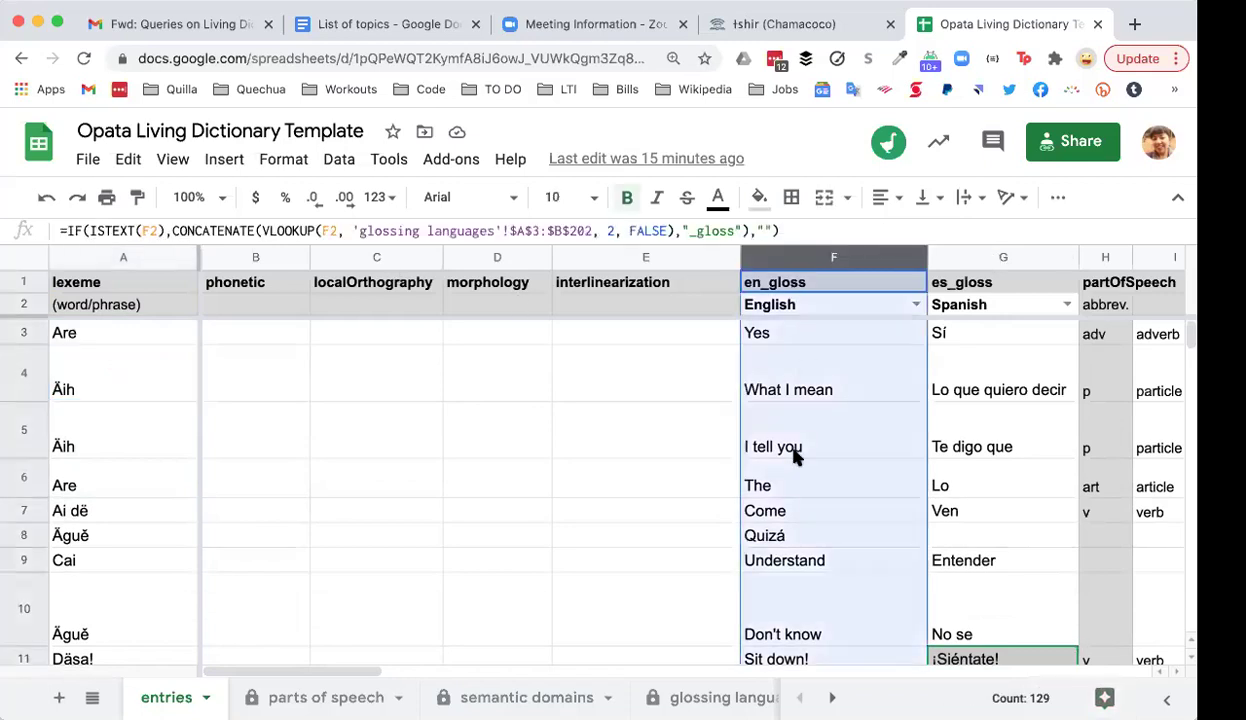
{"action": "left_click", "coordinate": [996, 259]}
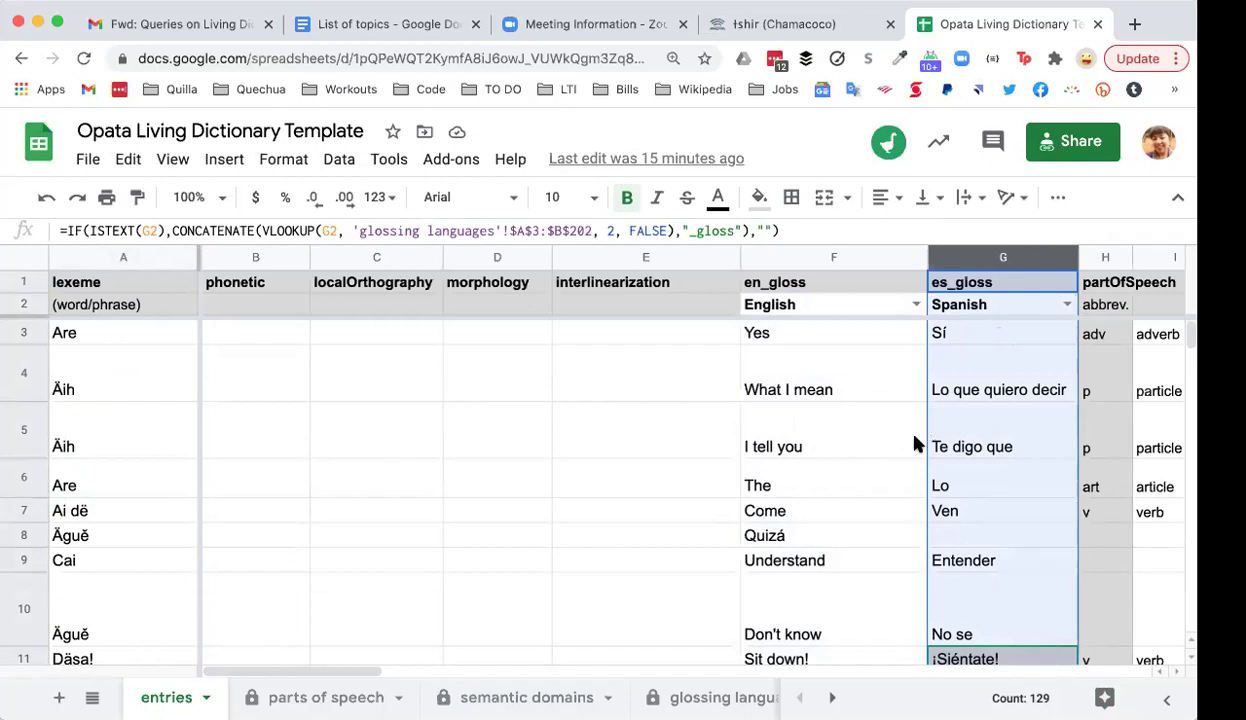
{"action": "left_click", "coordinate": [988, 443]}
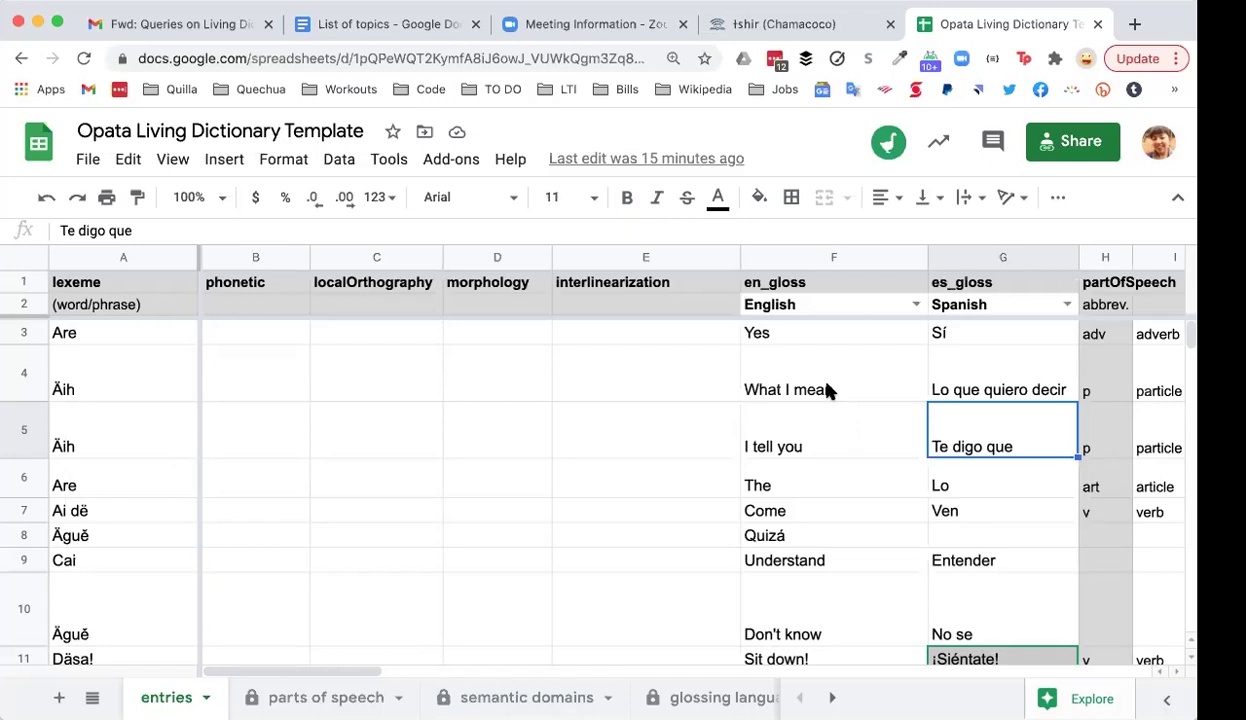
{"action": "left_click", "coordinate": [915, 305]}
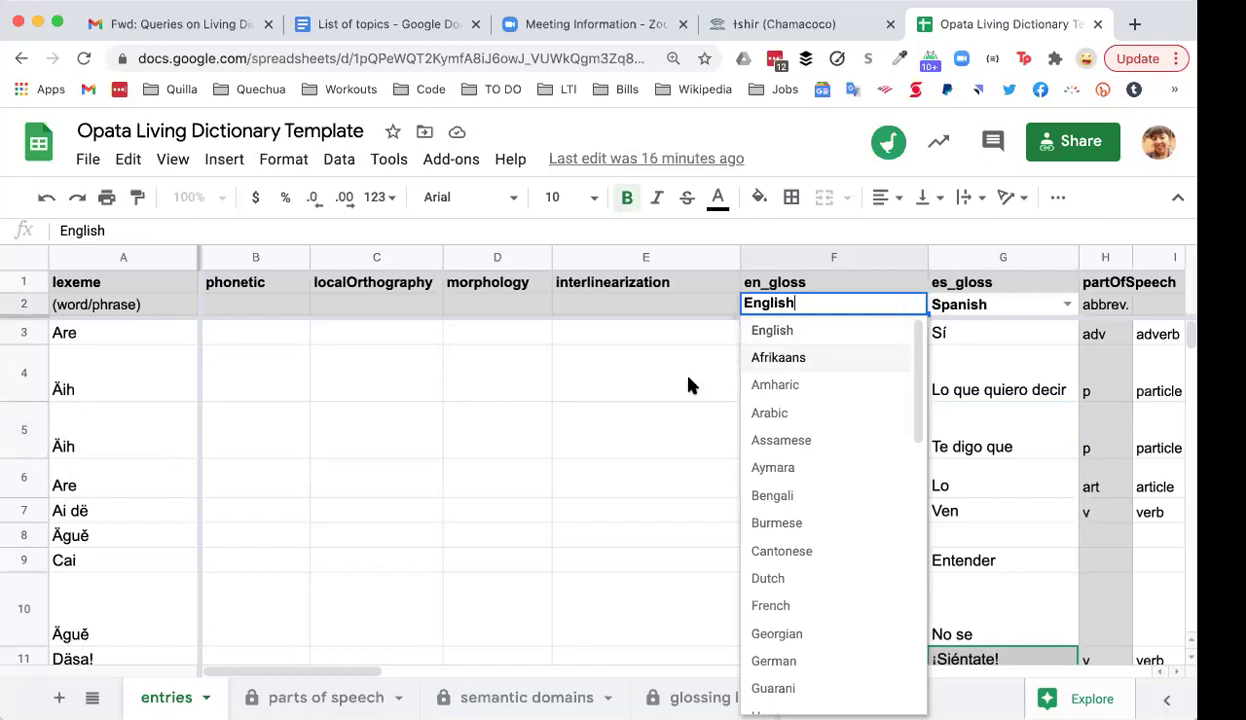
Step: Browse the glossing language list and dismiss it unchanged, keeping English, then select cell E3
{"action": "scroll", "coordinate": [820, 506], "scroll_direction": "down", "scroll_amount": 4}
{"action": "scroll", "coordinate": [820, 507], "scroll_direction": "down", "scroll_amount": 5}
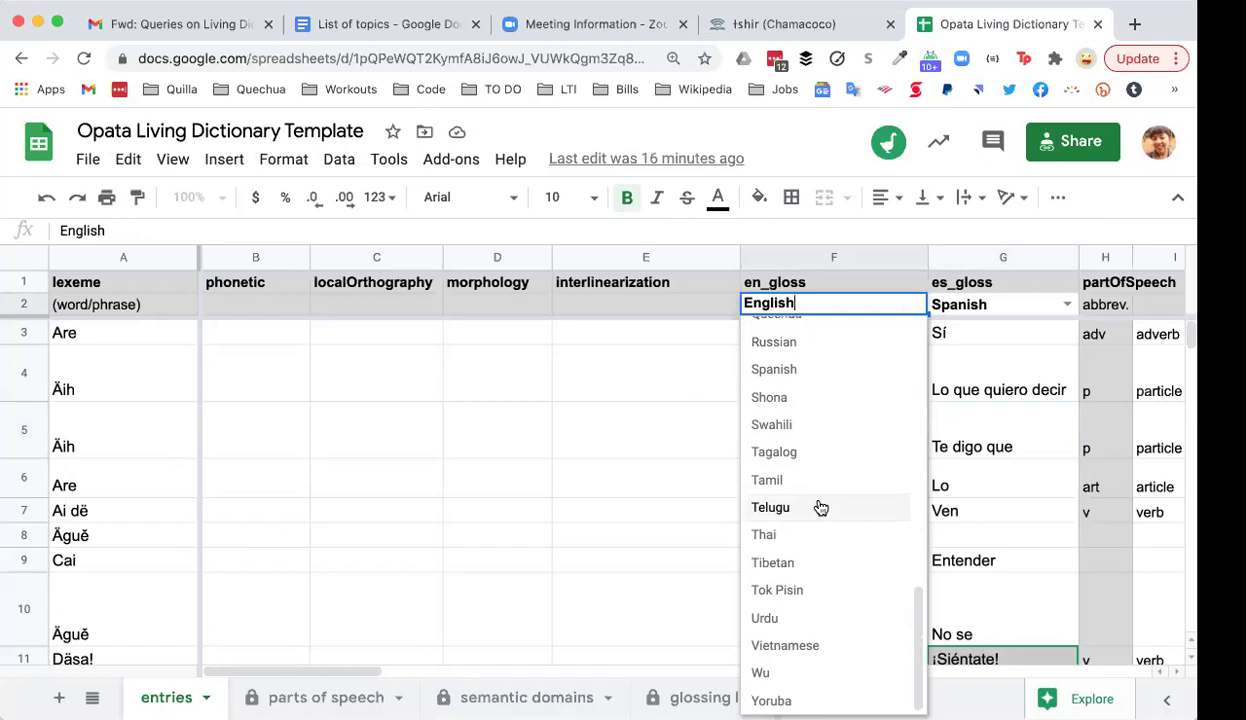
{"action": "scroll", "coordinate": [820, 507], "scroll_direction": "up", "scroll_amount": 10}
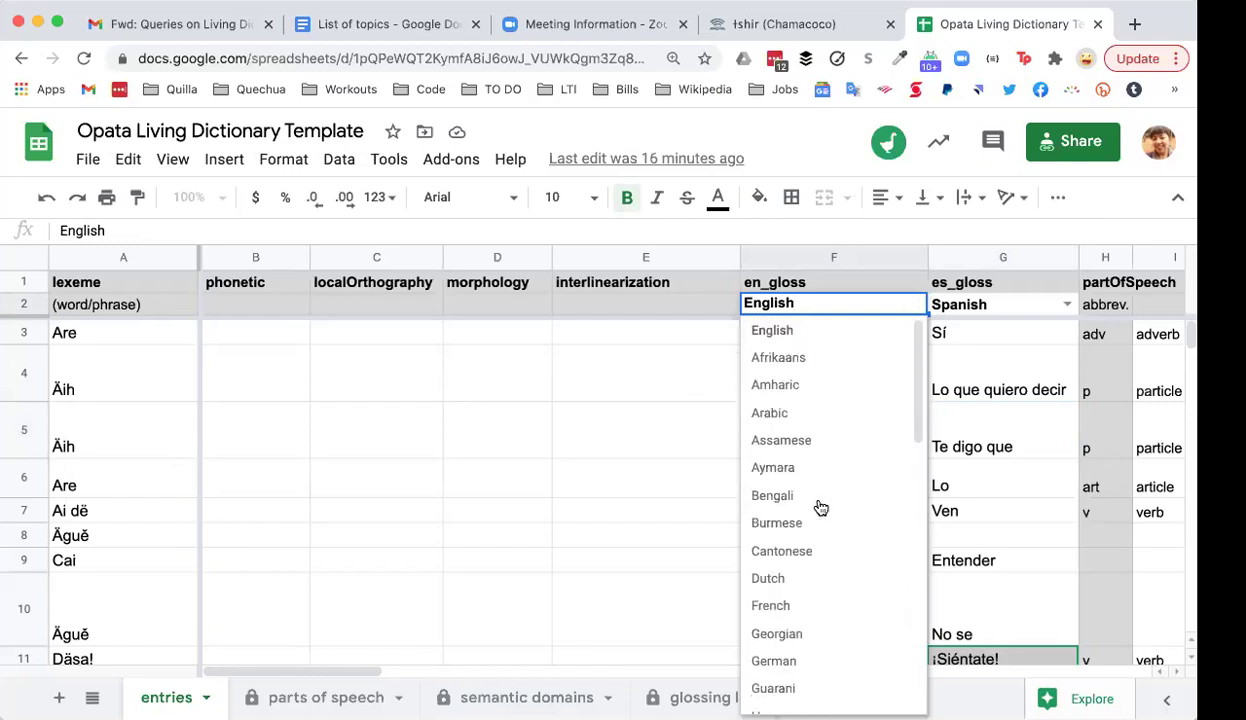
{"action": "left_click", "coordinate": [645, 392]}
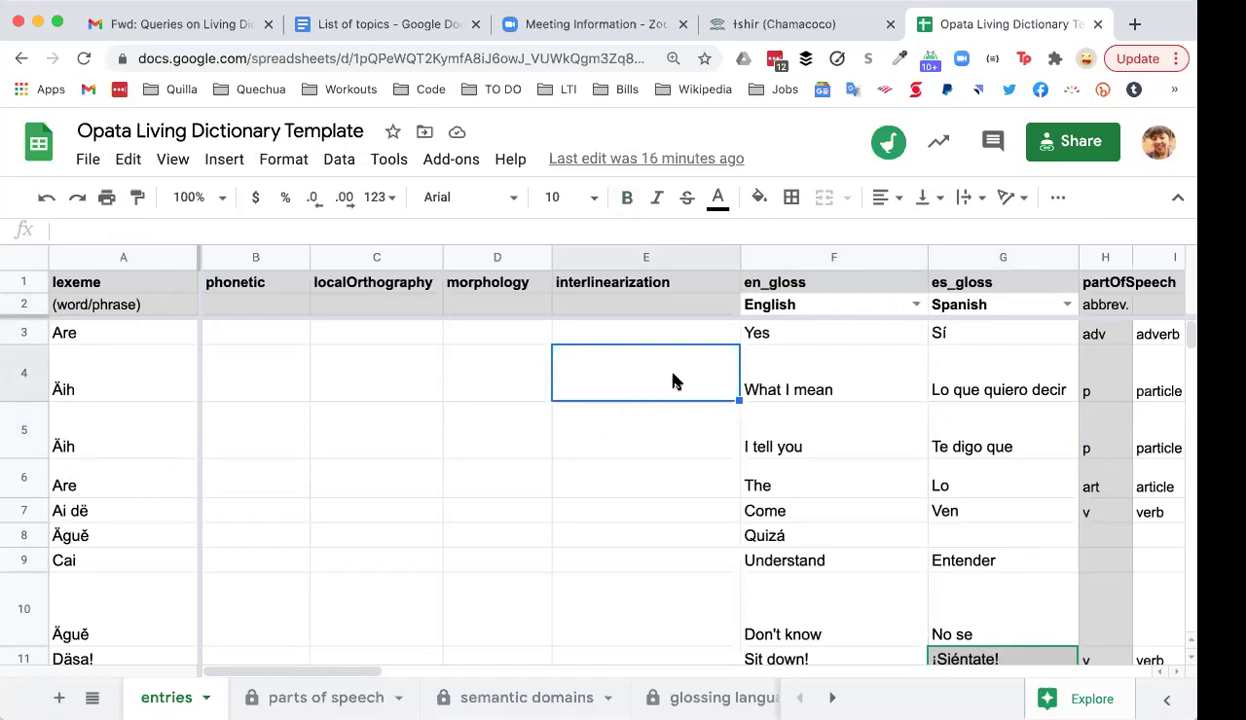
{"action": "left_click", "coordinate": [667, 331]}
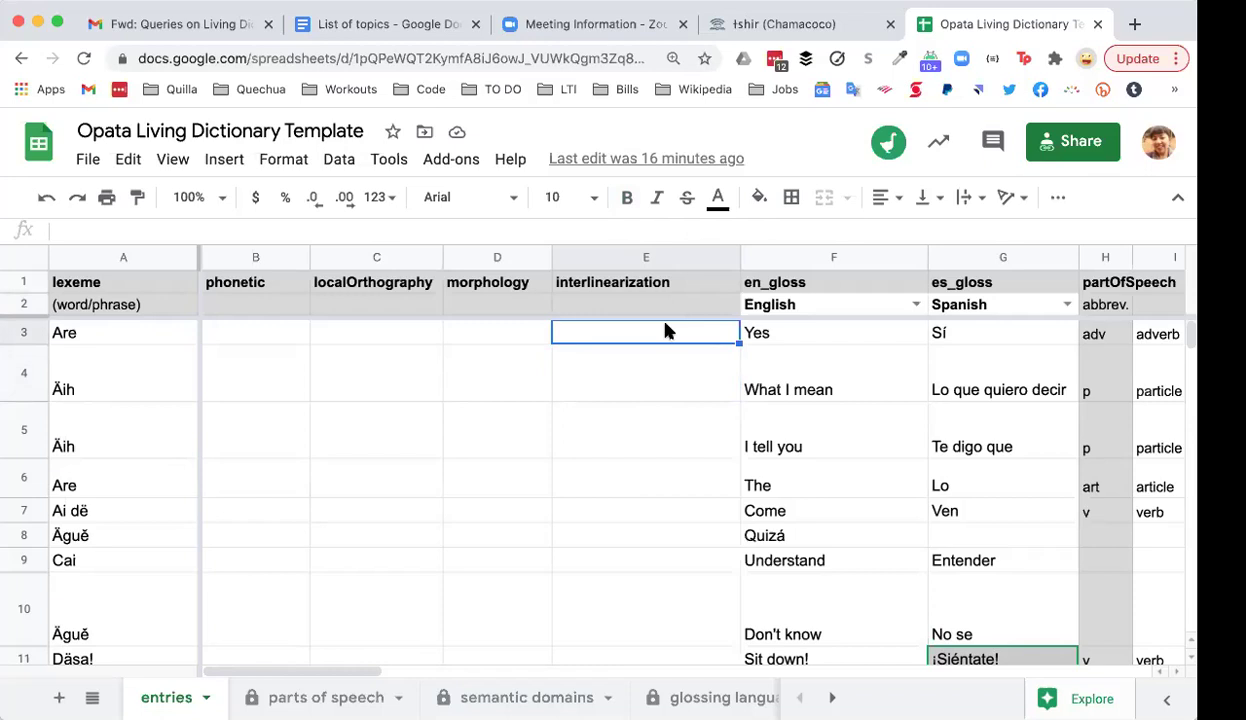
{"action": "key", "text": "Right"}
{"action": "key", "text": "Right"}
{"action": "key", "text": "Left"}
{"action": "key", "text": "Left"}
{"action": "key", "text": "Left"}
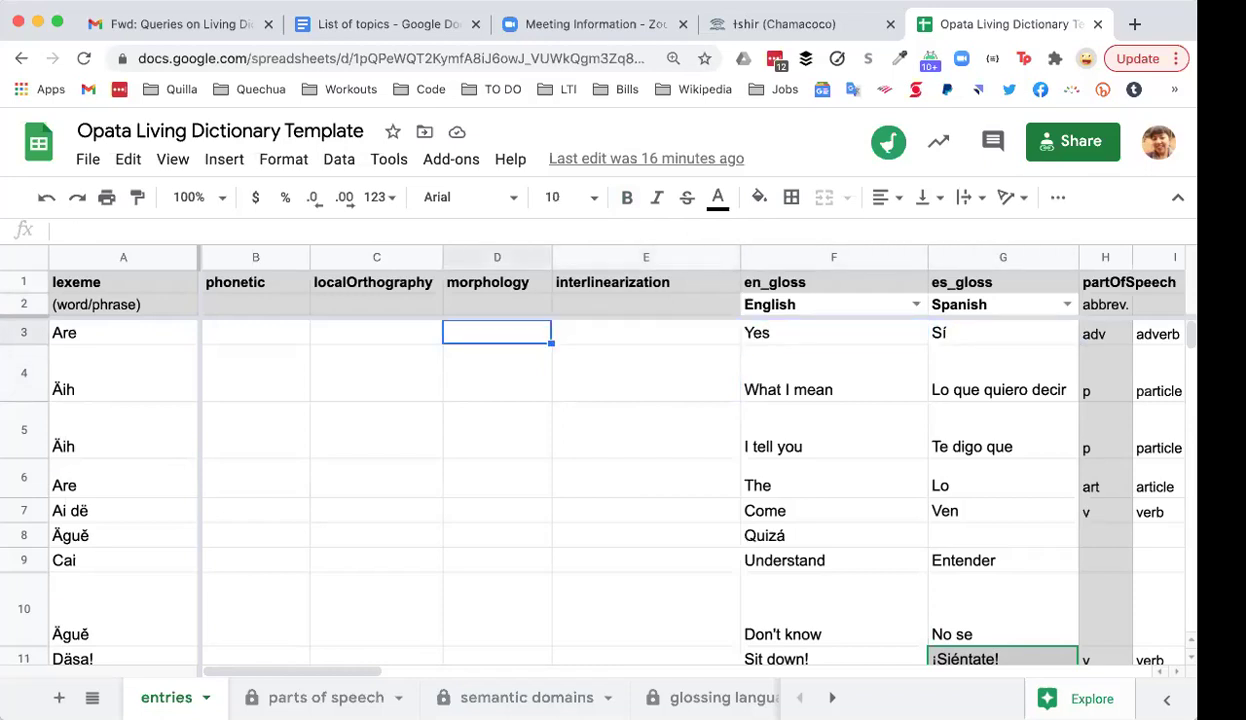
{"action": "key", "text": "Left"}
{"action": "key", "text": "Left"}
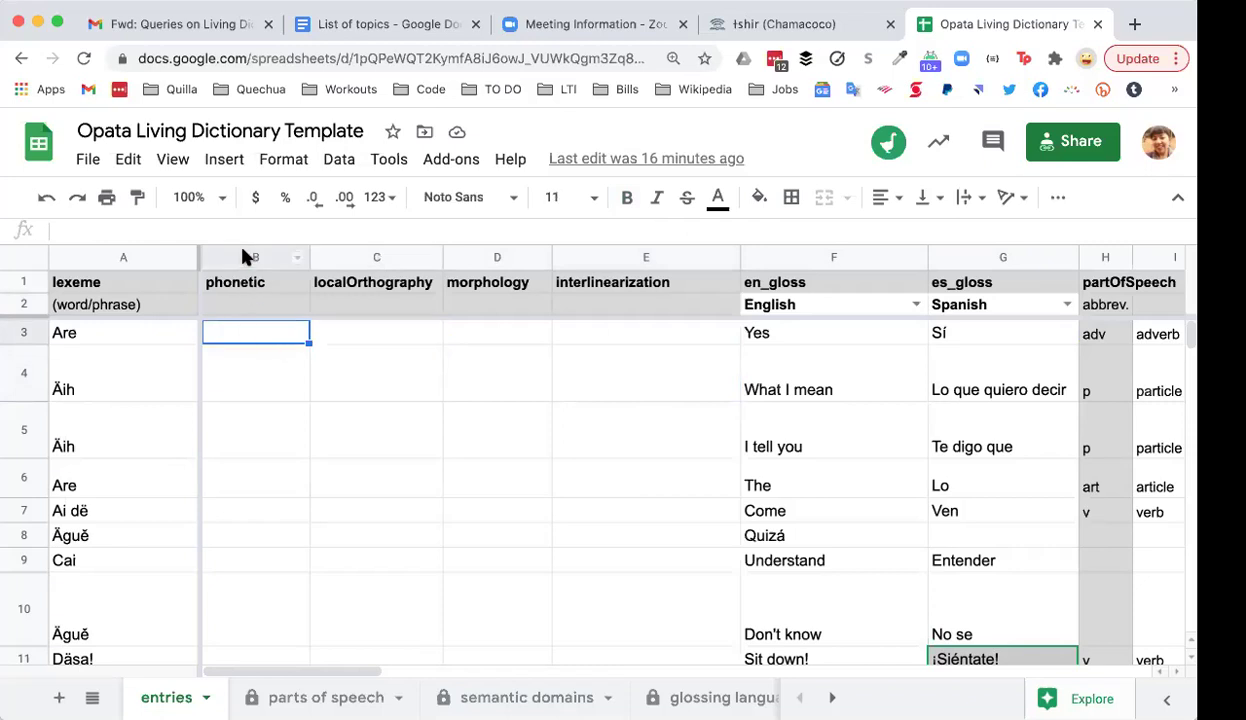
{"action": "left_click", "coordinate": [245, 257]}
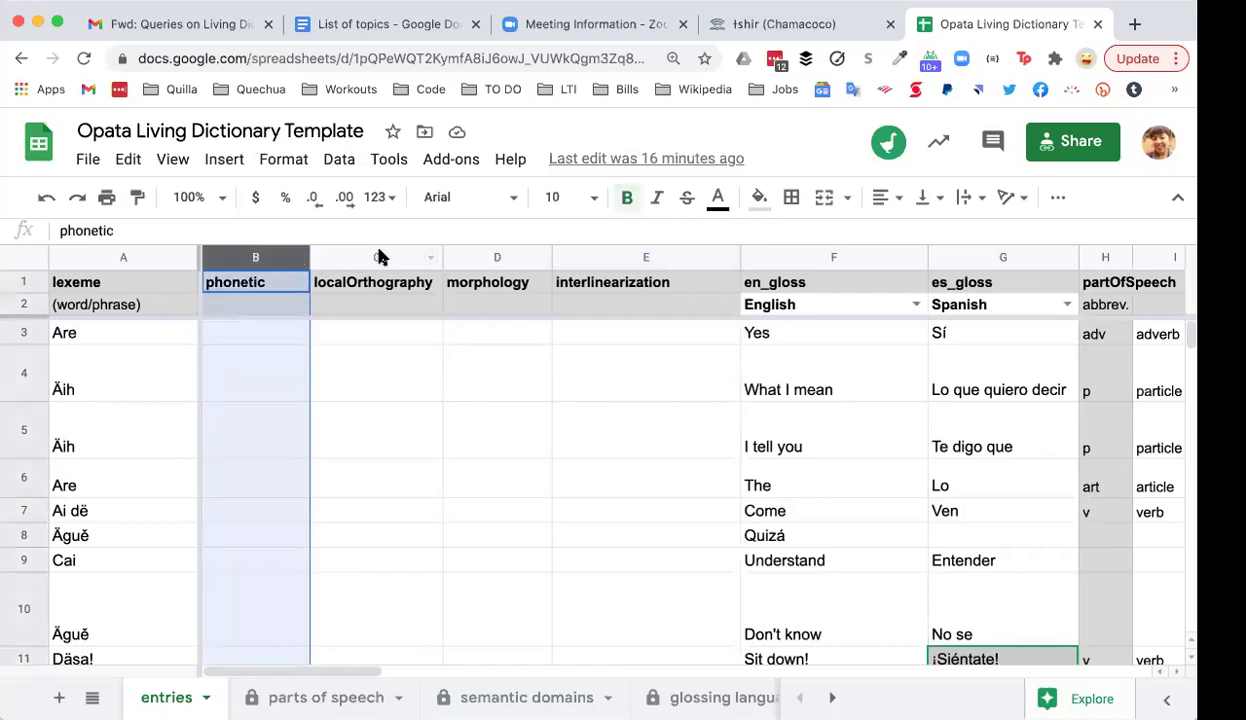
{"action": "left_click", "coordinate": [231, 338]}
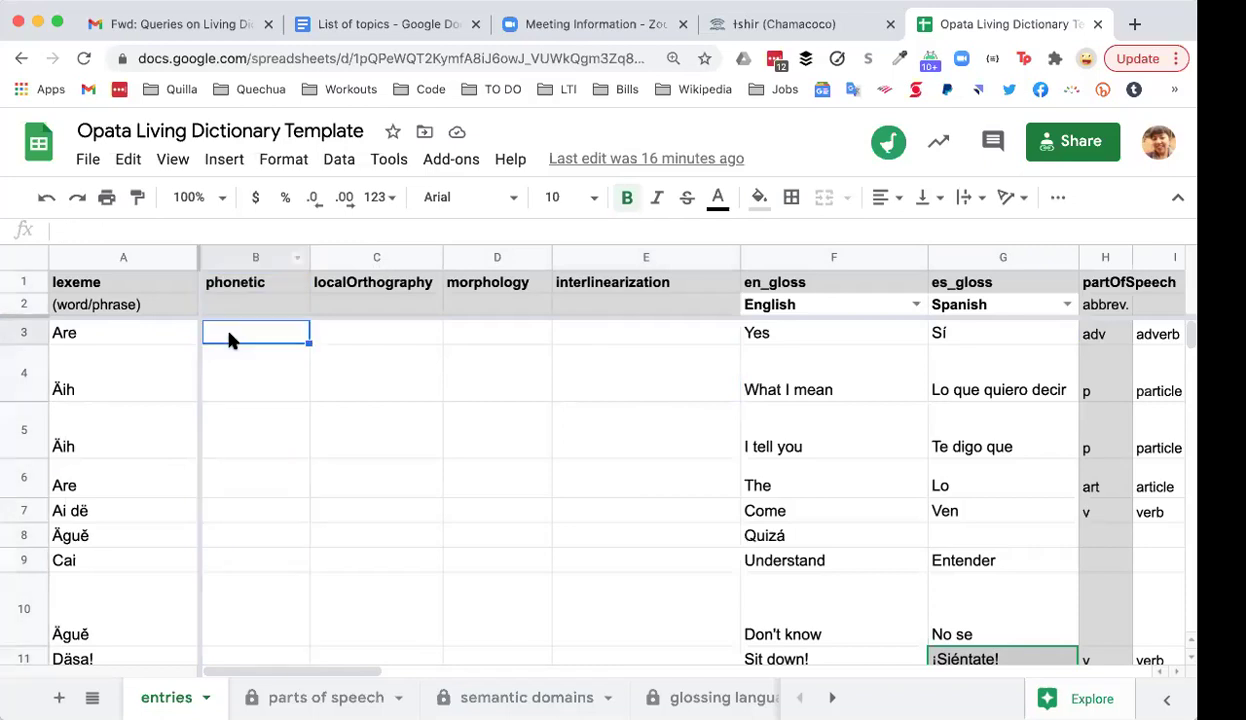
{"action": "left_click", "coordinate": [230, 368]}
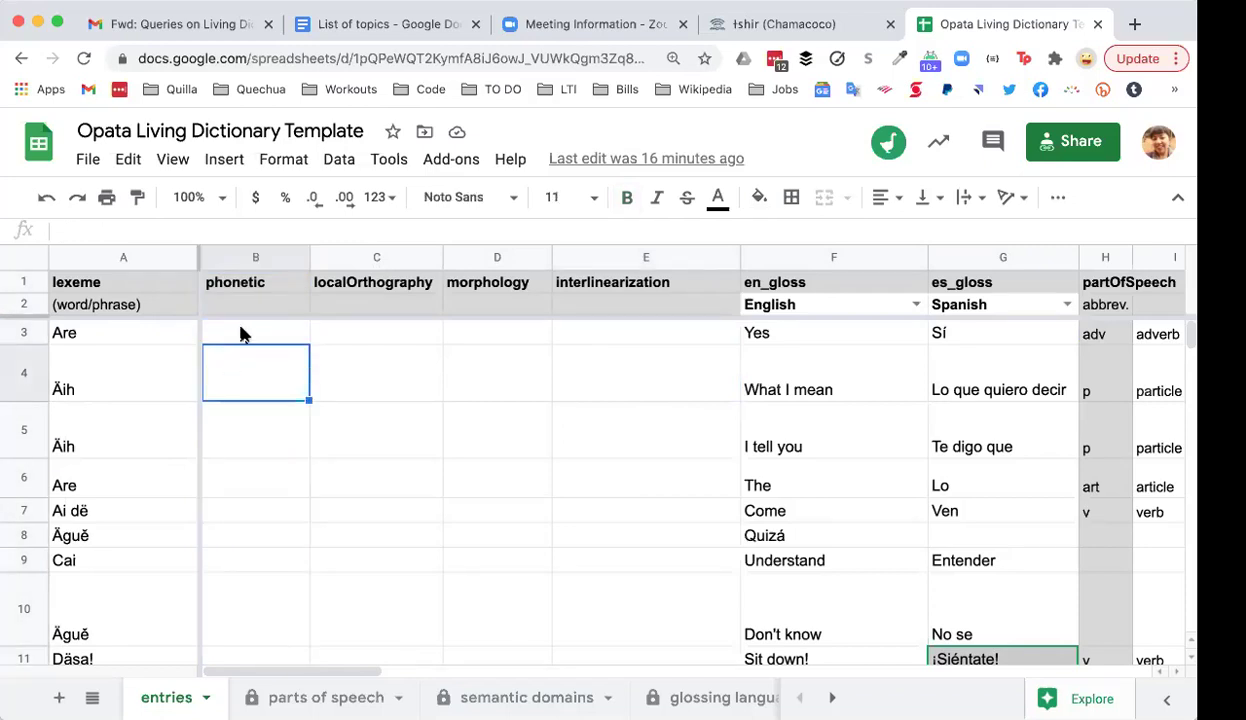
{"action": "left_click", "coordinate": [240, 334]}
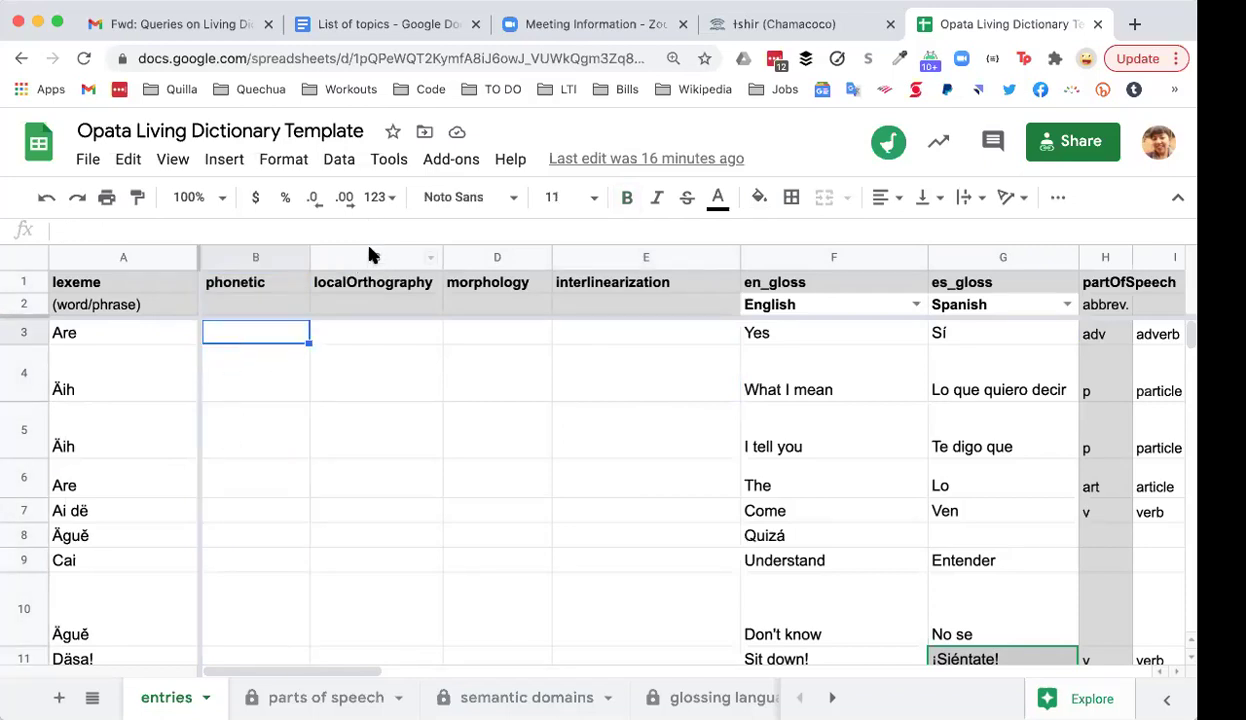
{"action": "left_click", "coordinate": [362, 255]}
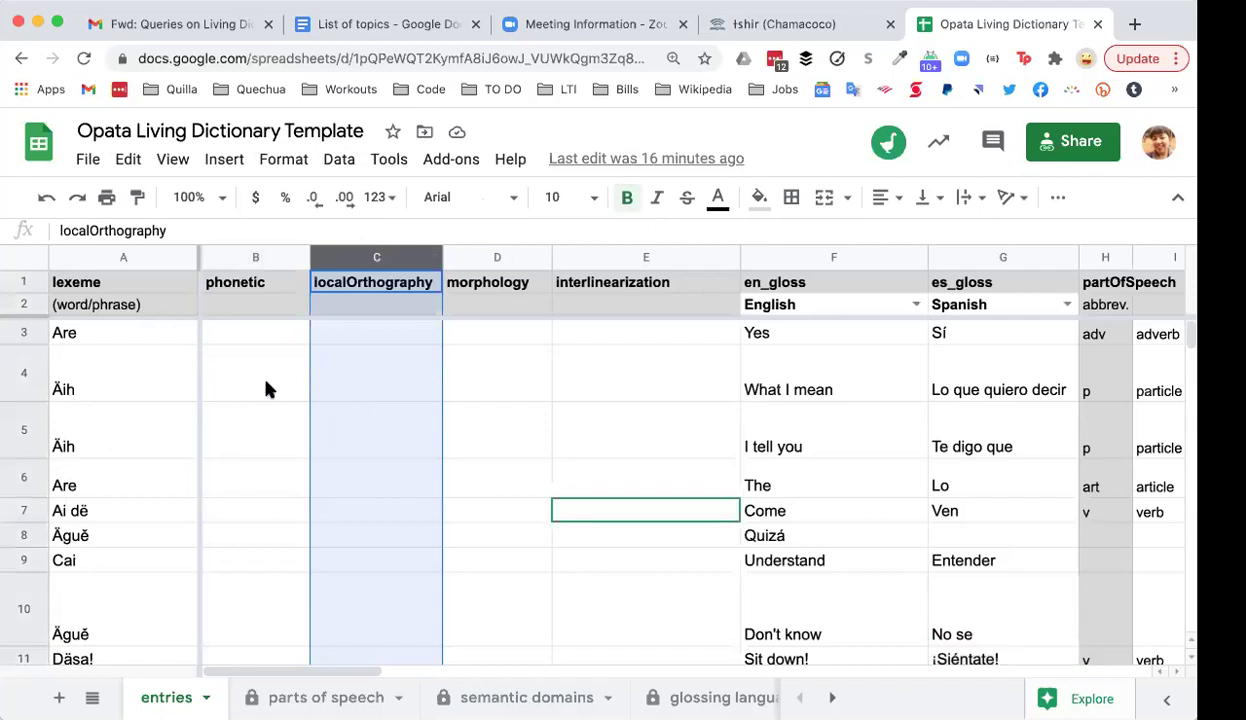
{"action": "left_click", "coordinate": [138, 344]}
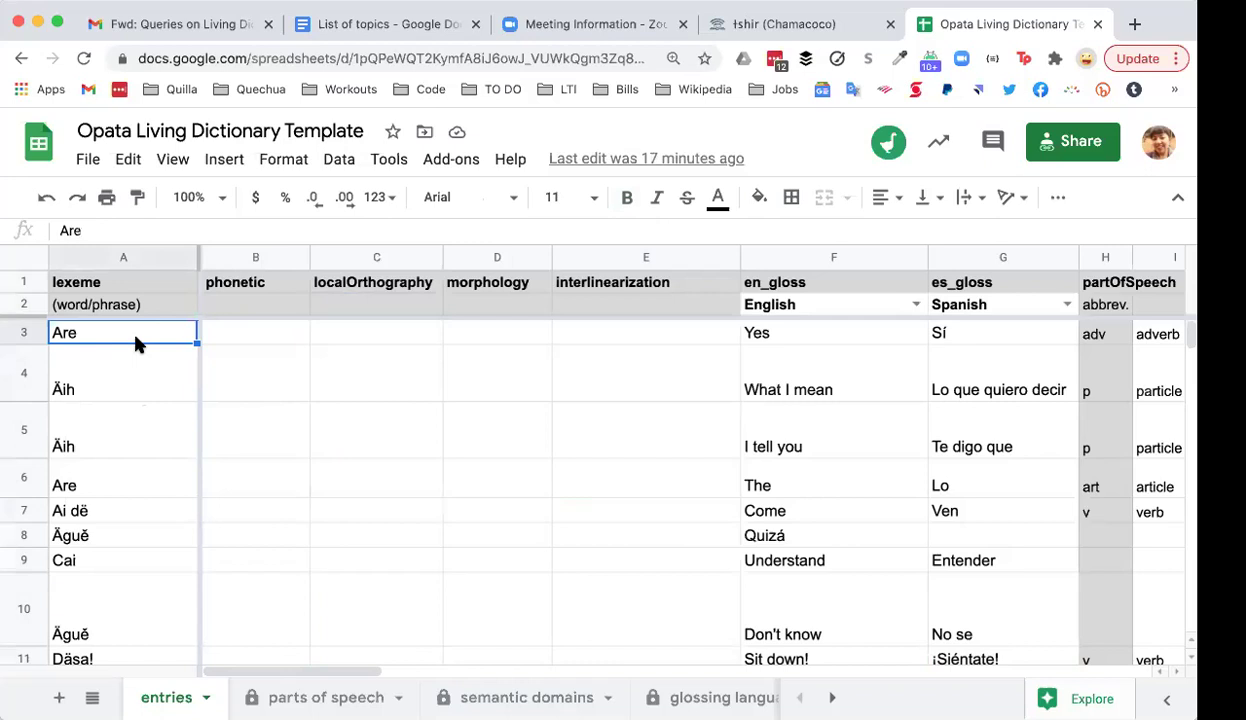
{"action": "left_click", "coordinate": [383, 338]}
{"action": "left_click", "coordinate": [380, 354]}
{"action": "left_click", "coordinate": [360, 330]}
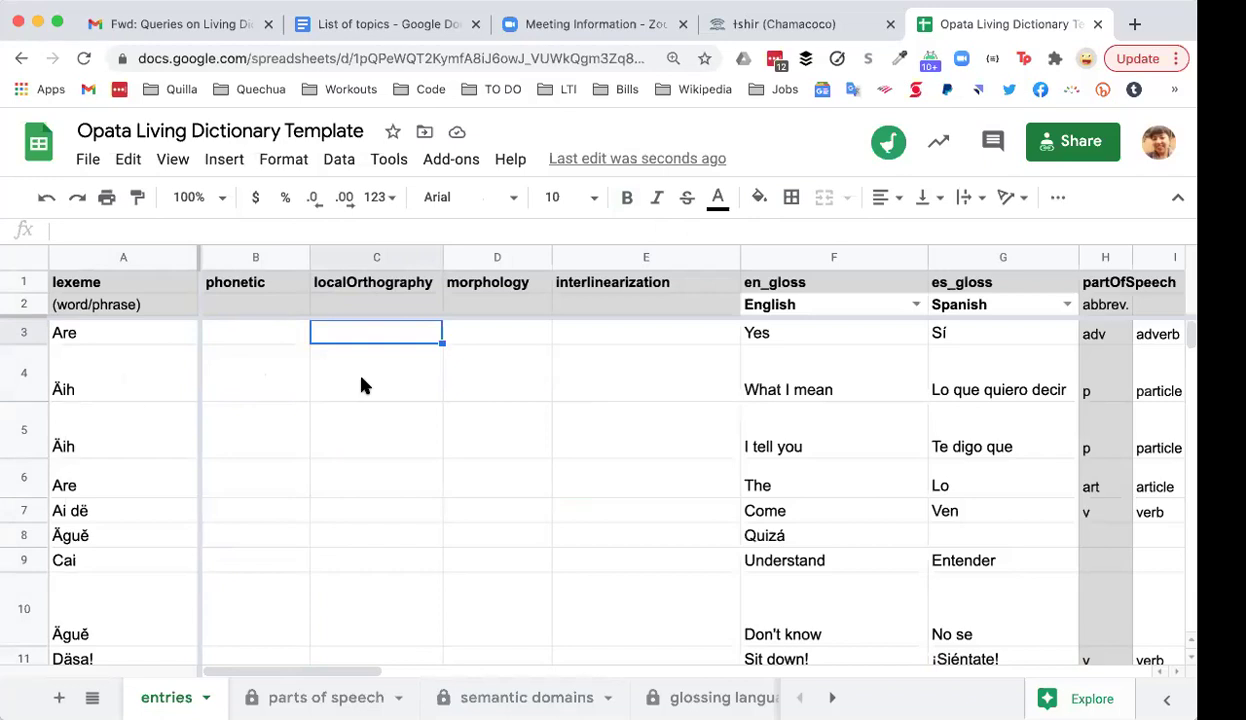
{"action": "left_click", "coordinate": [487, 252]}
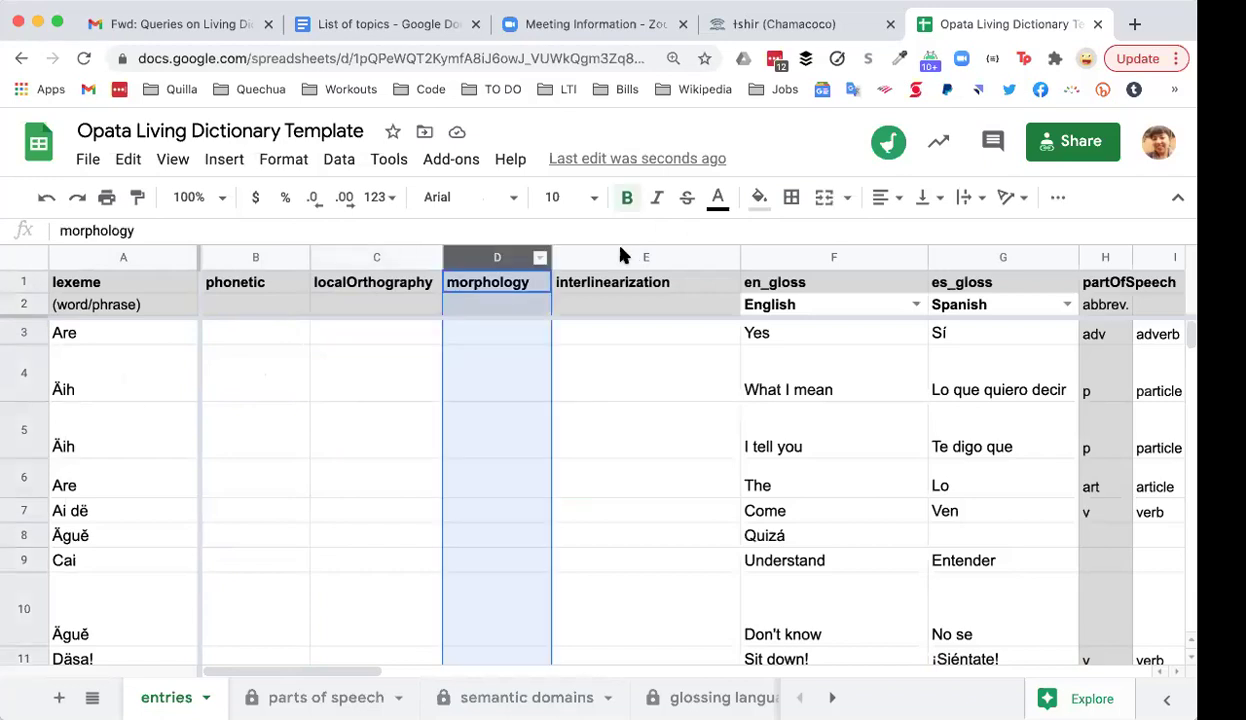
{"action": "left_click", "coordinate": [614, 252]}
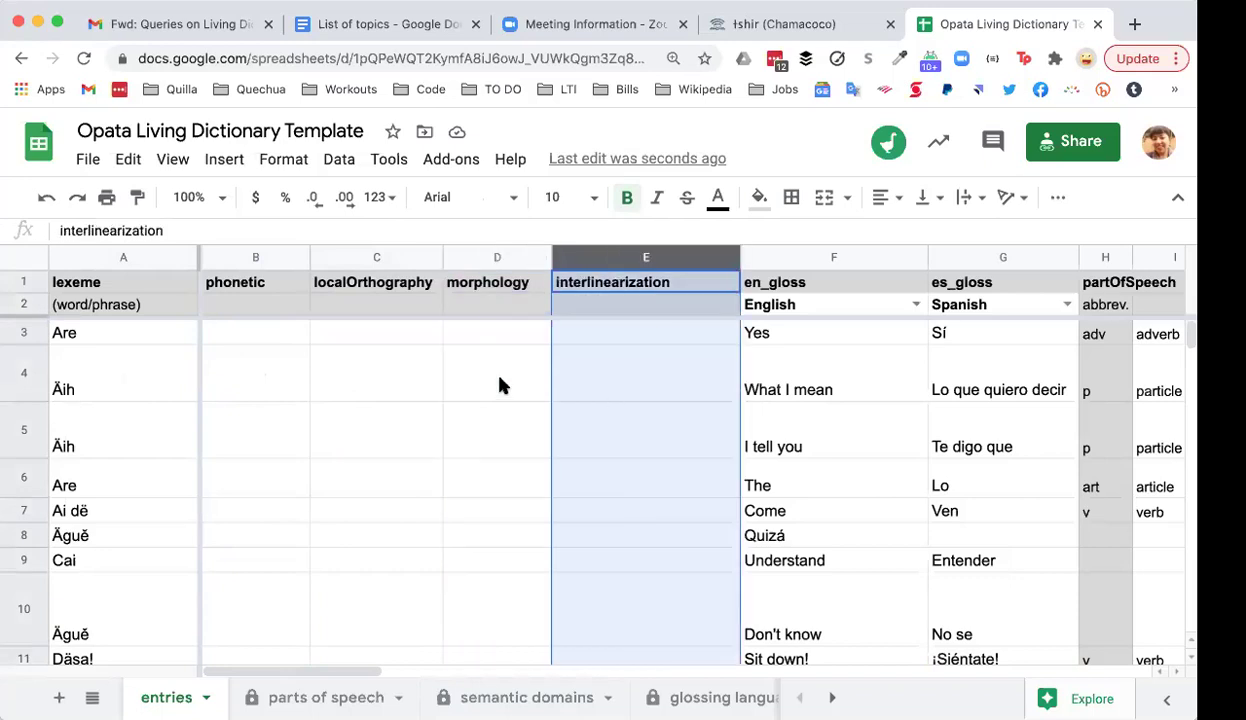
{"action": "left_click", "coordinate": [502, 386]}
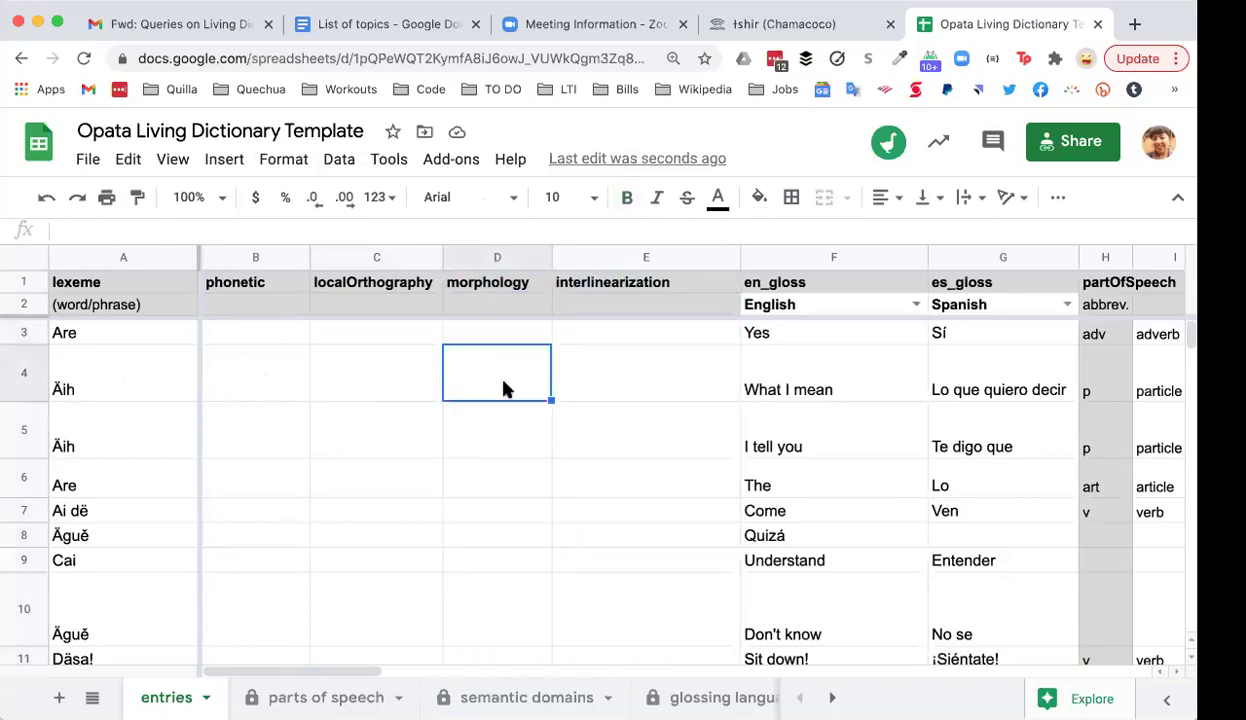
{"action": "key", "text": "Tab"}
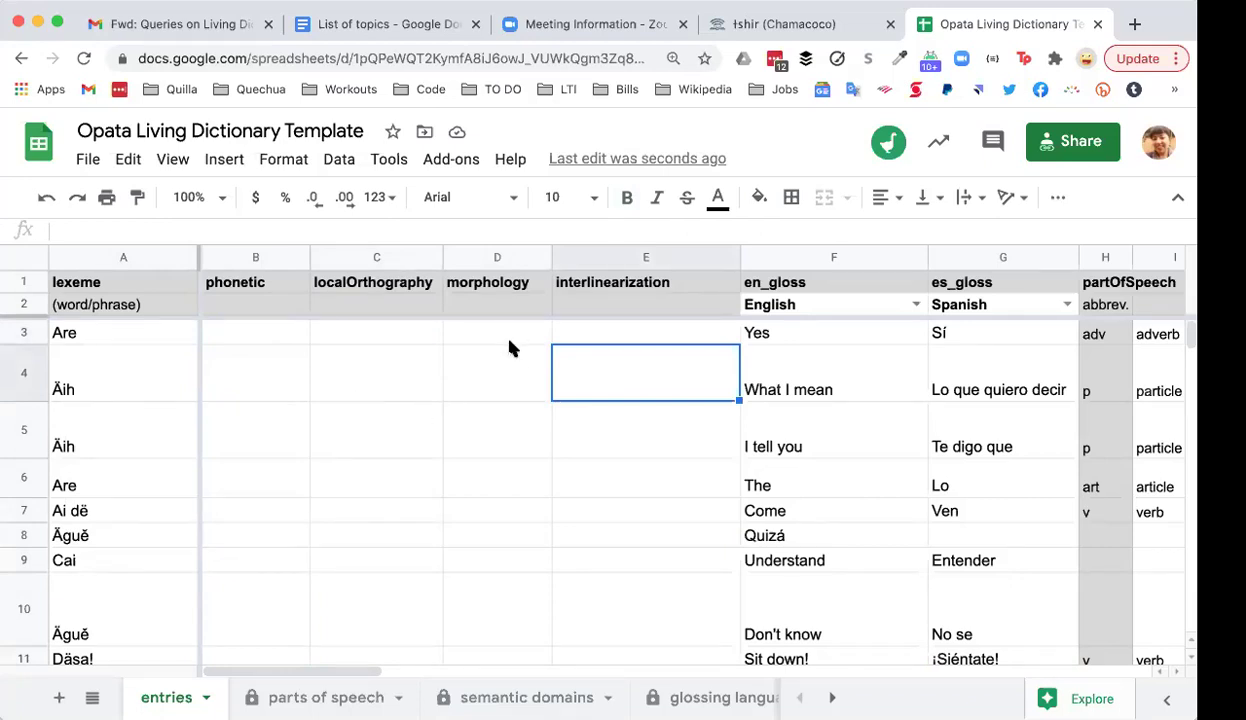
{"action": "left_click", "coordinate": [547, 334]}
{"action": "left_click", "coordinate": [598, 344]}
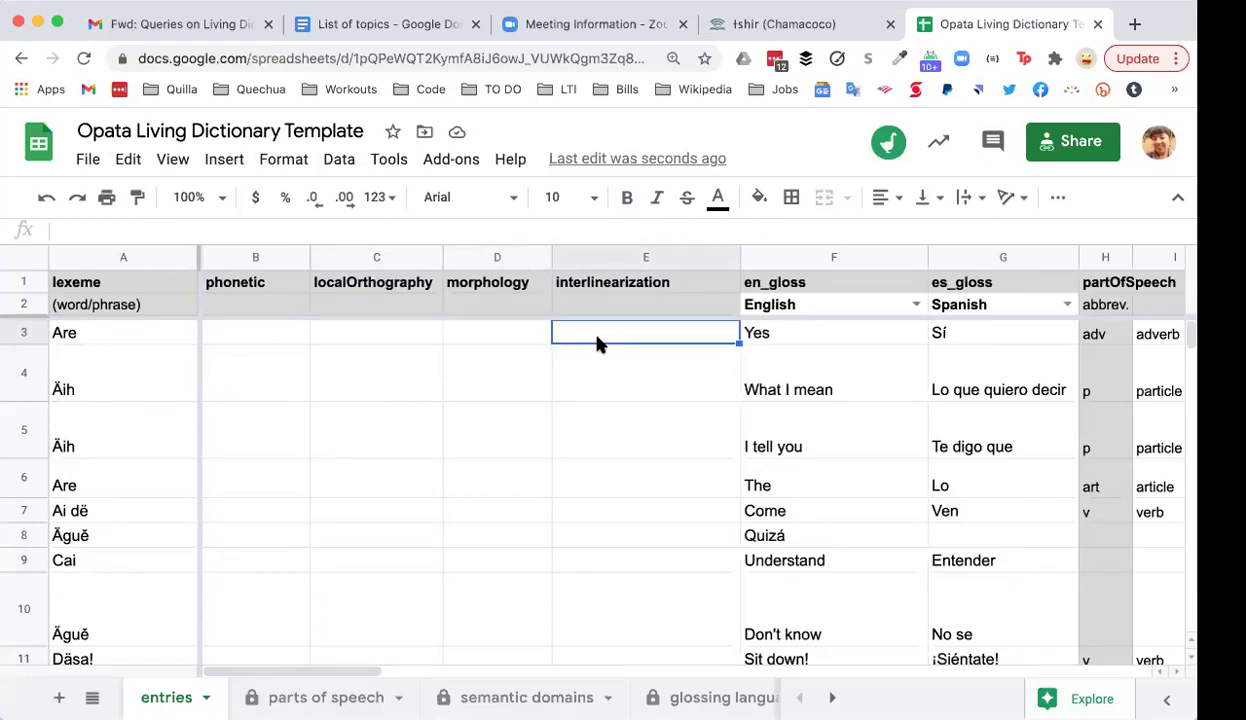
{"action": "left_click", "coordinate": [475, 336]}
{"action": "left_click", "coordinate": [598, 342]}
{"action": "key", "text": "Right"}
{"action": "key", "text": "Right"}
{"action": "key", "text": "Right"}
{"action": "key", "text": "Right"}
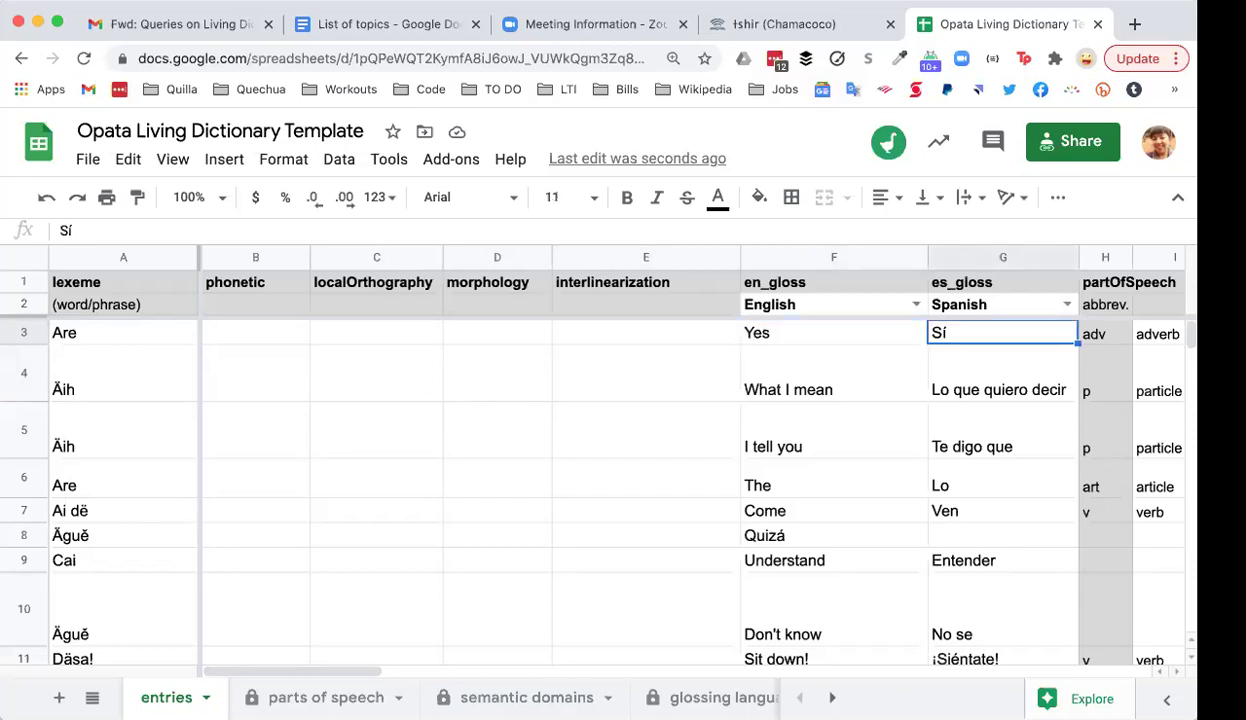
{"action": "key", "text": "Right"}
{"action": "key", "text": "Right"}
{"action": "key", "text": "Right"}
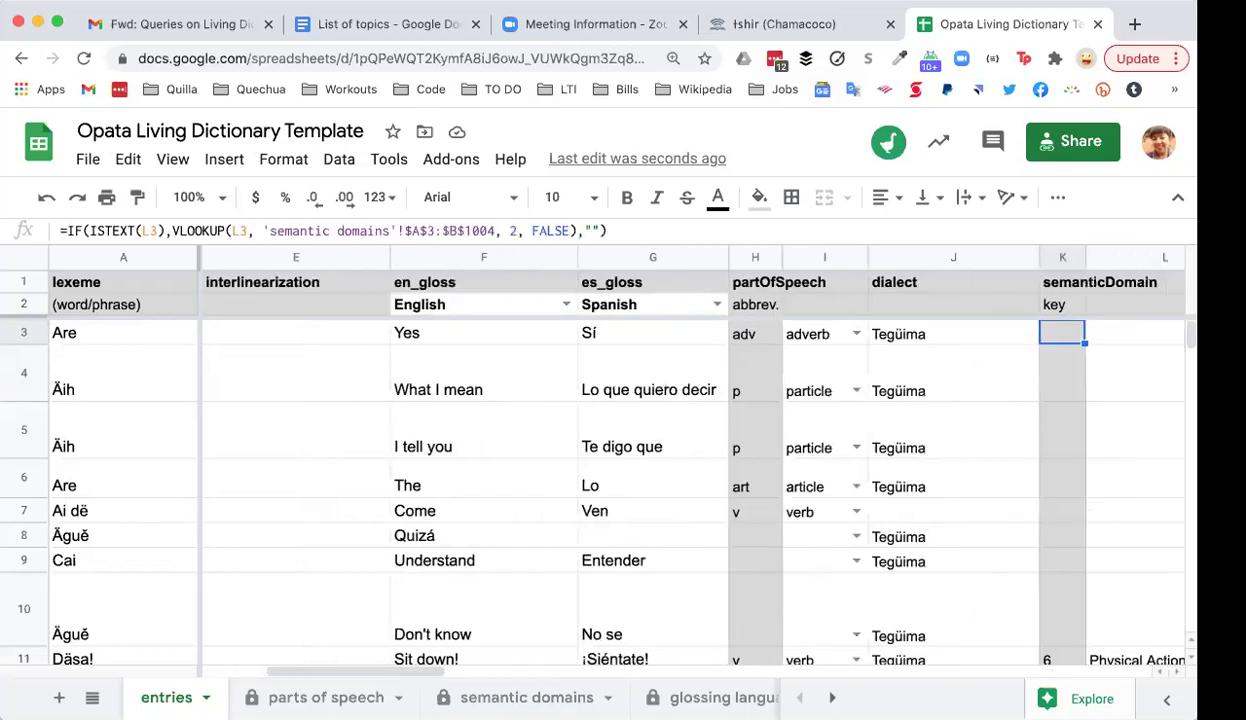
{"action": "key", "text": "Right"}
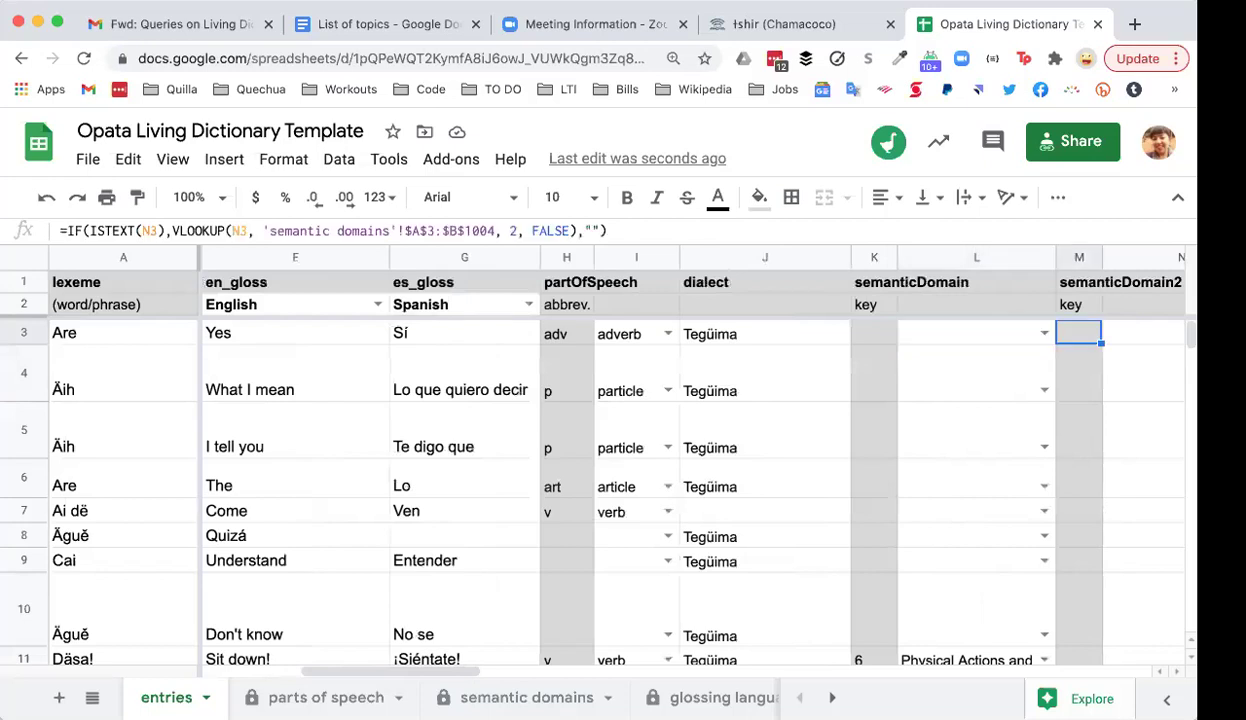
{"action": "key", "text": "Right"}
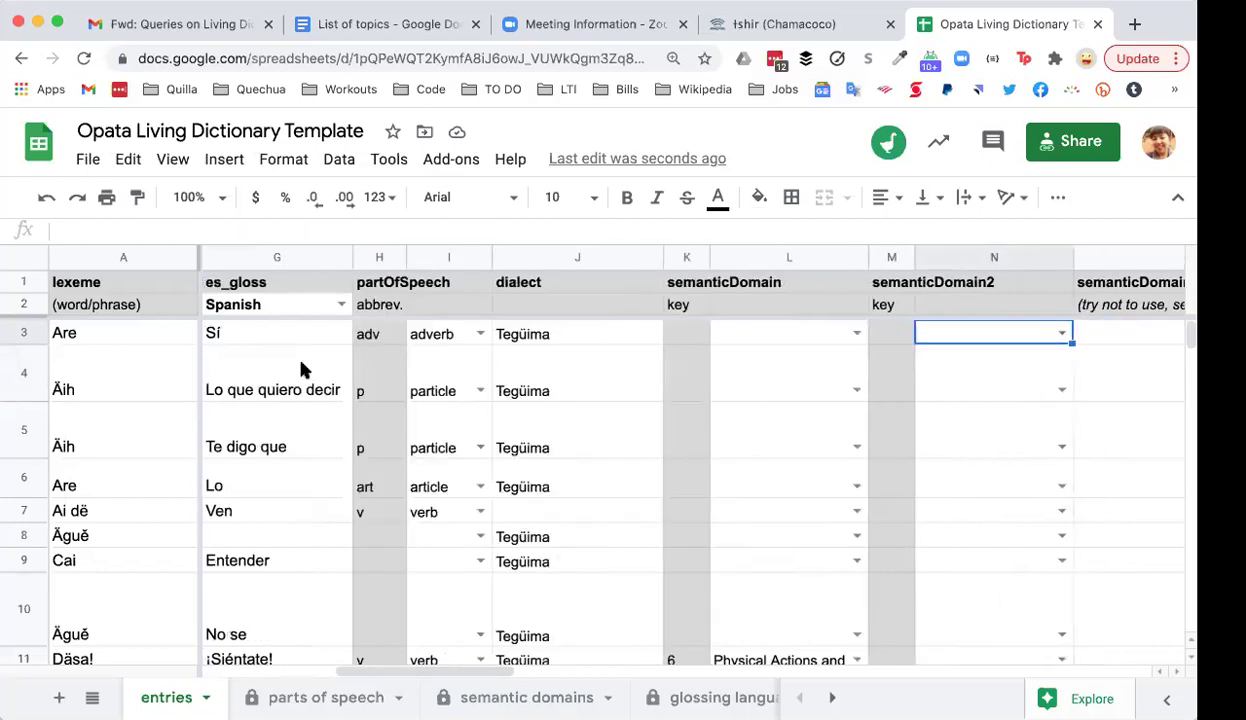
{"action": "left_click", "coordinate": [480, 335]}
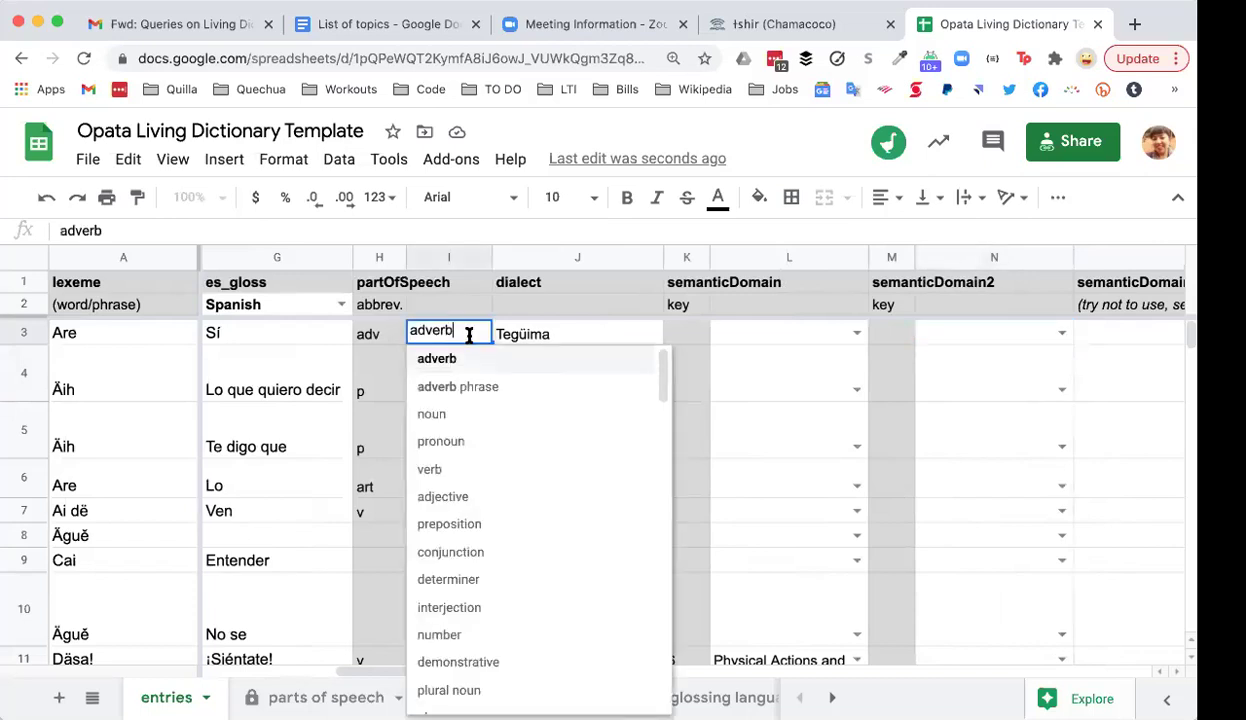
{"action": "left_click", "coordinate": [390, 340]}
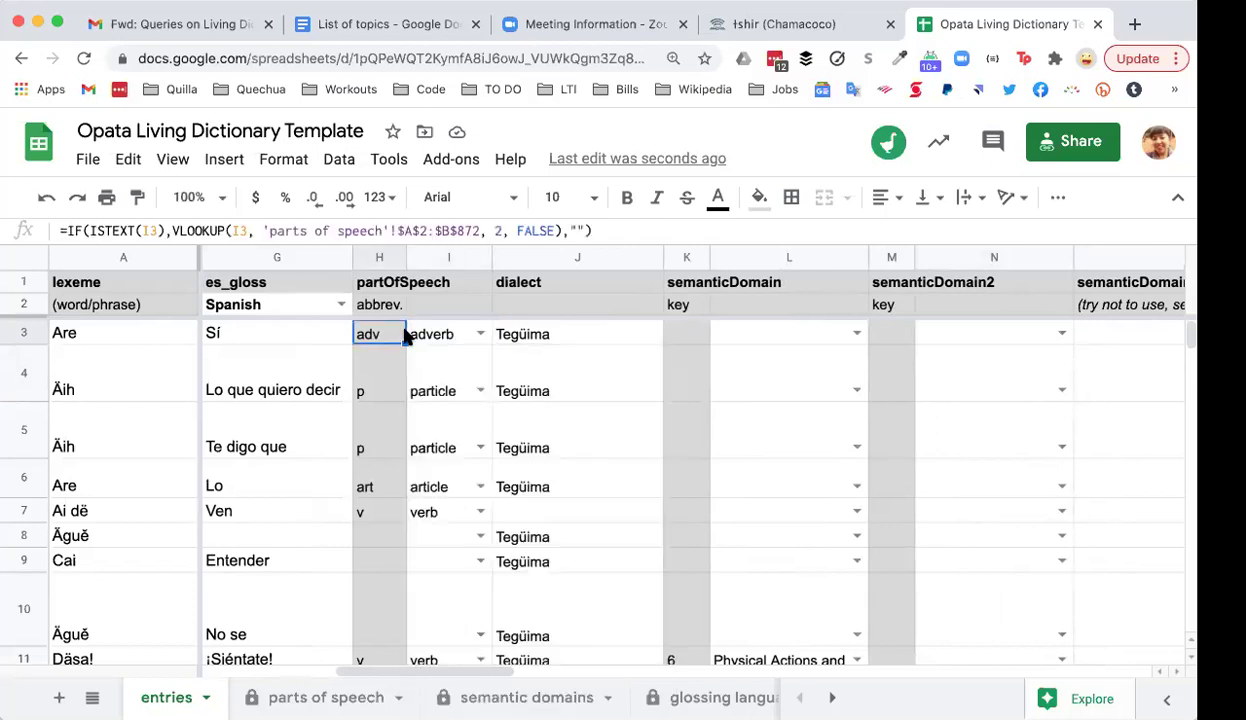
{"action": "left_click", "coordinate": [586, 337]}
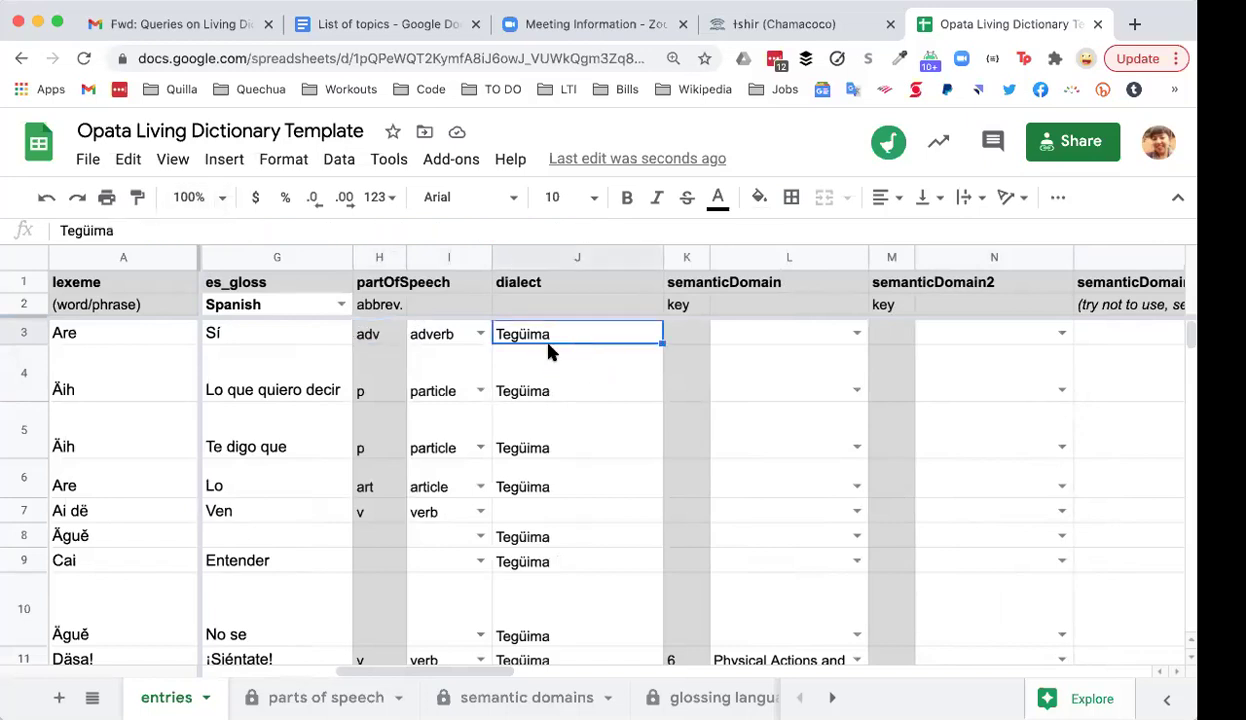
{"action": "left_click", "coordinate": [857, 334]}
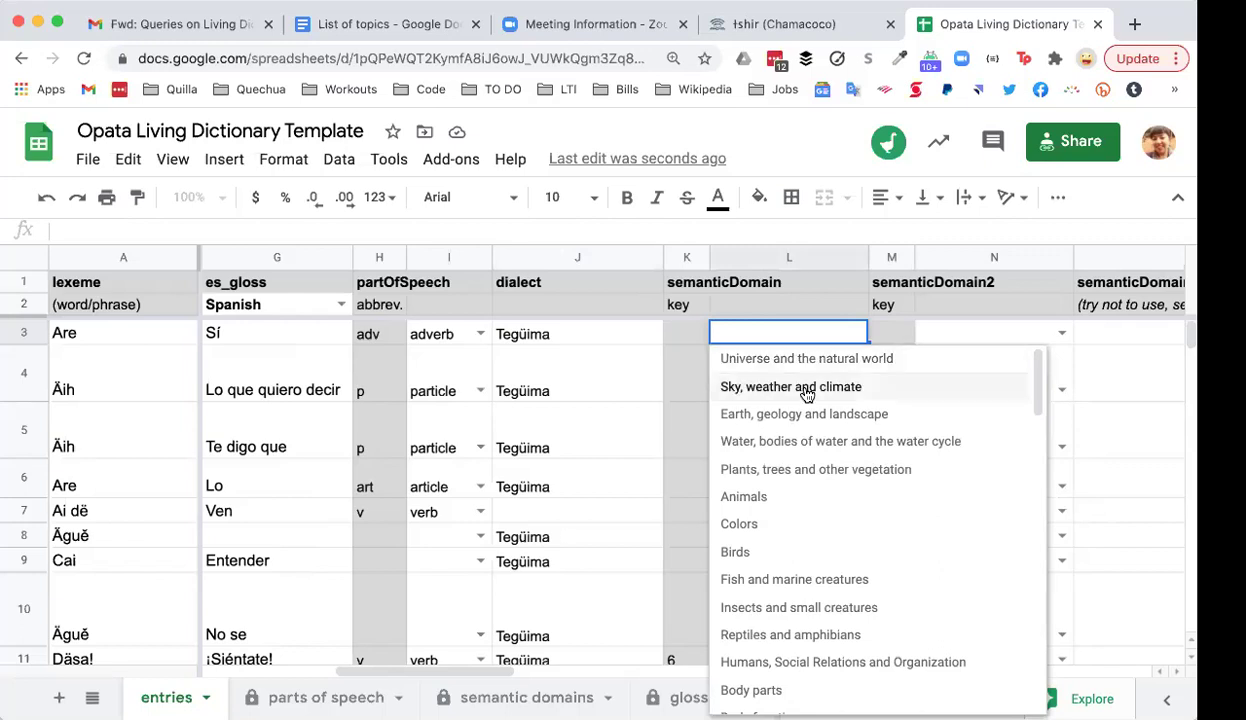
{"action": "scroll", "coordinate": [805, 392], "scroll_direction": "down", "scroll_amount": 6}
{"action": "scroll", "coordinate": [807, 393], "scroll_direction": "up", "scroll_amount": 6}
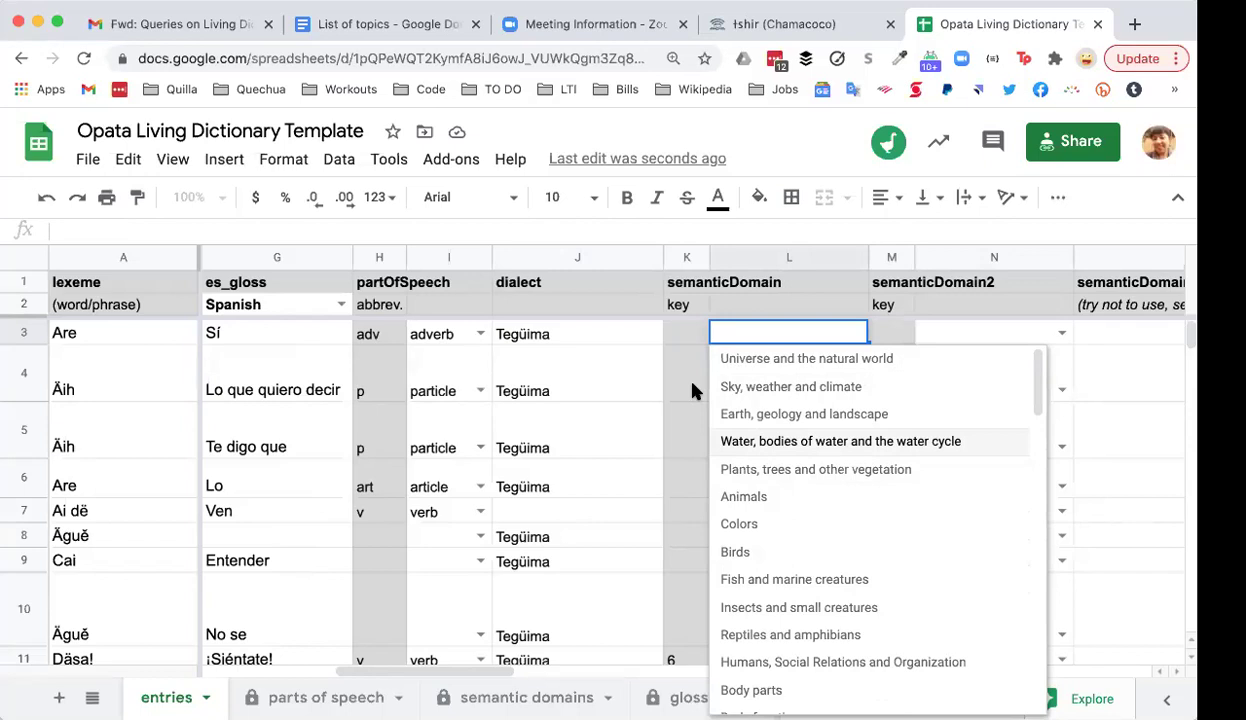
{"action": "left_click", "coordinate": [695, 390]}
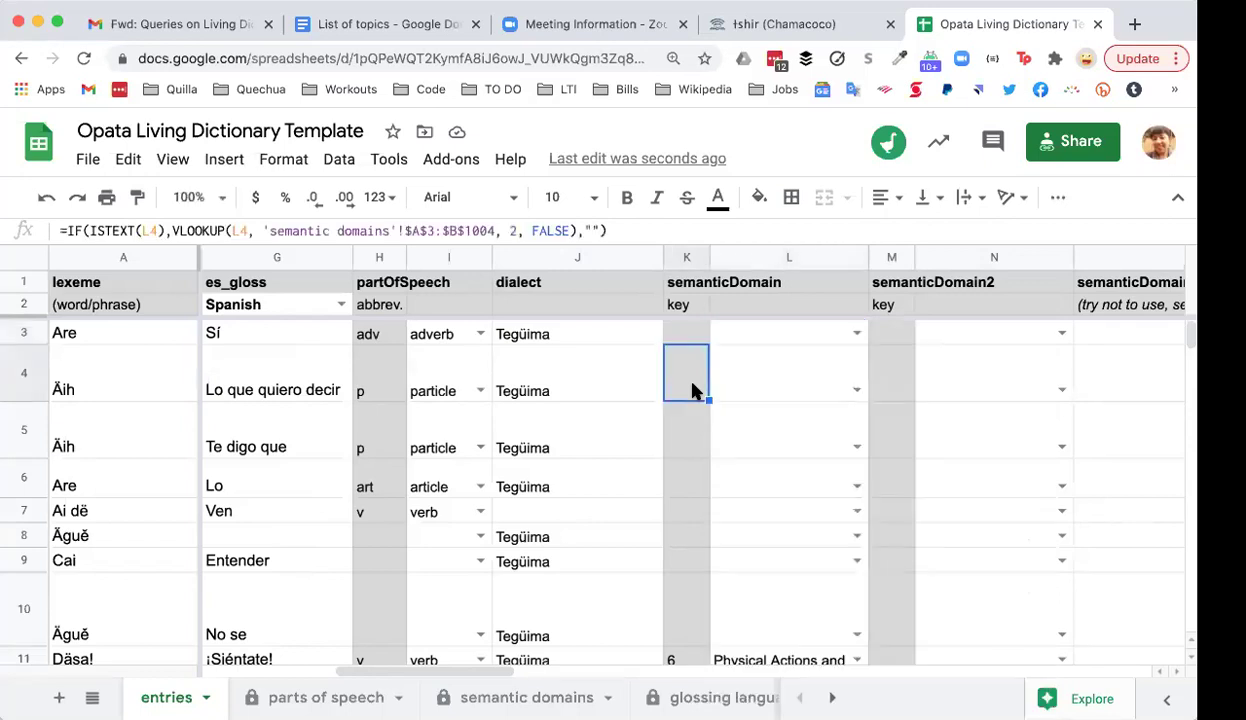
{"action": "left_click", "coordinate": [800, 333]}
{"action": "left_click", "coordinate": [758, 375]}
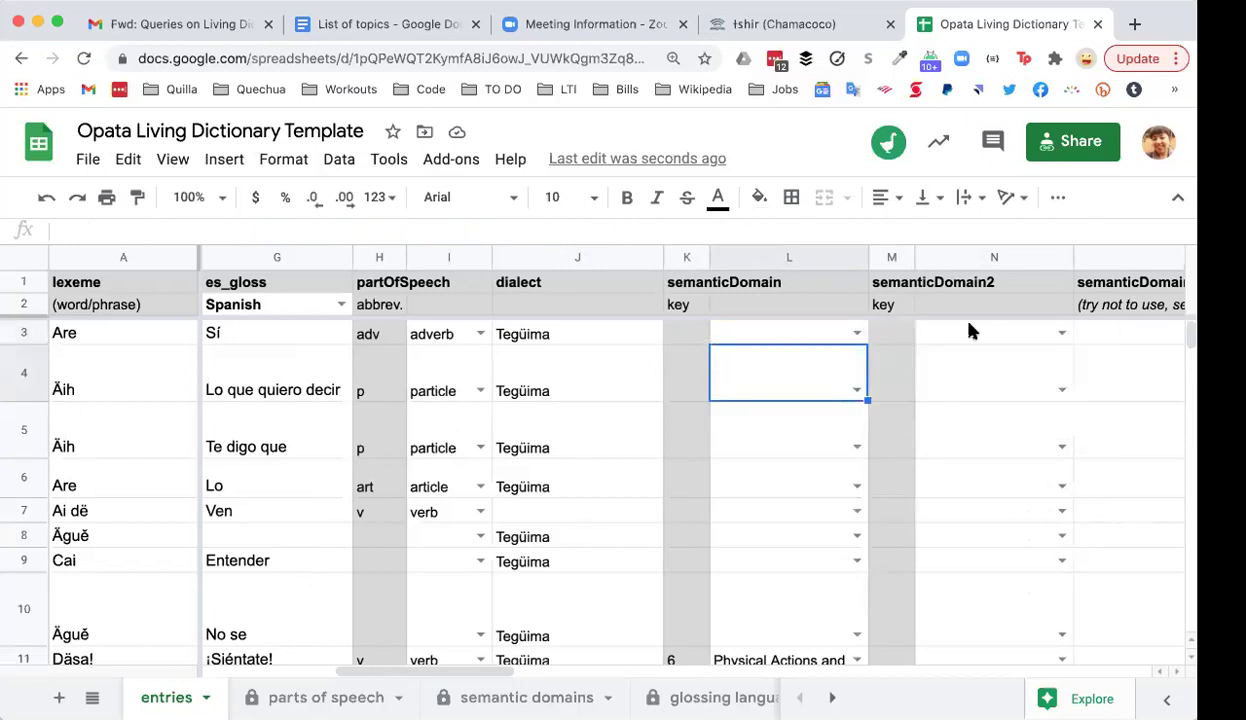
{"action": "left_click", "coordinate": [1015, 336]}
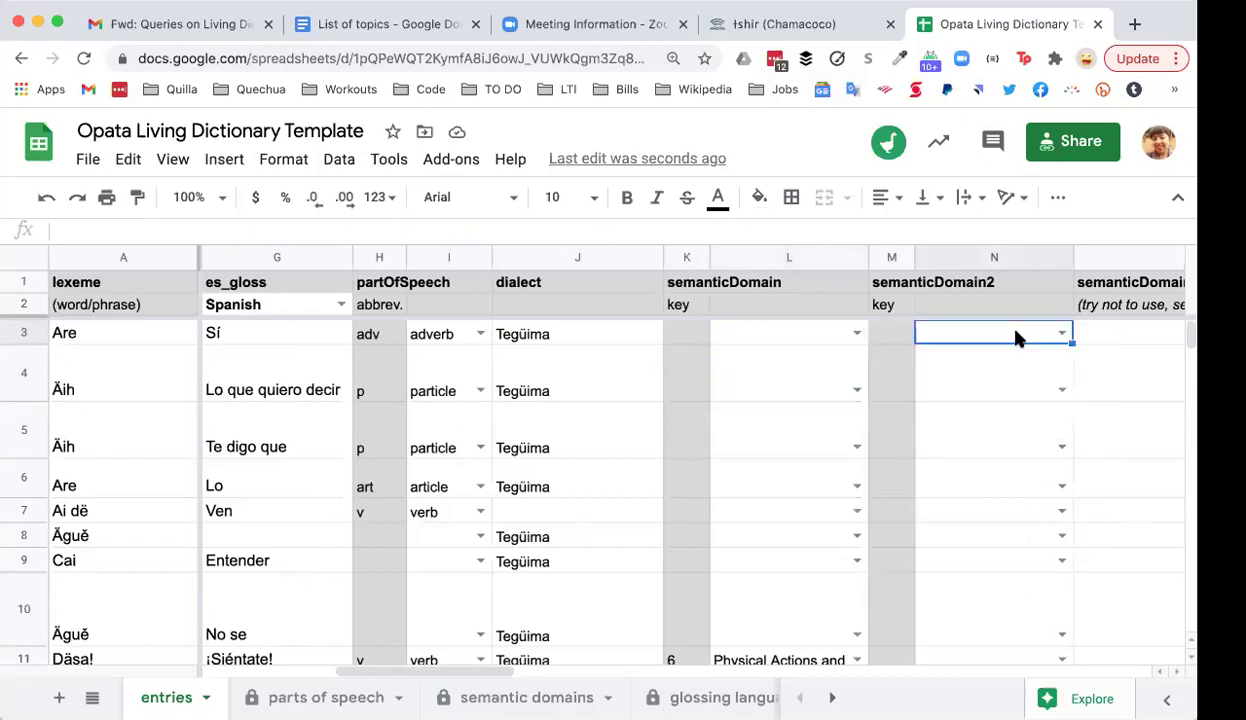
{"action": "left_click", "coordinate": [806, 342]}
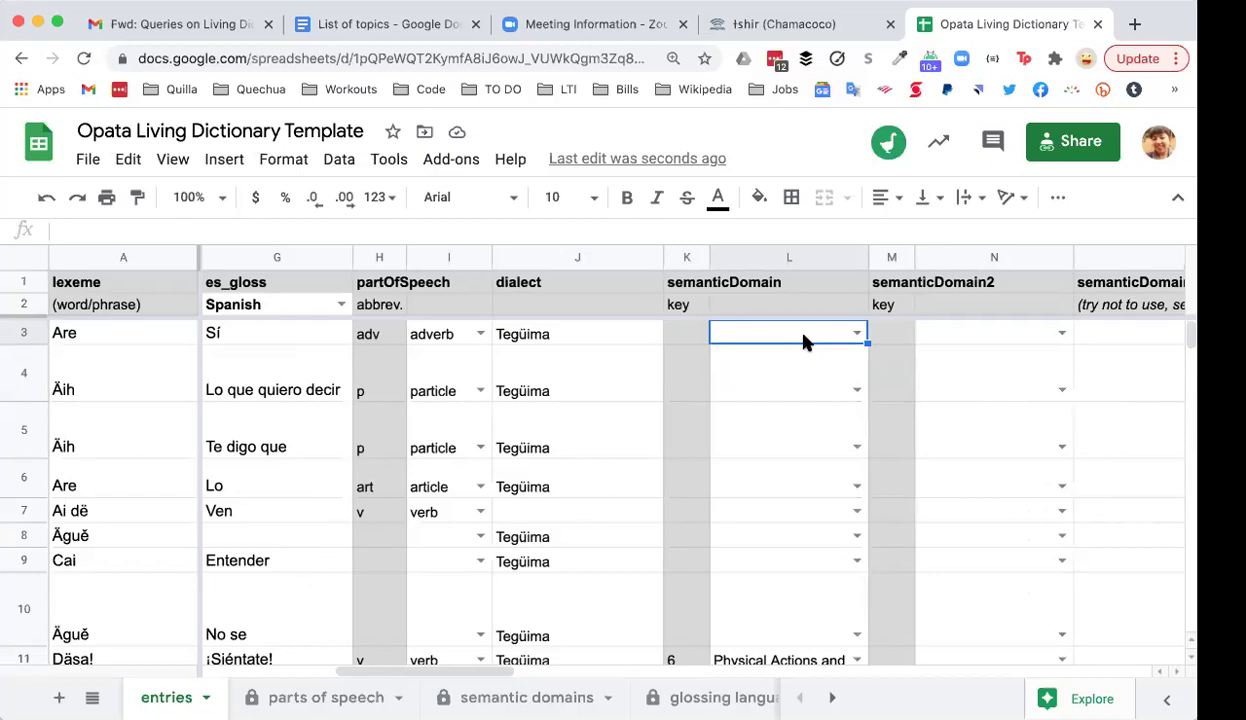
{"action": "key", "text": "Right"}
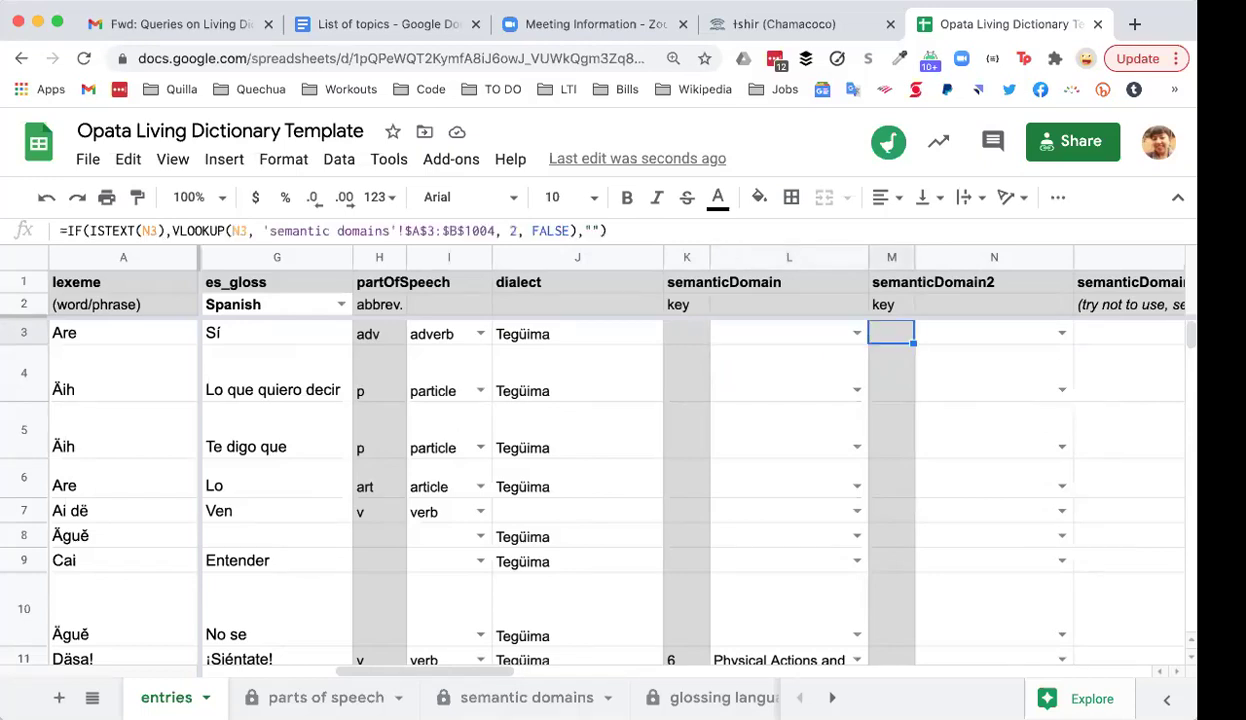
{"action": "key", "text": "Right"}
{"action": "key", "text": "Right"}
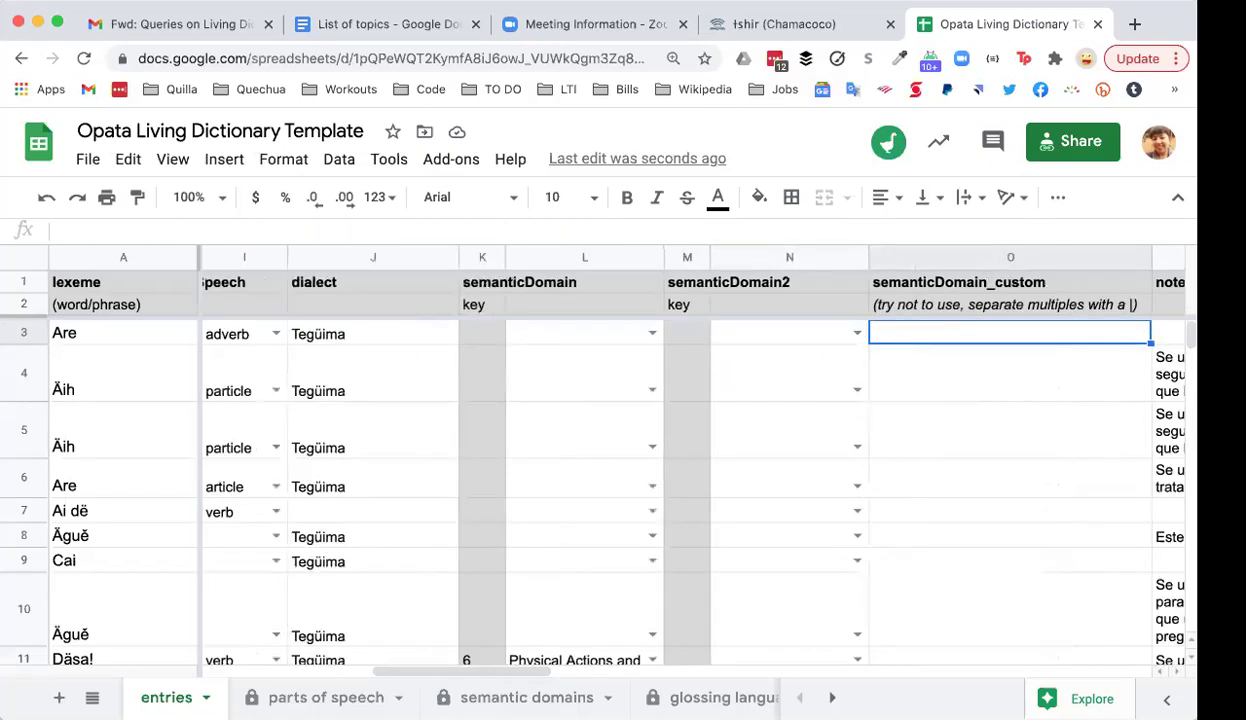
{"action": "key", "text": "Right"}
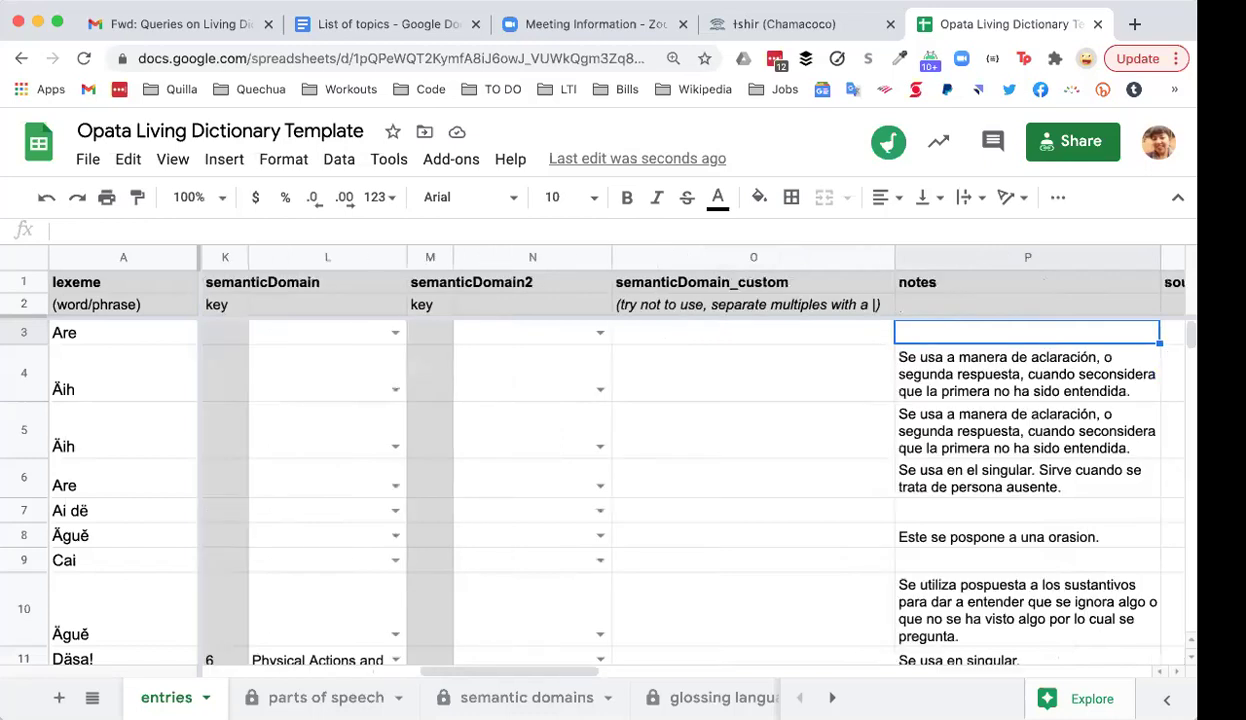
{"action": "key", "text": "Left"}
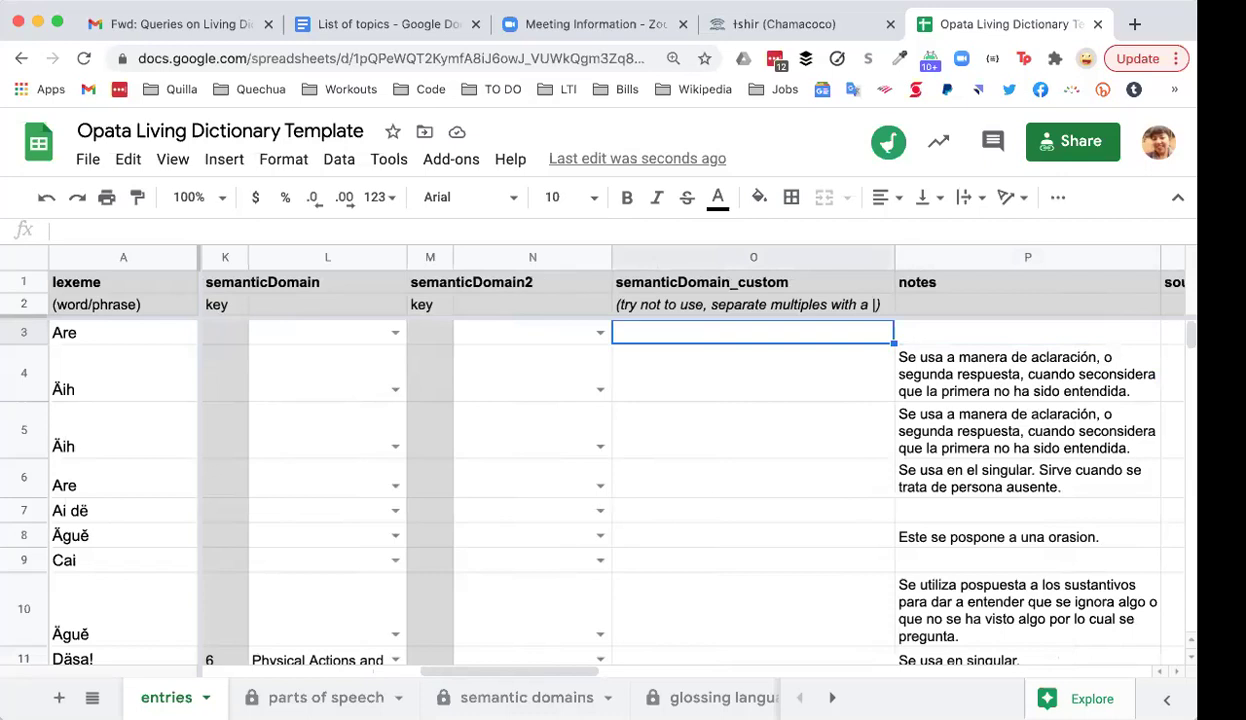
{"action": "key", "text": "Right"}
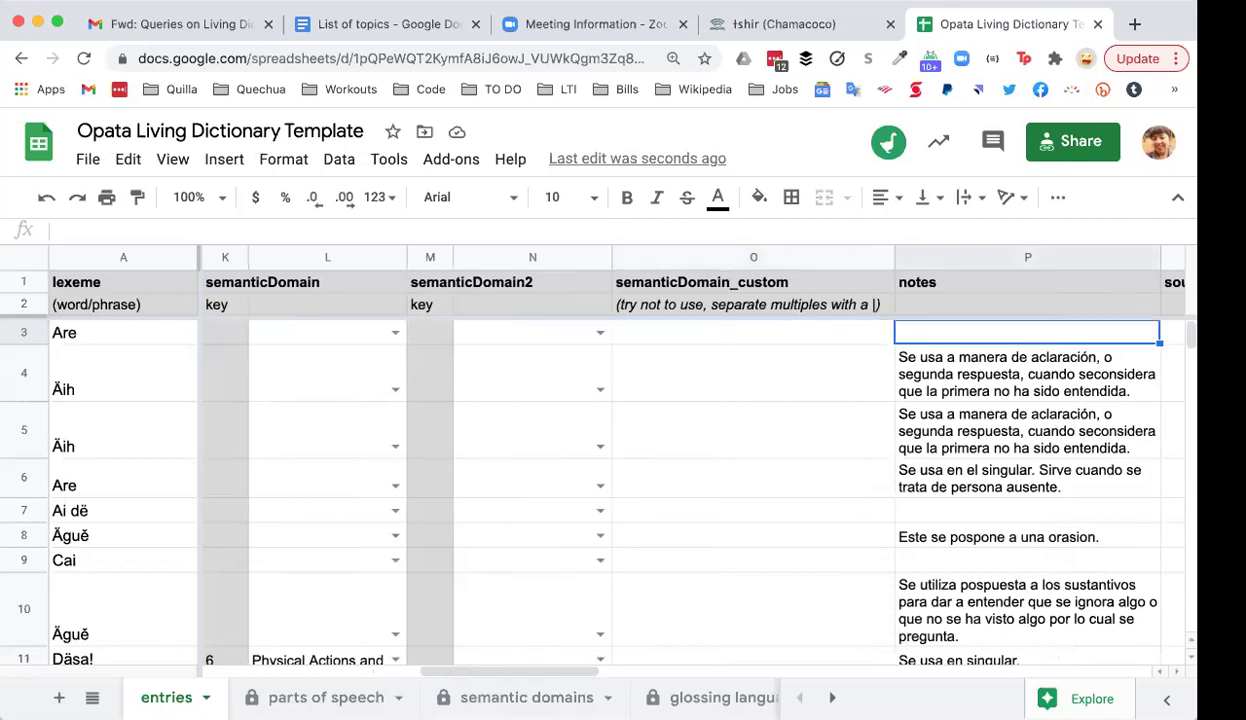
{"action": "key", "text": "Right"}
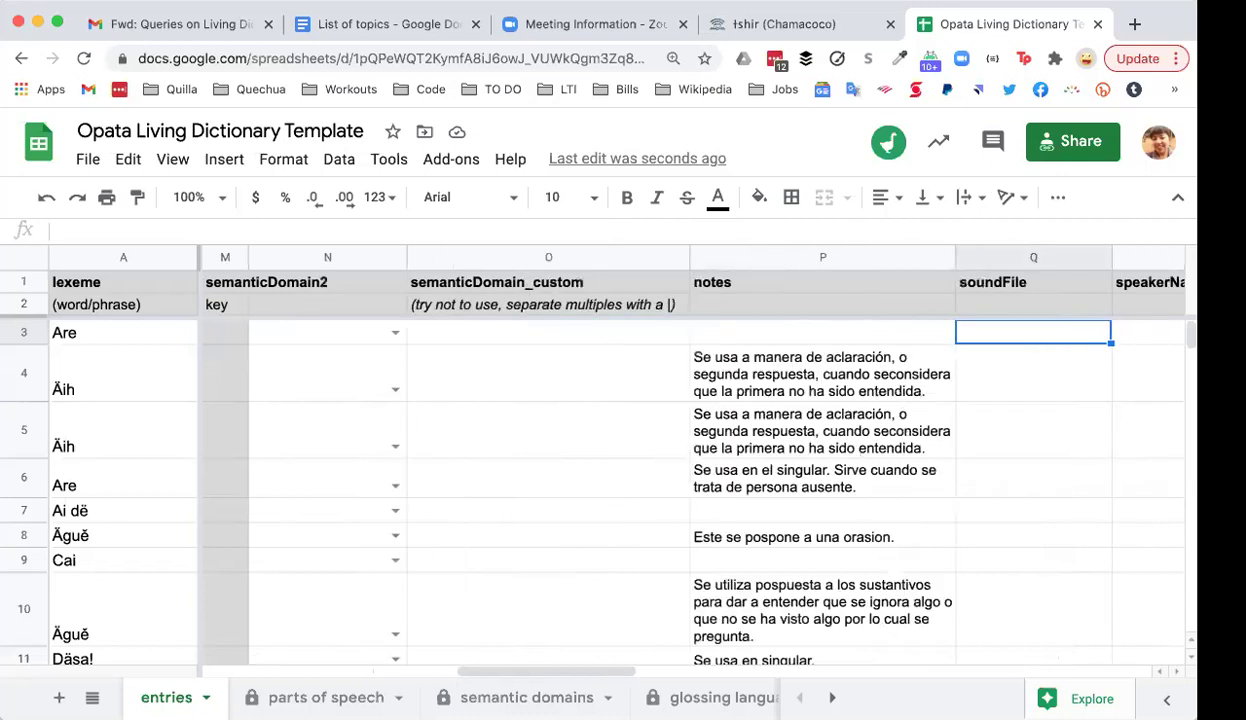
{"action": "key", "text": "Left"}
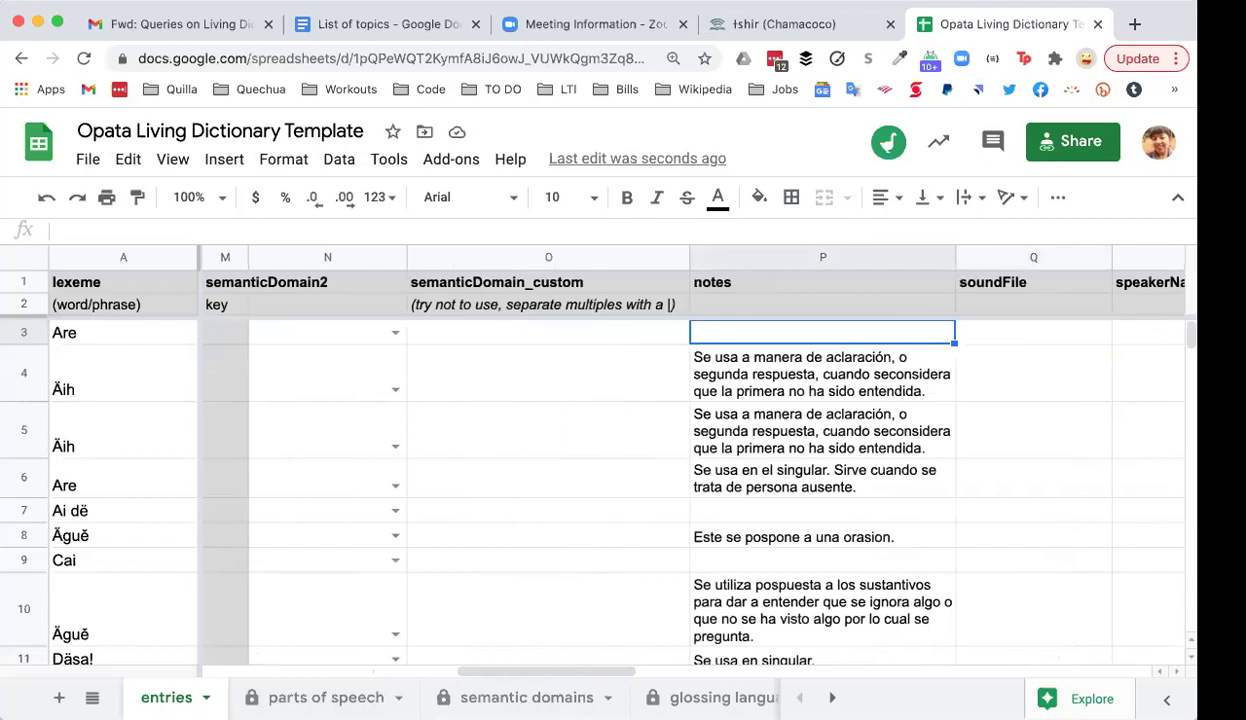
{"action": "key", "text": "Down"}
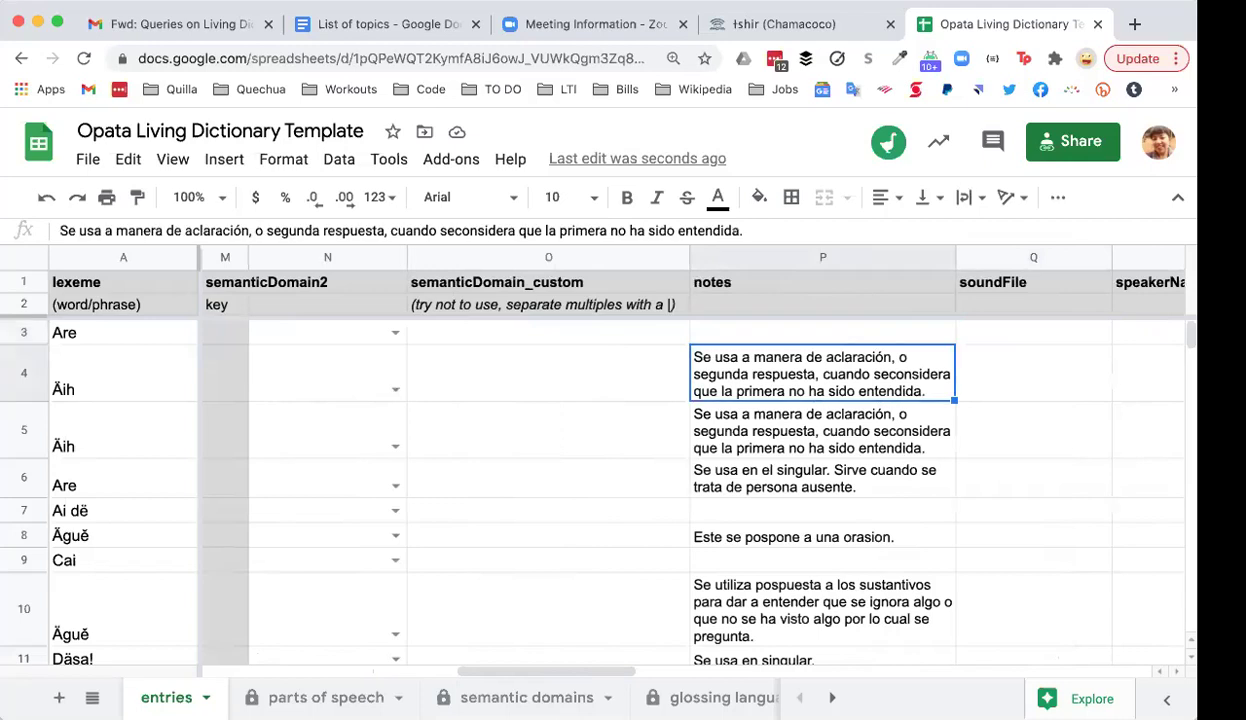
Step: Widen the notes column and step along Äih's row 4 through gloss, domains, notes and speaker fields
{"action": "left_click_drag", "start_coordinate": [955, 257], "coordinate": [1027, 257]}
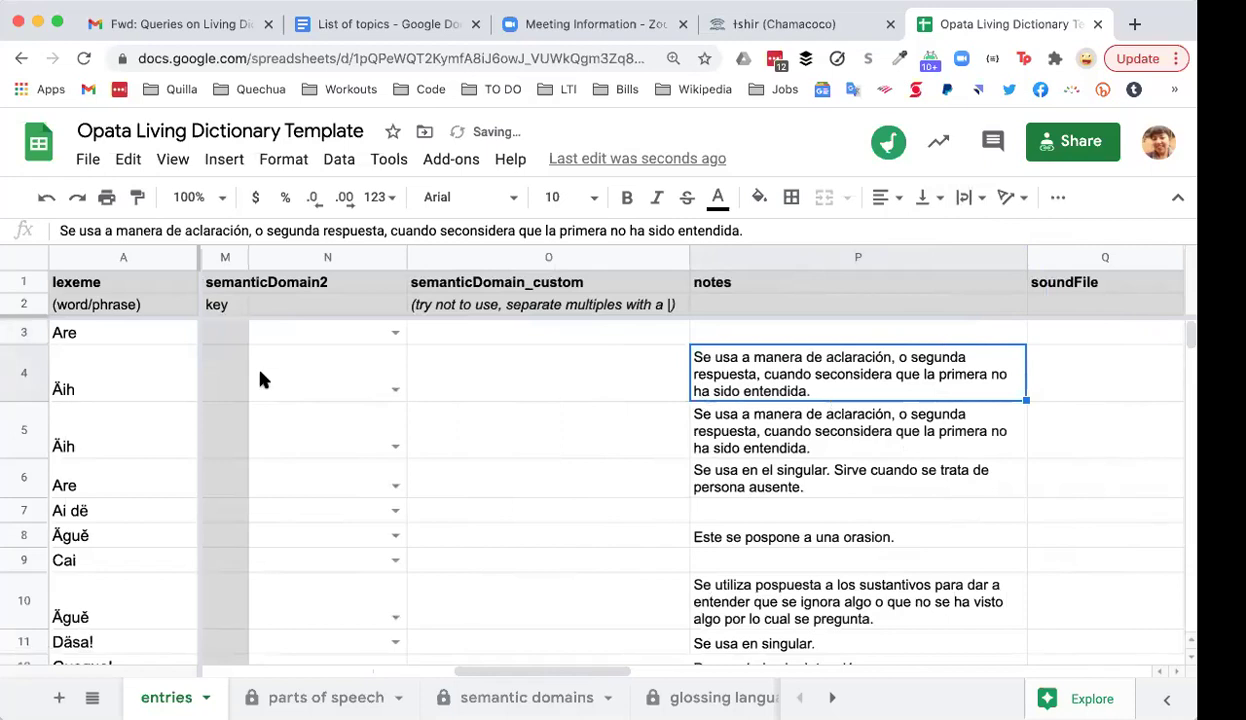
{"action": "left_click", "coordinate": [145, 381]}
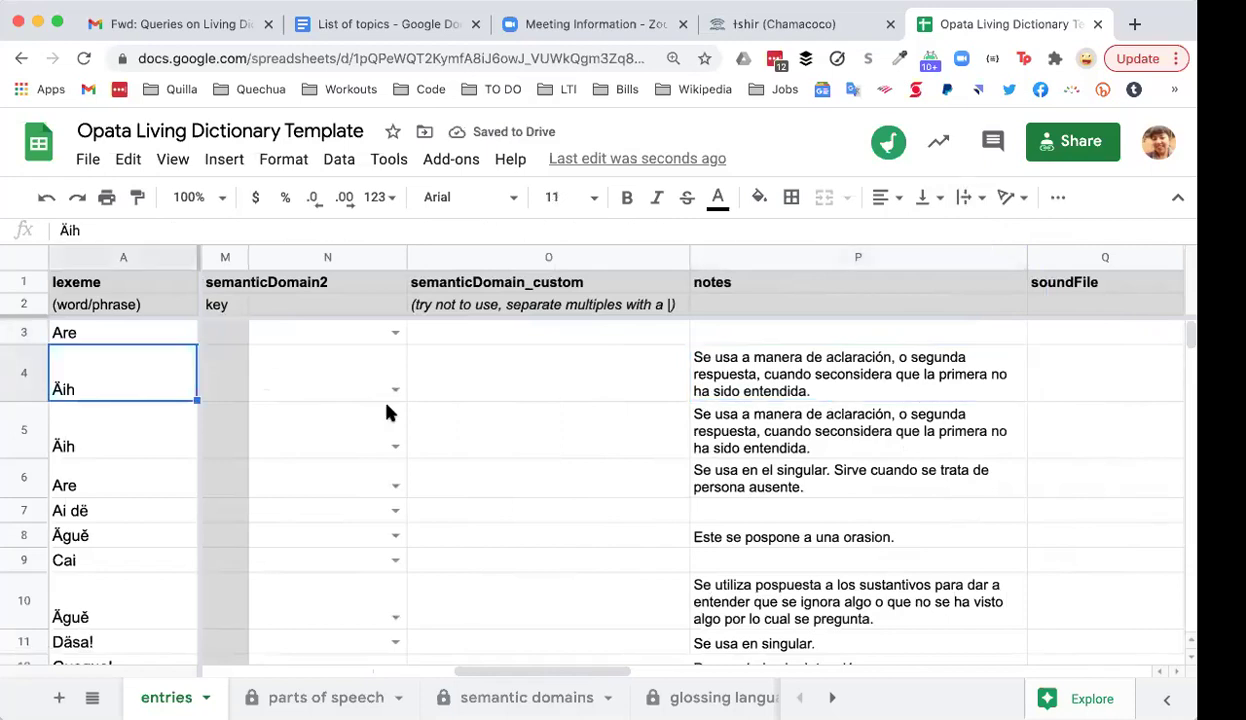
{"action": "scroll", "coordinate": [388, 412], "scroll_direction": "left", "scroll_amount": 10}
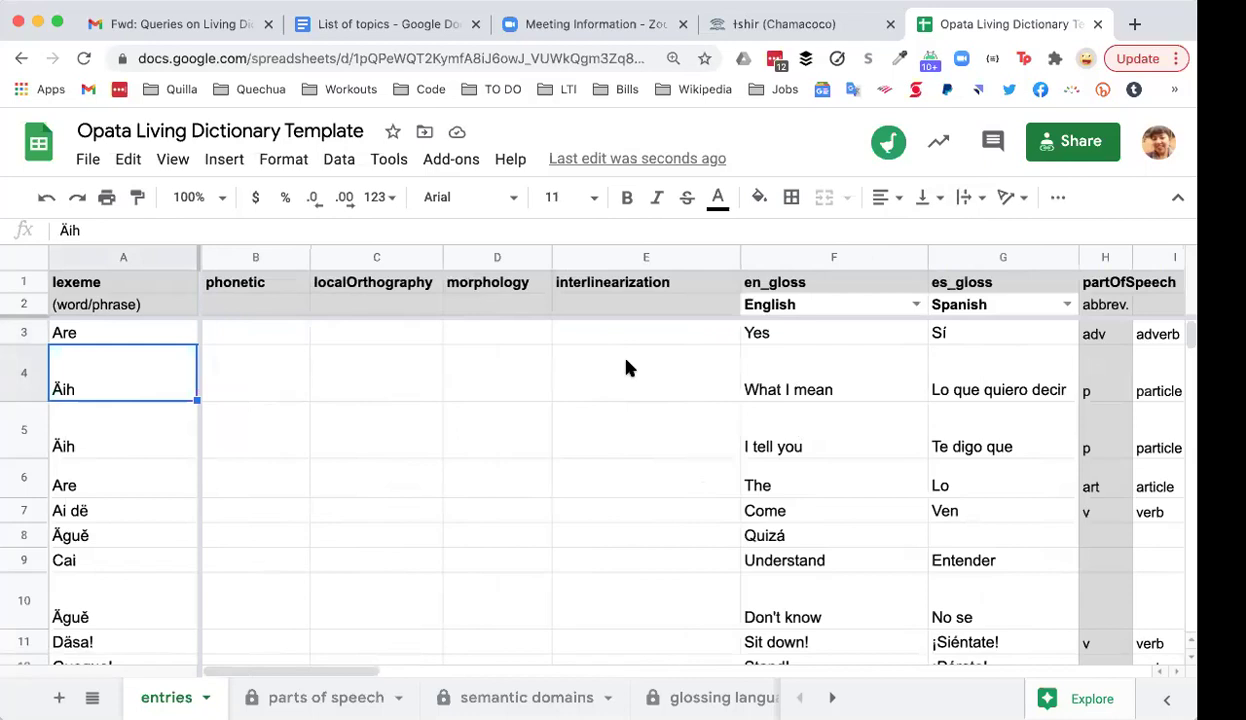
{"action": "key", "text": "Right"}
{"action": "key", "text": "Right"}
{"action": "key", "text": "Right"}
{"action": "key", "text": "Right"}
{"action": "key", "text": "Right"}
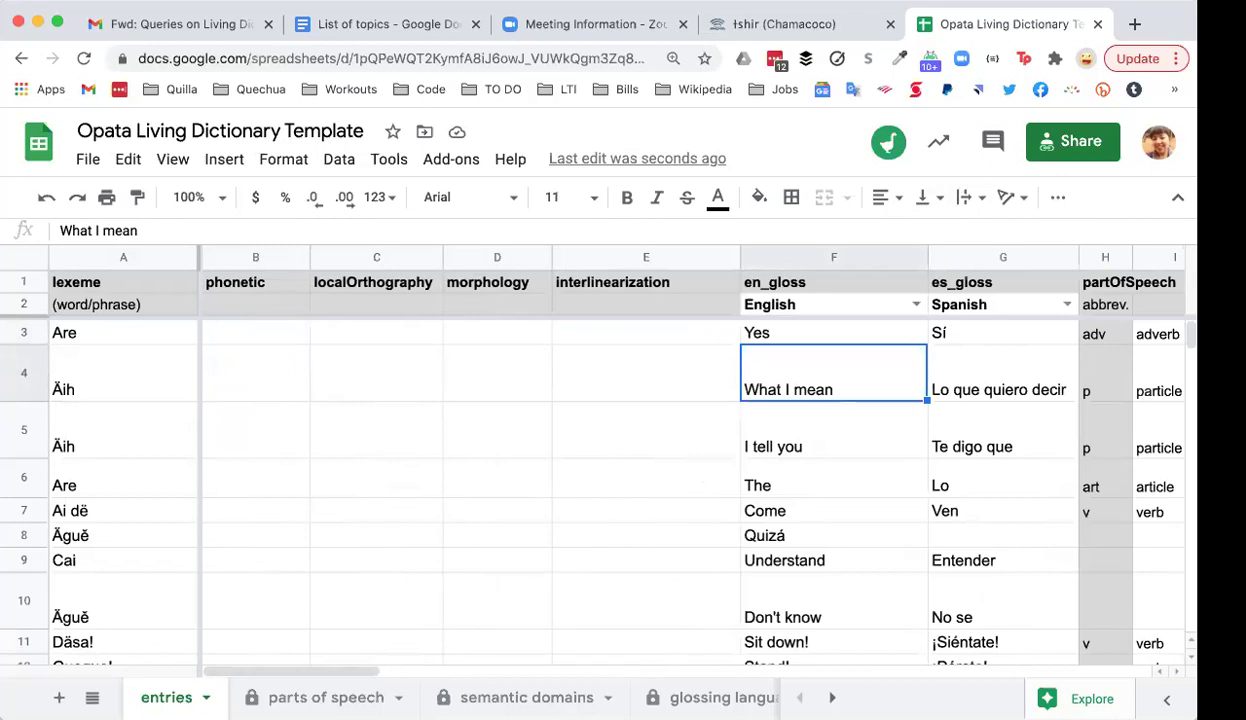
{"action": "key", "text": "Right"}
{"action": "key", "text": "Right"}
{"action": "key", "text": "Right"}
{"action": "key", "text": "Right"}
{"action": "key", "text": "Right"}
{"action": "key", "text": "Right"}
{"action": "key", "text": "Right"}
{"action": "key", "text": "Right"}
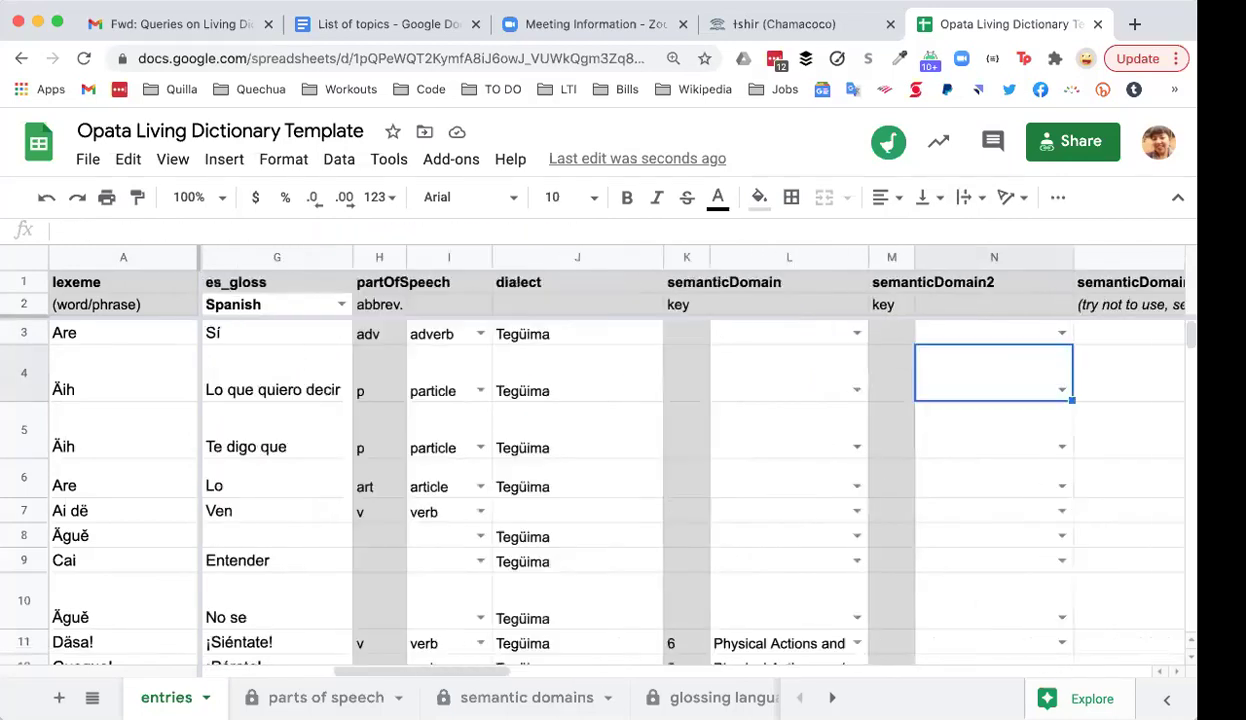
{"action": "key", "text": "Right"}
{"action": "key", "text": "Right"}
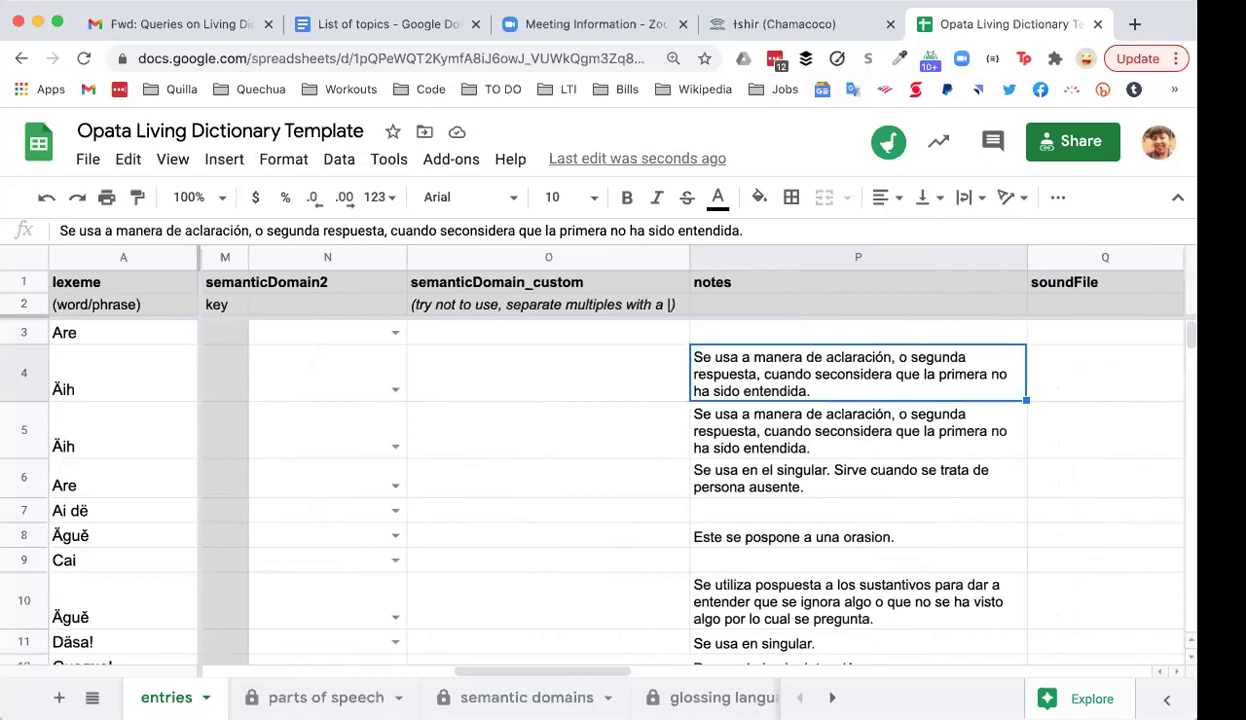
{"action": "key", "text": "Down"}
{"action": "key", "text": "Down"}
{"action": "key", "text": "Down"}
{"action": "key", "text": "Down"}
{"action": "key", "text": "Down"}
{"action": "key", "text": "Down"}
{"action": "key", "text": "Down"}
{"action": "key", "text": "Down"}
{"action": "key", "text": "Down"}
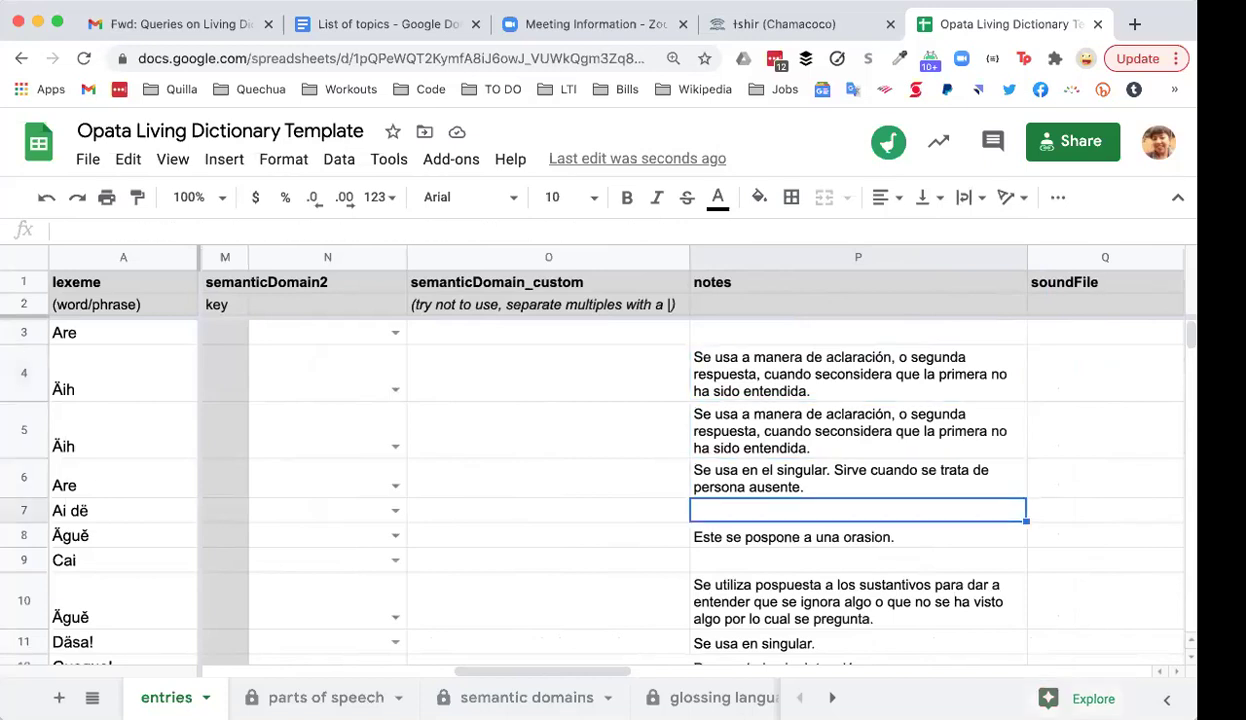
{"action": "key", "text": "Up"}
{"action": "key", "text": "Up"}
{"action": "key", "text": "Up"}
{"action": "key", "text": "Up"}
{"action": "key", "text": "Up"}
{"action": "key", "text": "Up"}
{"action": "key", "text": "Up"}
{"action": "key", "text": "Up"}
{"action": "key", "text": "Up"}
{"action": "key", "text": "Up"}
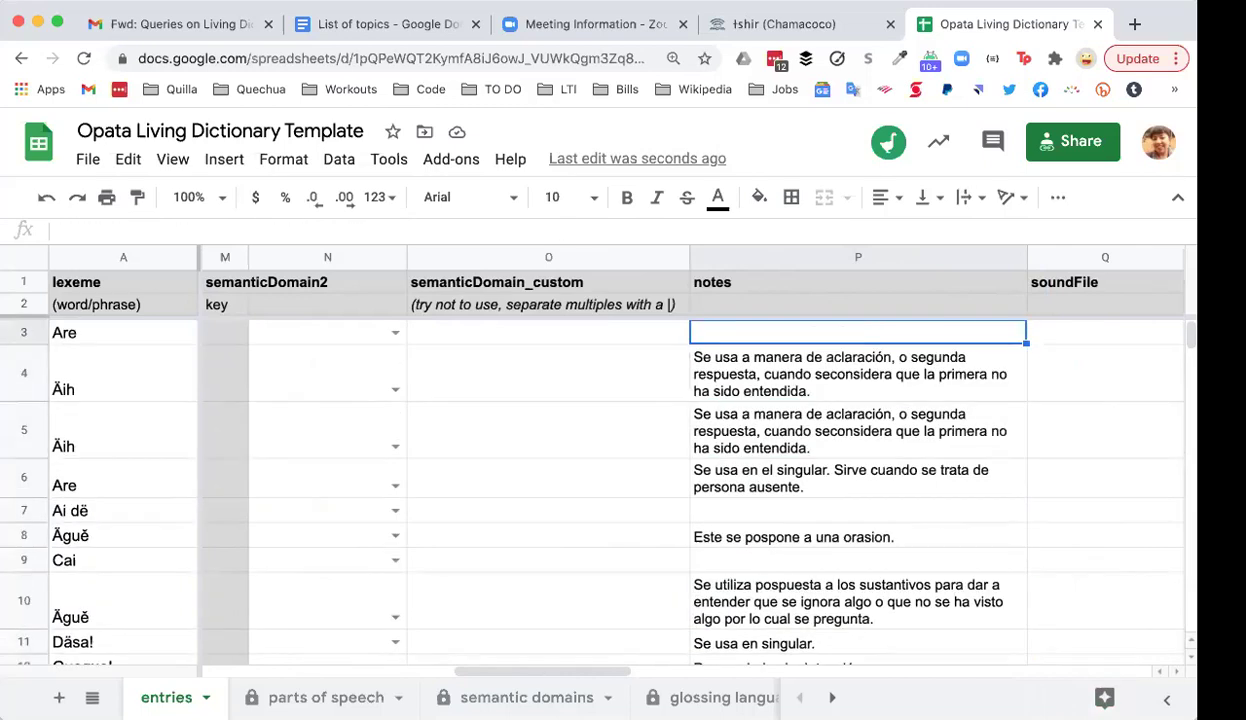
{"action": "key", "text": "Down"}
{"action": "key", "text": "Right"}
{"action": "key", "text": "Right"}
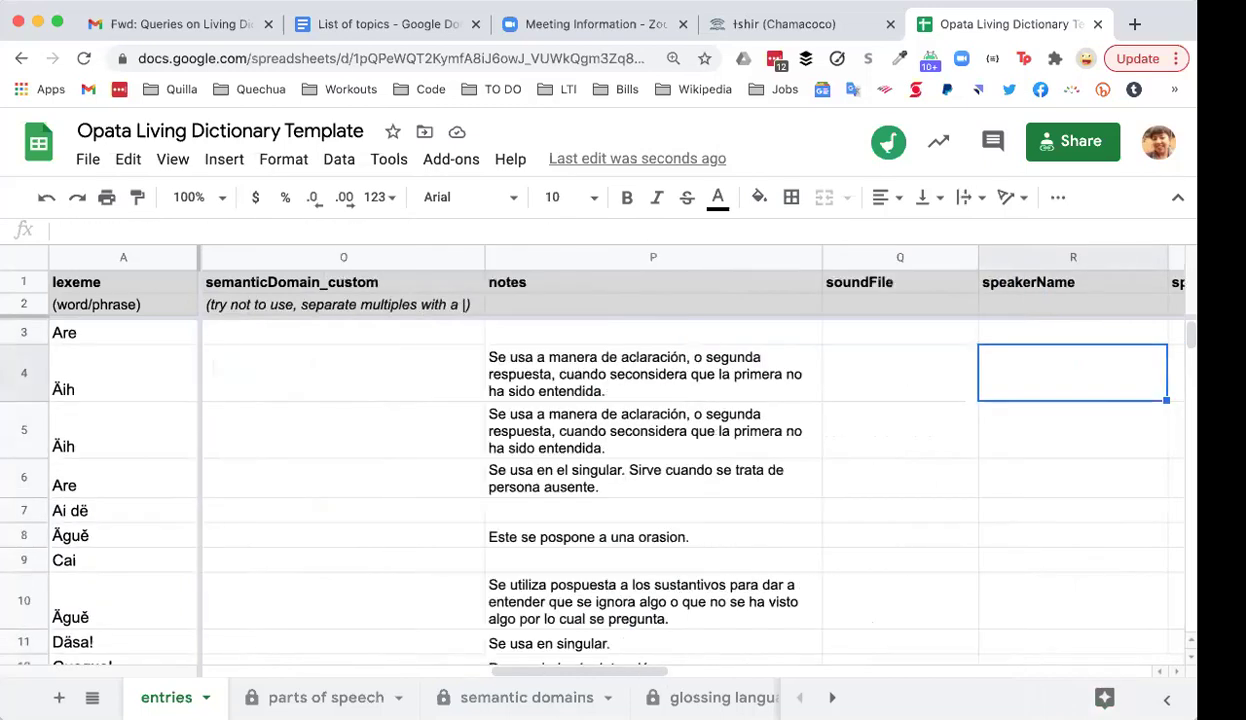
{"action": "key", "text": "Right"}
{"action": "key", "text": "Left"}
{"action": "key", "text": "Left"}
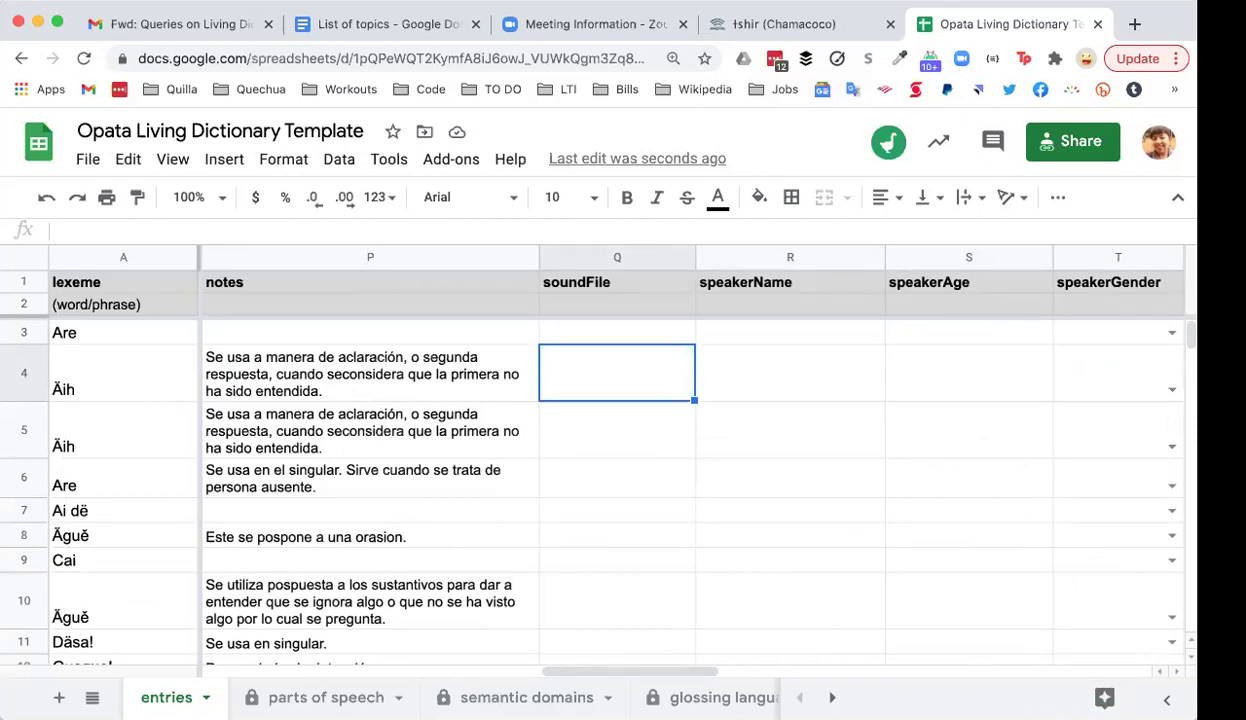
Step: Recheck Äih's note and 'What I mean' gloss, then switch to the ɨshir (Chamacoco) entries list
{"action": "left_click", "coordinate": [370, 373]}
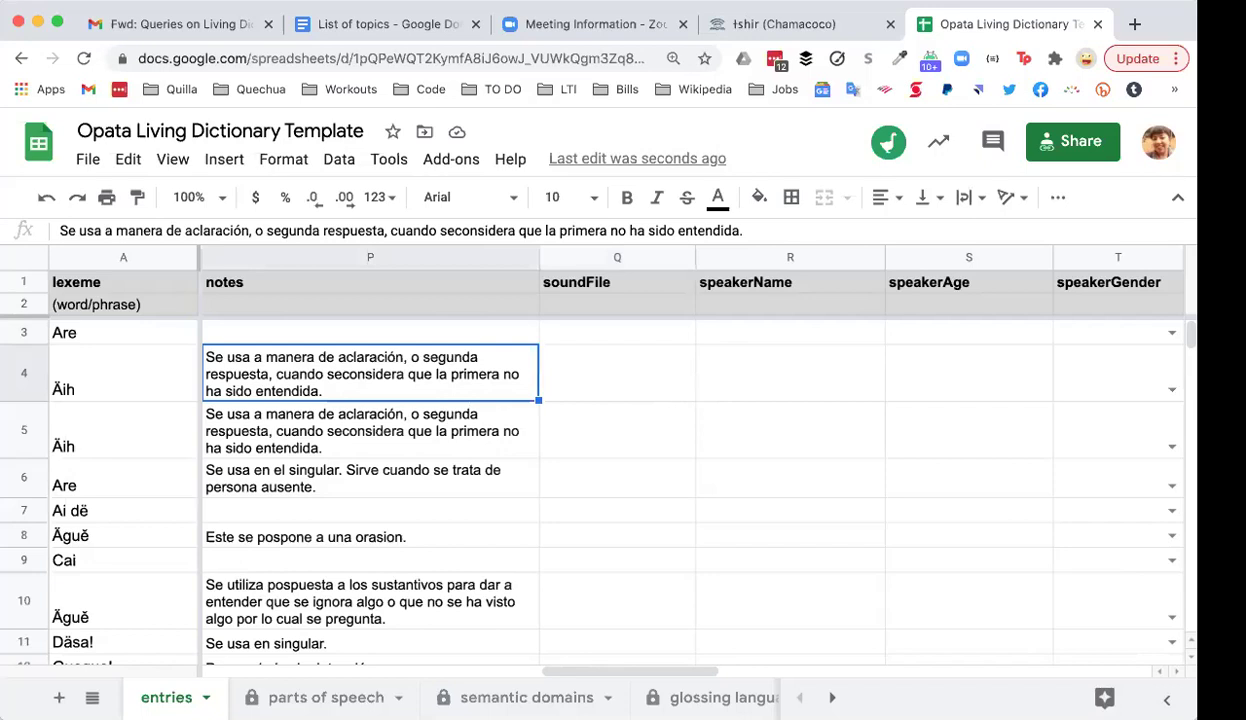
{"action": "key", "text": "Left"}
{"action": "key", "text": "Left"}
{"action": "key", "text": "Left"}
{"action": "key", "text": "Left"}
{"action": "key", "text": "Left"}
{"action": "key", "text": "Left"}
{"action": "key", "text": "Left"}
{"action": "key", "text": "Left"}
{"action": "key", "text": "Left"}
{"action": "key", "text": "Left"}
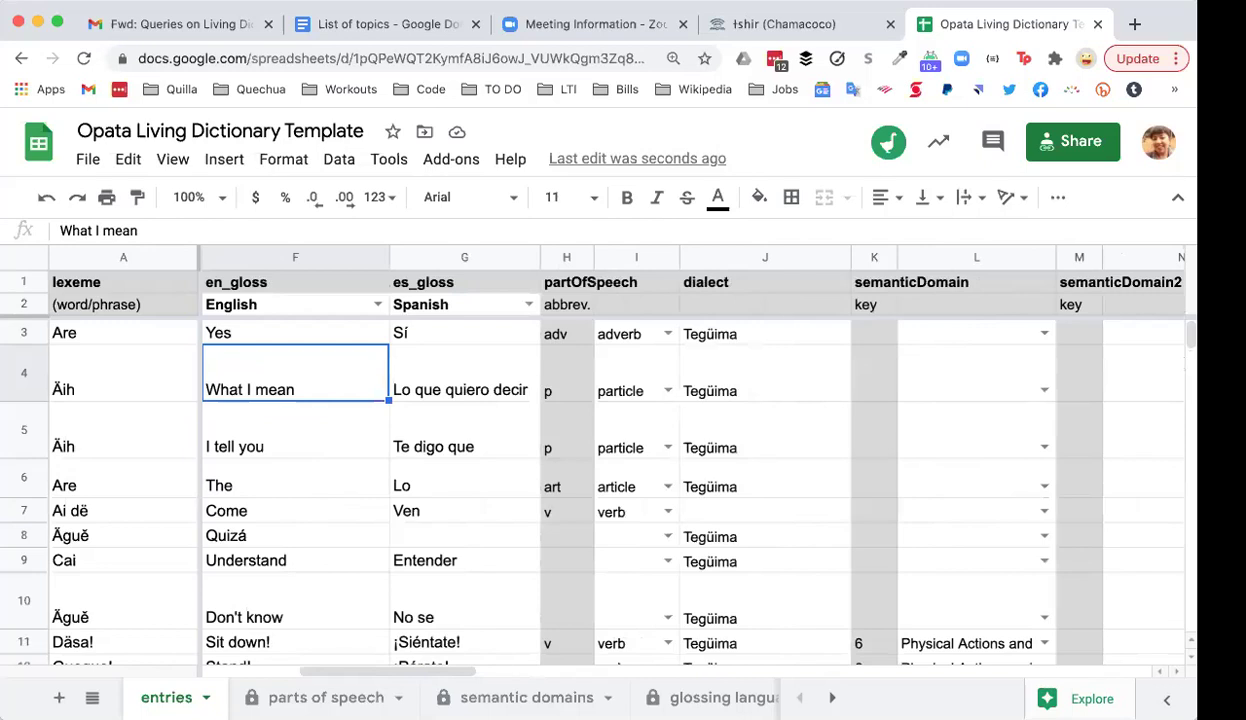
{"action": "key", "text": "Right"}
{"action": "key", "text": "Right"}
{"action": "key", "text": "Right"}
{"action": "key", "text": "Right"}
{"action": "key", "text": "Right"}
{"action": "key", "text": "Right"}
{"action": "key", "text": "Right"}
{"action": "key", "text": "Right"}
{"action": "key", "text": "Right"}
{"action": "key", "text": "Right"}
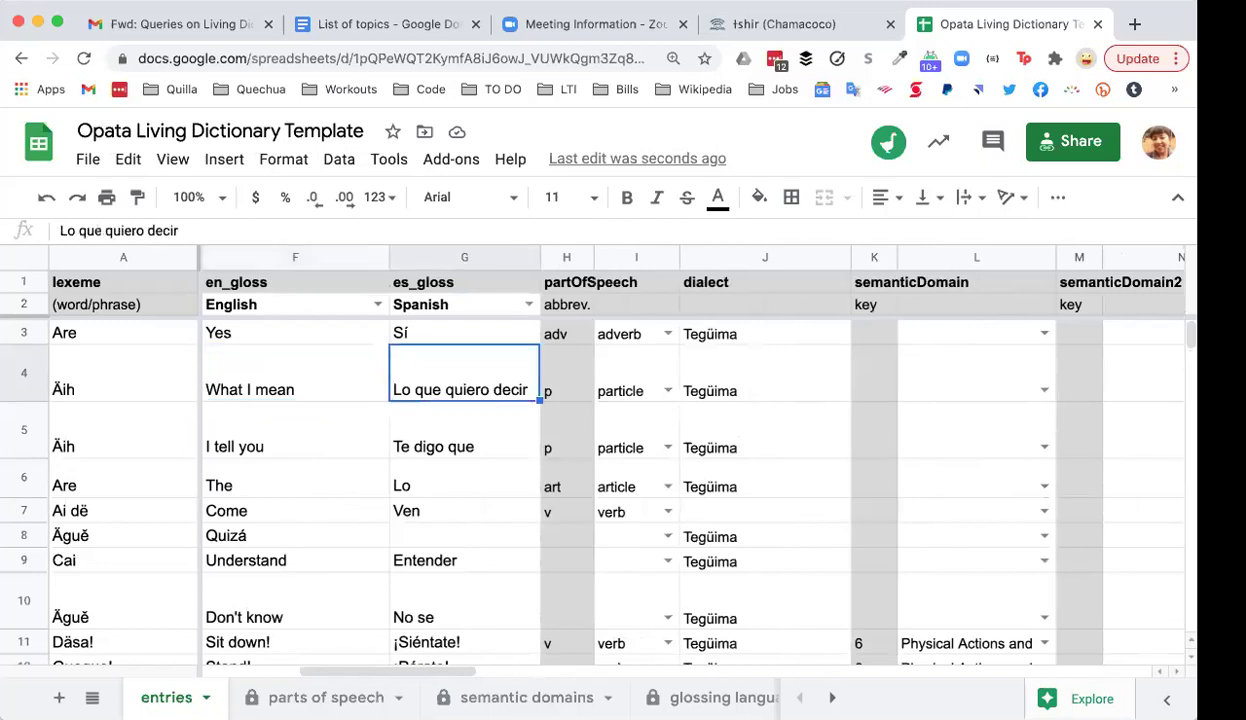
{"action": "key", "text": "Right"}
{"action": "key", "text": "Right"}
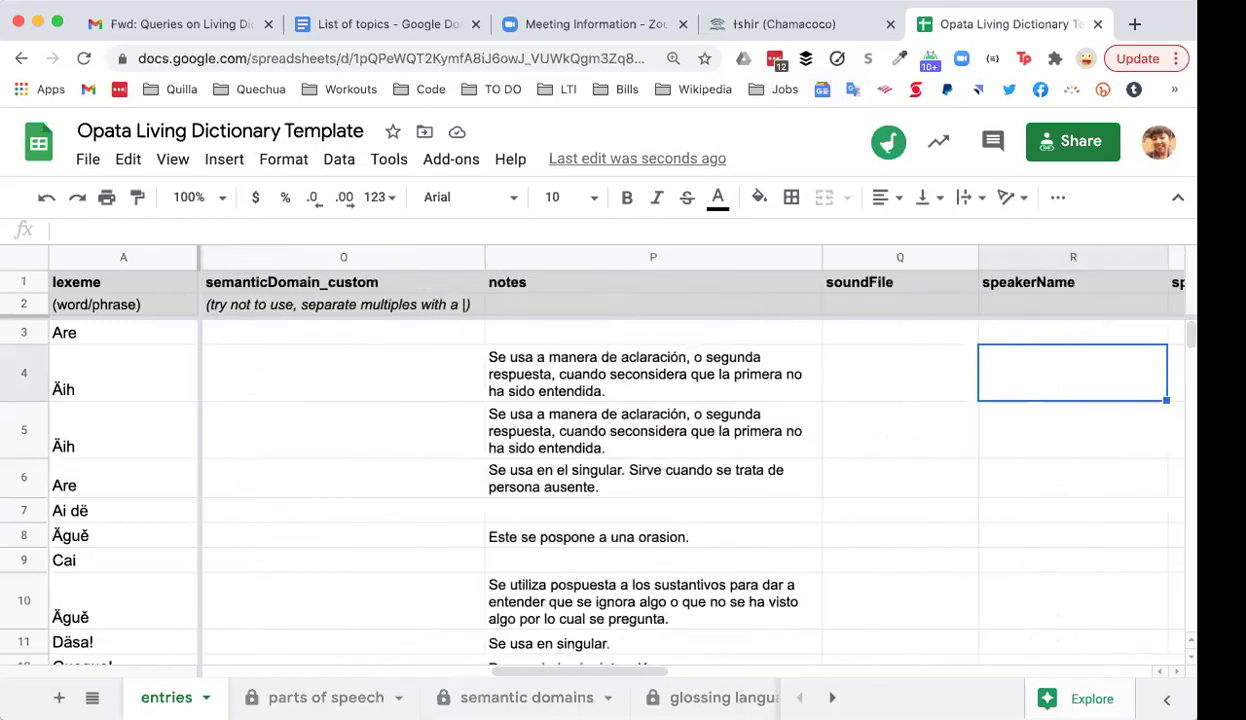
{"action": "key", "text": "Left"}
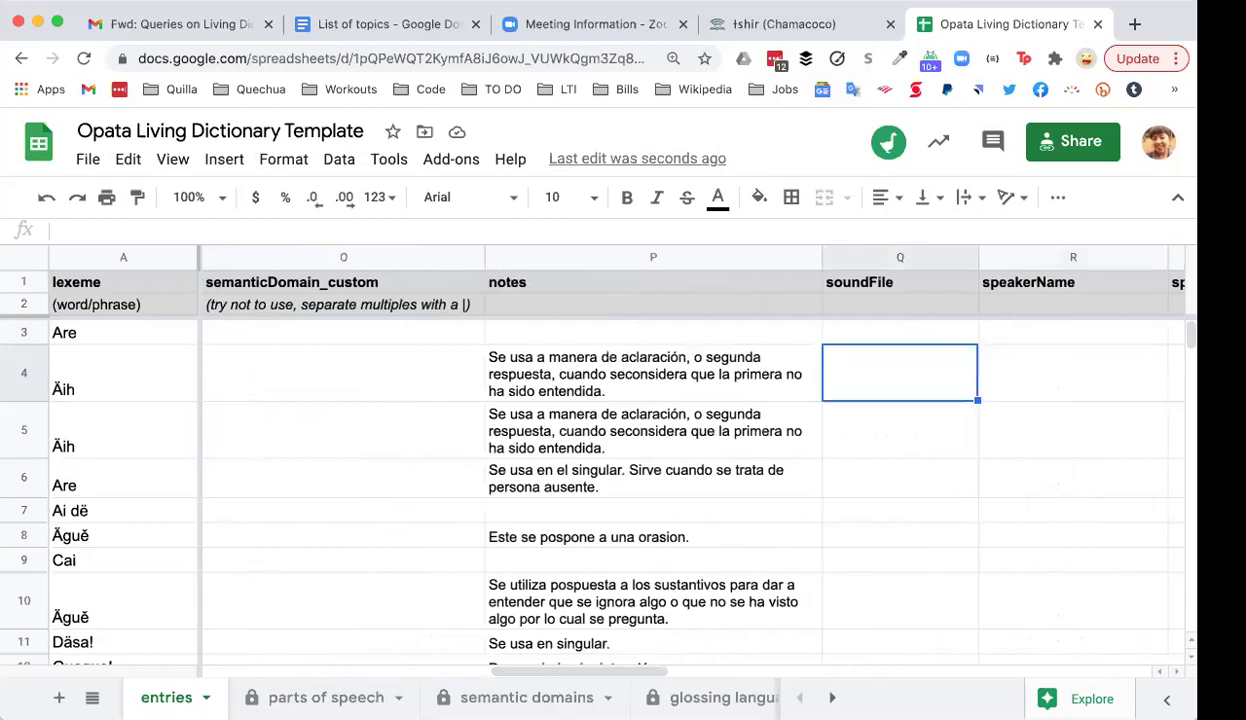
{"action": "left_click", "coordinate": [800, 22]}
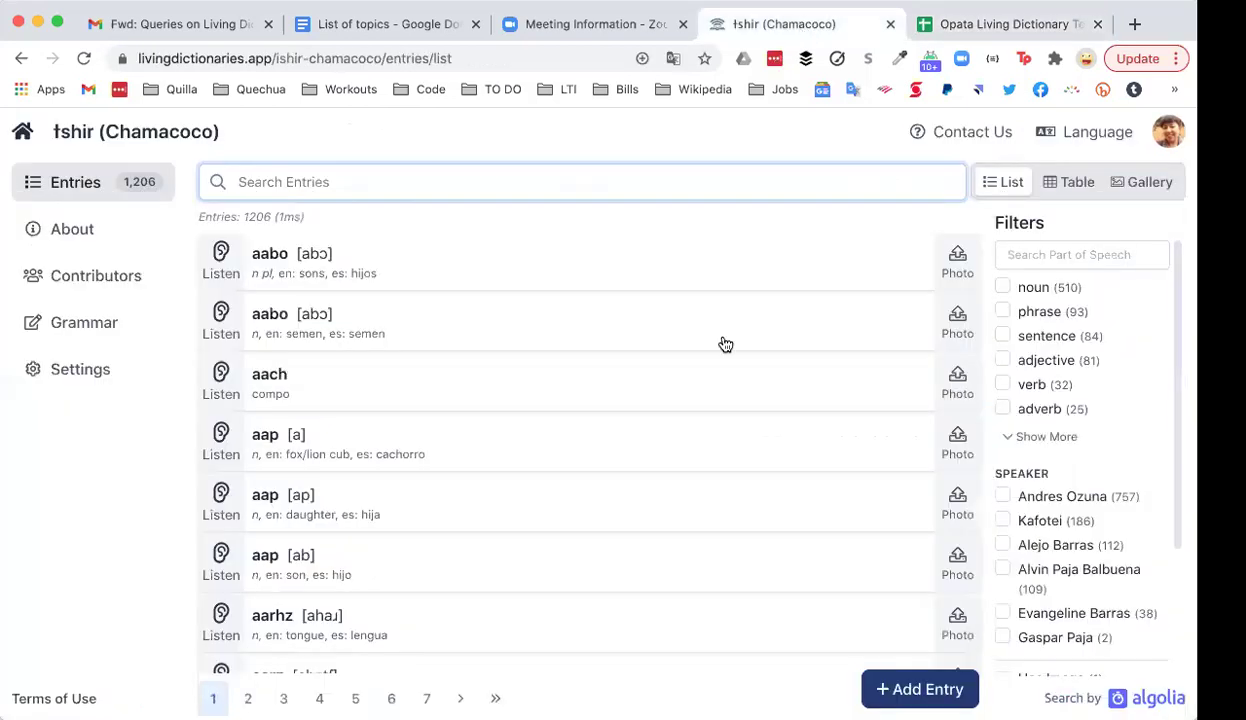
Step: Scroll the ɨshir entries list briefly and return to the Opata Living Dictionary Template sheet
{"action": "scroll", "coordinate": [367, 492], "scroll_direction": "down", "scroll_amount": 3}
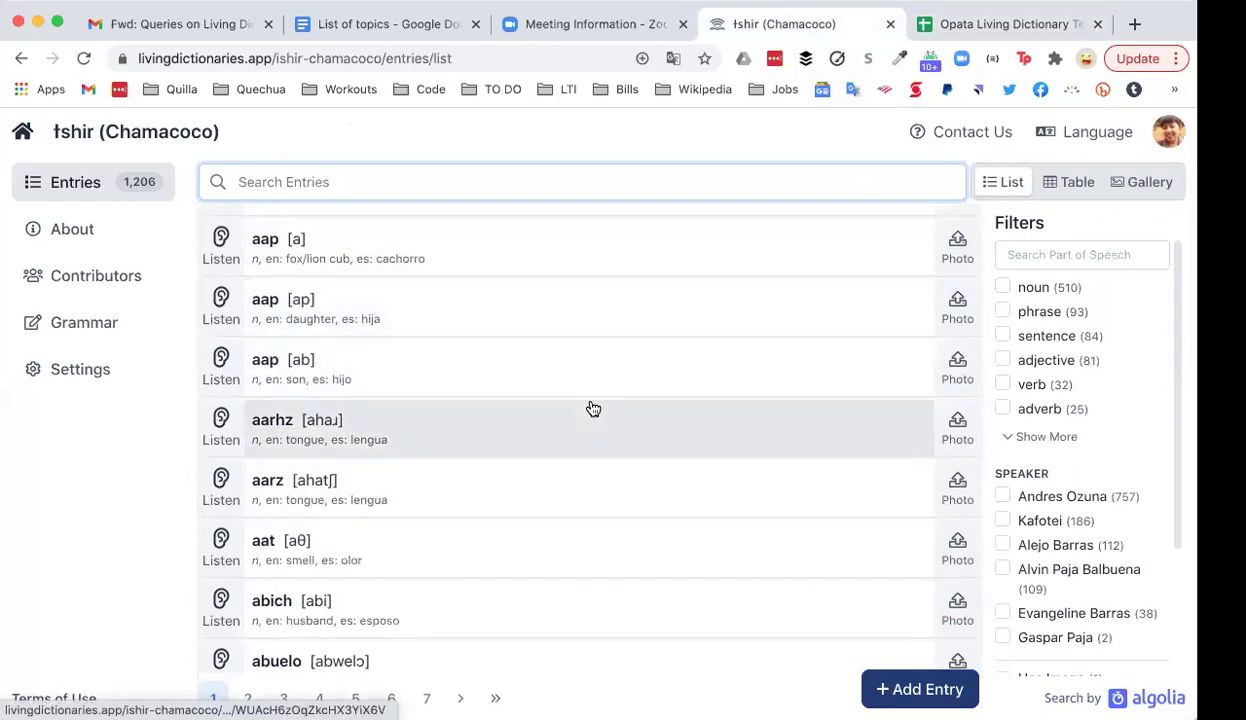
{"action": "left_click", "coordinate": [1010, 27]}
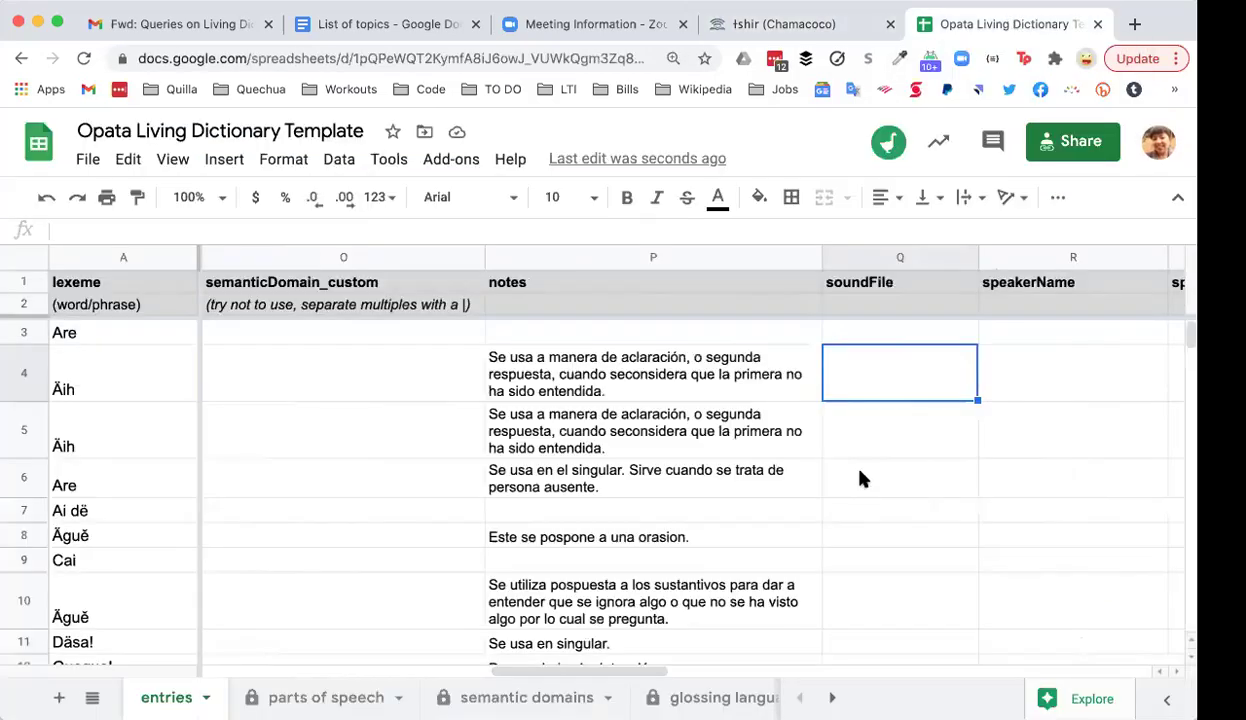
Step: Step through the empty speakerName, speakerAge, speakerGender, speakerHometown and photoFile cells to vernacular_exampleSentence
{"action": "key", "text": "Right"}
{"action": "key", "text": "Right"}
{"action": "key", "text": "Right"}
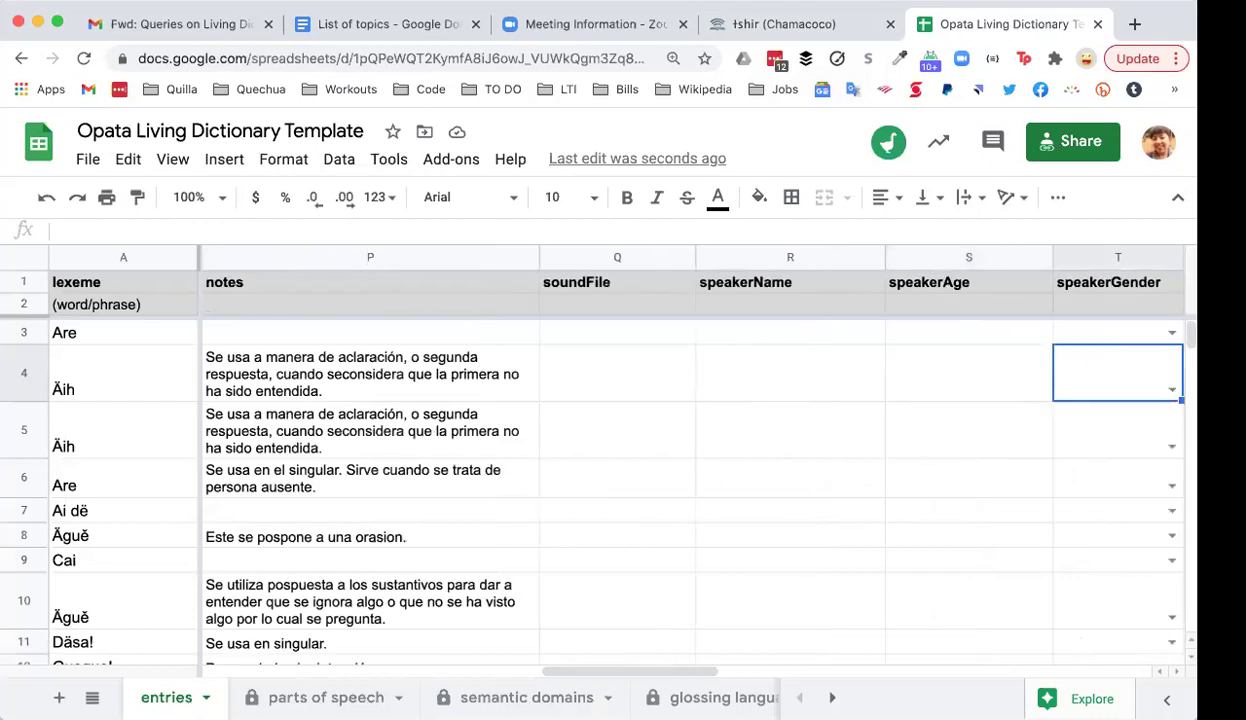
{"action": "key", "text": "Left"}
{"action": "key", "text": "Left"}
{"action": "key", "text": "Left"}
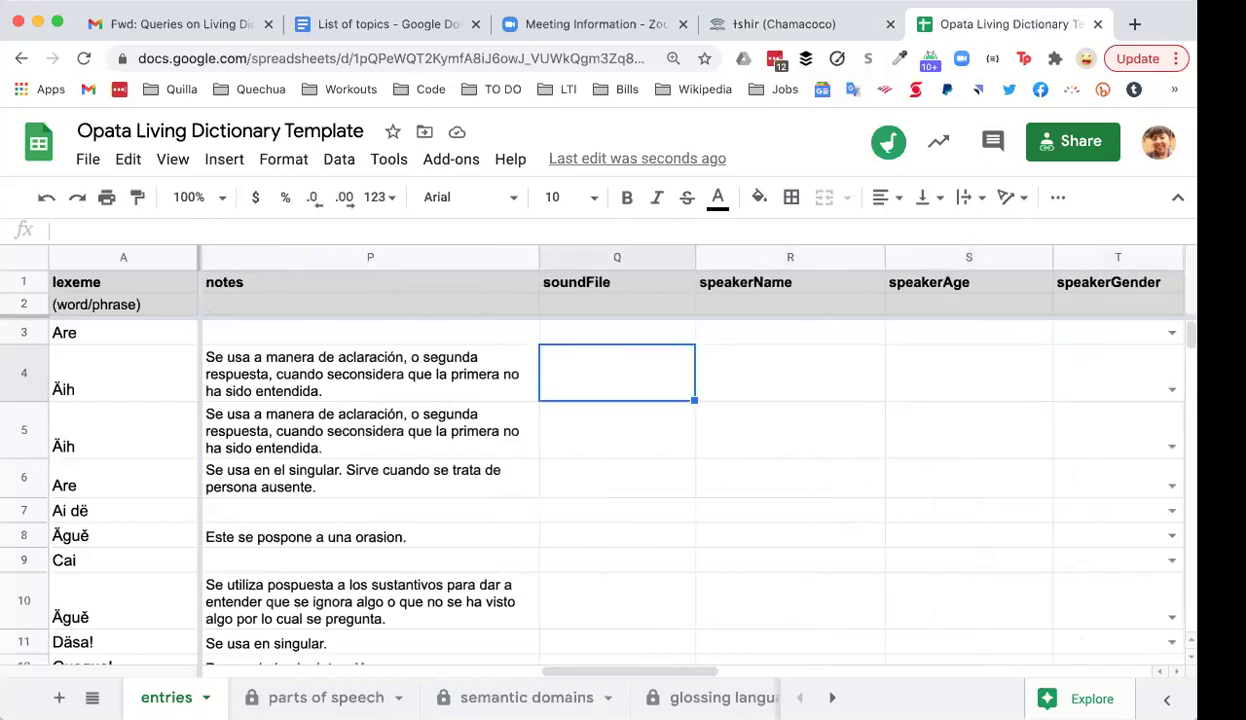
{"action": "key", "text": "Right"}
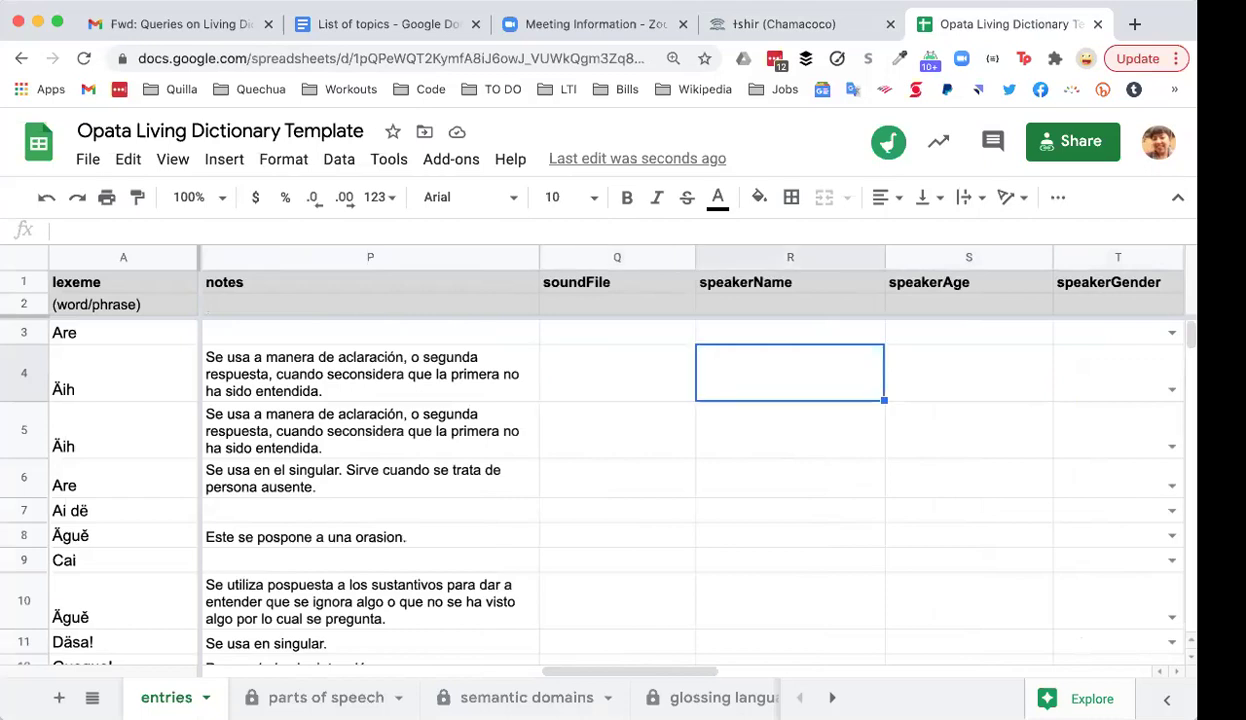
{"action": "key", "text": "Right"}
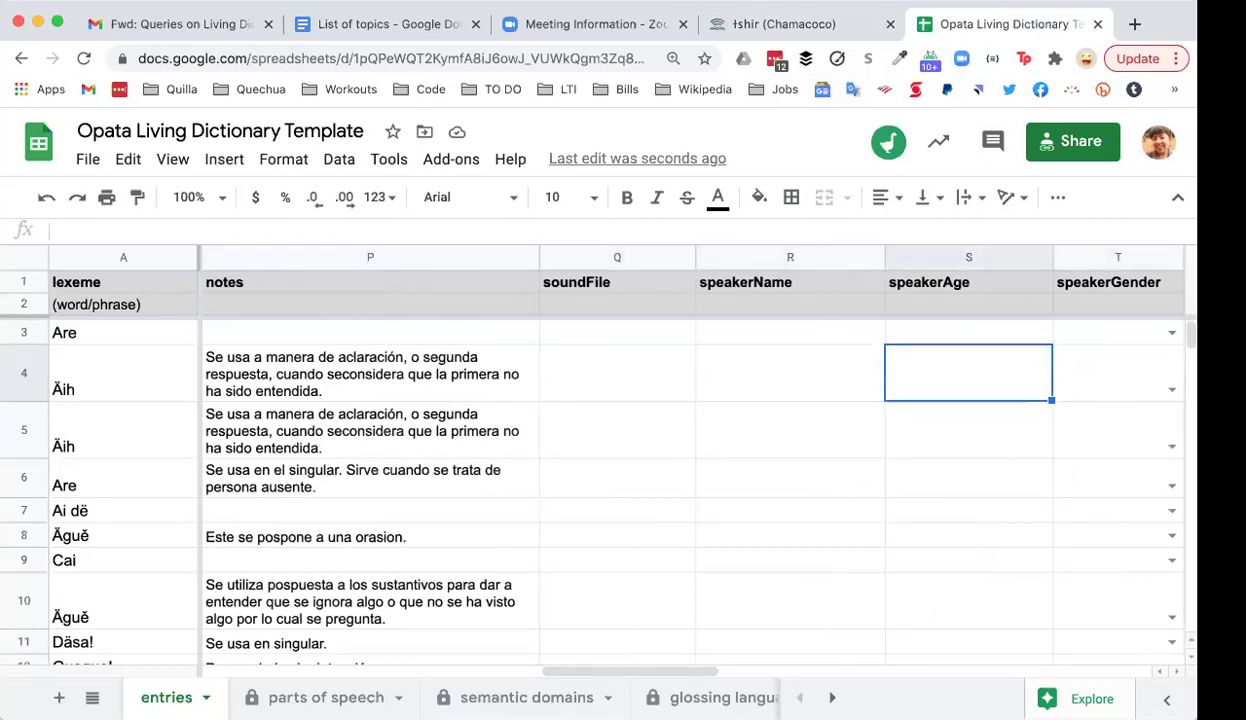
{"action": "key", "text": "Right"}
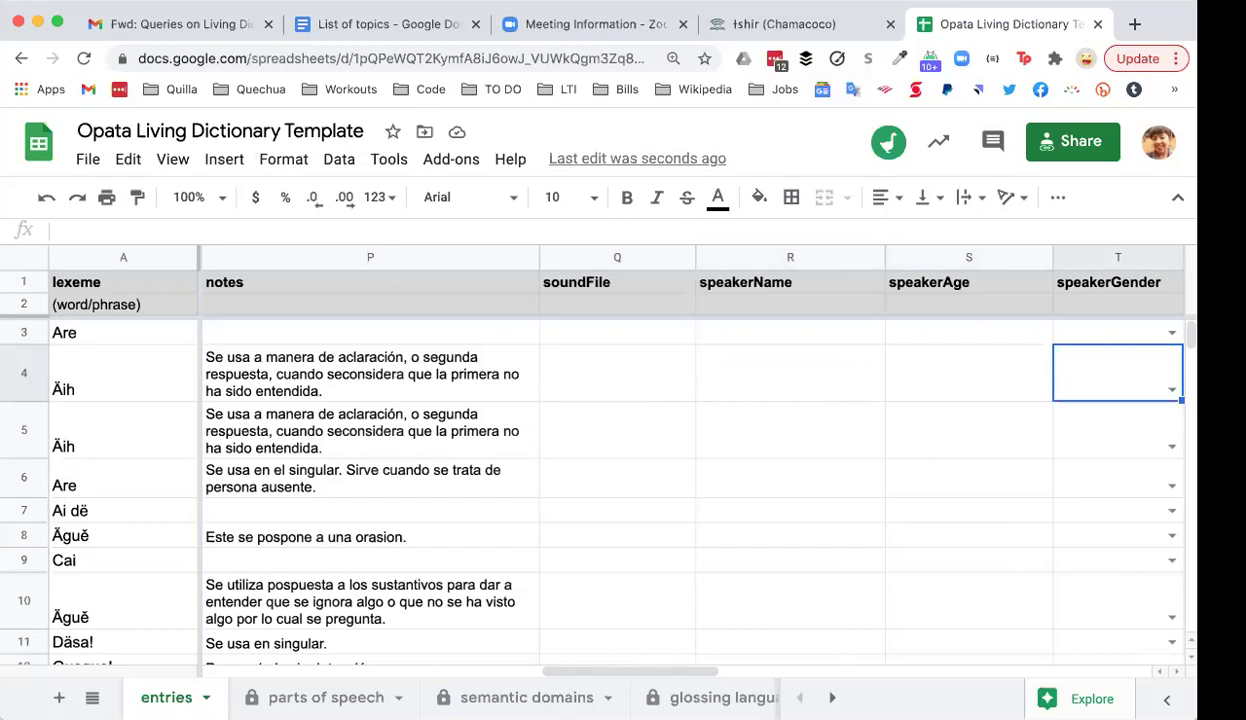
{"action": "key", "text": "Right"}
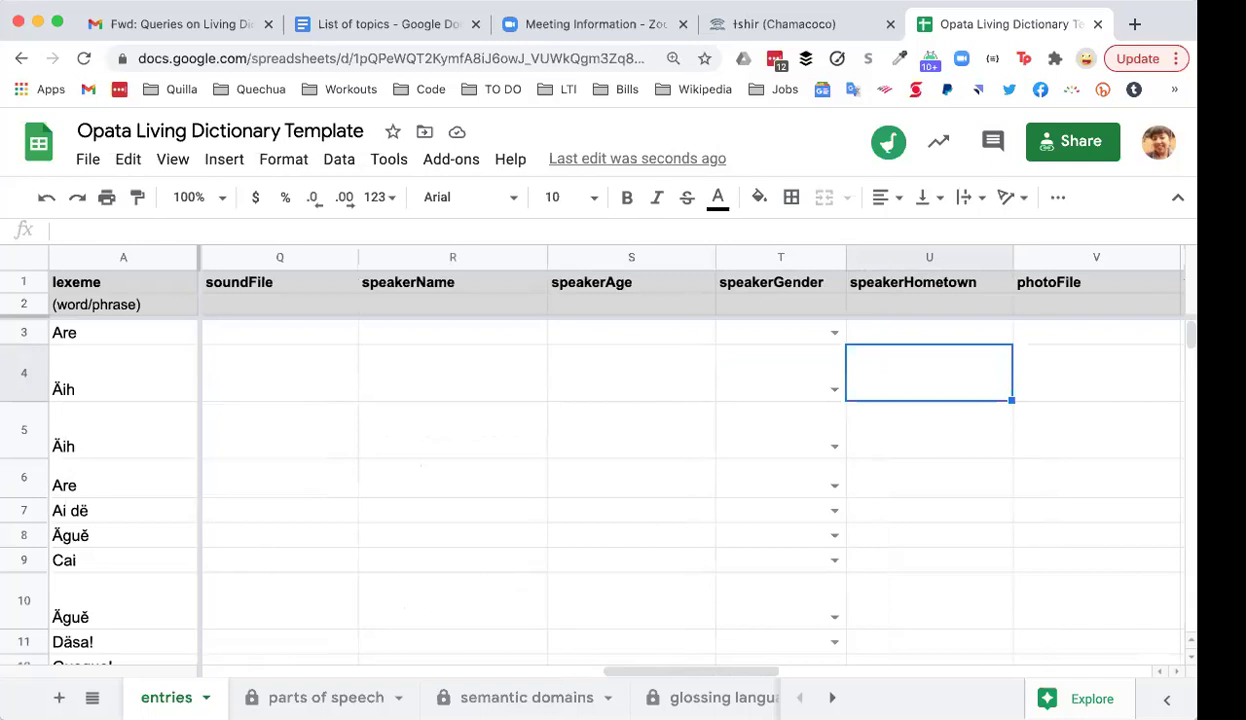
{"action": "key", "text": "Left"}
{"action": "key", "text": "Left"}
{"action": "key", "text": "Left"}
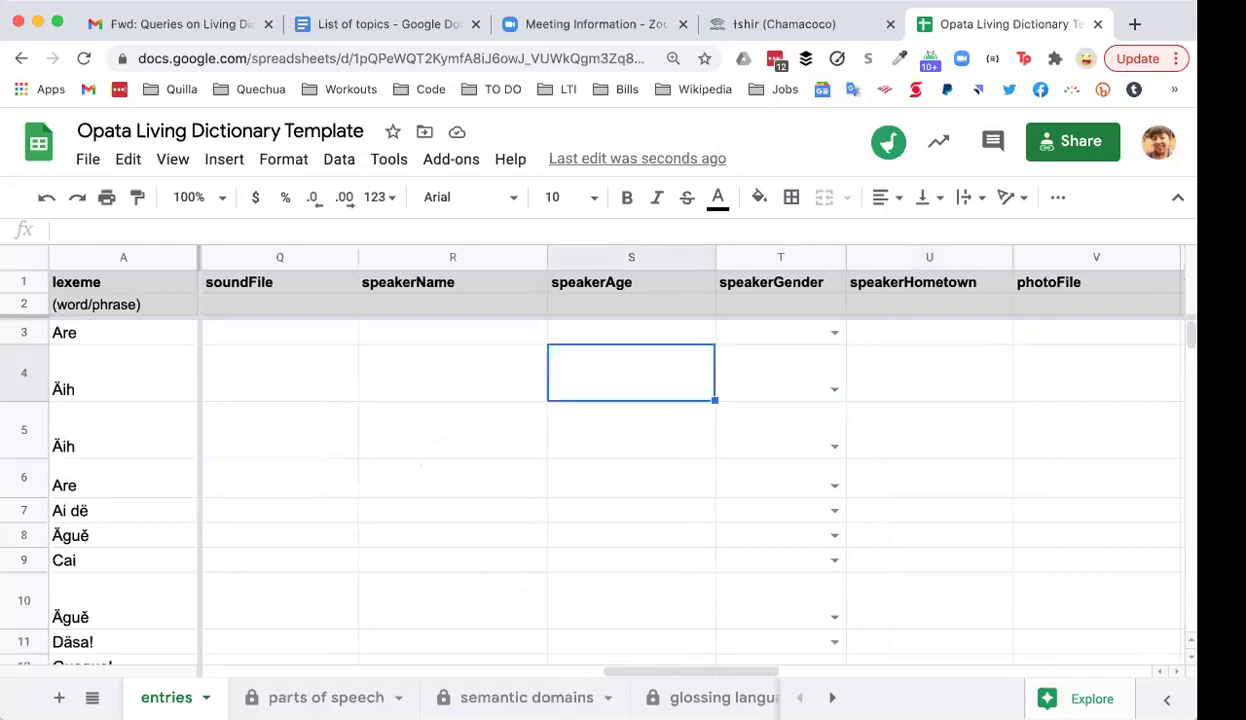
{"action": "left_click", "coordinate": [940, 376], "text": "shift"}
{"action": "left_click", "coordinate": [509, 396]}
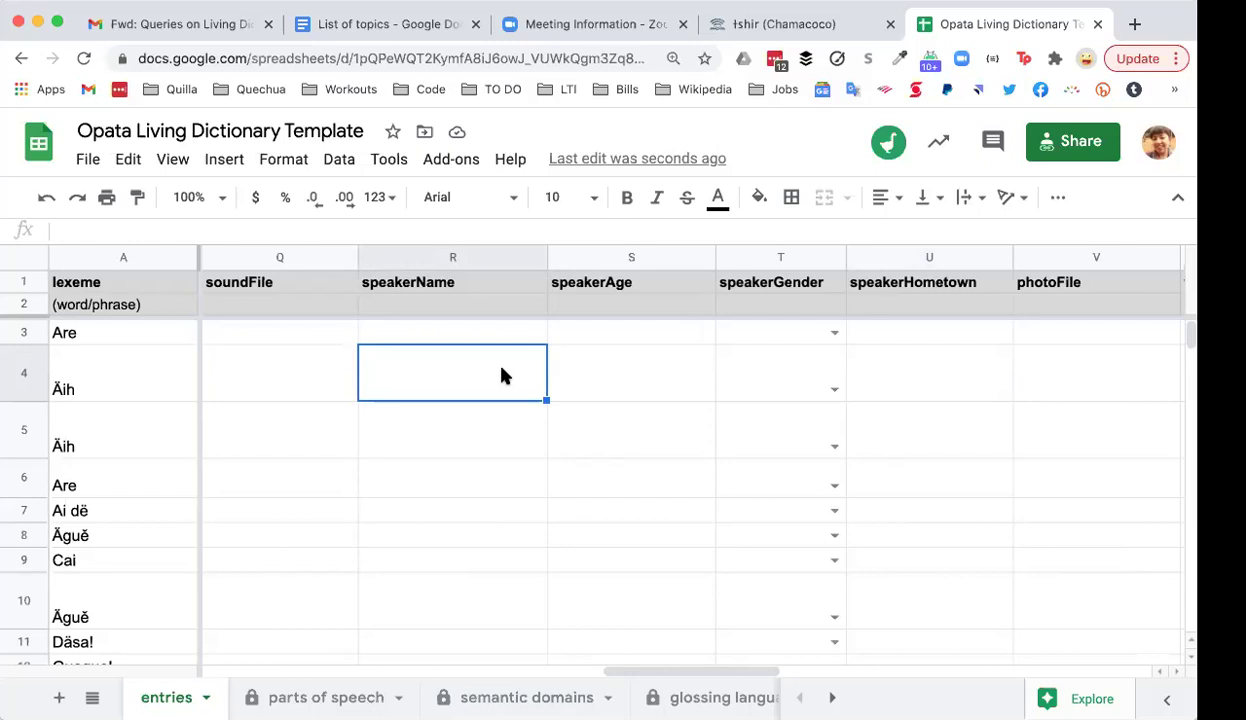
{"action": "key", "text": "Tab"}
{"action": "key", "text": "Tab"}
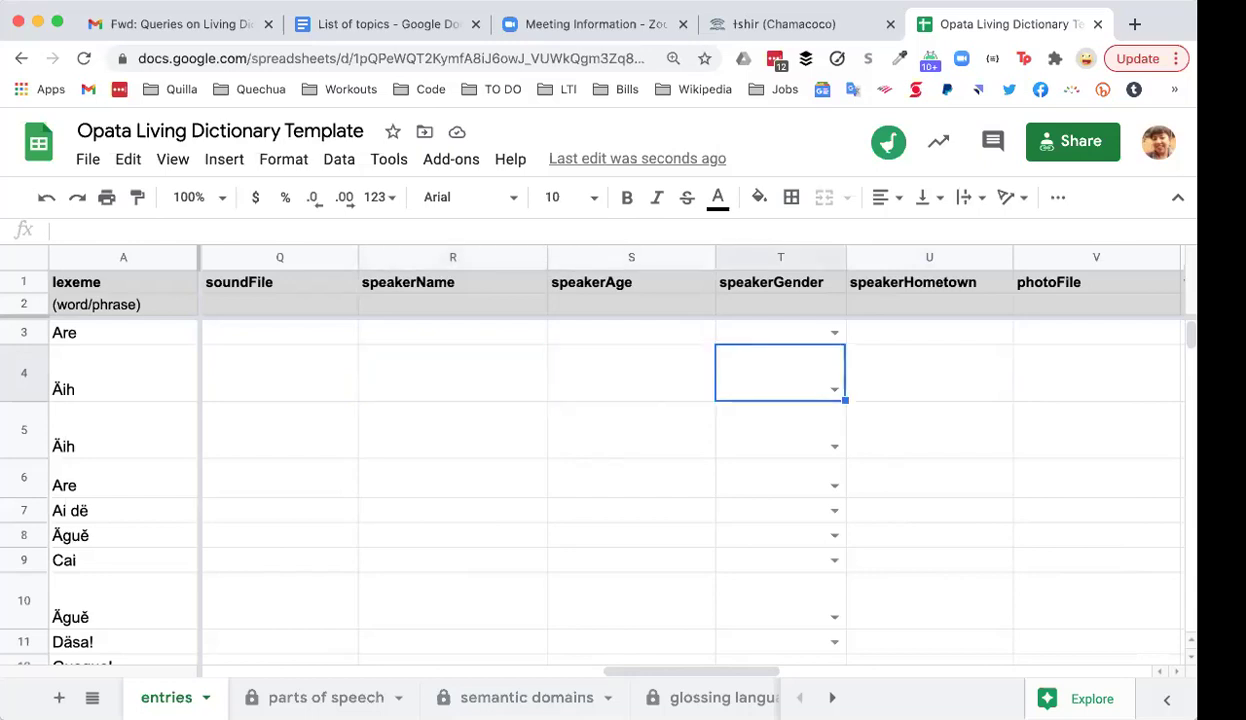
{"action": "key", "text": "Tab"}
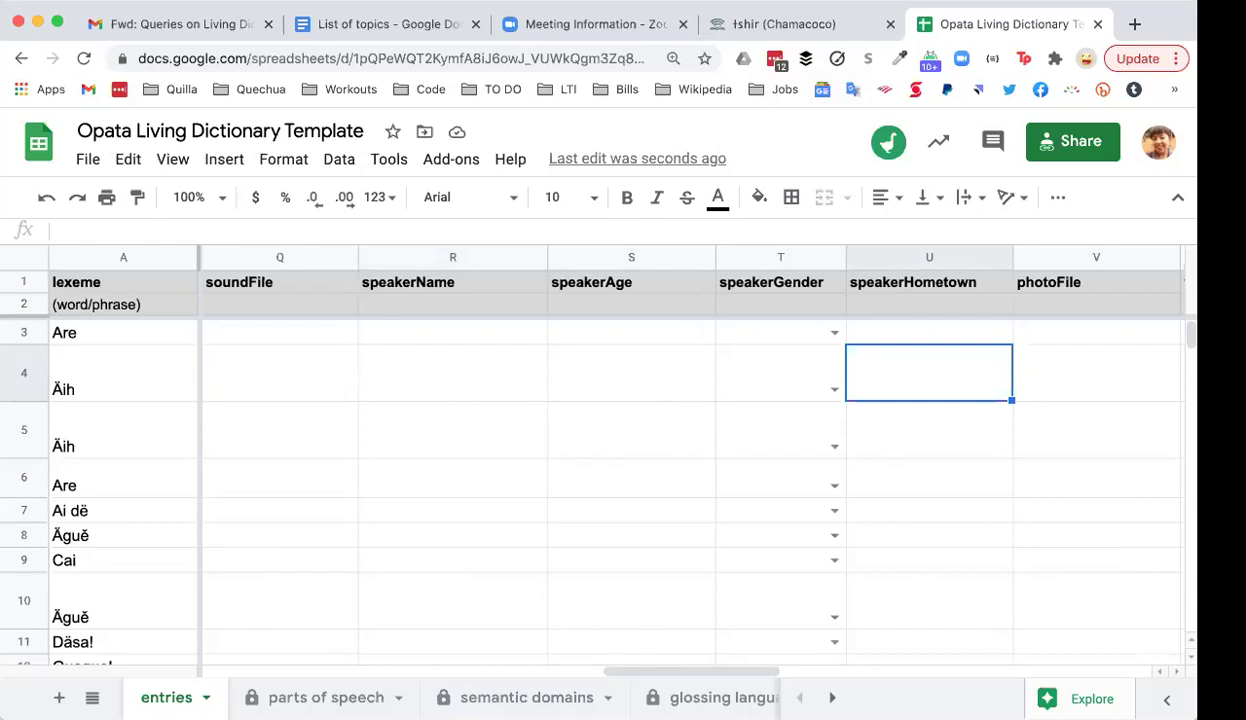
{"action": "key", "text": "Tab"}
{"action": "key", "text": "Tab"}
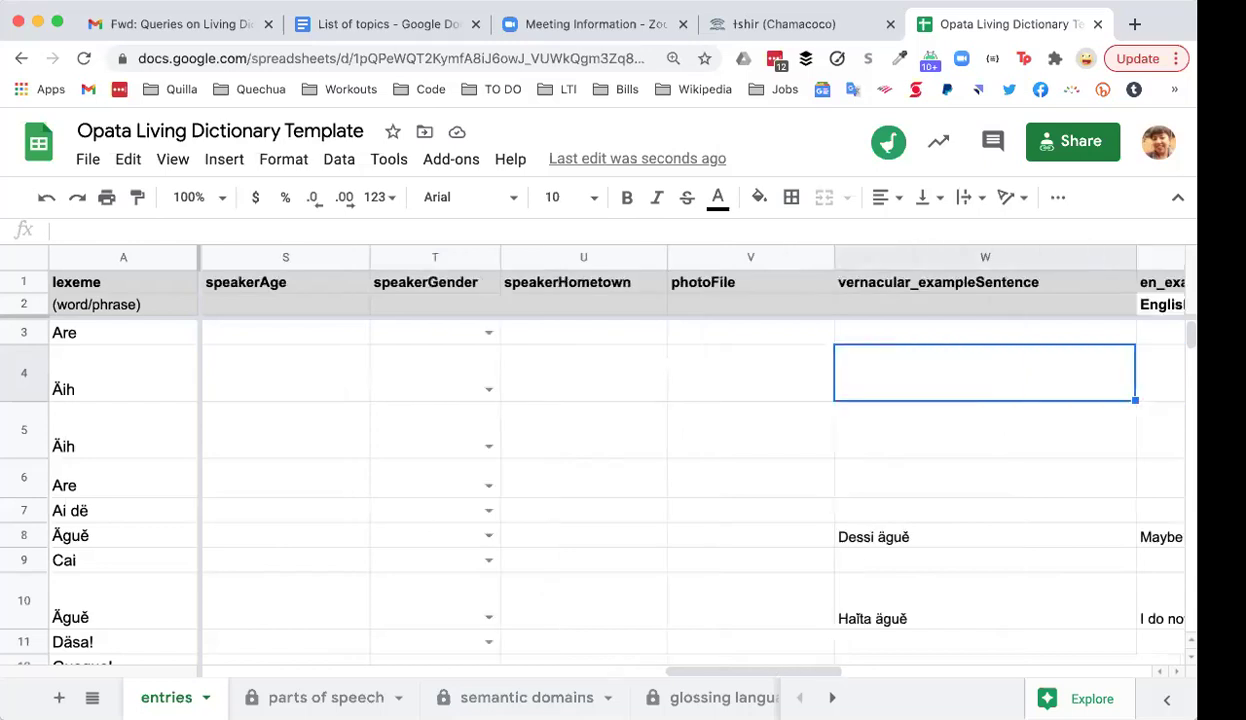
Step: Move between photoFile and the vernacular, English and Spanish example sentence columns
{"action": "key", "text": "shift+Tab"}
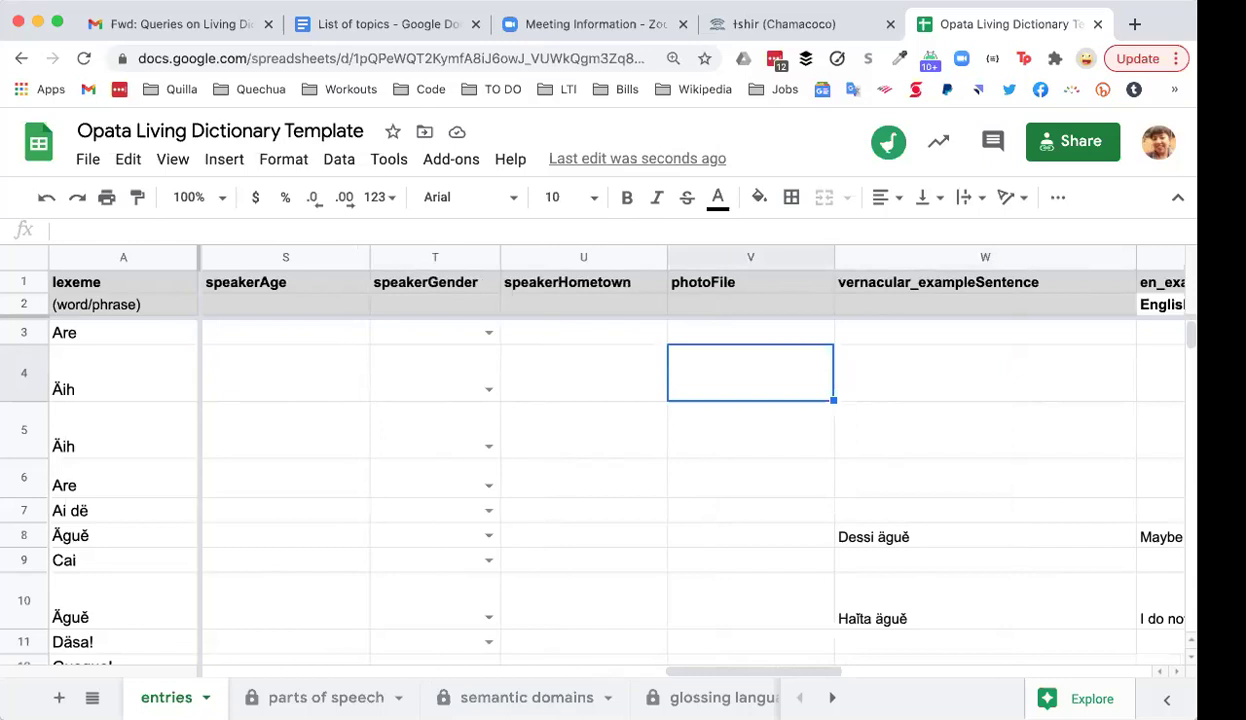
{"action": "key", "text": "Tab"}
{"action": "key", "text": "Tab"}
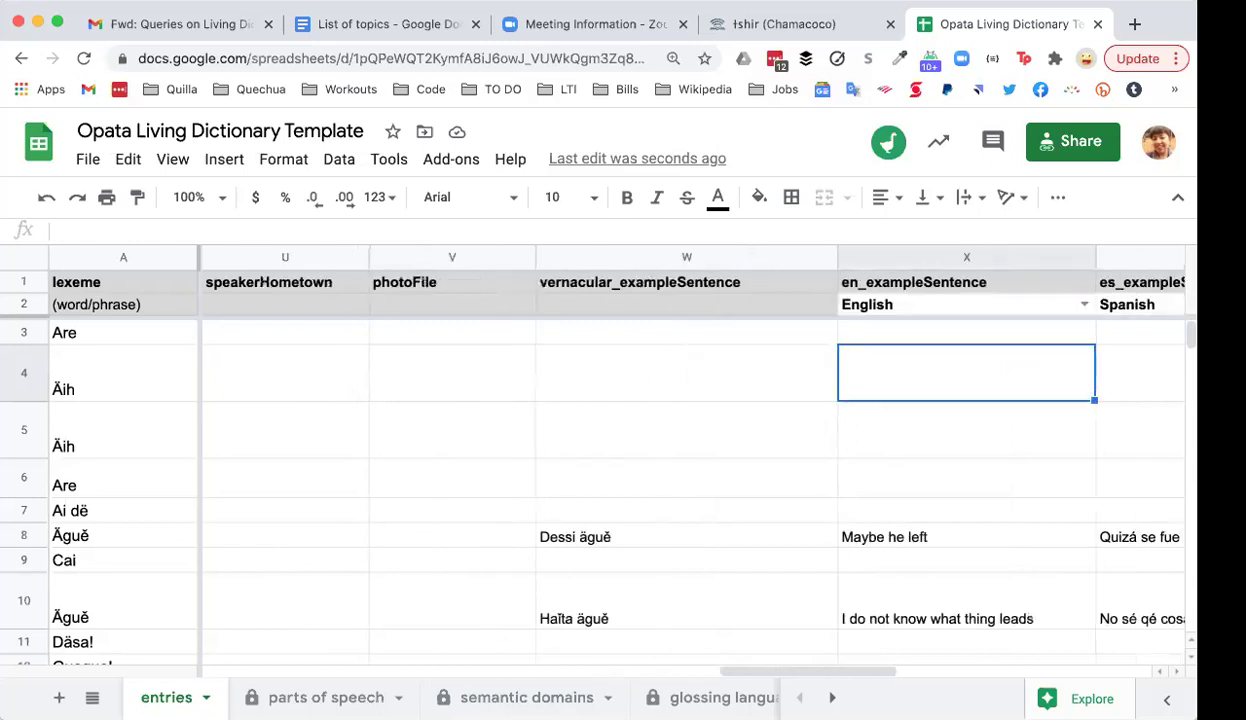
{"action": "key", "text": "Tab"}
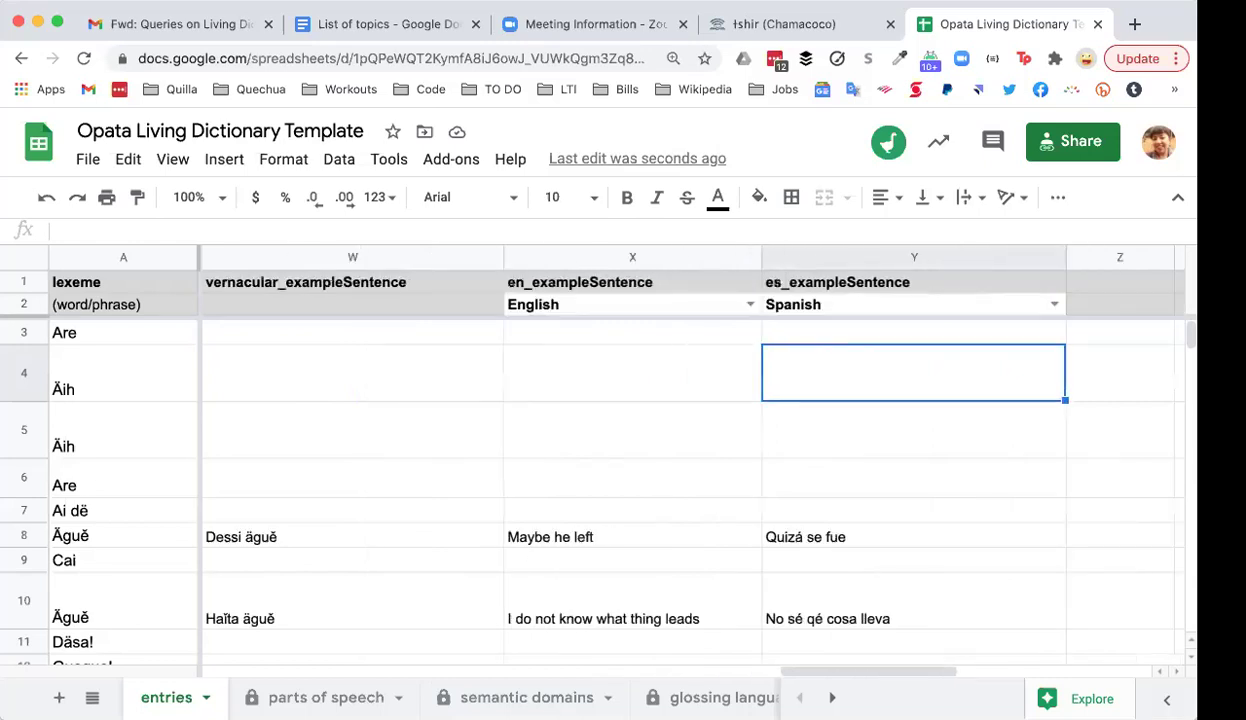
{"action": "key", "text": "shift+Tab"}
{"action": "key", "text": "shift+Tab"}
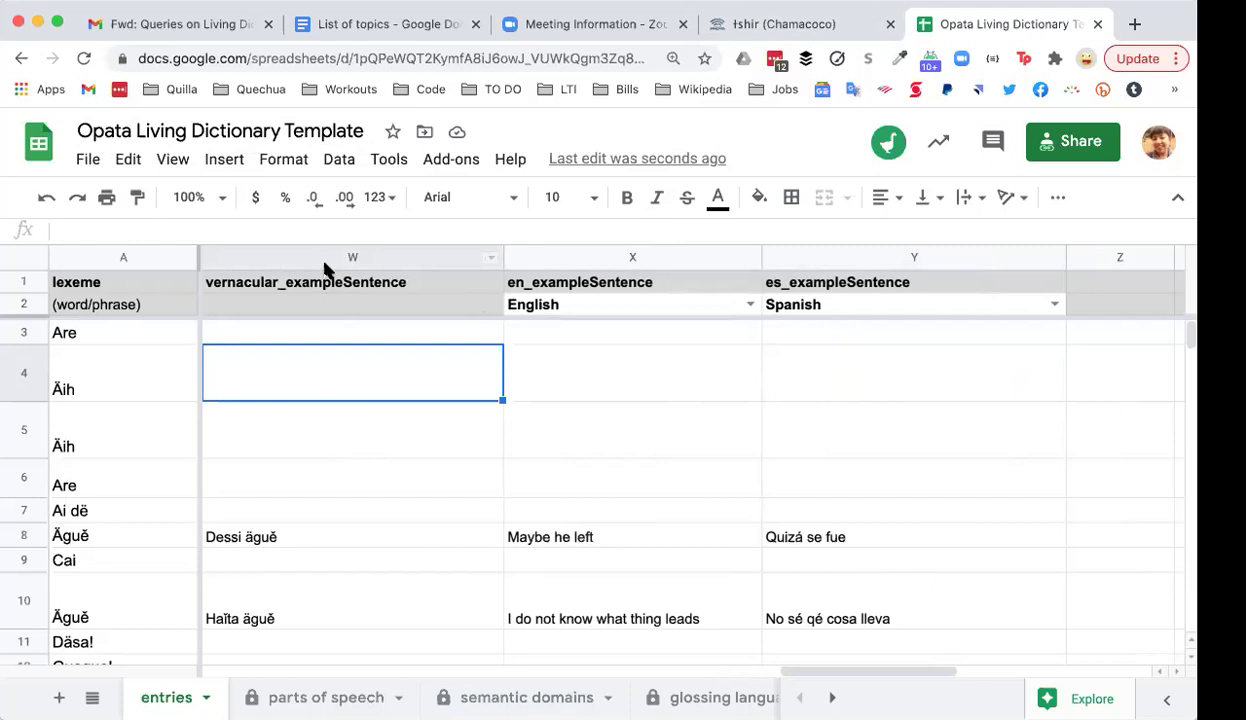
Step: Relate lexeme Äih to its vernacular, English and Spanish example sentences, ending on photoFile
{"action": "left_click", "coordinate": [127, 380]}
{"action": "left_click", "coordinate": [285, 385]}
{"action": "left_click", "coordinate": [577, 381]}
{"action": "left_click", "coordinate": [388, 376]}
{"action": "key", "text": "Tab"}
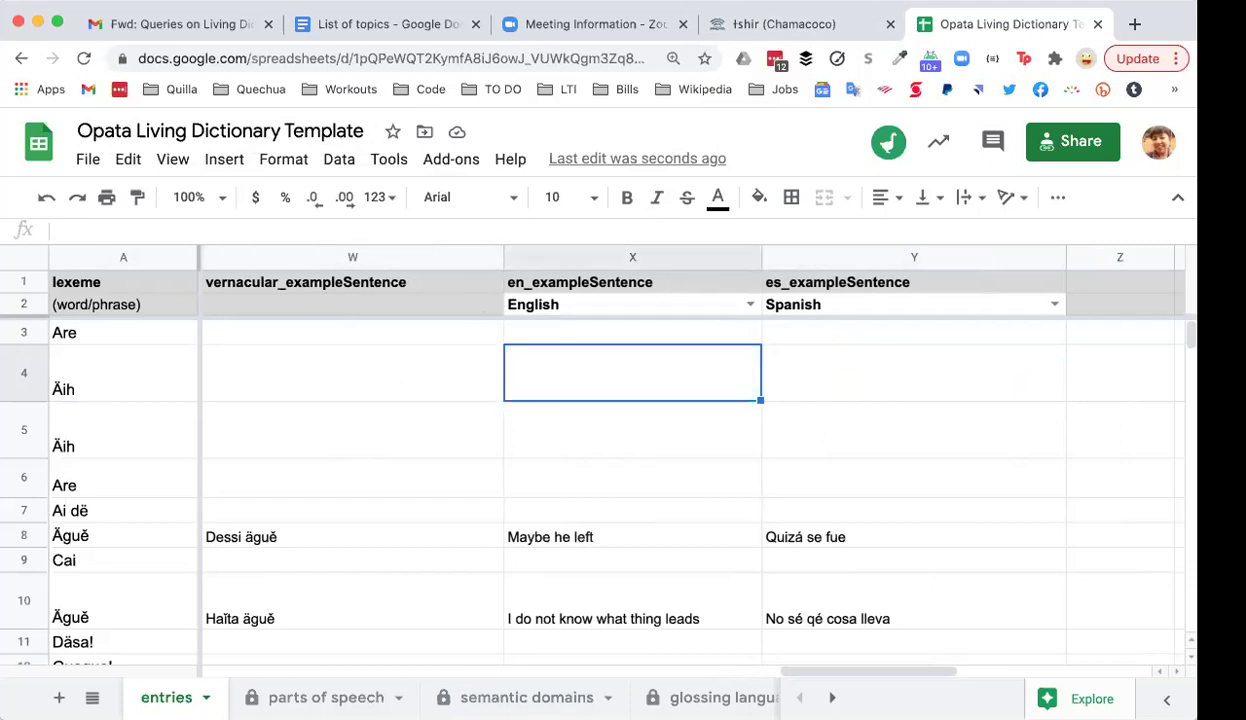
{"action": "key", "text": "Tab"}
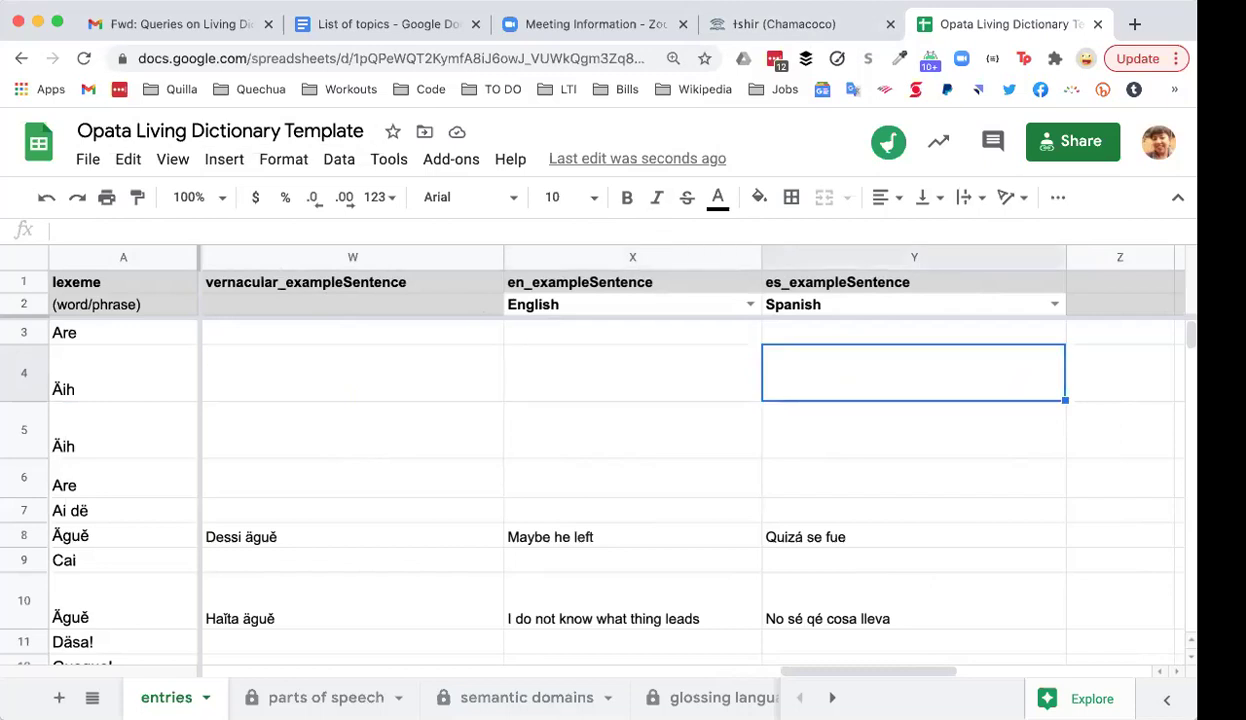
{"action": "key", "text": "shift+Tab"}
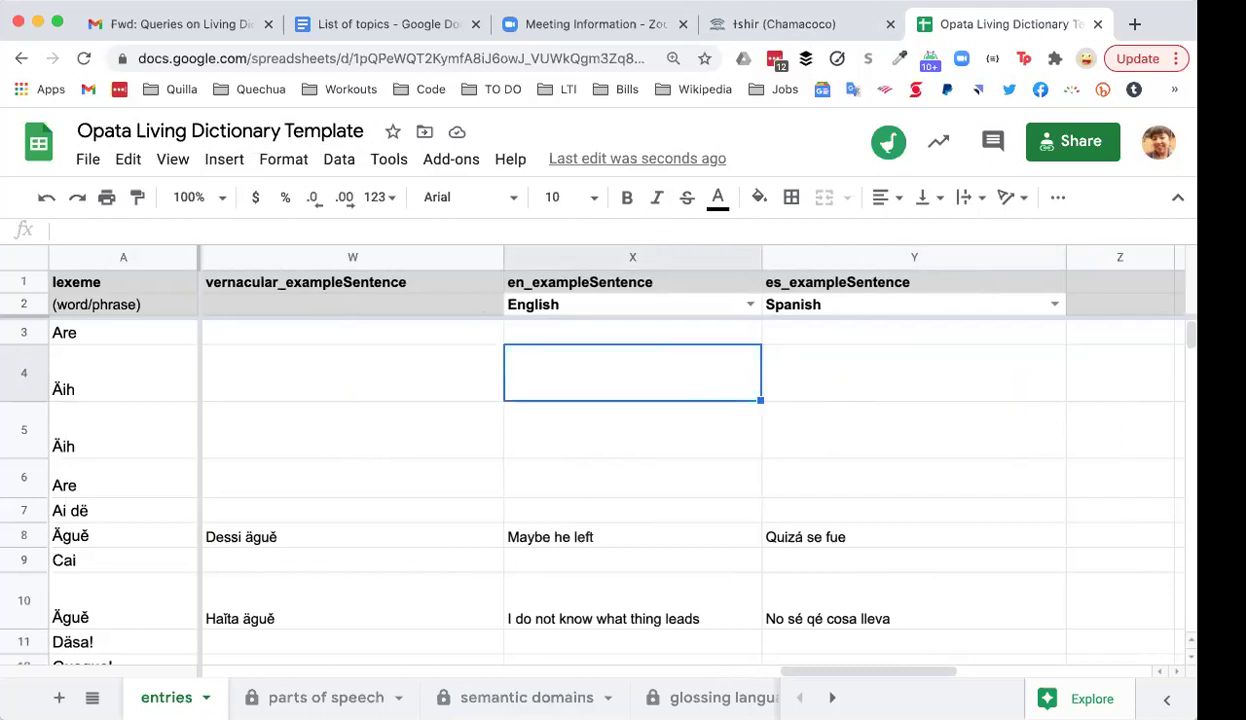
{"action": "key", "text": "shift+Tab"}
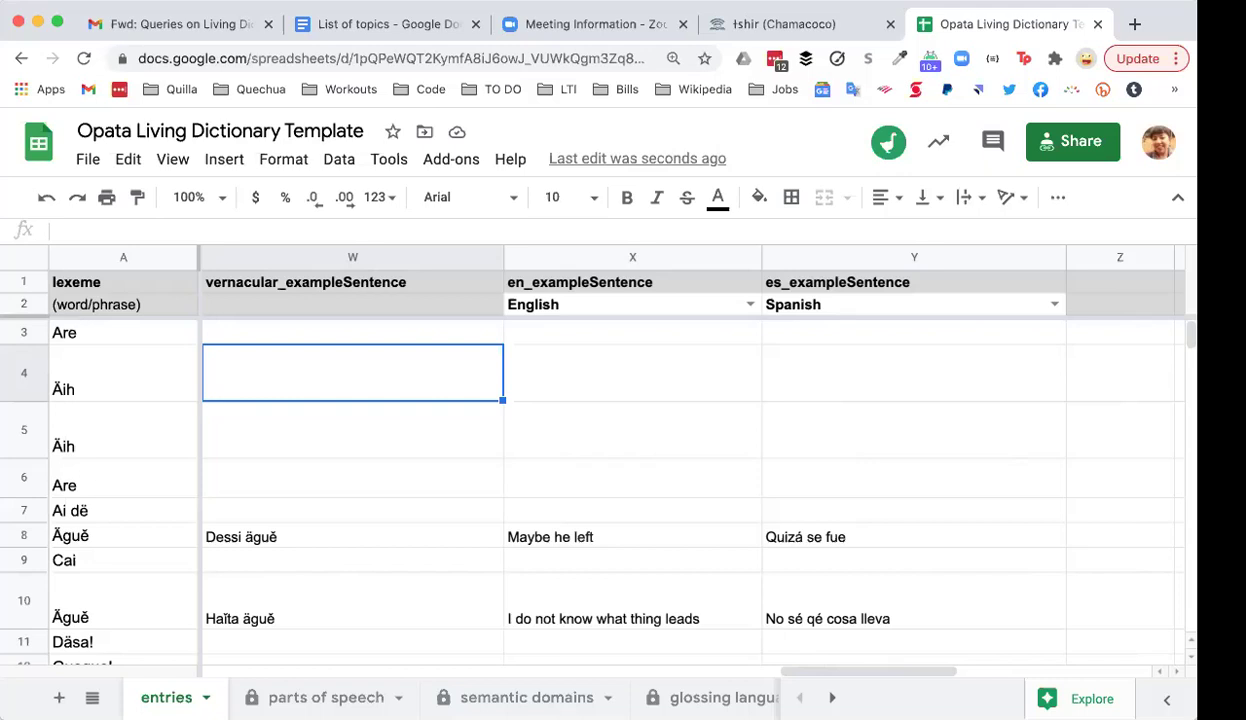
{"action": "key", "text": "Left"}
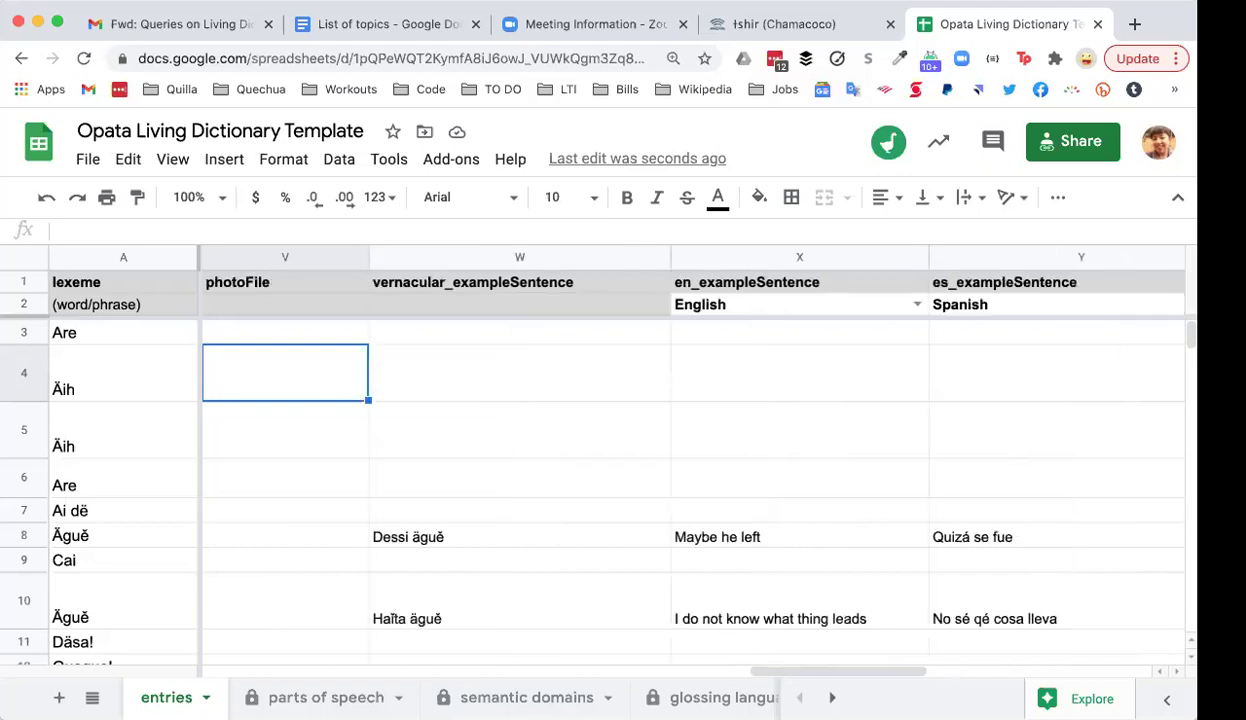
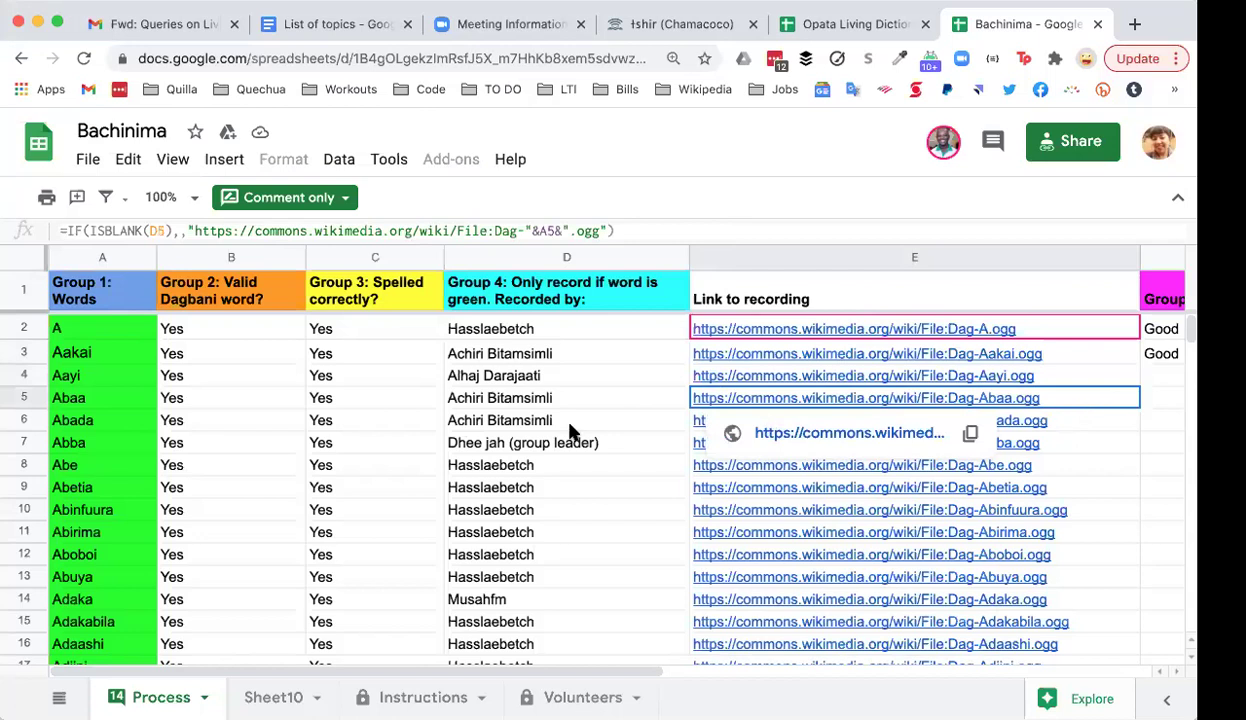
{"action": "left_click", "coordinate": [561, 408]}
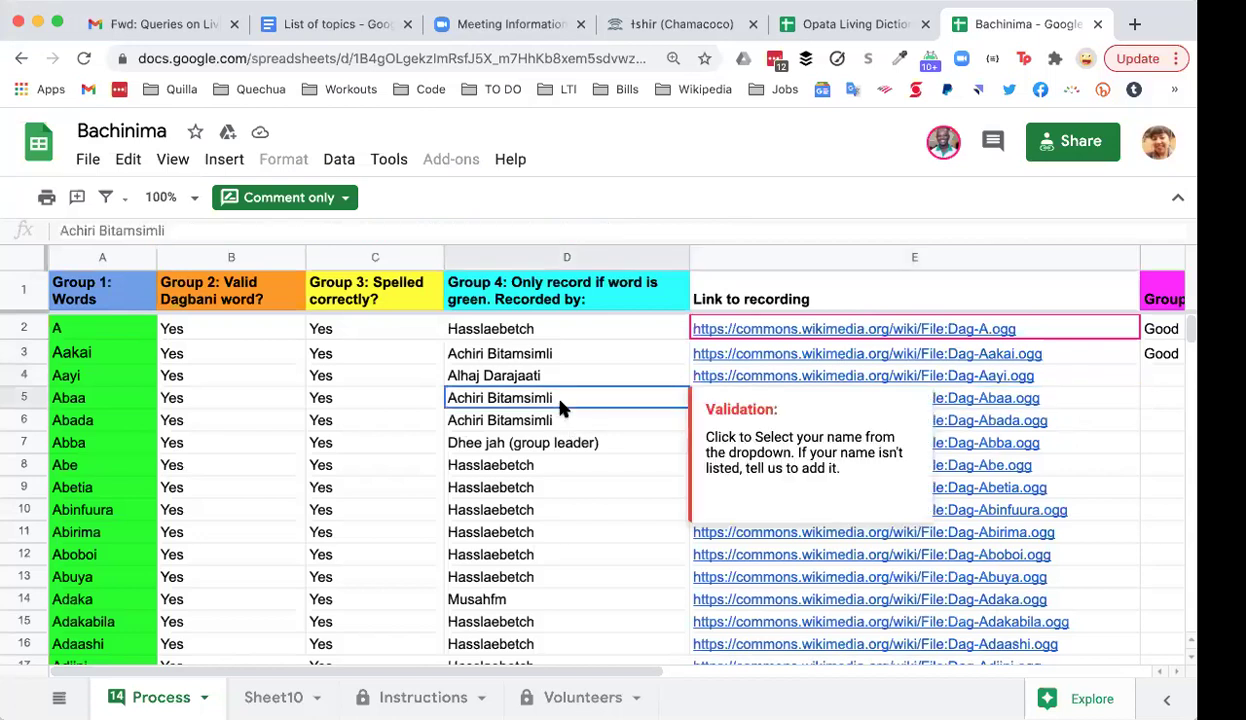
{"action": "left_click", "coordinate": [583, 329]}
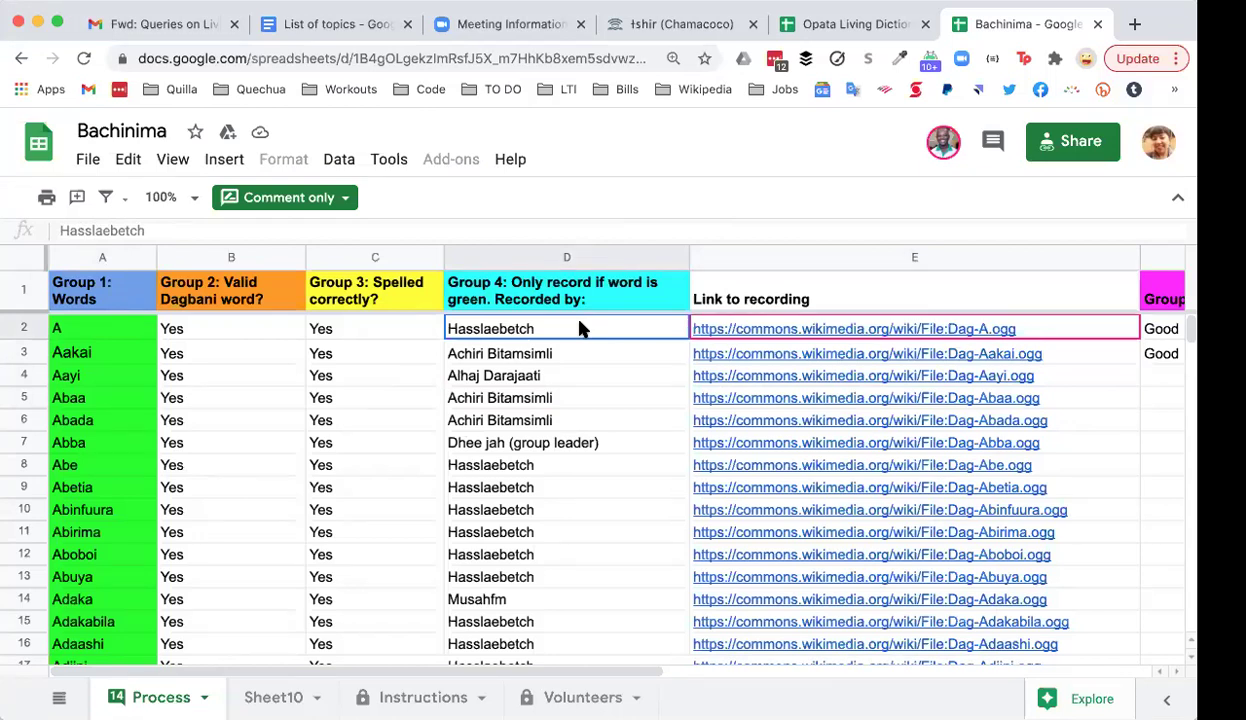
{"action": "left_click", "coordinate": [576, 352]}
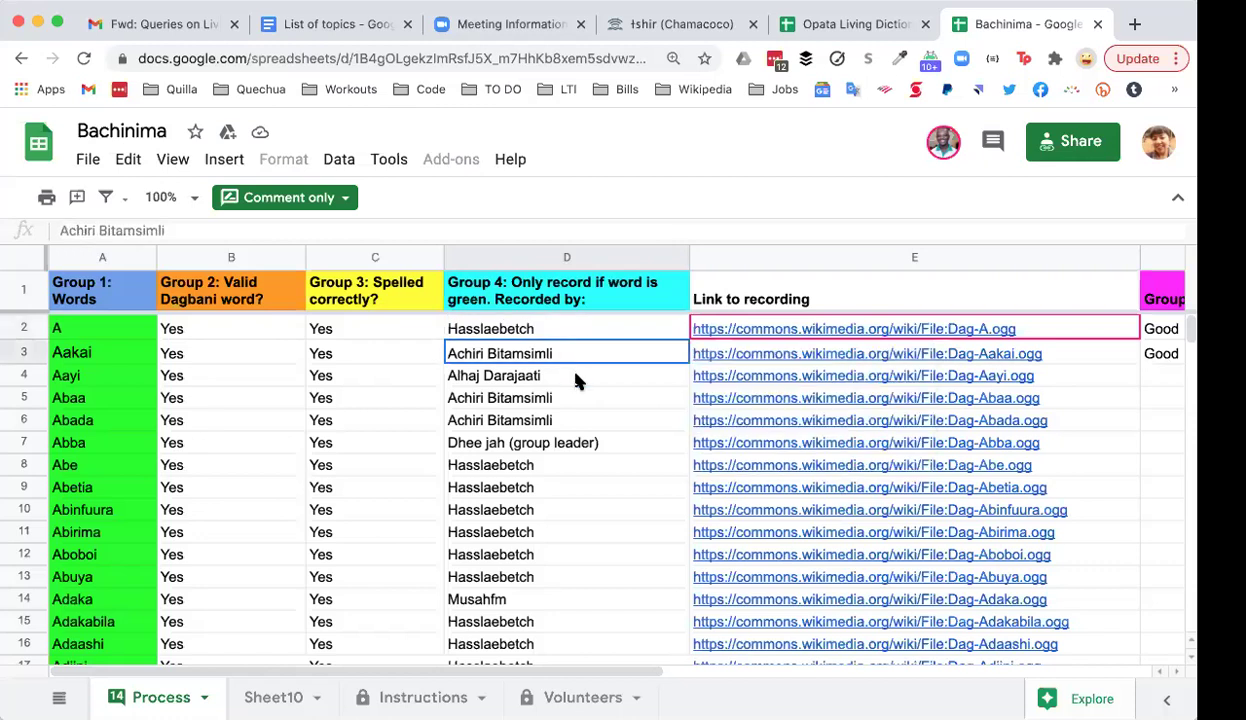
{"action": "left_click", "coordinate": [576, 378]}
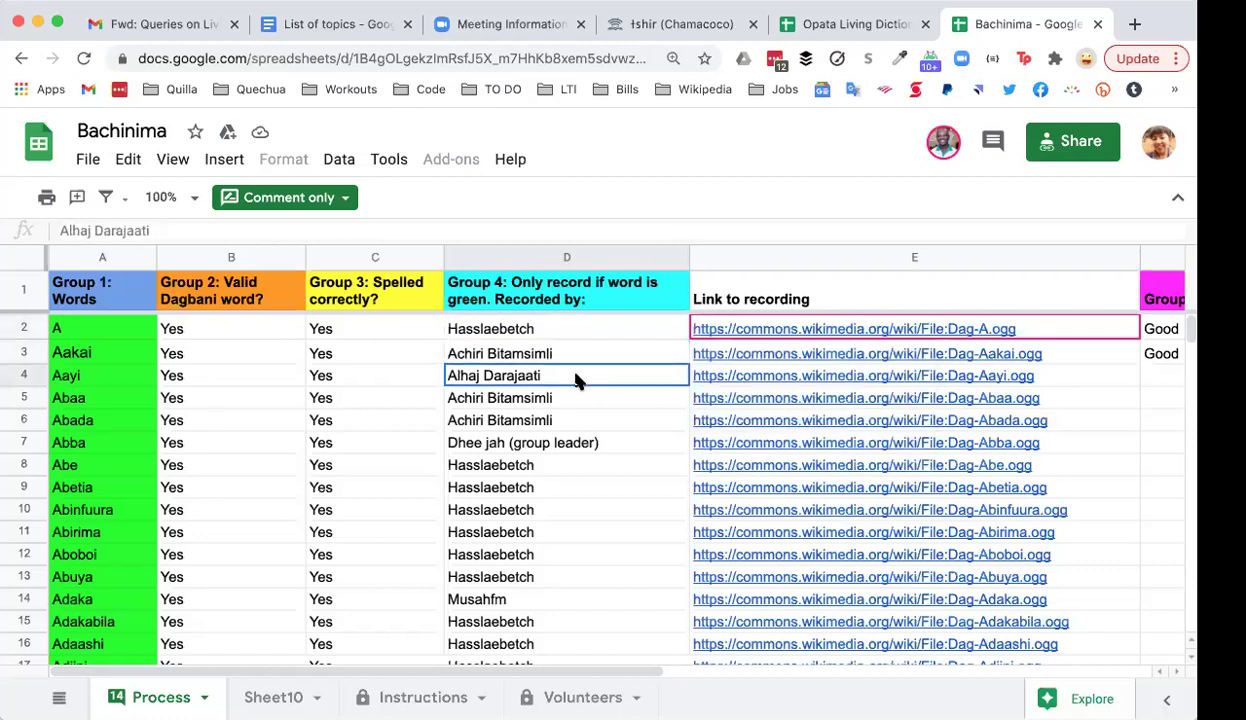
{"action": "scroll", "coordinate": [1074, 457], "scroll_direction": "down", "scroll_amount": 9}
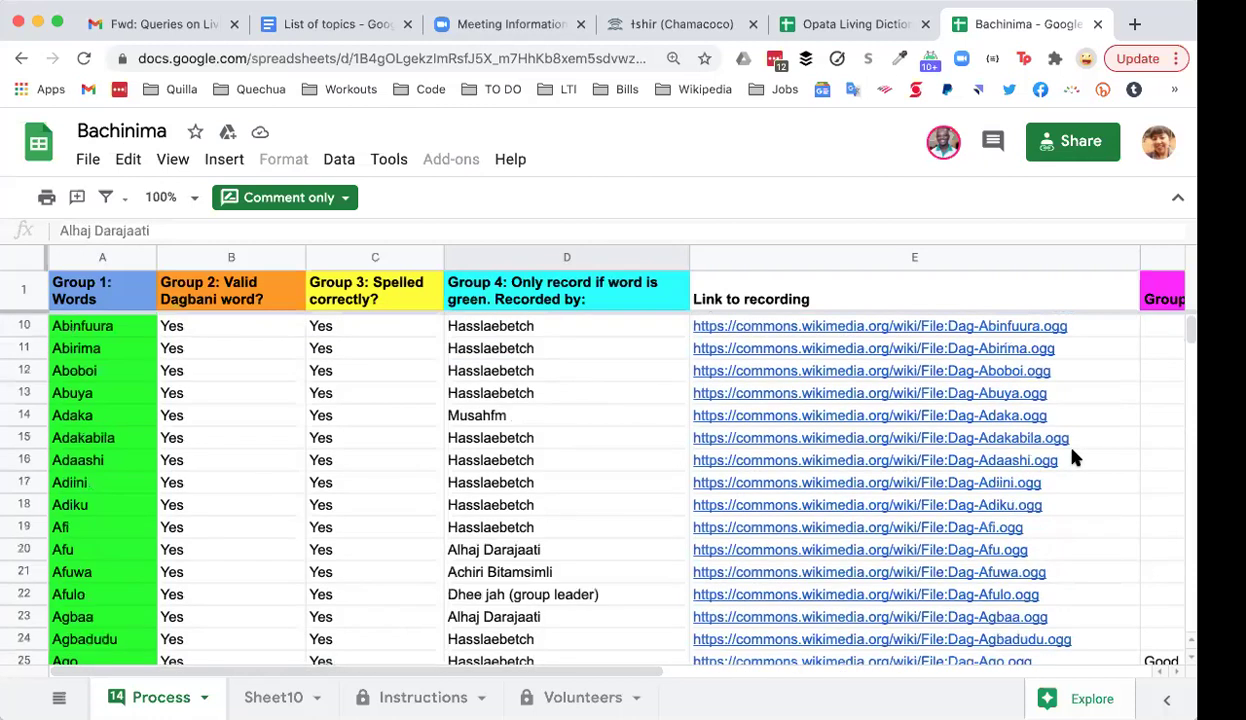
{"action": "scroll", "coordinate": [1074, 457], "scroll_direction": "down", "scroll_amount": 7}
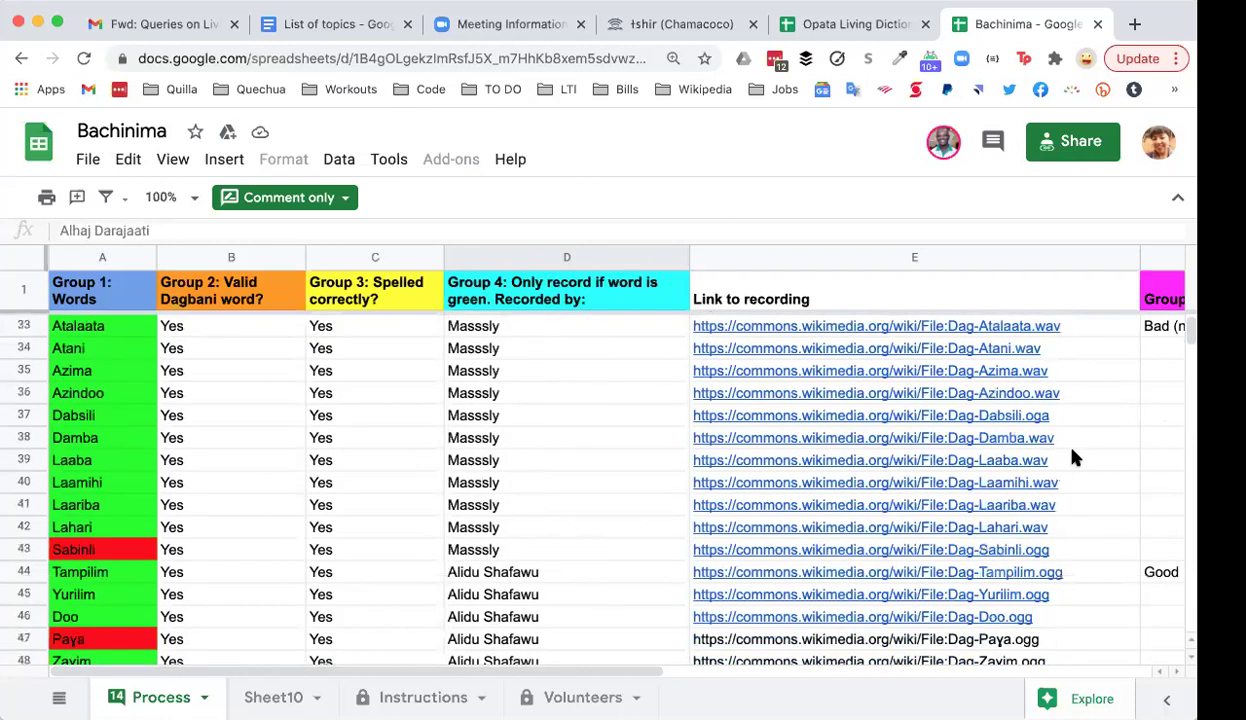
{"action": "scroll", "coordinate": [1074, 457], "scroll_direction": "down", "scroll_amount": 2}
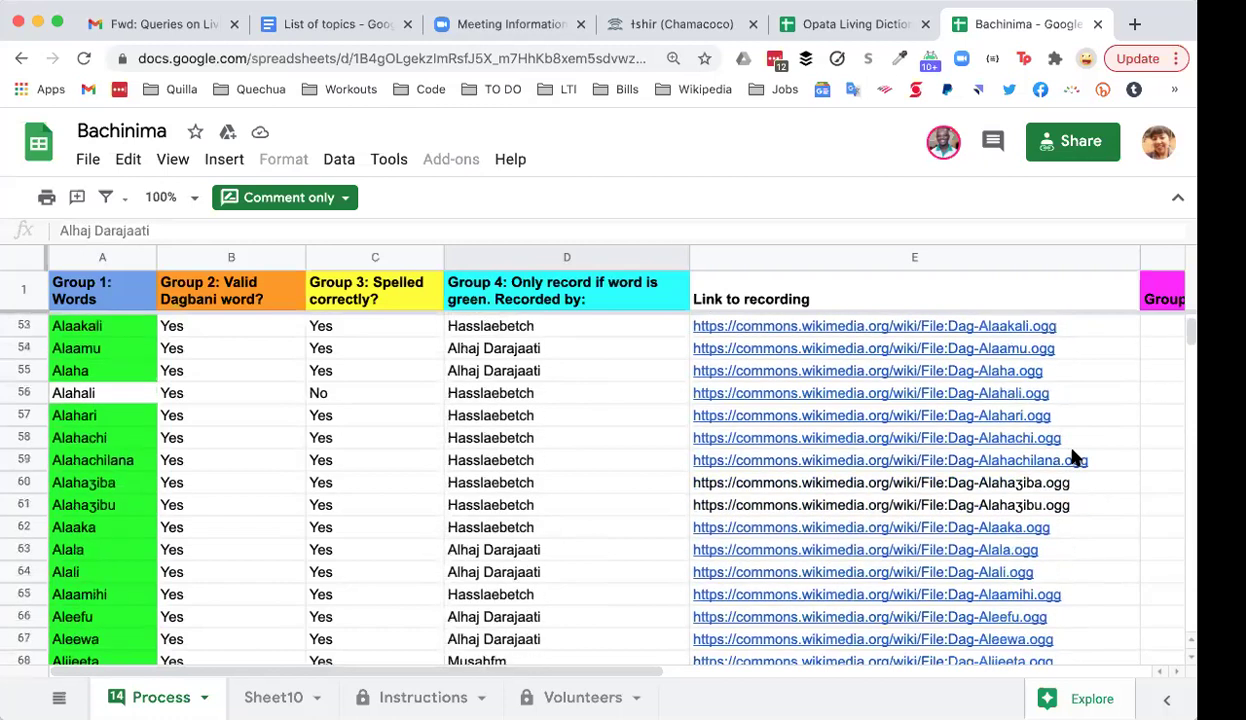
{"action": "scroll", "coordinate": [1074, 457], "scroll_direction": "down", "scroll_amount": 2}
{"action": "scroll", "coordinate": [1074, 457], "scroll_direction": "down", "scroll_amount": 1}
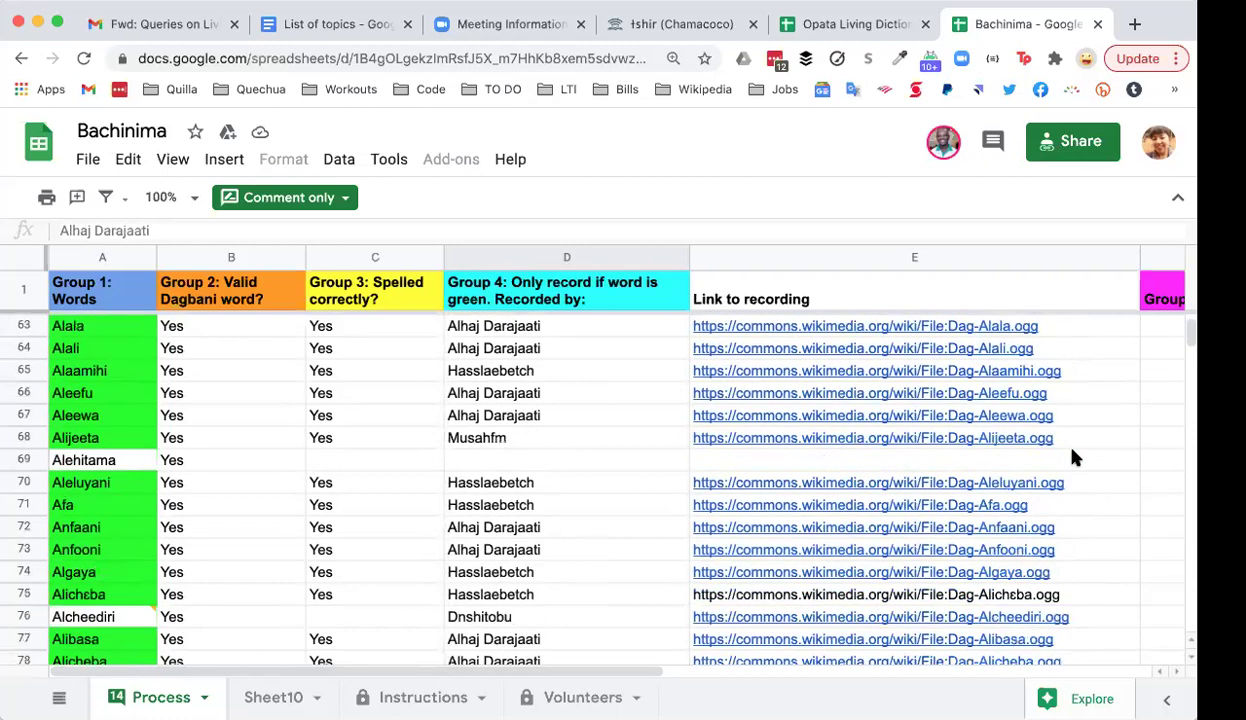
{"action": "scroll", "coordinate": [1074, 457], "scroll_direction": "up", "scroll_amount": 20}
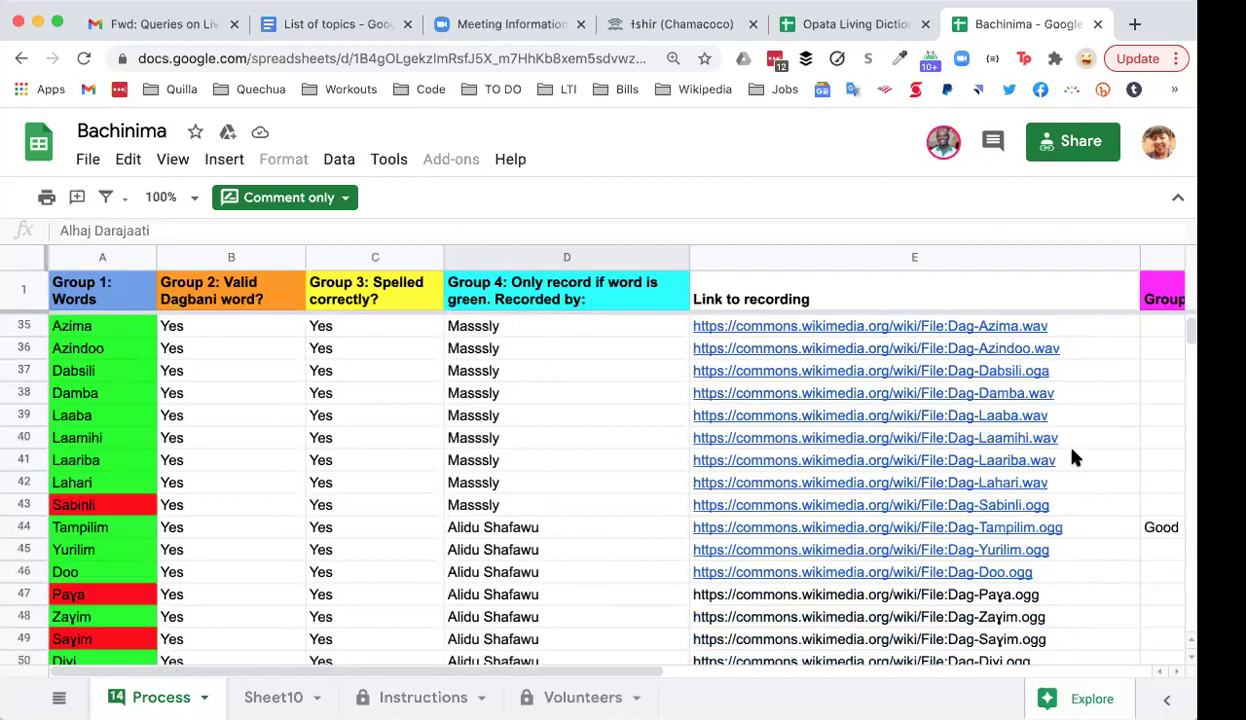
{"action": "left_click", "coordinate": [1070, 352]}
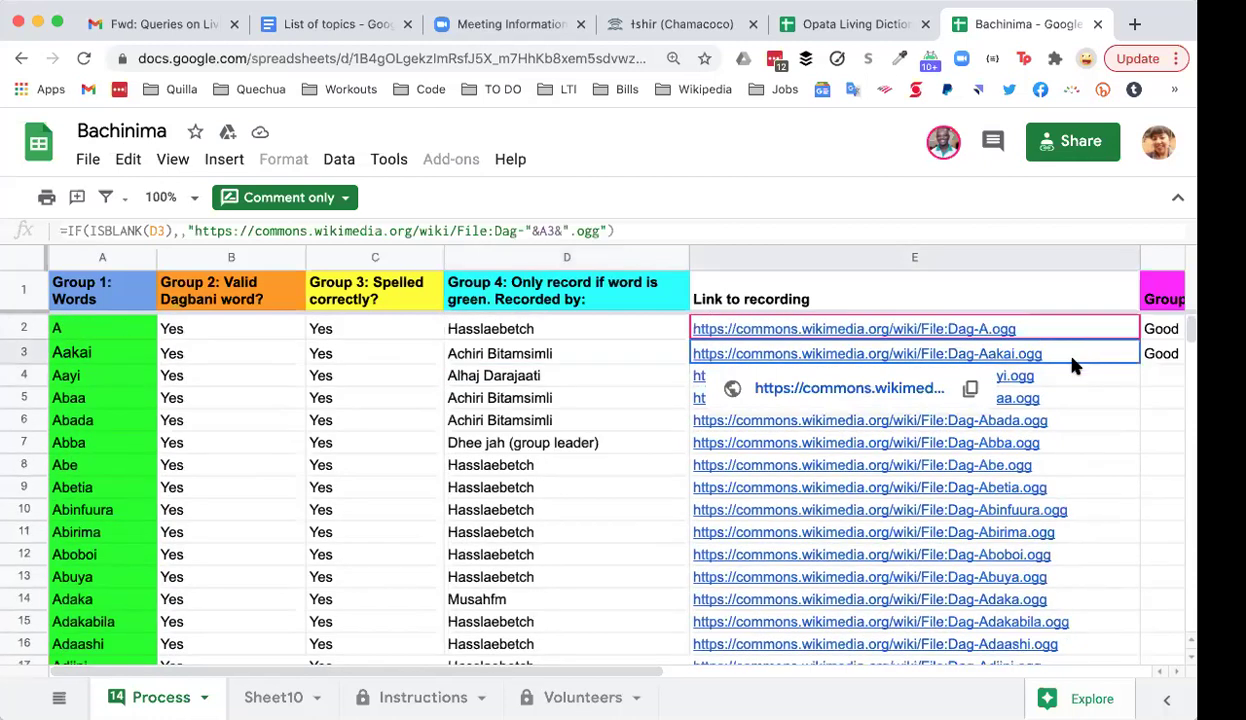
{"action": "left_click", "coordinate": [1068, 379]}
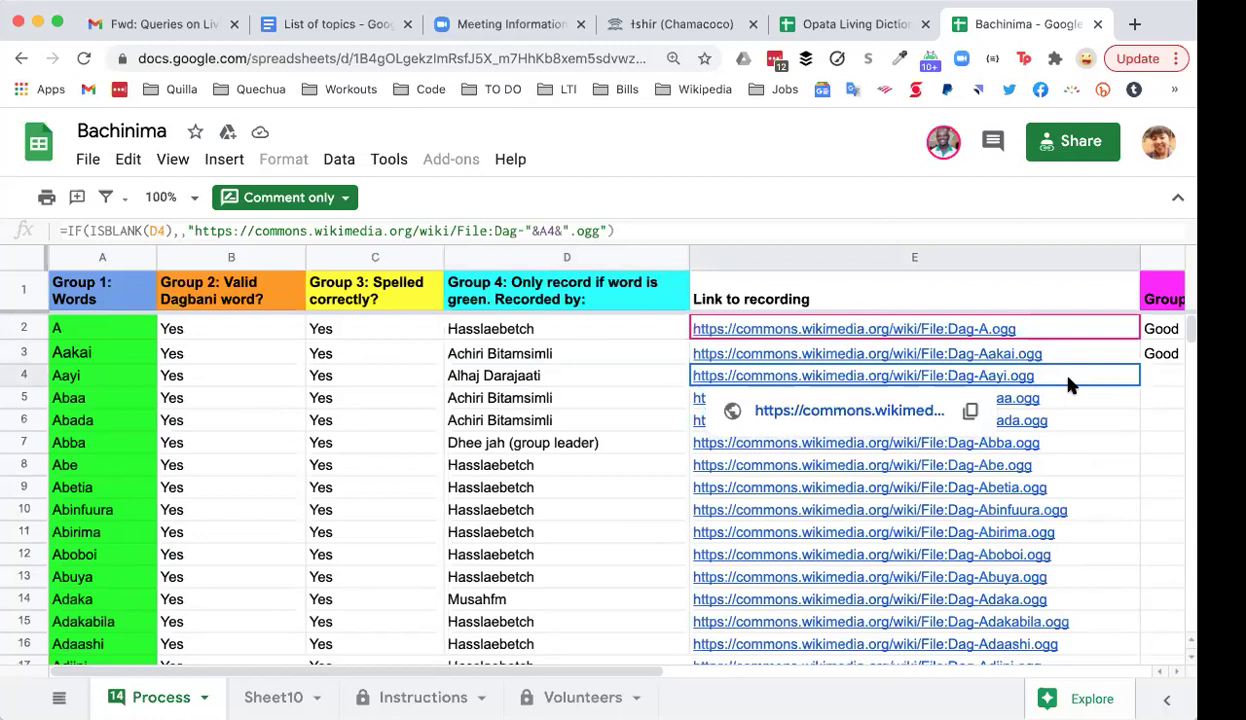
{"action": "left_click", "coordinate": [1062, 398]}
{"action": "left_click", "coordinate": [1071, 422]}
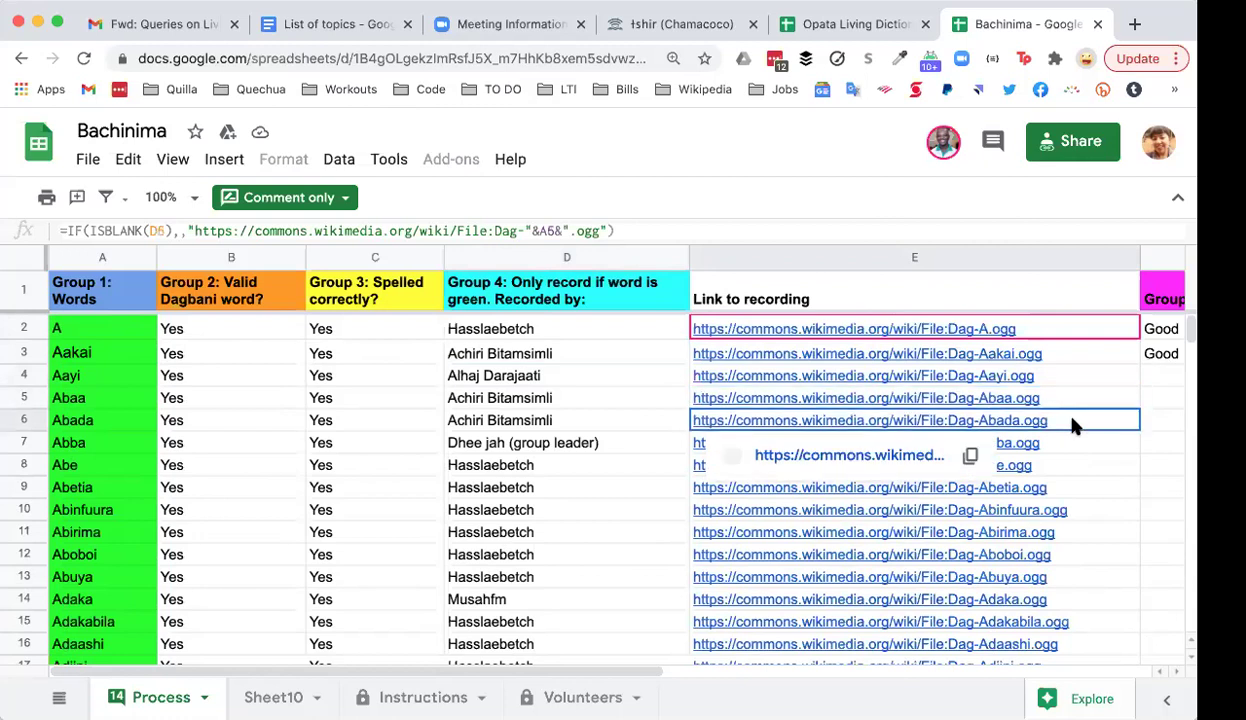
{"action": "left_click", "coordinate": [1070, 443]}
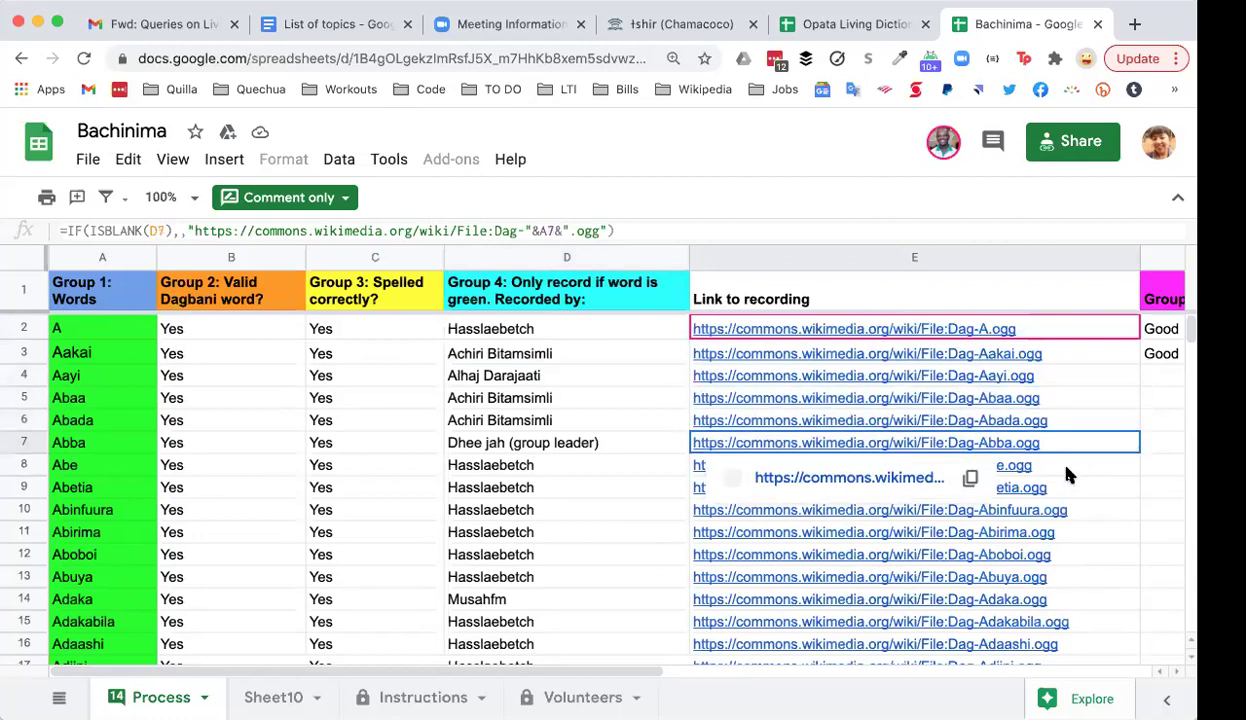
{"action": "left_click", "coordinate": [995, 466]}
{"action": "left_click", "coordinate": [560, 478]}
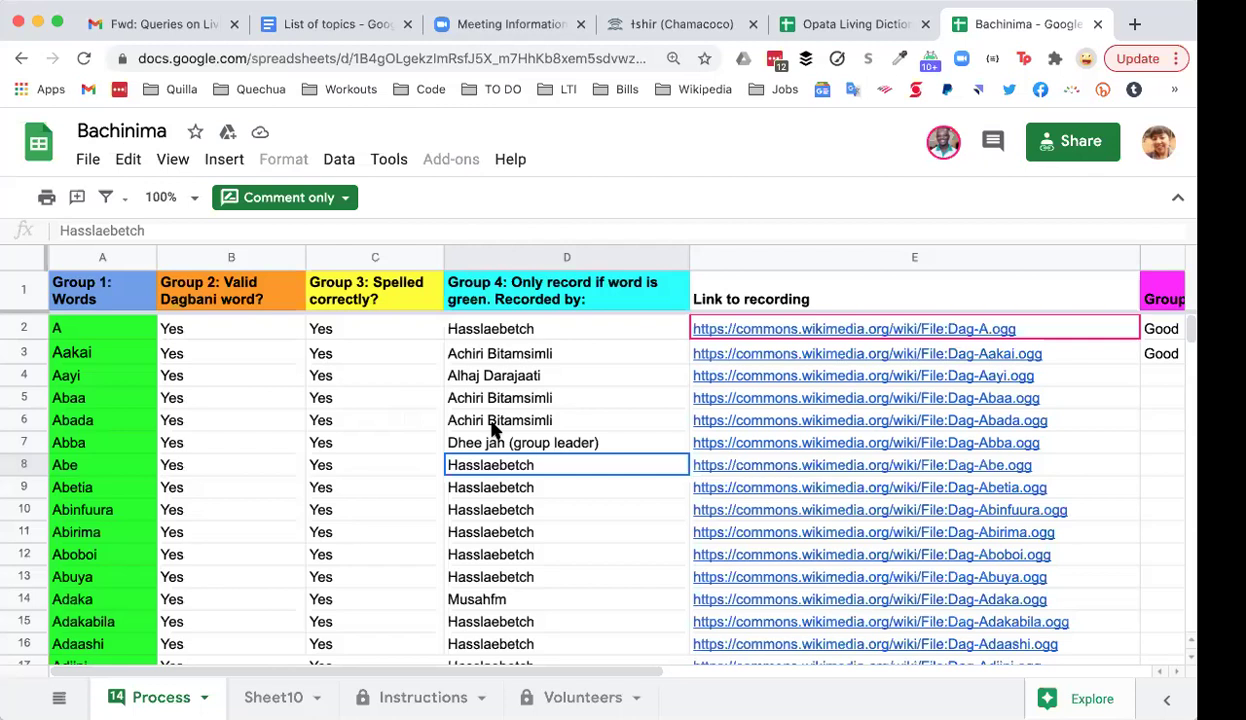
{"action": "scroll", "coordinate": [493, 428], "scroll_direction": "right", "scroll_amount": 4}
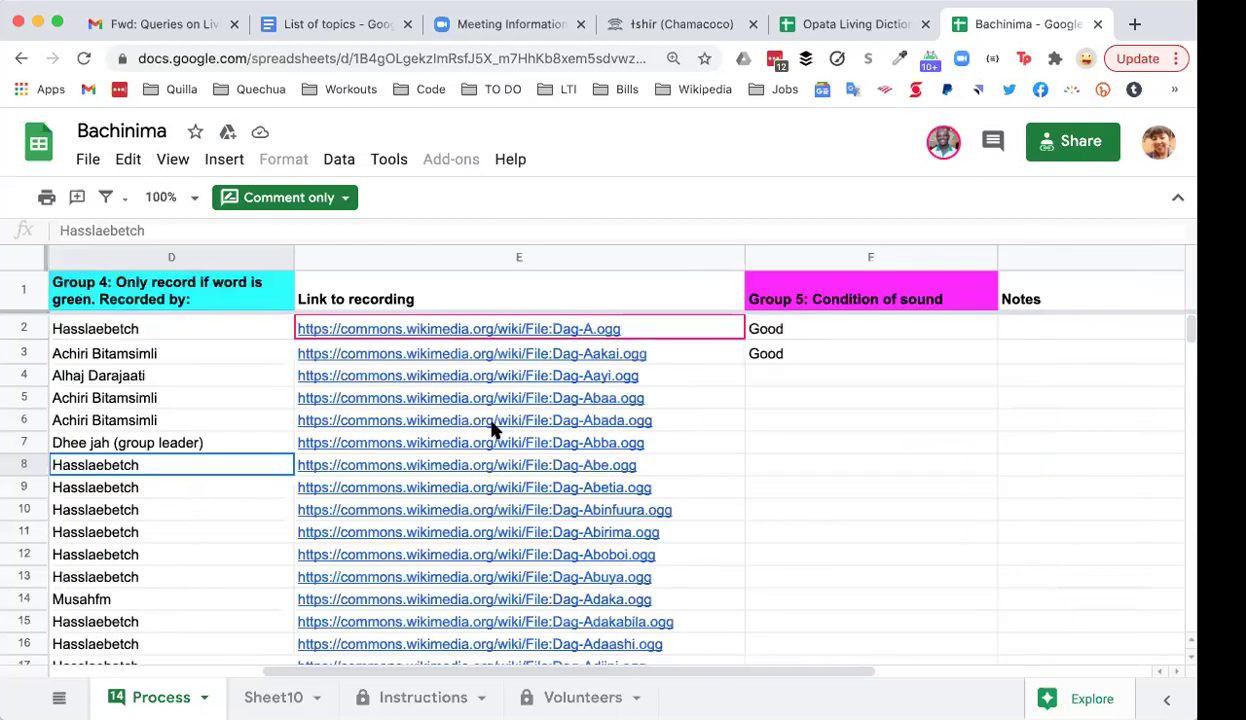
{"action": "scroll", "coordinate": [493, 428], "scroll_direction": "left", "scroll_amount": 4}
{"action": "scroll", "coordinate": [493, 428], "scroll_direction": "down", "scroll_amount": 1}
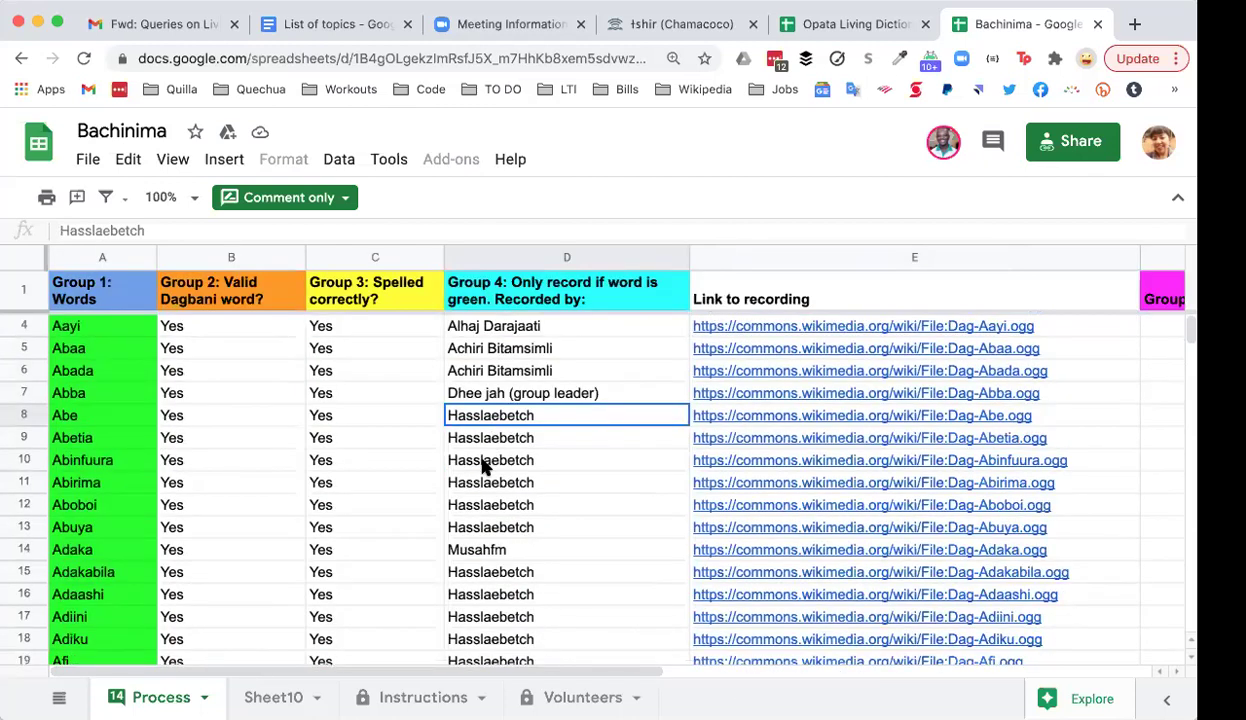
{"action": "scroll", "coordinate": [487, 467], "scroll_direction": "down", "scroll_amount": 3}
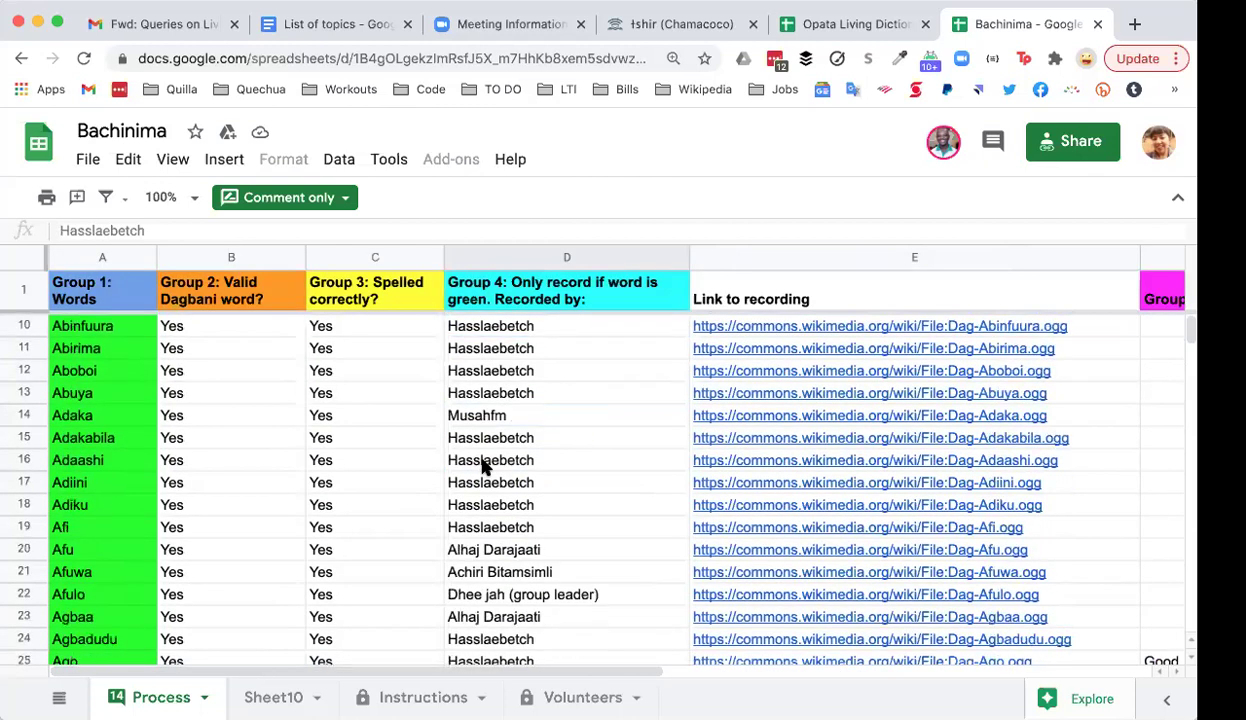
{"action": "scroll", "coordinate": [483, 467], "scroll_direction": "down", "scroll_amount": 4}
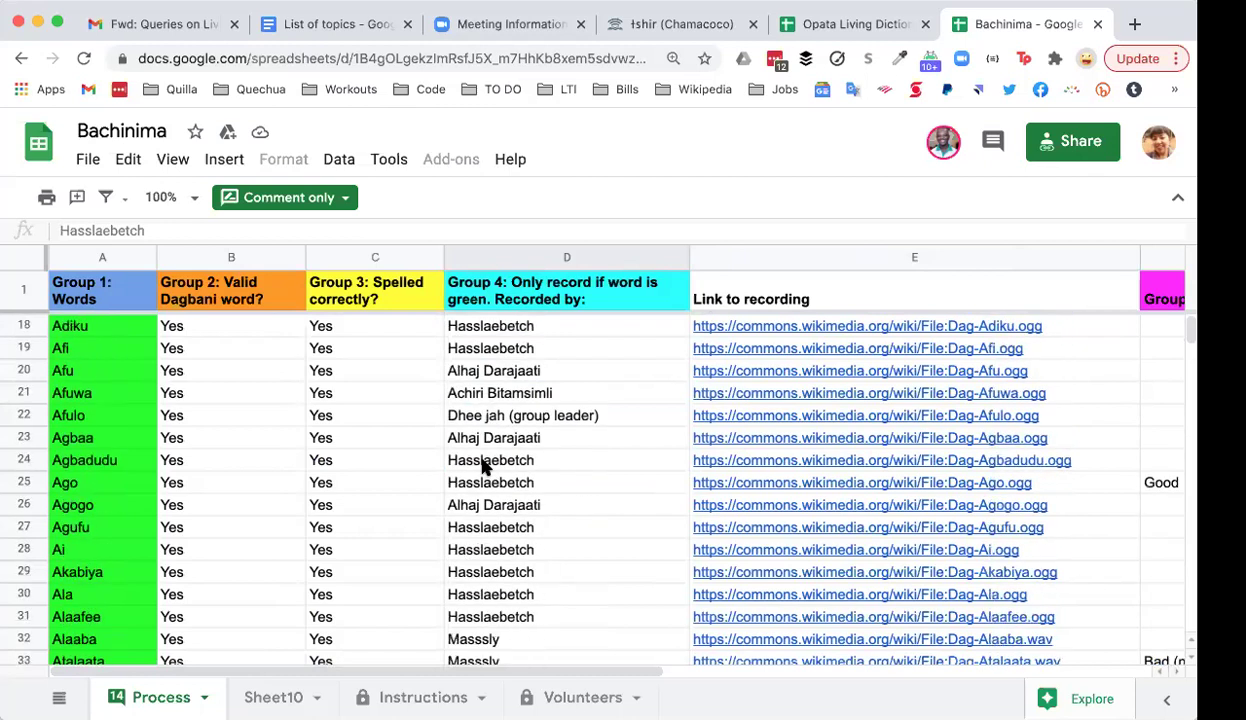
{"action": "scroll", "coordinate": [483, 467], "scroll_direction": "down", "scroll_amount": 15}
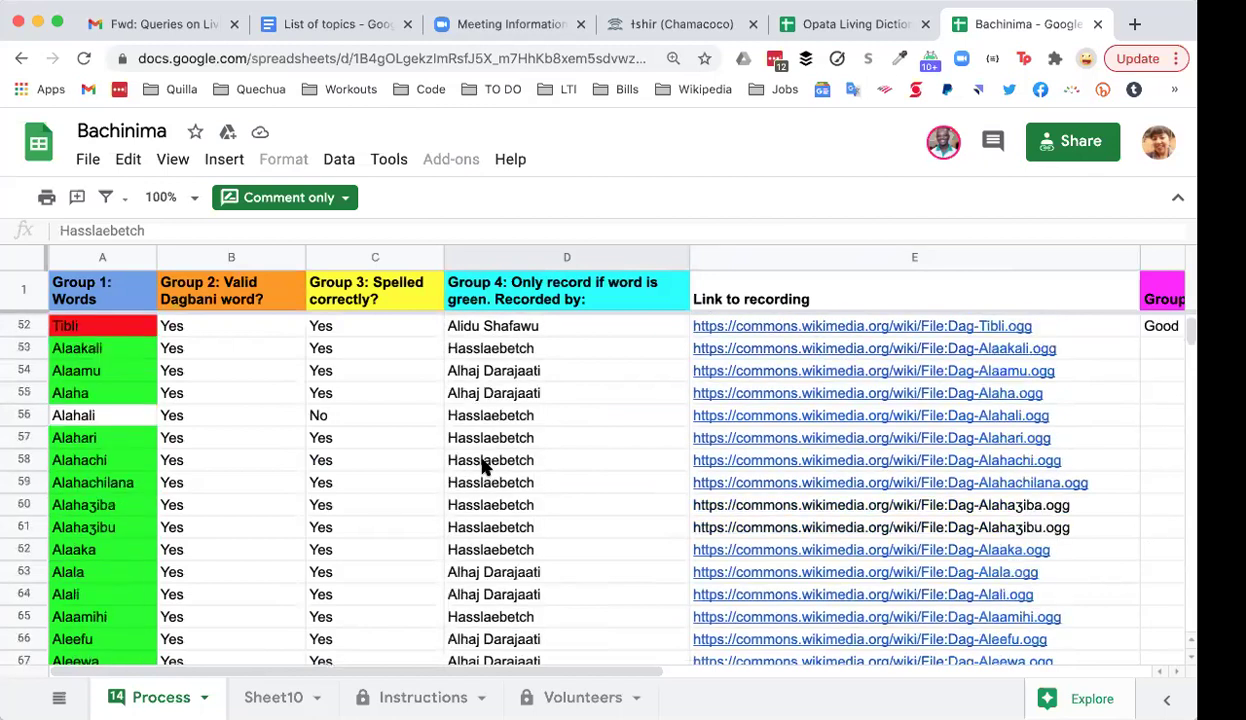
{"action": "scroll", "coordinate": [485, 467], "scroll_direction": "down", "scroll_amount": 4}
{"action": "scroll", "coordinate": [485, 467], "scroll_direction": "down", "scroll_amount": 9}
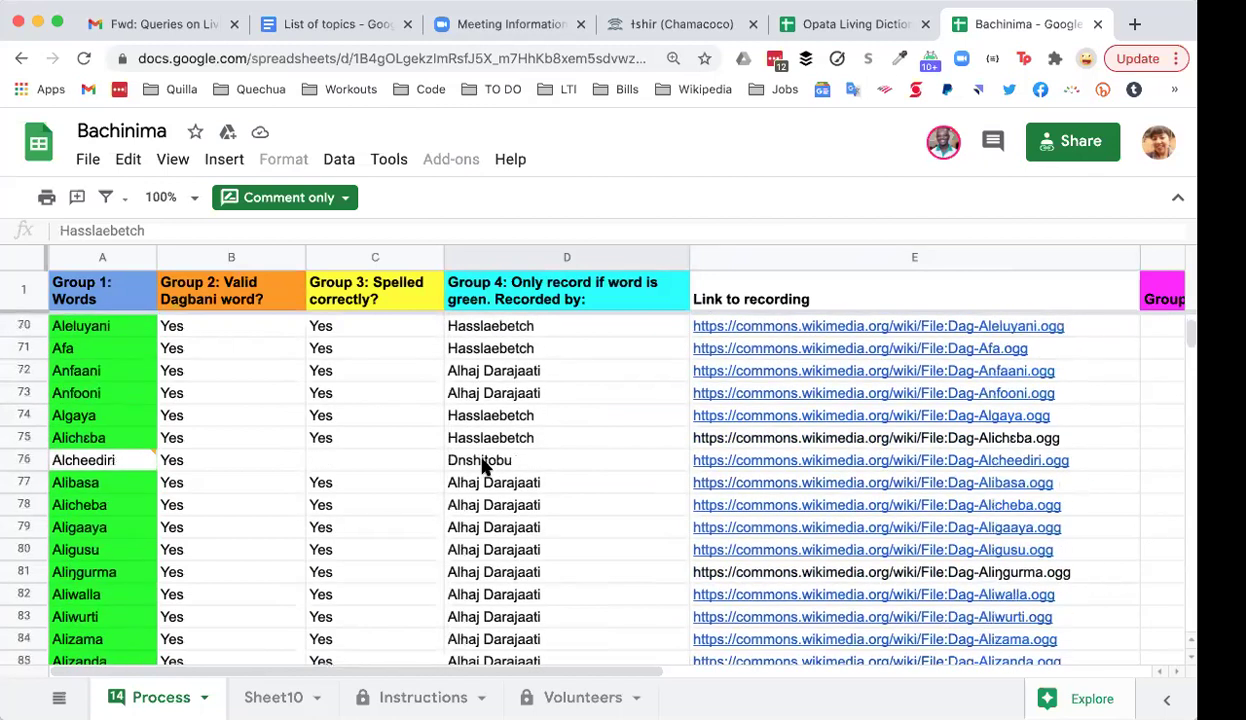
{"action": "scroll", "coordinate": [487, 467], "scroll_direction": "down", "scroll_amount": 1}
{"action": "left_click", "coordinate": [531, 390]}
{"action": "left_click", "coordinate": [541, 420]}
{"action": "left_click", "coordinate": [543, 440]}
{"action": "left_click", "coordinate": [546, 462]}
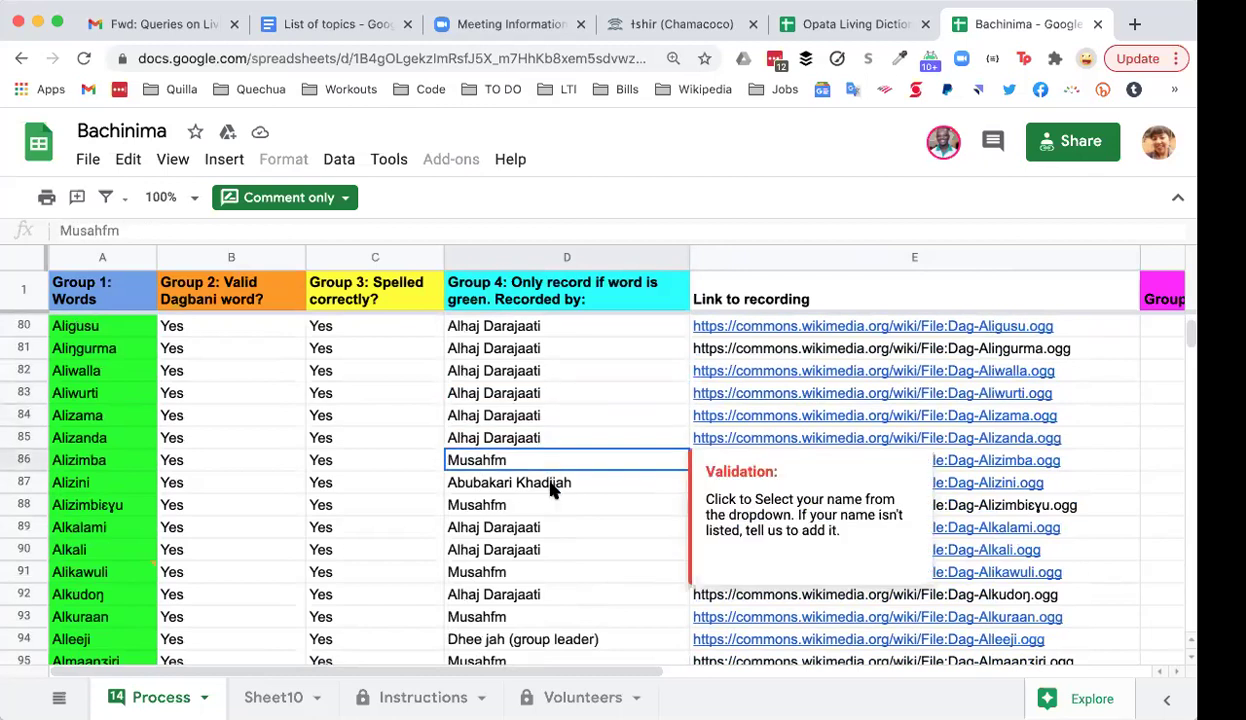
{"action": "left_click", "coordinate": [550, 484]}
{"action": "left_click", "coordinate": [537, 505]}
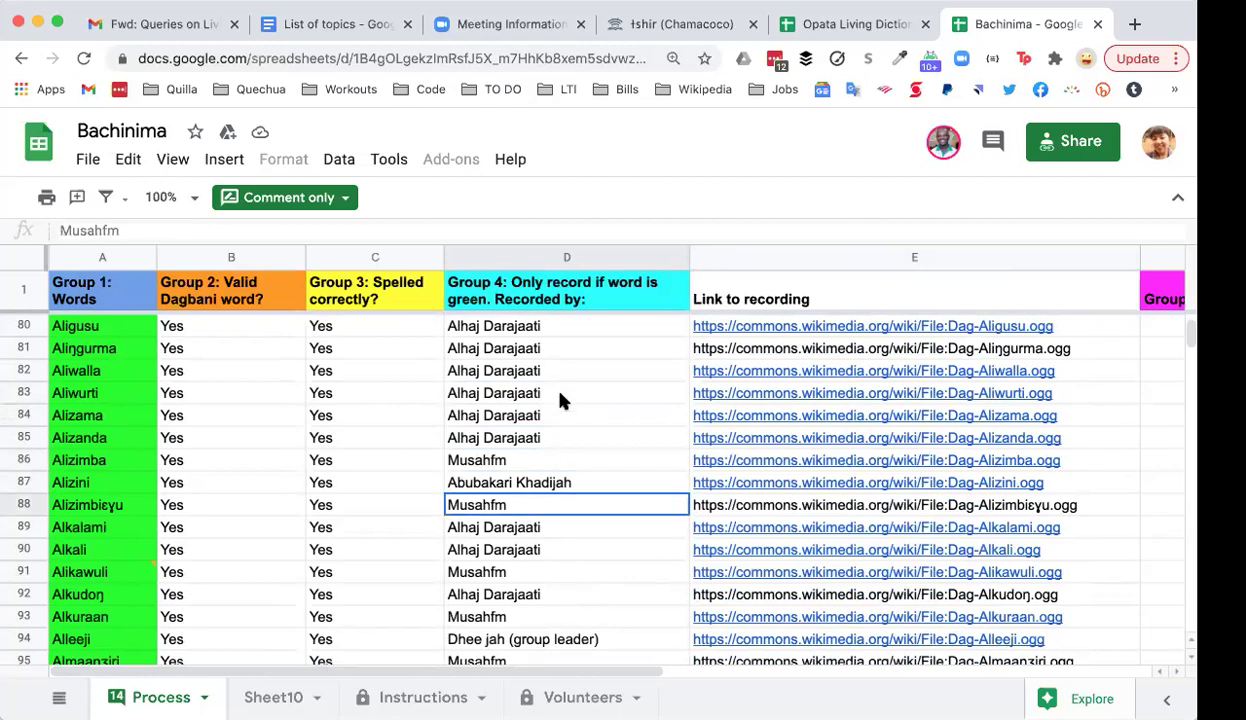
{"action": "scroll", "coordinate": [560, 400], "scroll_direction": "down", "scroll_amount": 2}
{"action": "scroll", "coordinate": [560, 400], "scroll_direction": "down", "scroll_amount": 2}
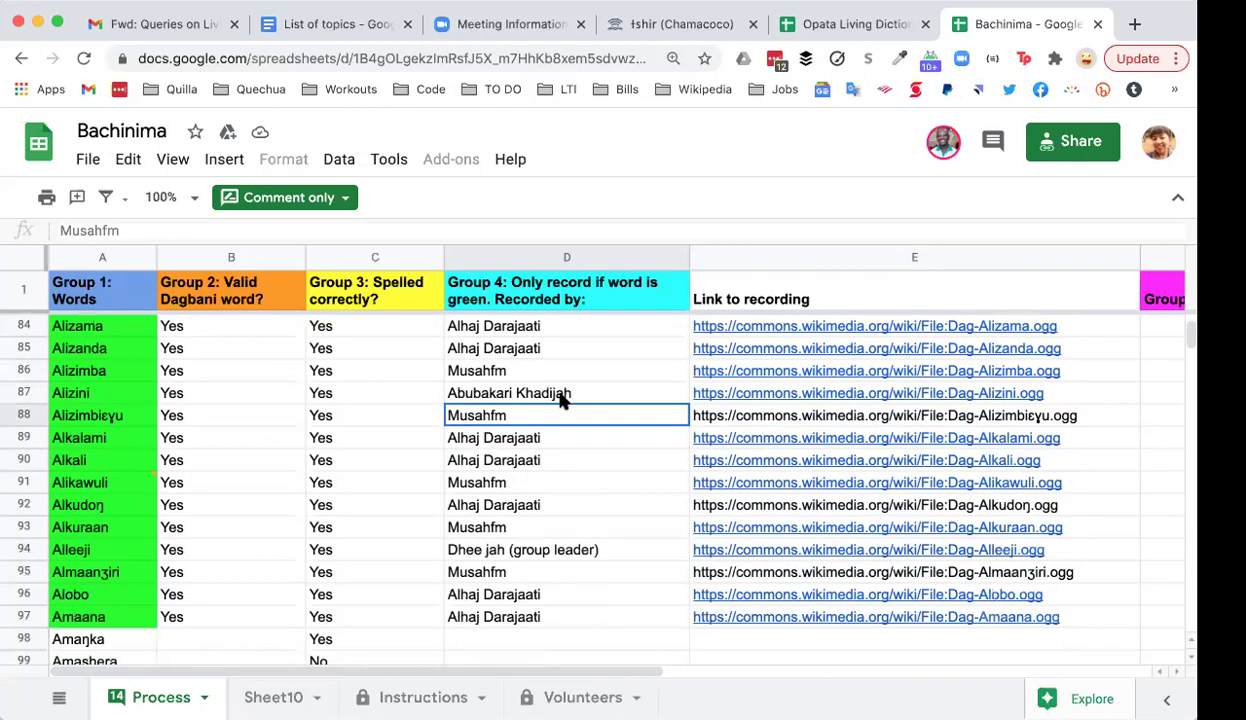
{"action": "scroll", "coordinate": [562, 400], "scroll_direction": "down", "scroll_amount": 2}
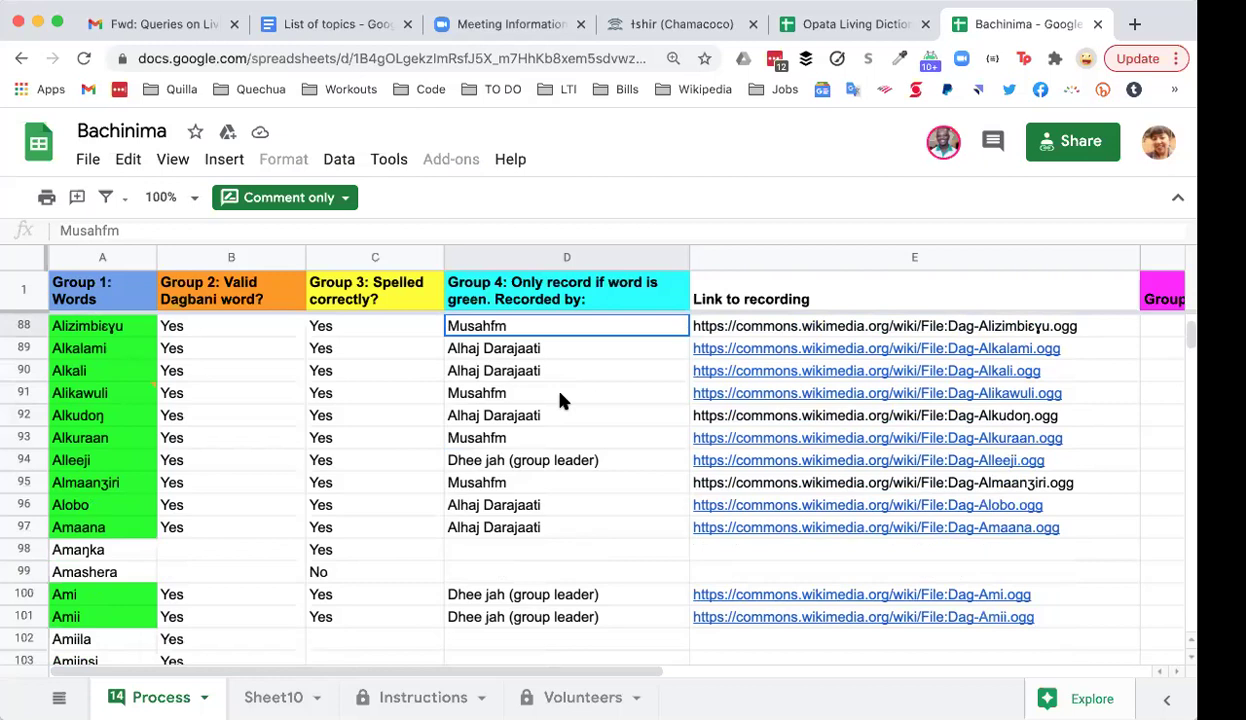
{"action": "scroll", "coordinate": [560, 400], "scroll_direction": "down", "scroll_amount": 5}
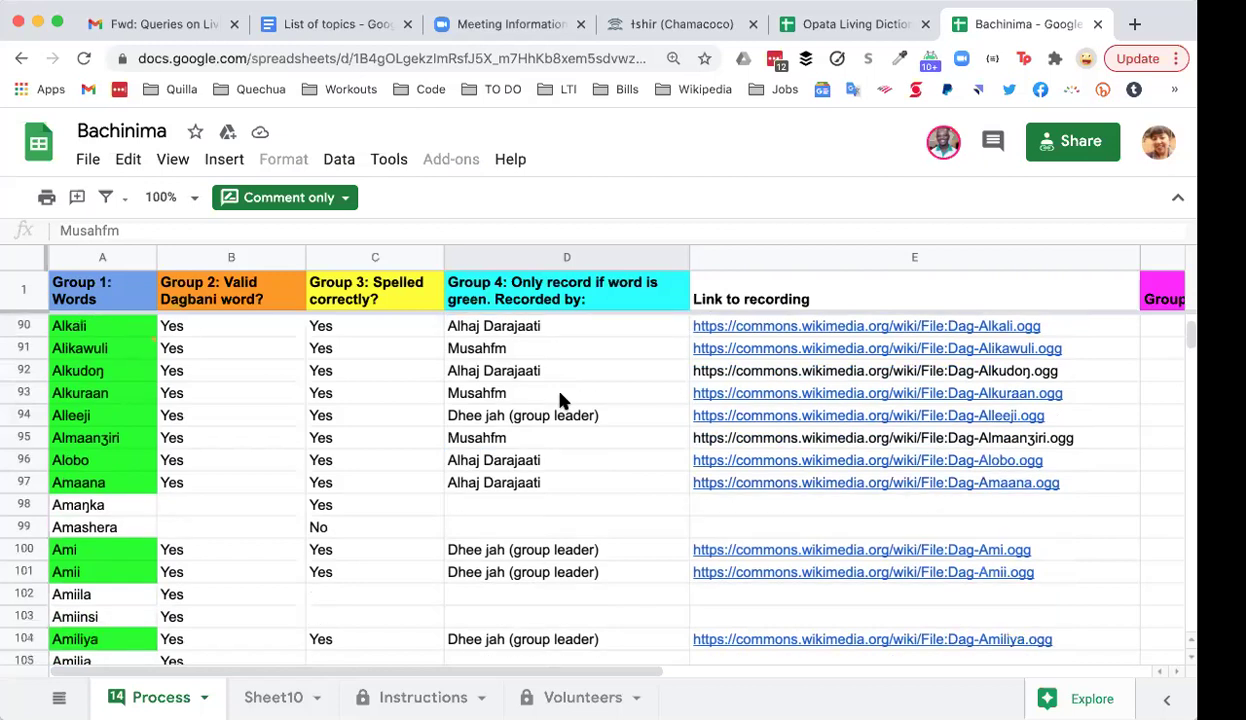
{"action": "scroll", "coordinate": [560, 400], "scroll_direction": "down", "scroll_amount": 7}
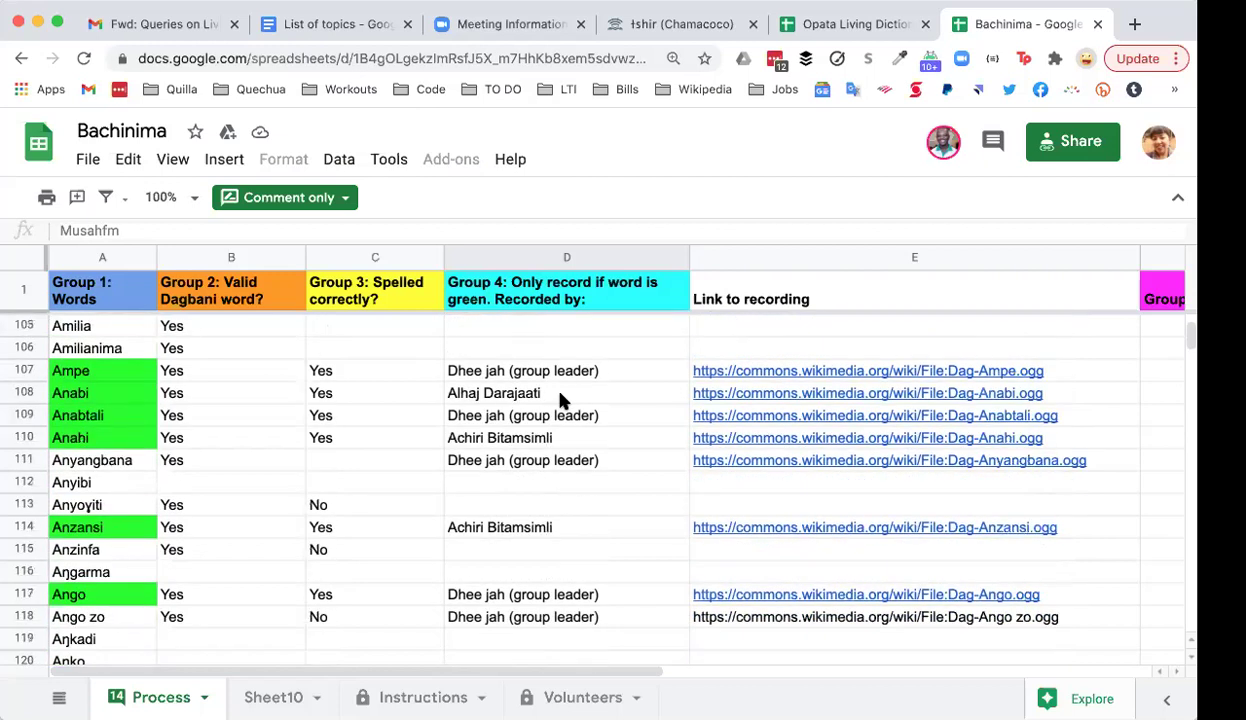
{"action": "scroll", "coordinate": [562, 400], "scroll_direction": "down", "scroll_amount": 4}
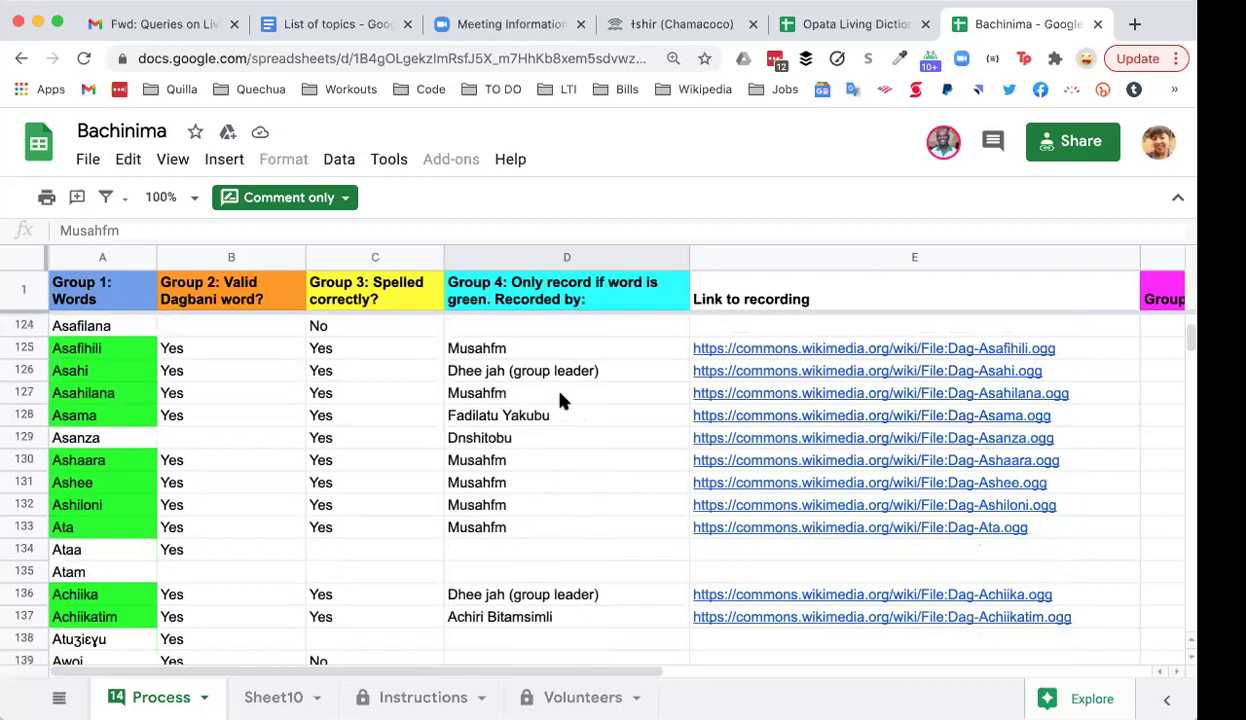
{"action": "scroll", "coordinate": [560, 400], "scroll_direction": "down", "scroll_amount": 4}
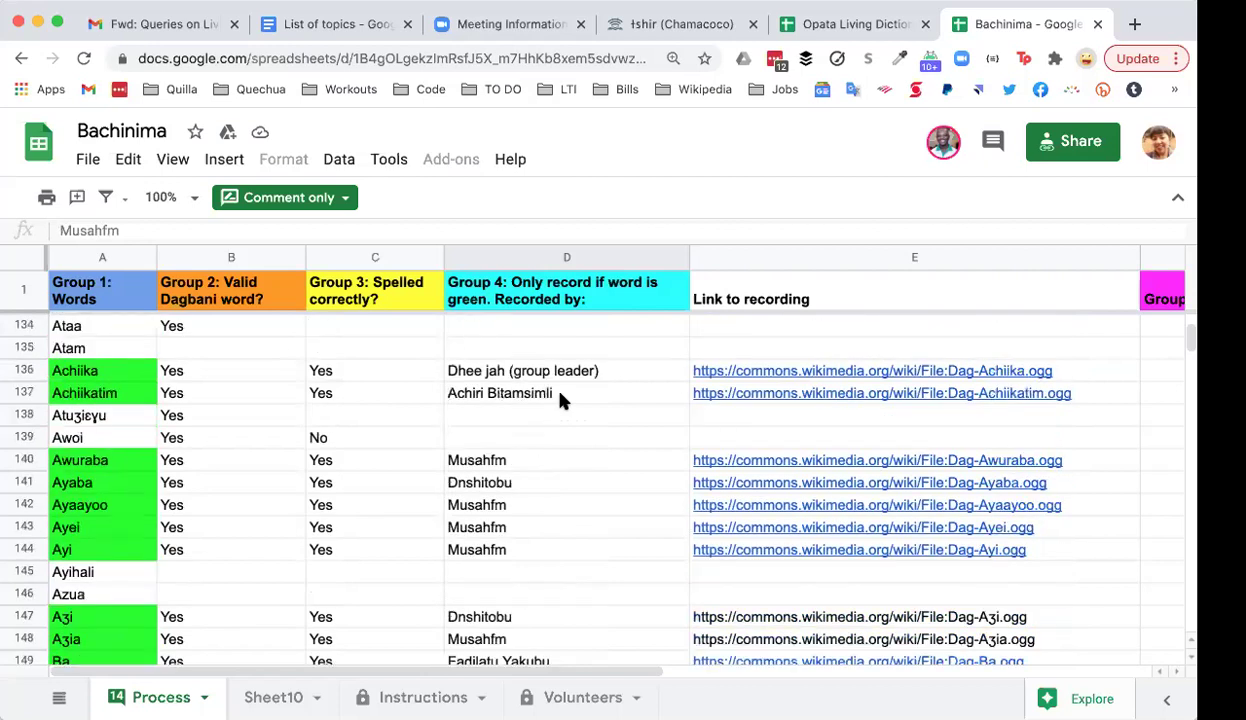
{"action": "scroll", "coordinate": [560, 400], "scroll_direction": "down", "scroll_amount": 5}
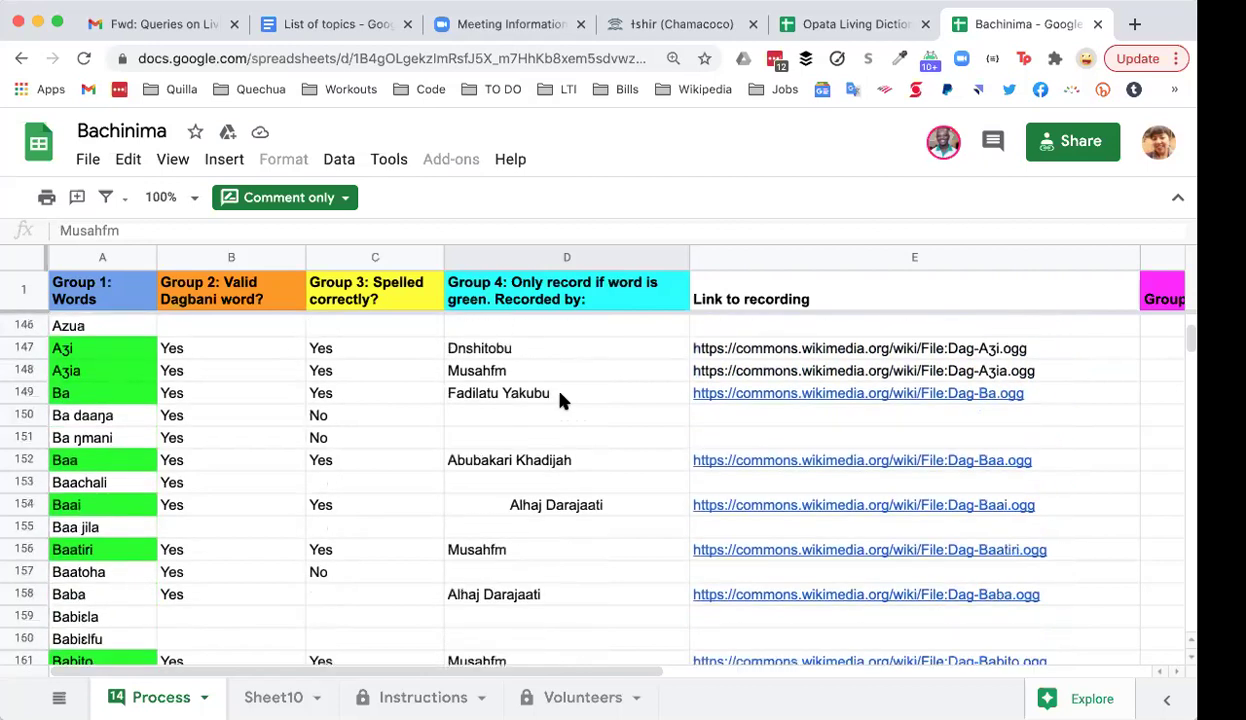
{"action": "scroll", "coordinate": [560, 400], "scroll_direction": "down", "scroll_amount": 3}
{"action": "scroll", "coordinate": [560, 400], "scroll_direction": "down", "scroll_amount": 2}
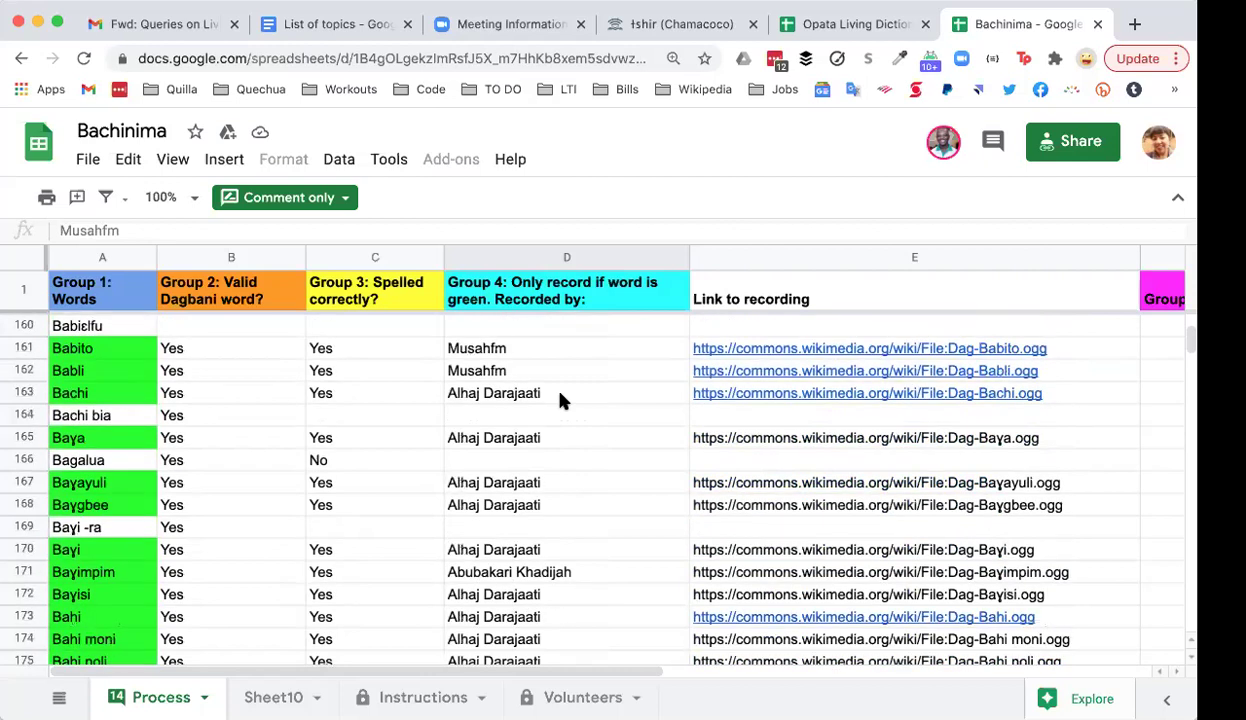
{"action": "scroll", "coordinate": [560, 400], "scroll_direction": "down", "scroll_amount": 2}
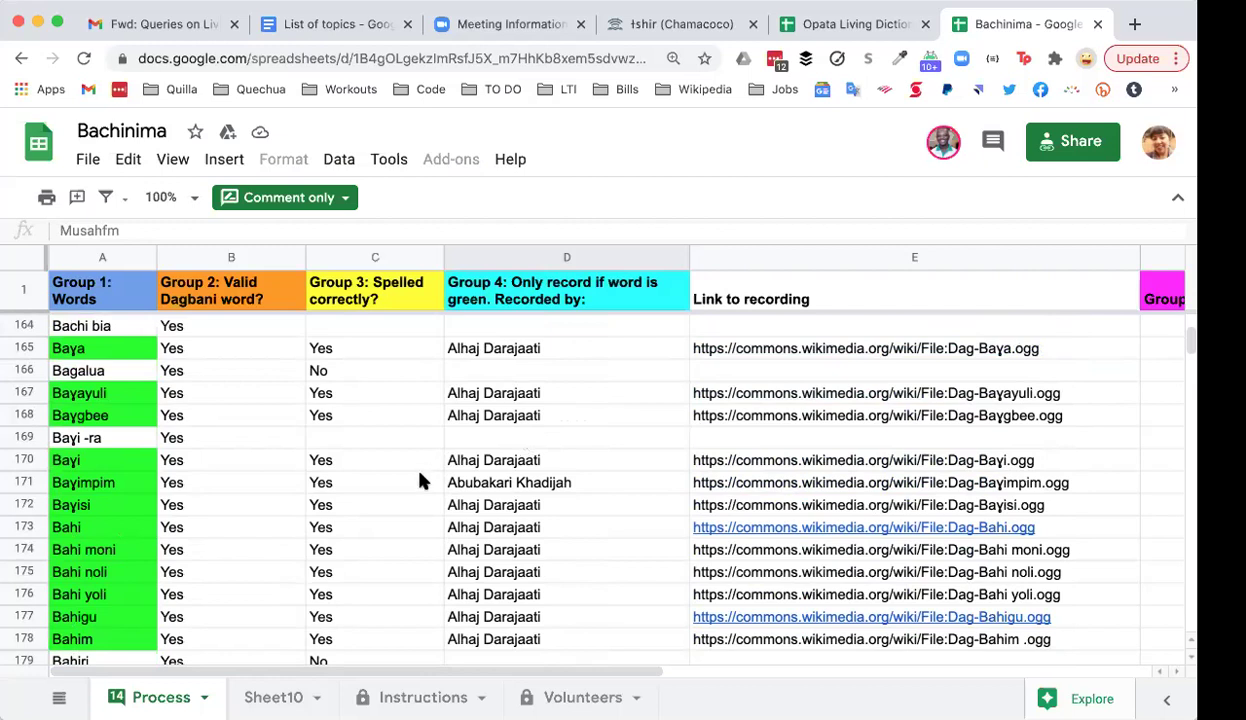
{"action": "scroll", "coordinate": [320, 498], "scroll_direction": "down", "scroll_amount": 2}
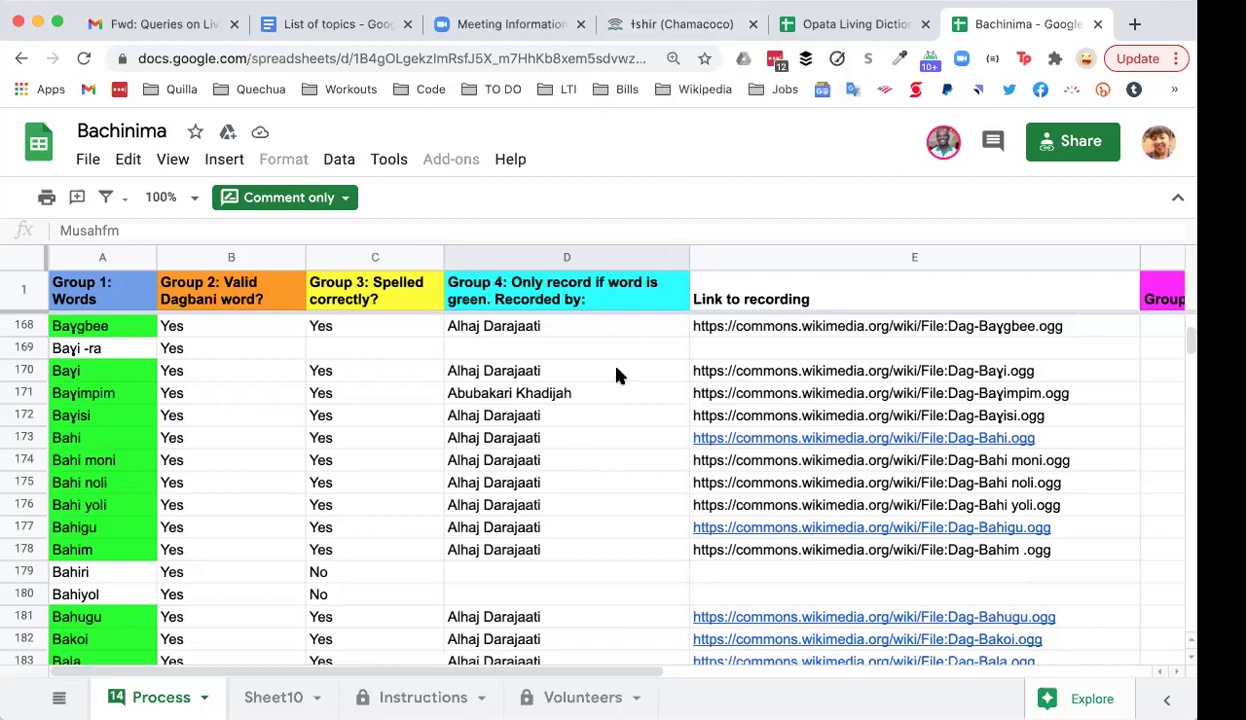
Step: Scroll the Bachinima Process sheet down a few rows and back up again
{"action": "scroll", "coordinate": [616, 375], "scroll_direction": "down", "scroll_amount": 2}
{"action": "scroll", "coordinate": [616, 375], "scroll_direction": "down", "scroll_amount": 2}
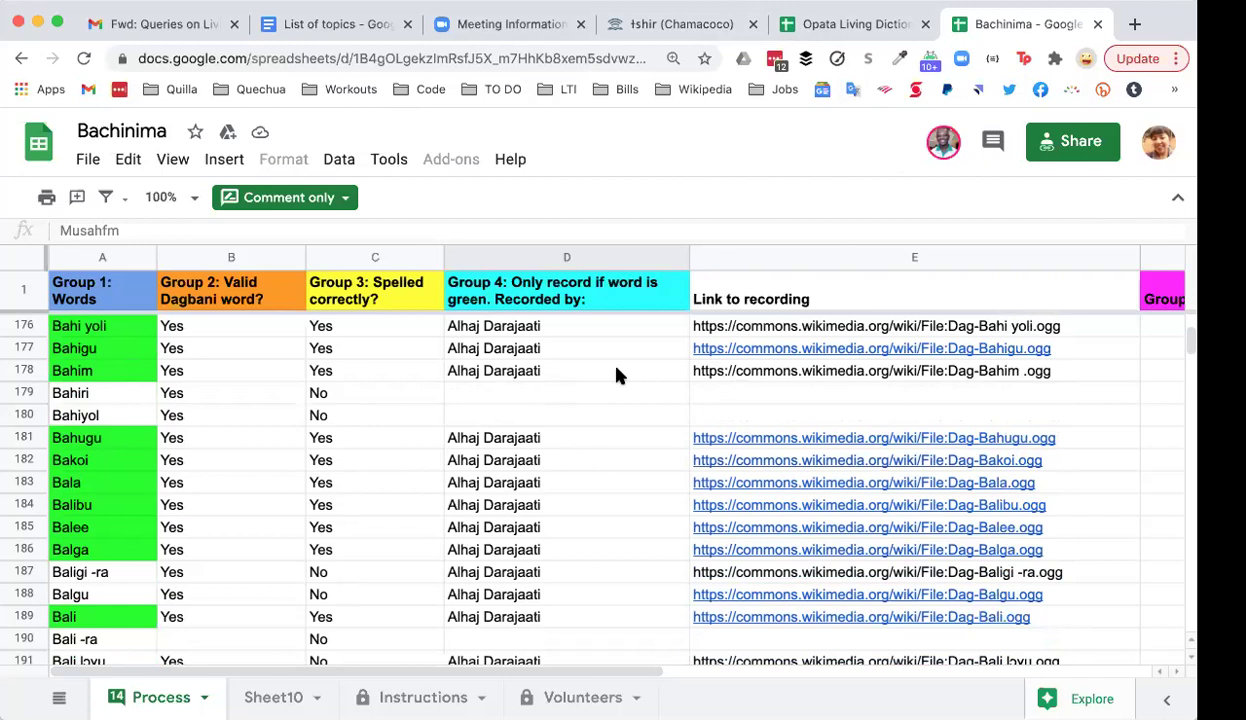
{"action": "scroll", "coordinate": [616, 375], "scroll_direction": "up", "scroll_amount": 20}
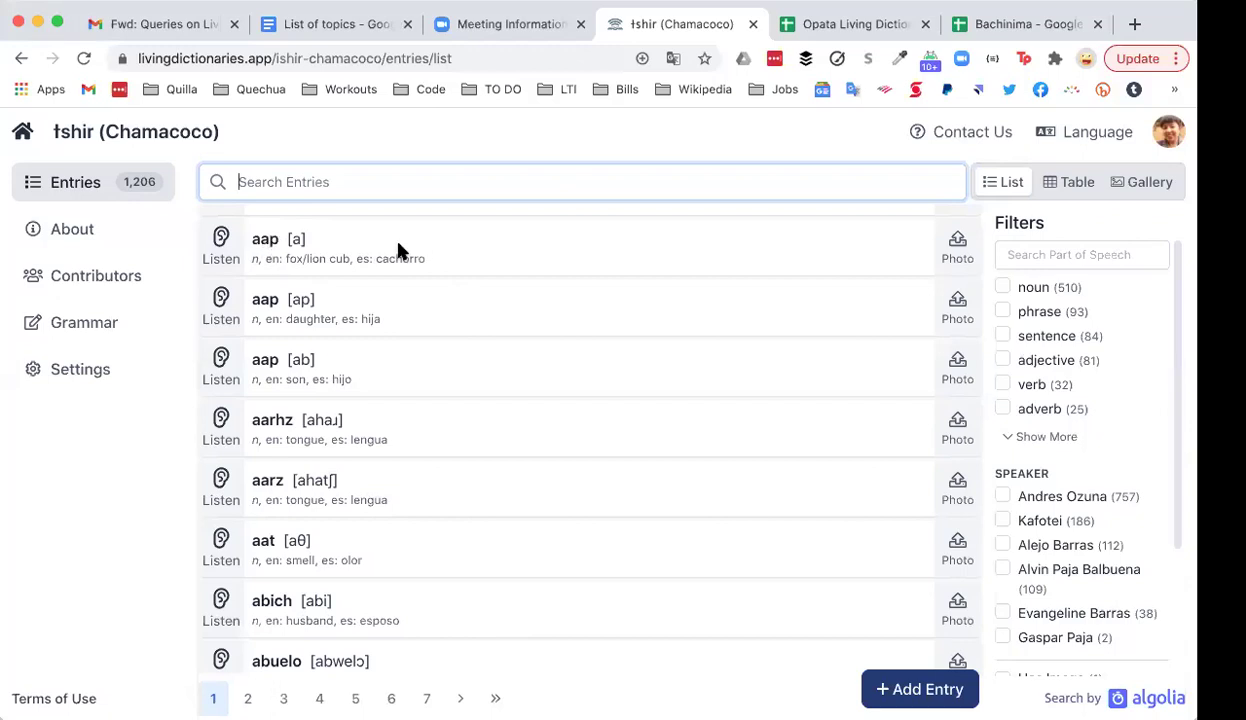
Step: Open the aap entry and inspect its lexeme, phonetic 'a', and cachorro / fox/lion cub glosses
{"action": "left_click", "coordinate": [465, 257]}
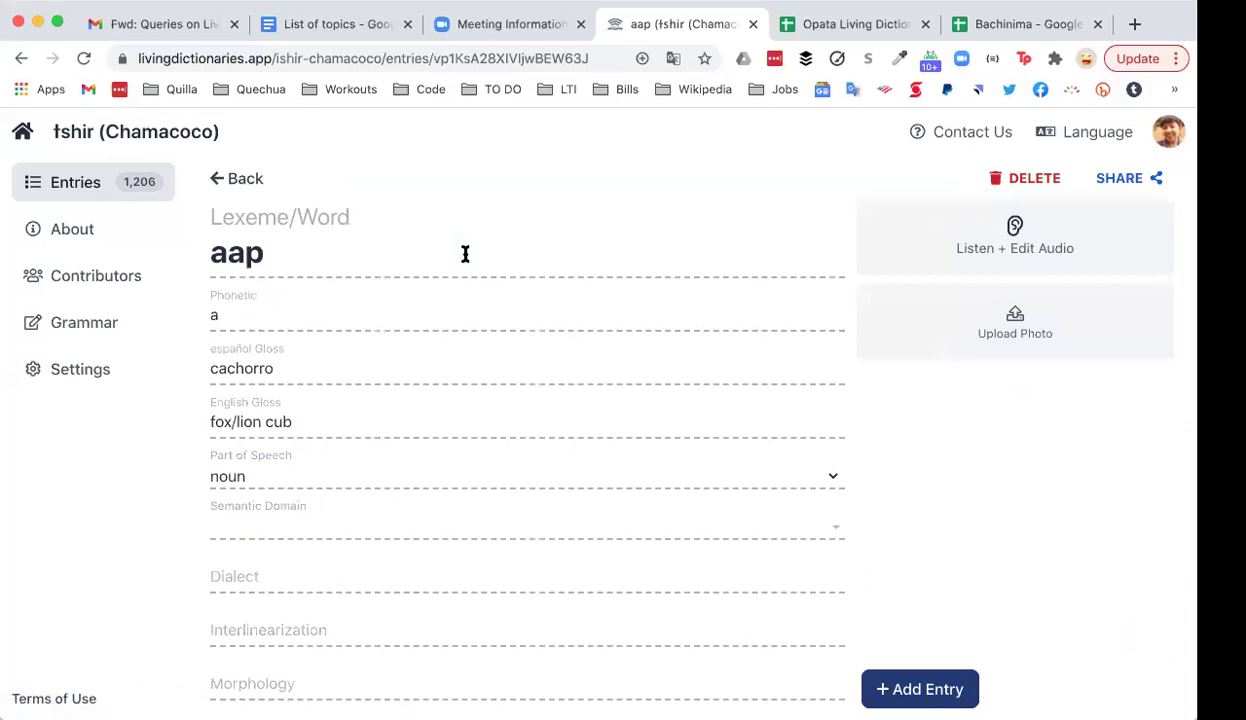
{"action": "left_click_drag", "start_coordinate": [312, 255], "coordinate": [205, 255]}
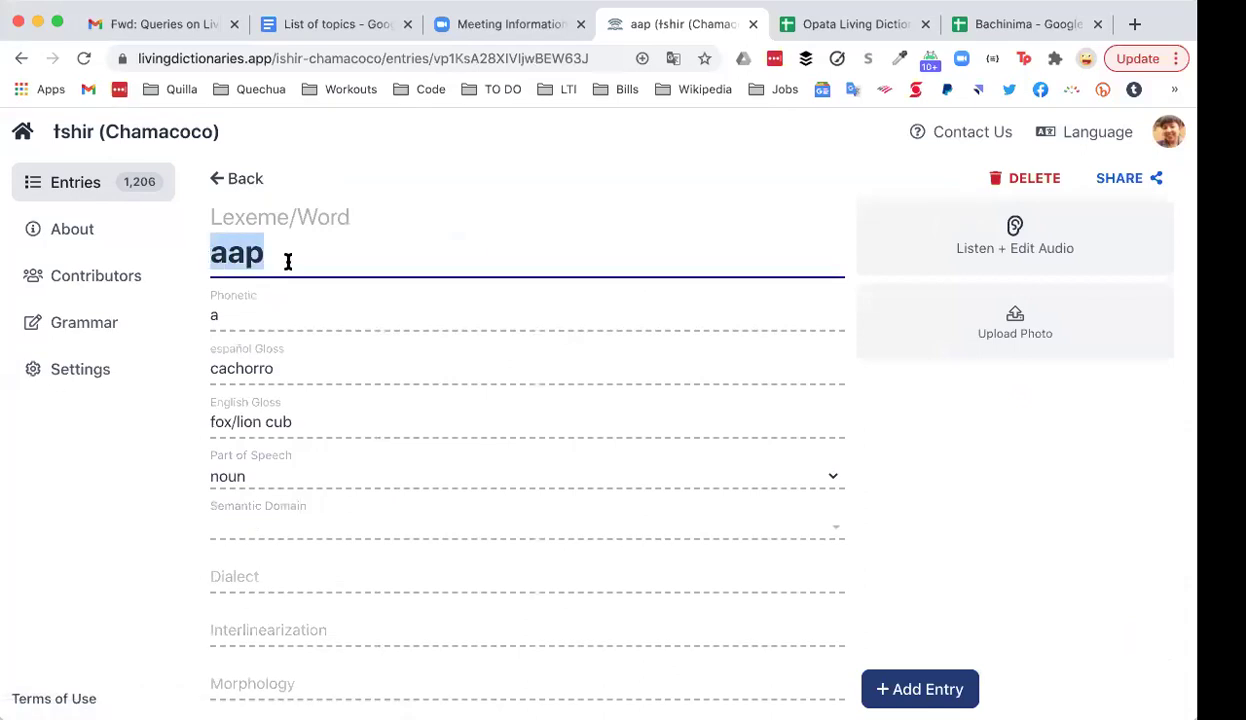
{"action": "left_click", "coordinate": [268, 318]}
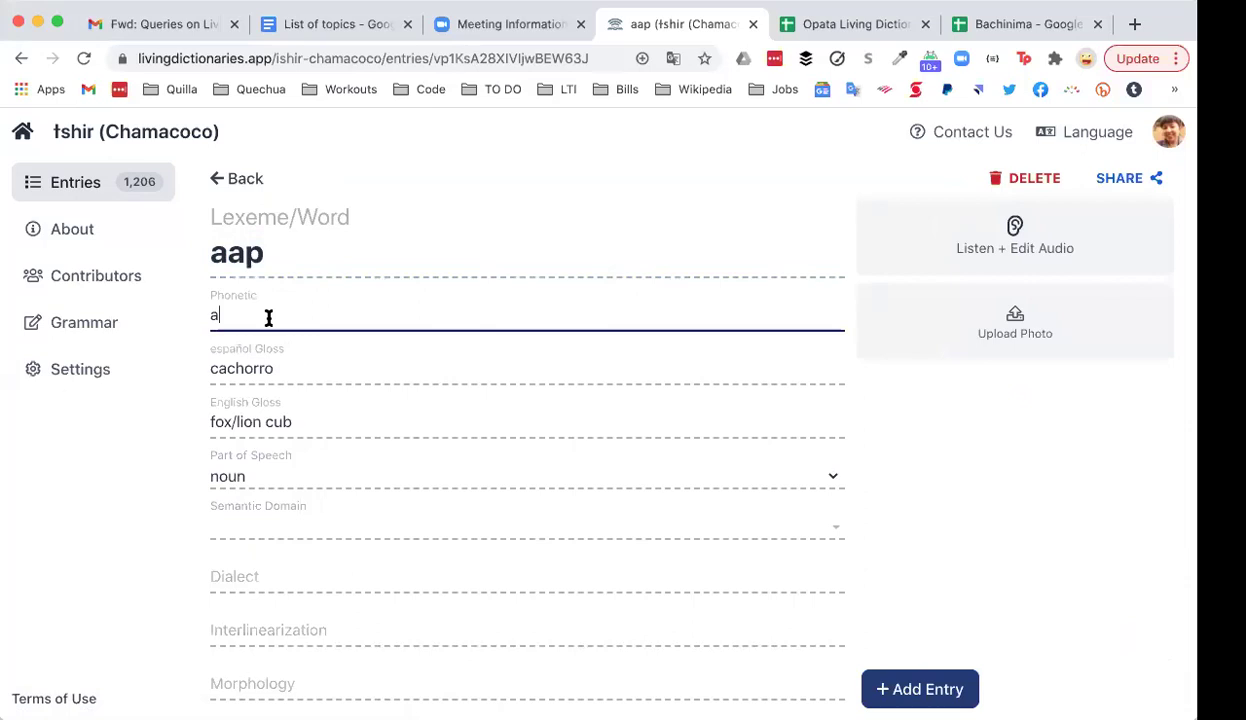
{"action": "scroll", "coordinate": [312, 334], "scroll_direction": "down", "scroll_amount": 2}
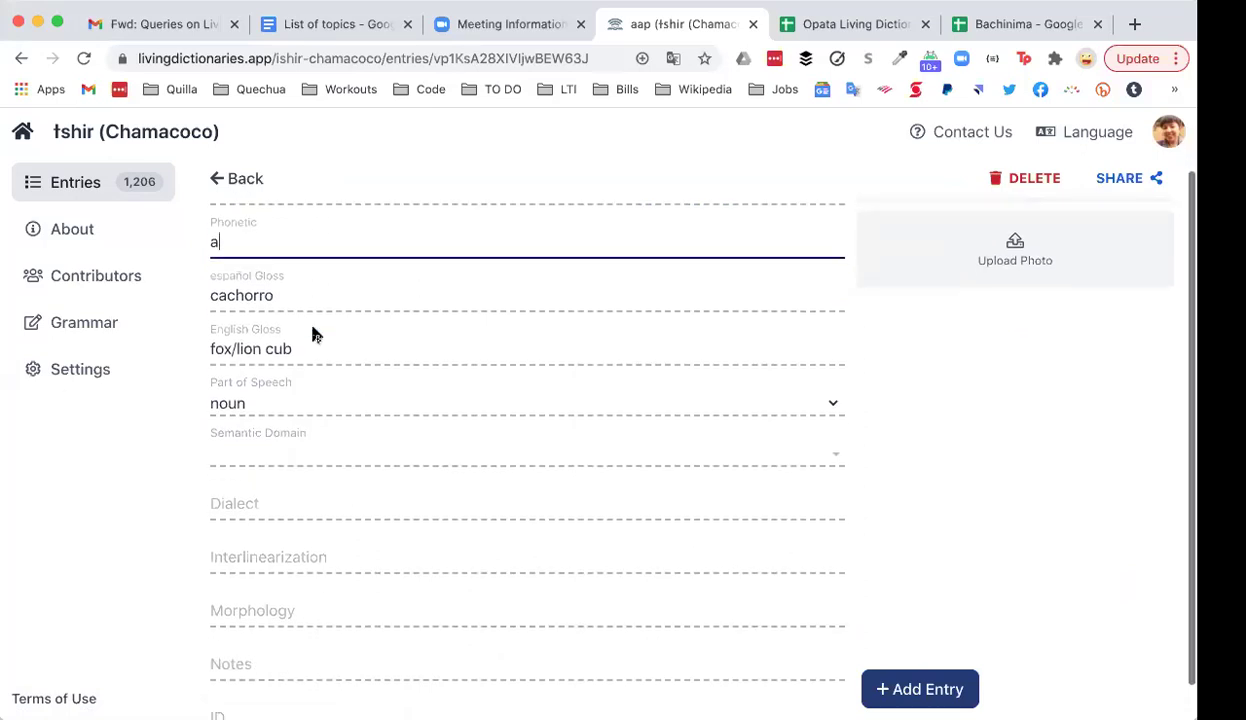
{"action": "left_click", "coordinate": [292, 296]}
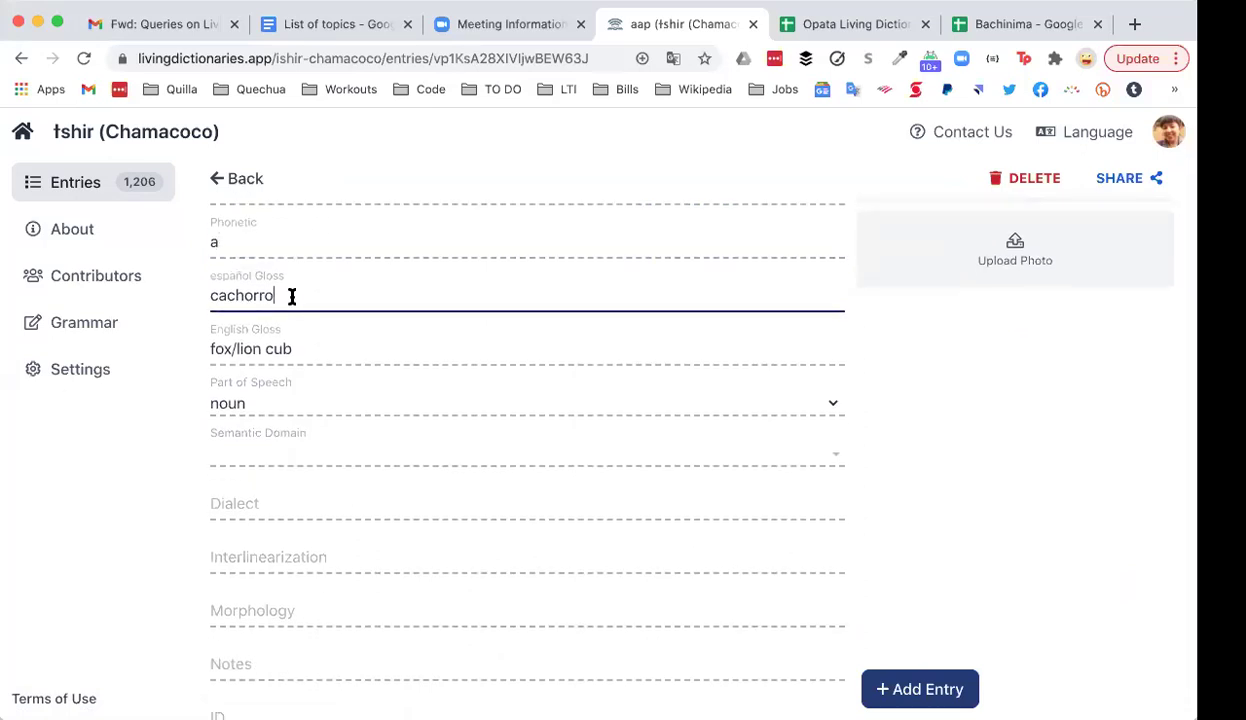
{"action": "left_click", "coordinate": [309, 353]}
{"action": "scroll", "coordinate": [362, 380], "scroll_direction": "up", "scroll_amount": 2}
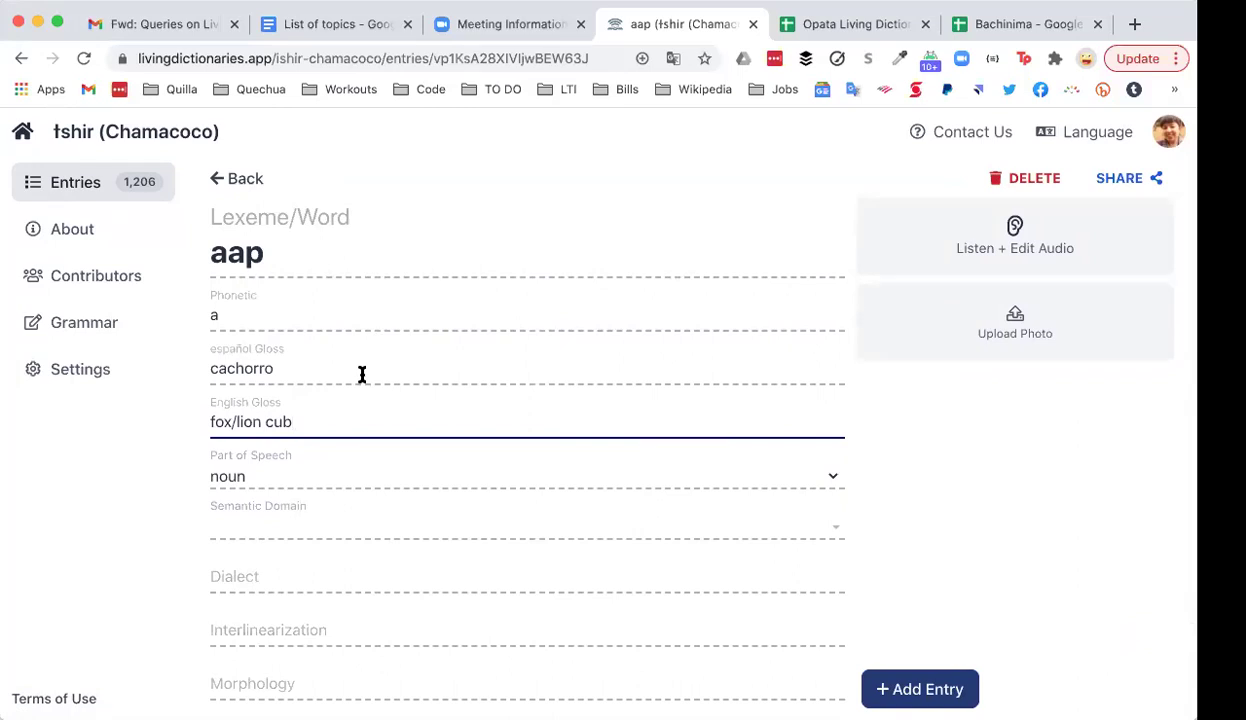
{"action": "scroll", "coordinate": [362, 374], "scroll_direction": "down", "scroll_amount": 2}
{"action": "scroll", "coordinate": [362, 374], "scroll_direction": "up", "scroll_amount": 2}
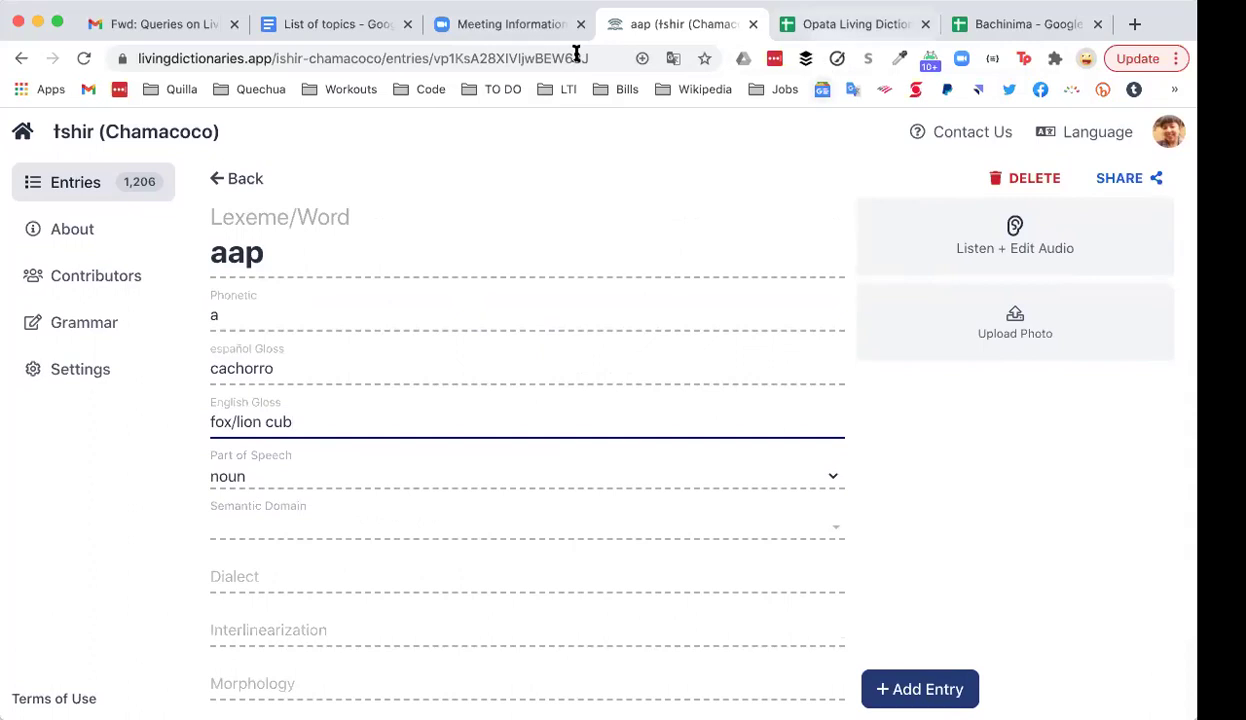
Step: Go back to the ɨshir entries list and scroll down past abich, abuelo and ahale
{"action": "left_click", "coordinate": [240, 176]}
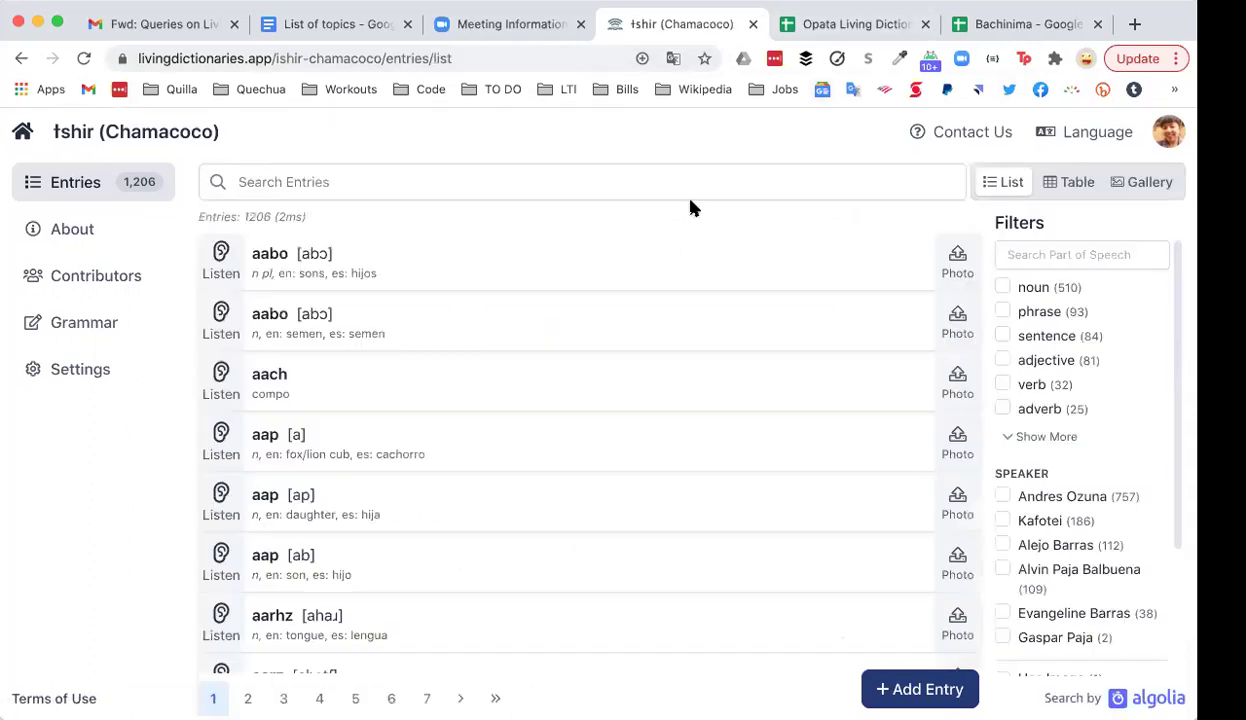
{"action": "scroll", "coordinate": [690, 207], "scroll_direction": "down", "scroll_amount": 5}
{"action": "scroll", "coordinate": [693, 207], "scroll_direction": "down", "scroll_amount": 2}
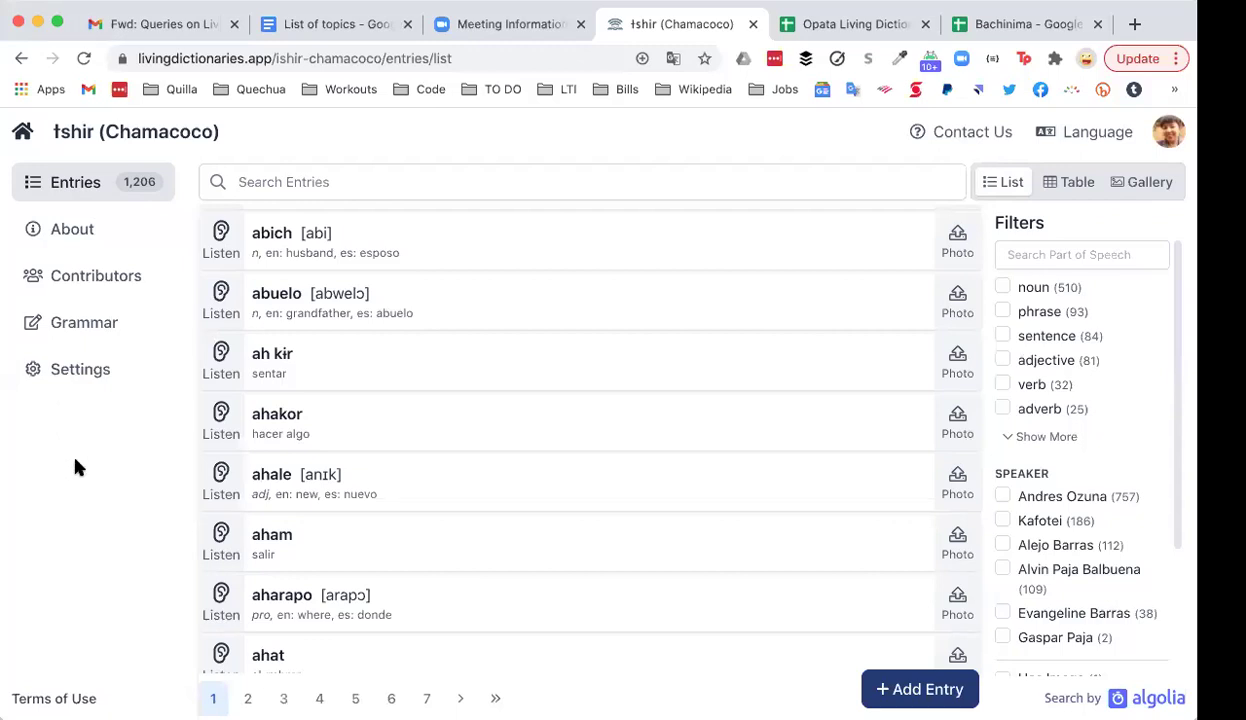
Step: Show the ɨshir About page and scroll through its language and project overview text
{"action": "left_click", "coordinate": [70, 230]}
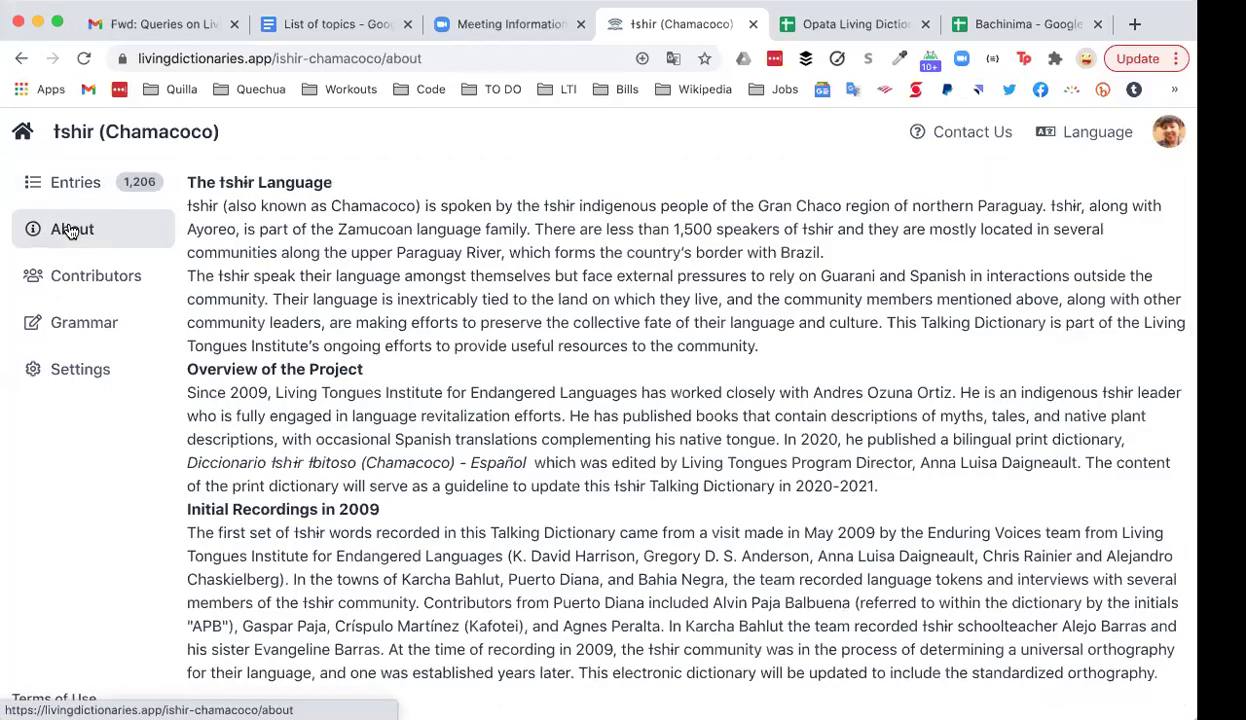
{"action": "scroll", "coordinate": [350, 272], "scroll_direction": "down", "scroll_amount": 4}
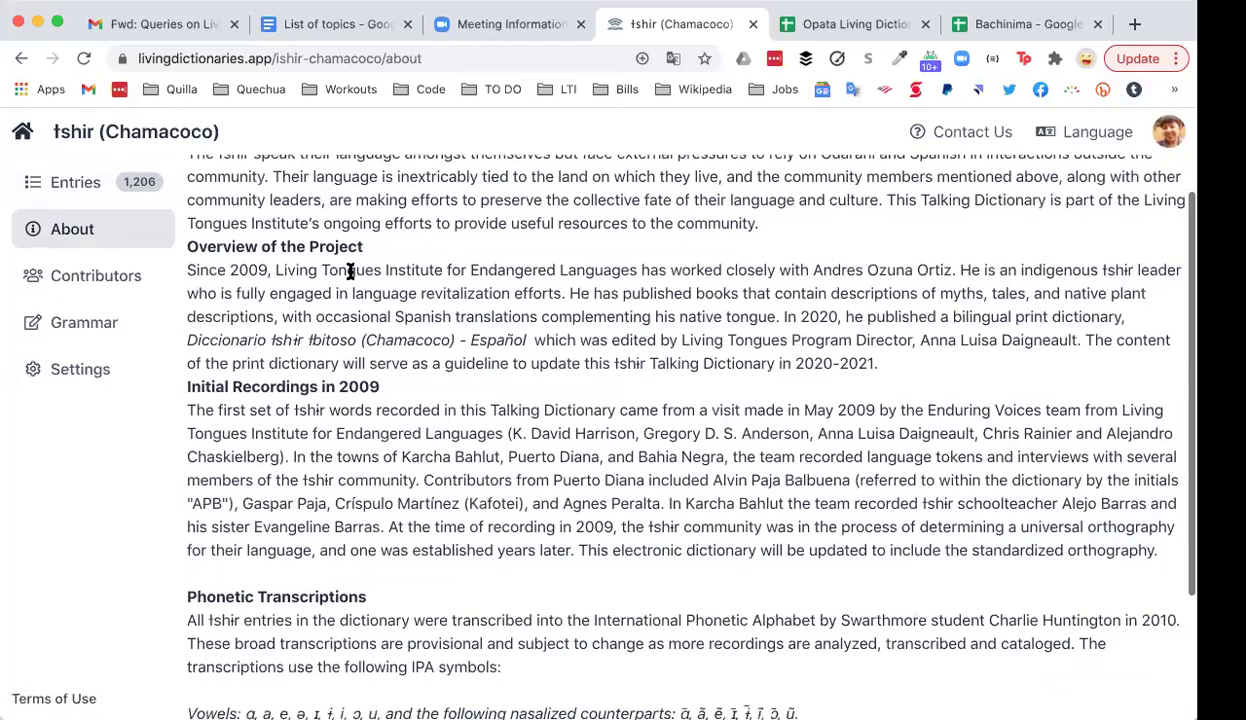
{"action": "scroll", "coordinate": [350, 272], "scroll_direction": "up", "scroll_amount": 3}
{"action": "scroll", "coordinate": [350, 272], "scroll_direction": "up", "scroll_amount": 2}
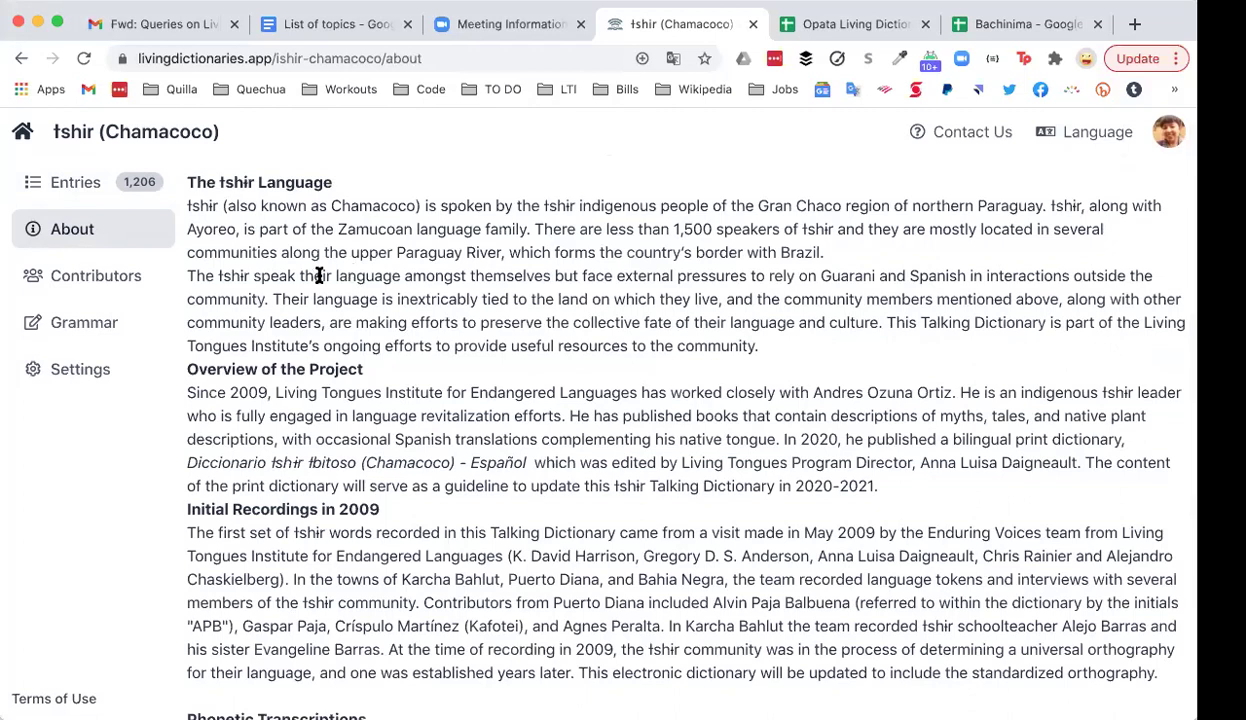
Step: Show the ɨshir Contributors page, then bring up the empty Contact Us message form
{"action": "left_click", "coordinate": [113, 287]}
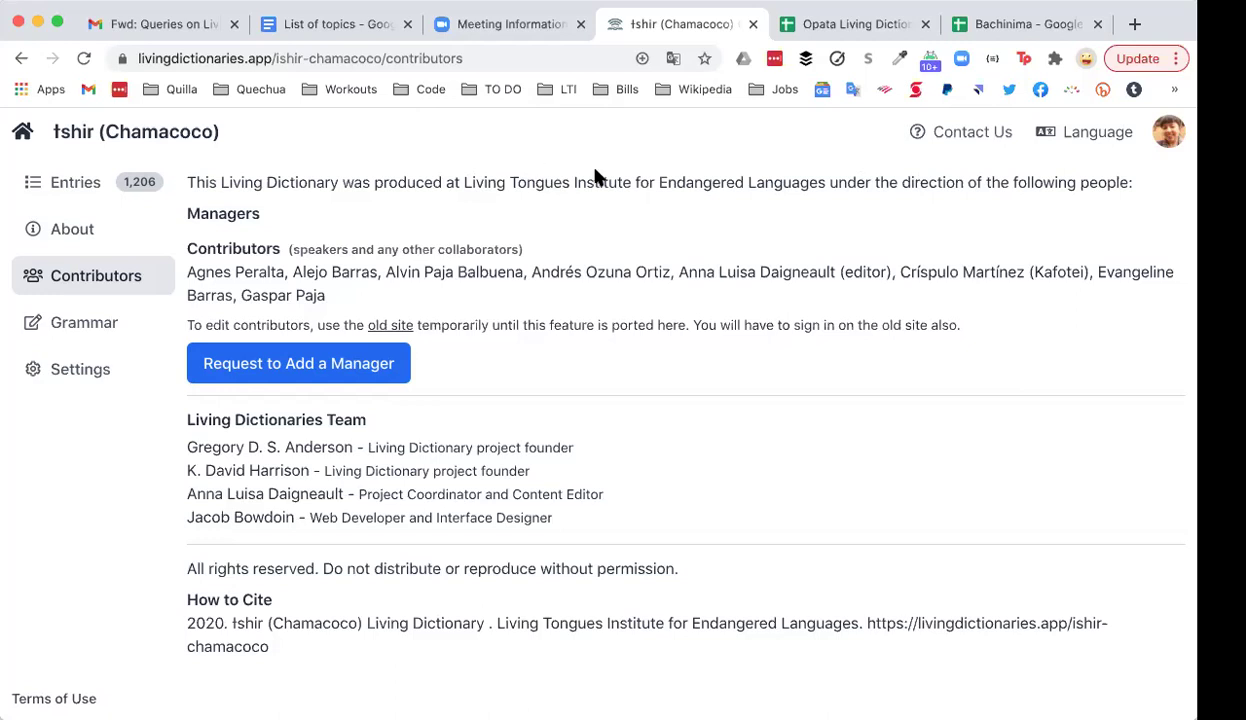
{"action": "left_click", "coordinate": [972, 140]}
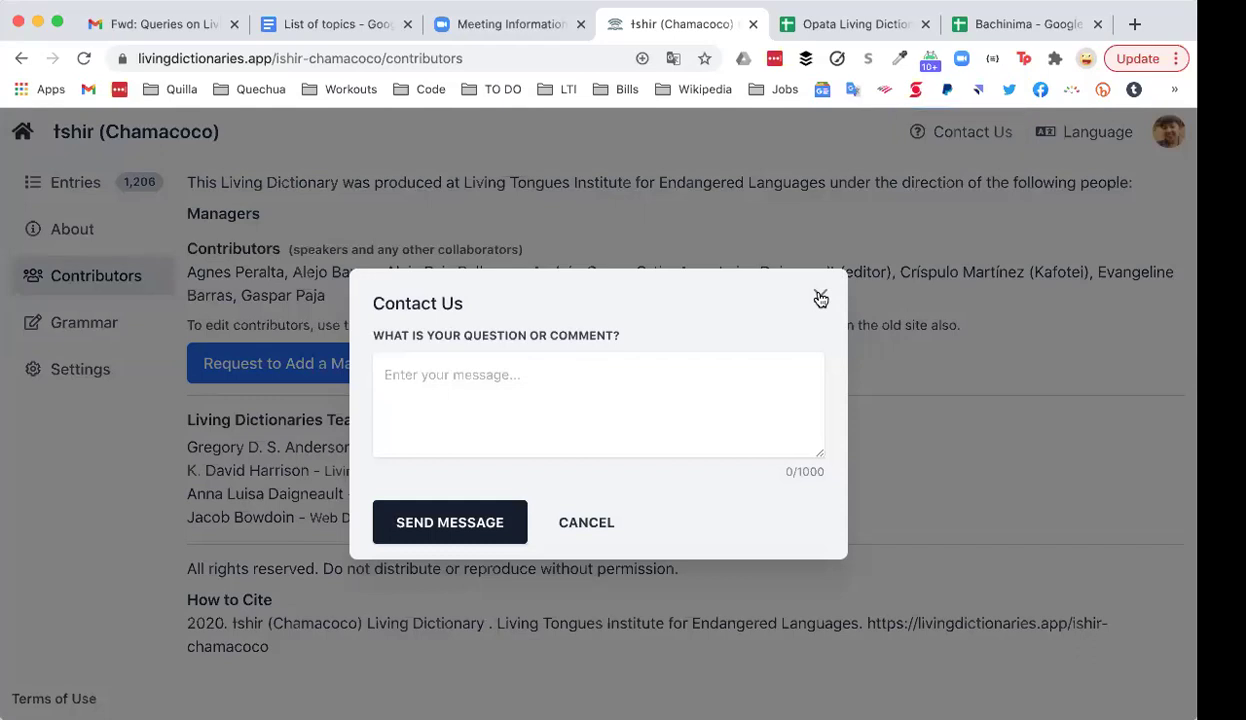
Step: Dismiss the empty Contact Us form with its X, back to the Contributors page
{"action": "left_click", "coordinate": [820, 298]}
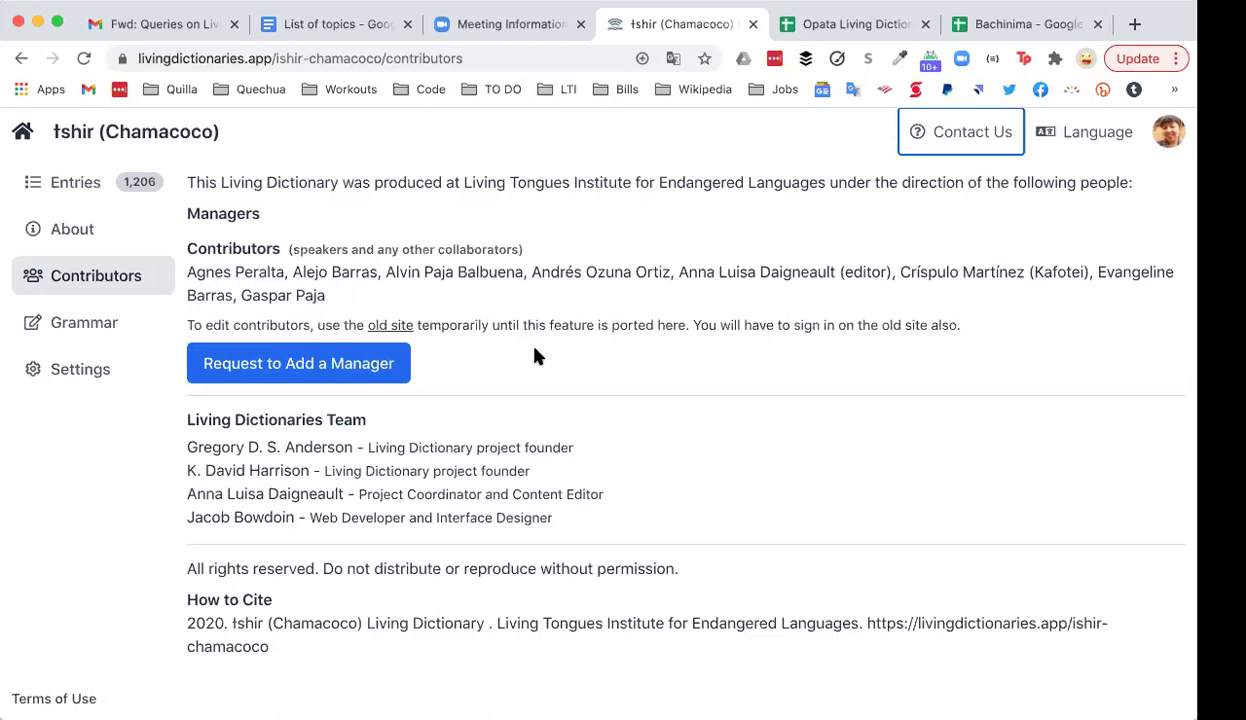
{"action": "left_click", "coordinate": [88, 320]}
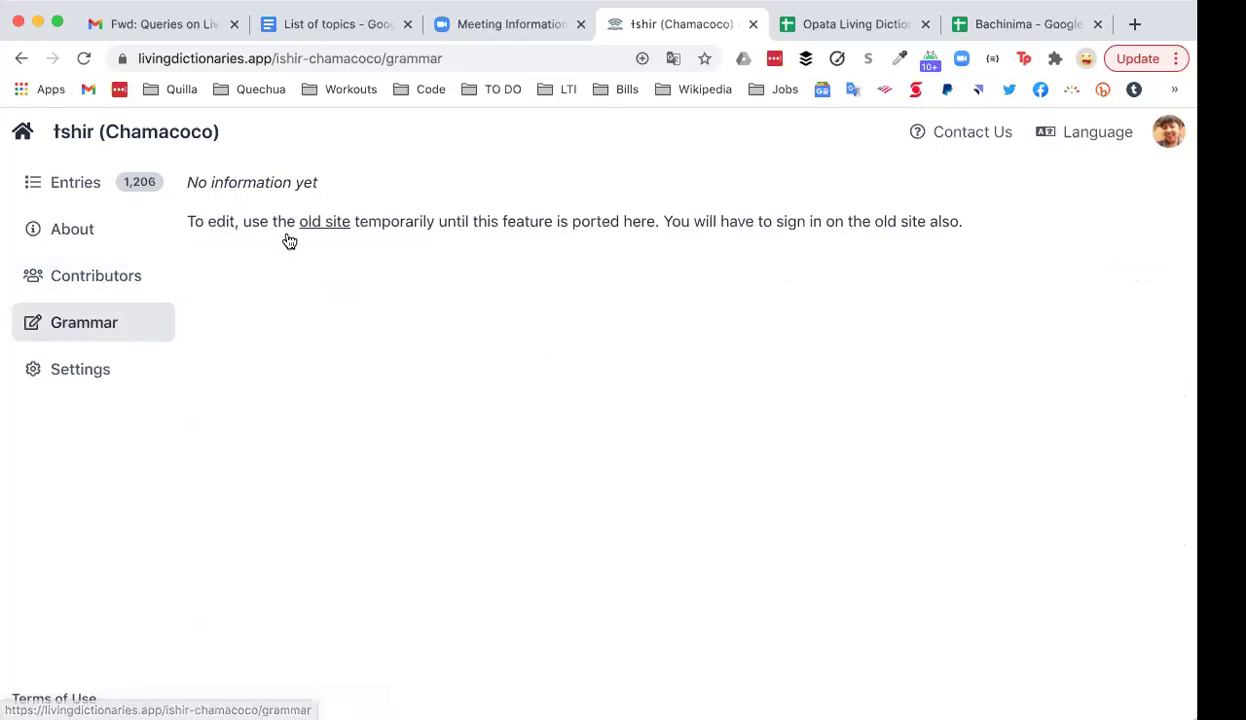
{"action": "left_click", "coordinate": [74, 234]}
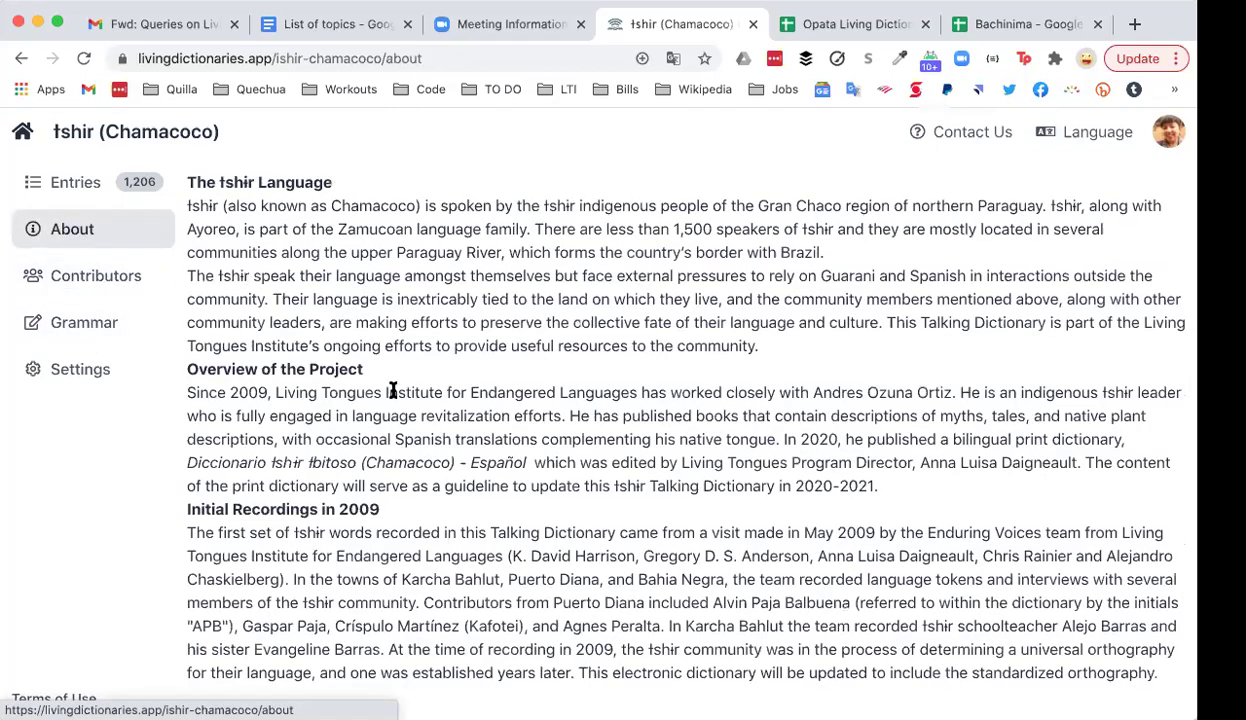
{"action": "scroll", "coordinate": [392, 395], "scroll_direction": "down", "scroll_amount": 6}
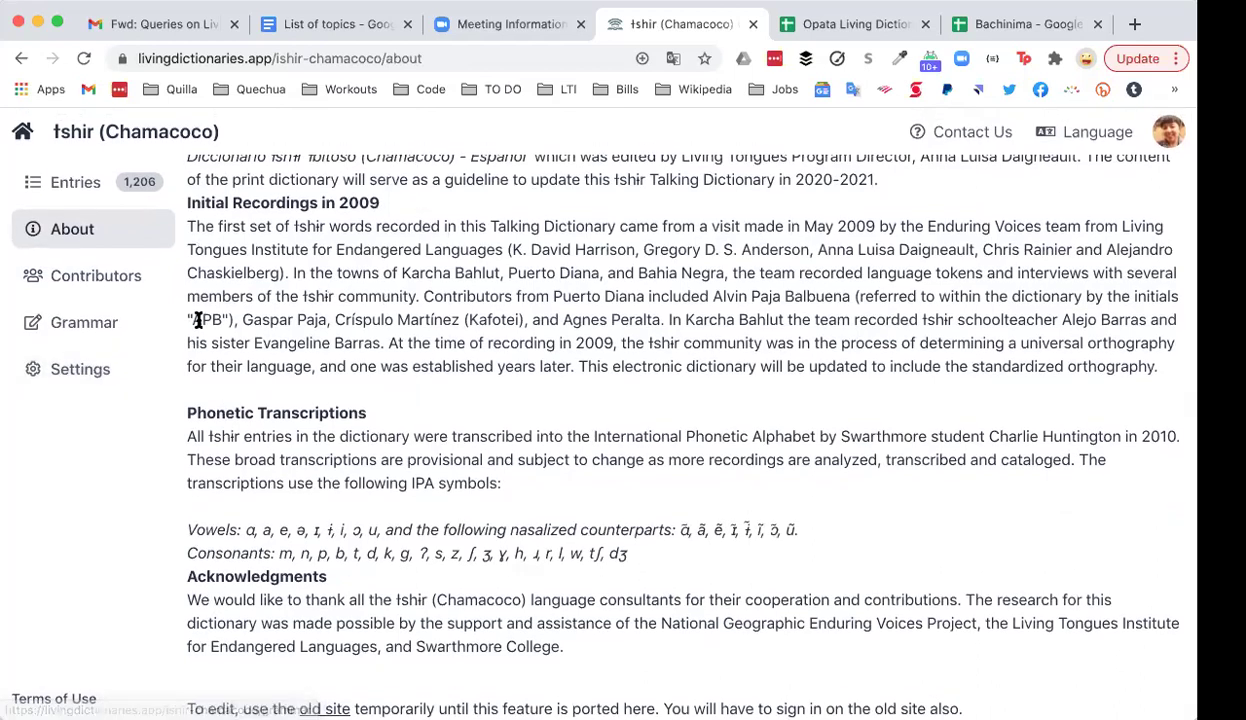
{"action": "left_click", "coordinate": [90, 370]}
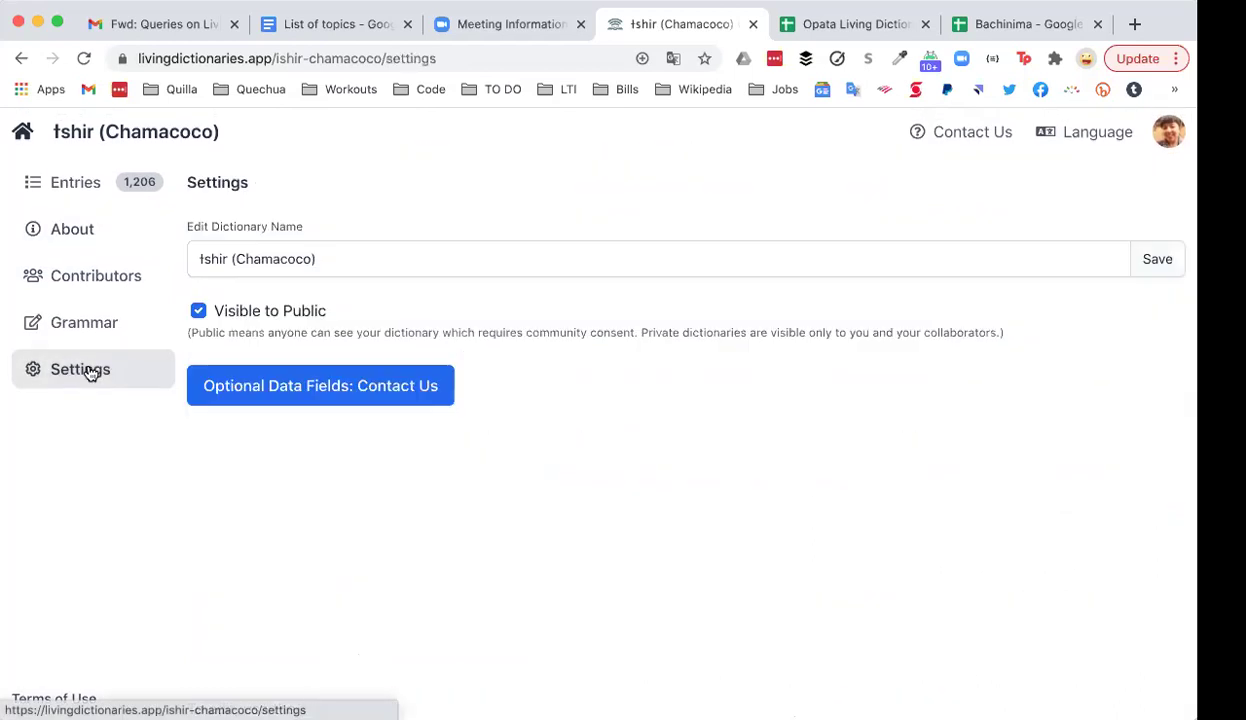
{"action": "left_click", "coordinate": [337, 258]}
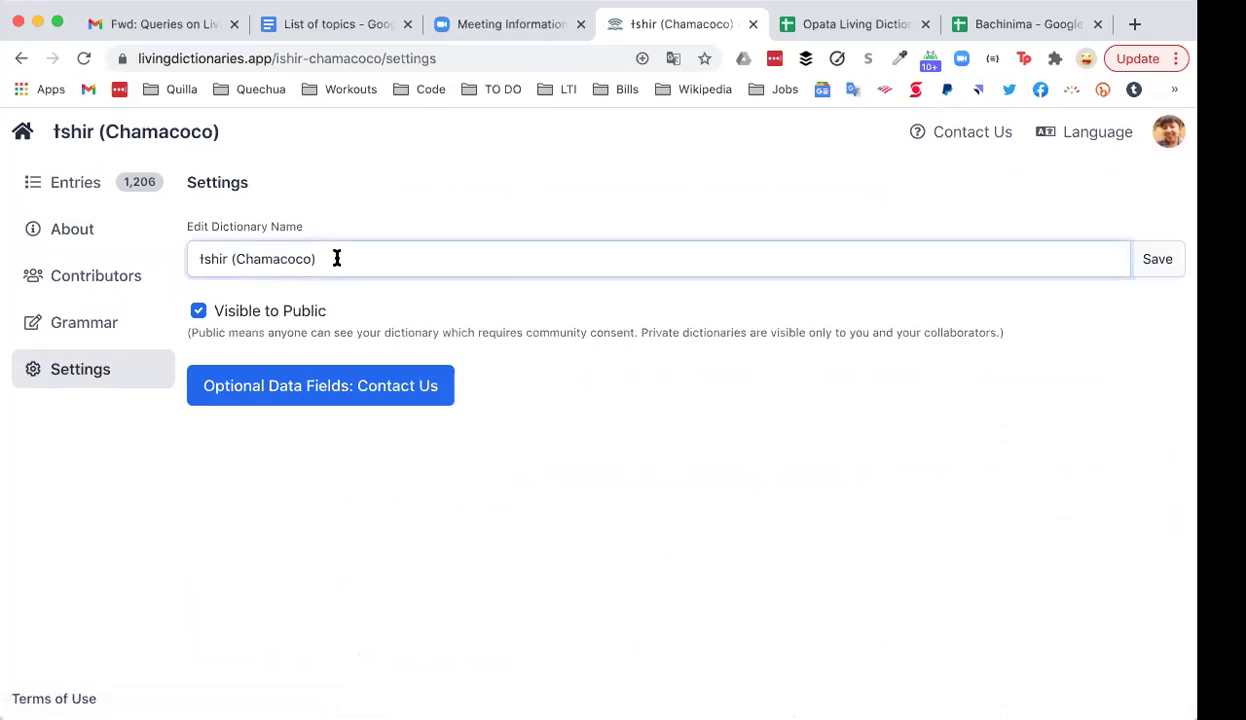
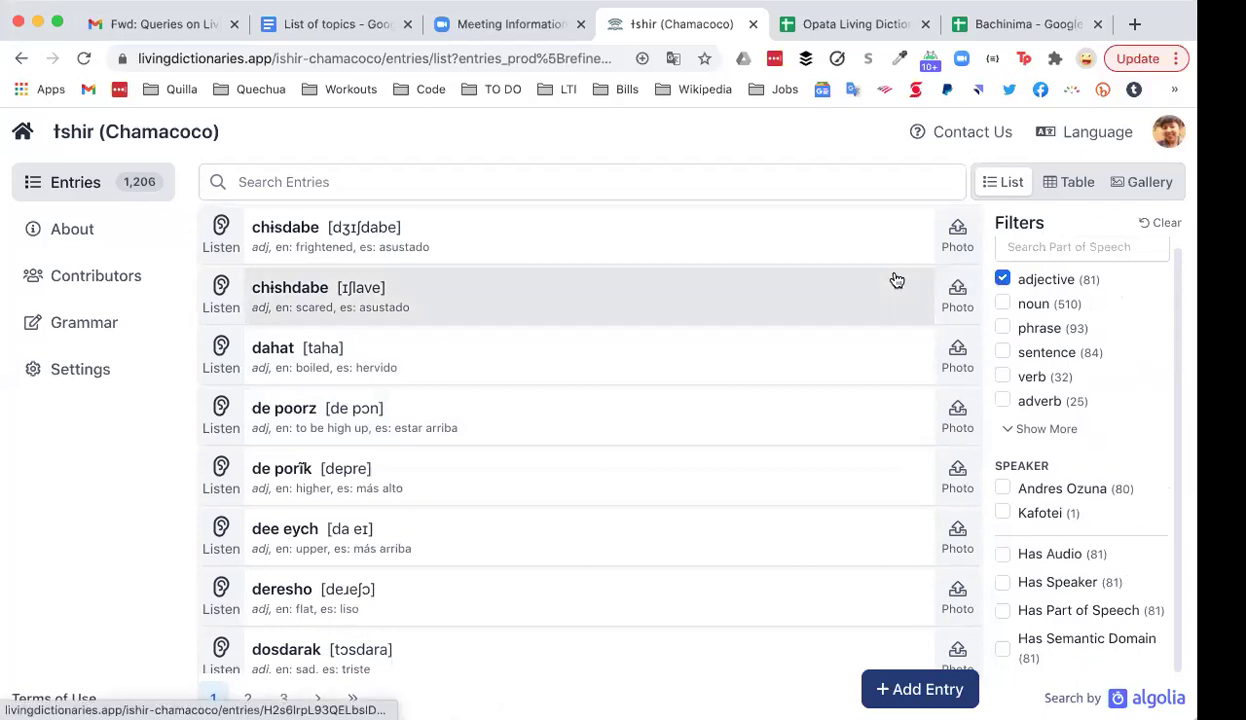
{"action": "scroll", "coordinate": [895, 279], "scroll_direction": "down", "scroll_amount": 2}
{"action": "scroll", "coordinate": [897, 280], "scroll_direction": "down", "scroll_amount": 8}
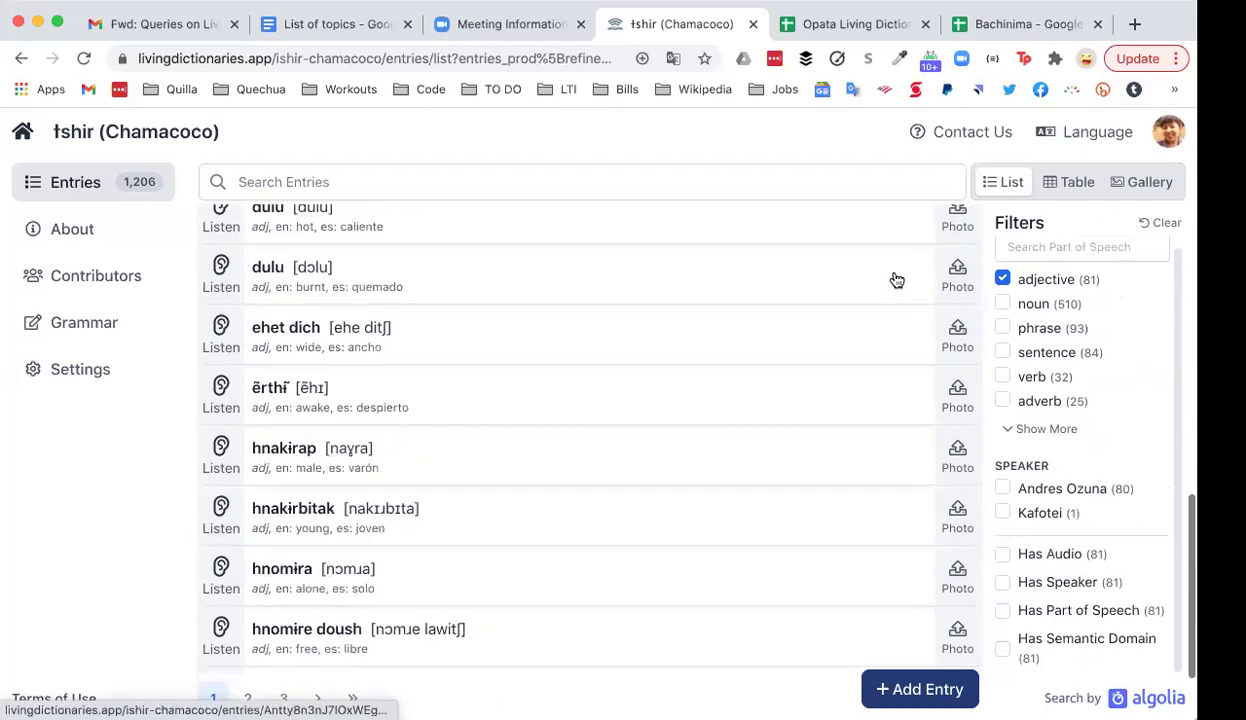
{"action": "scroll", "coordinate": [897, 280], "scroll_direction": "up", "scroll_amount": 20}
{"action": "scroll", "coordinate": [897, 280], "scroll_direction": "down", "scroll_amount": 1}
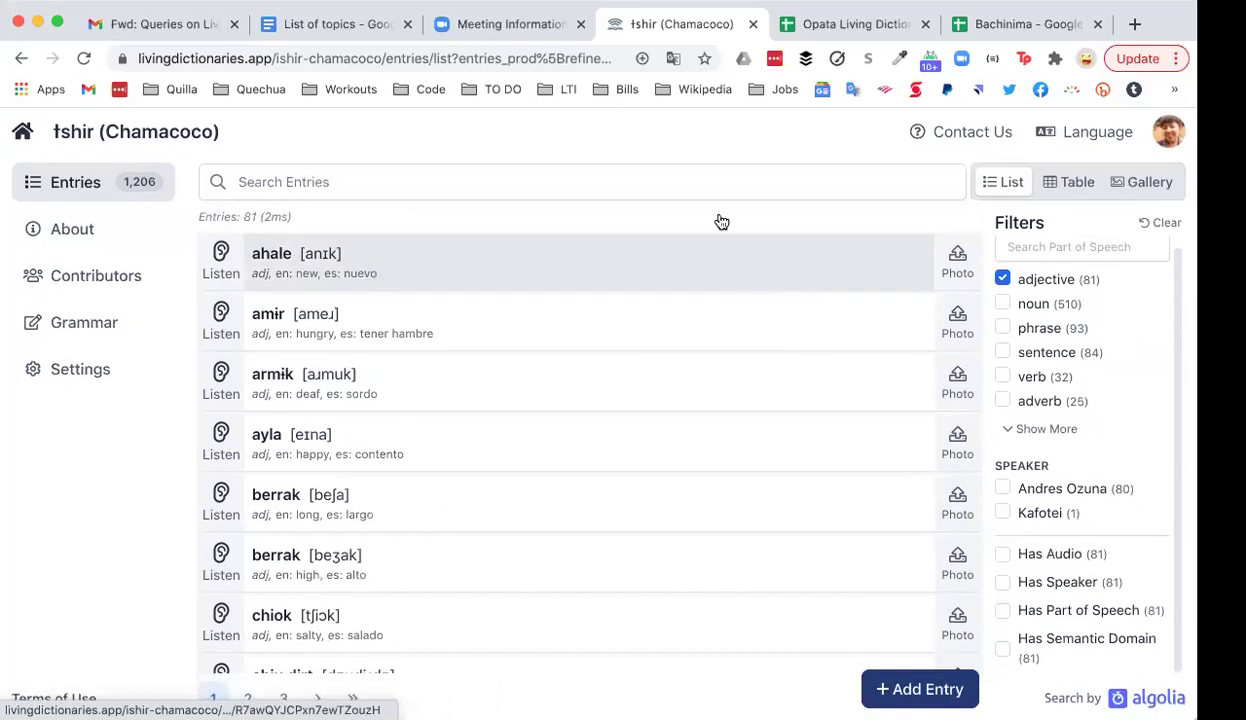
{"action": "left_click", "coordinate": [547, 58]}
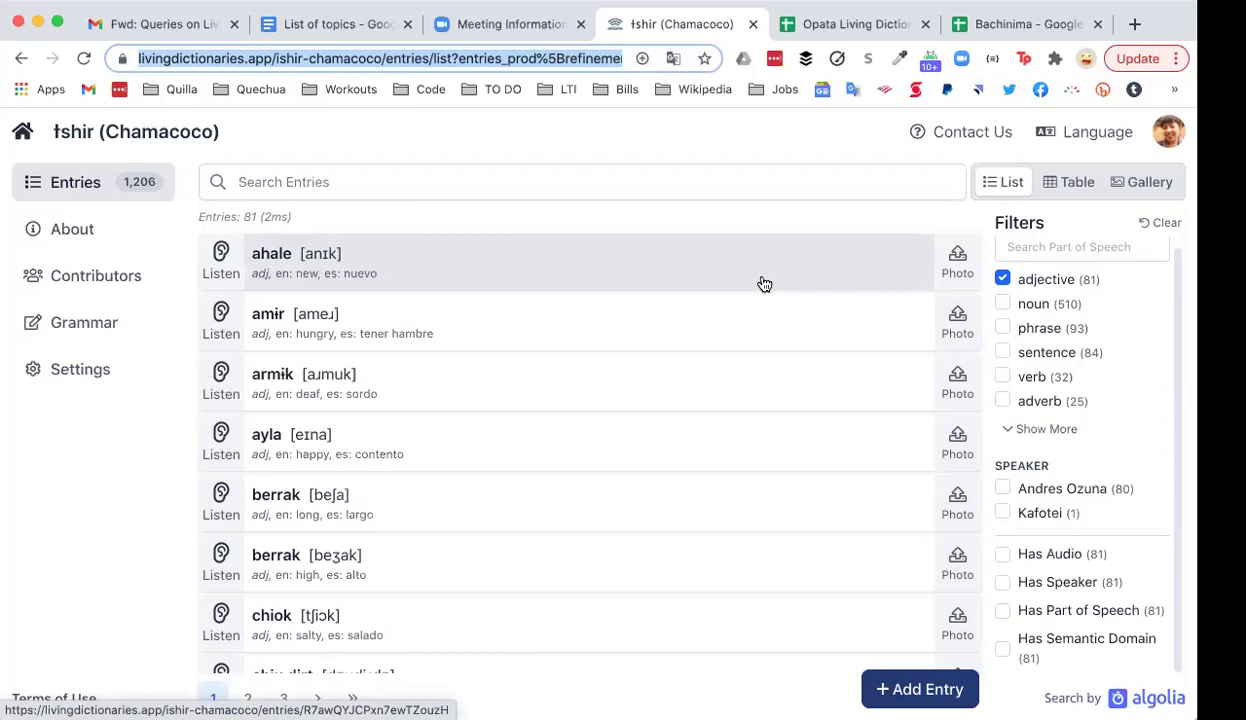
Step: Remove the adjective part-of-speech filter so all entries are listed
{"action": "left_click", "coordinate": [1003, 281]}
{"action": "left_click", "coordinate": [1003, 280]}
{"action": "scroll", "coordinate": [1048, 455], "scroll_direction": "down", "scroll_amount": 4}
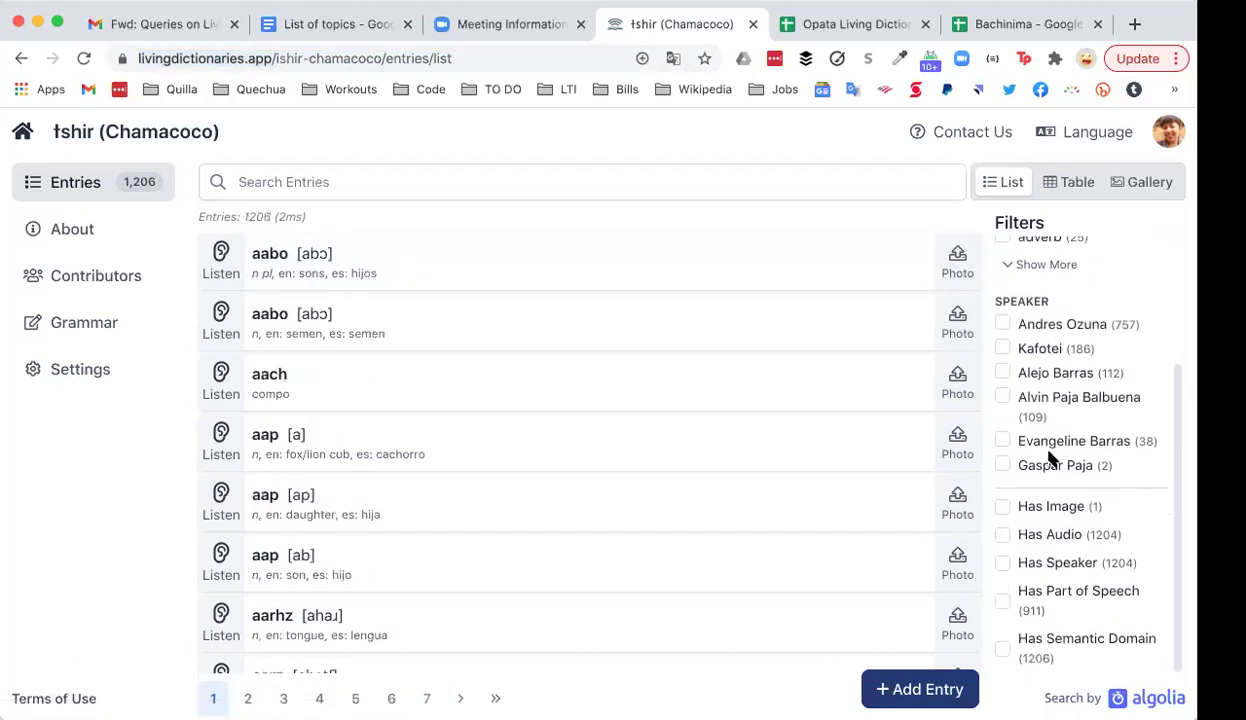
{"action": "scroll", "coordinate": [1048, 470], "scroll_direction": "down", "scroll_amount": 2}
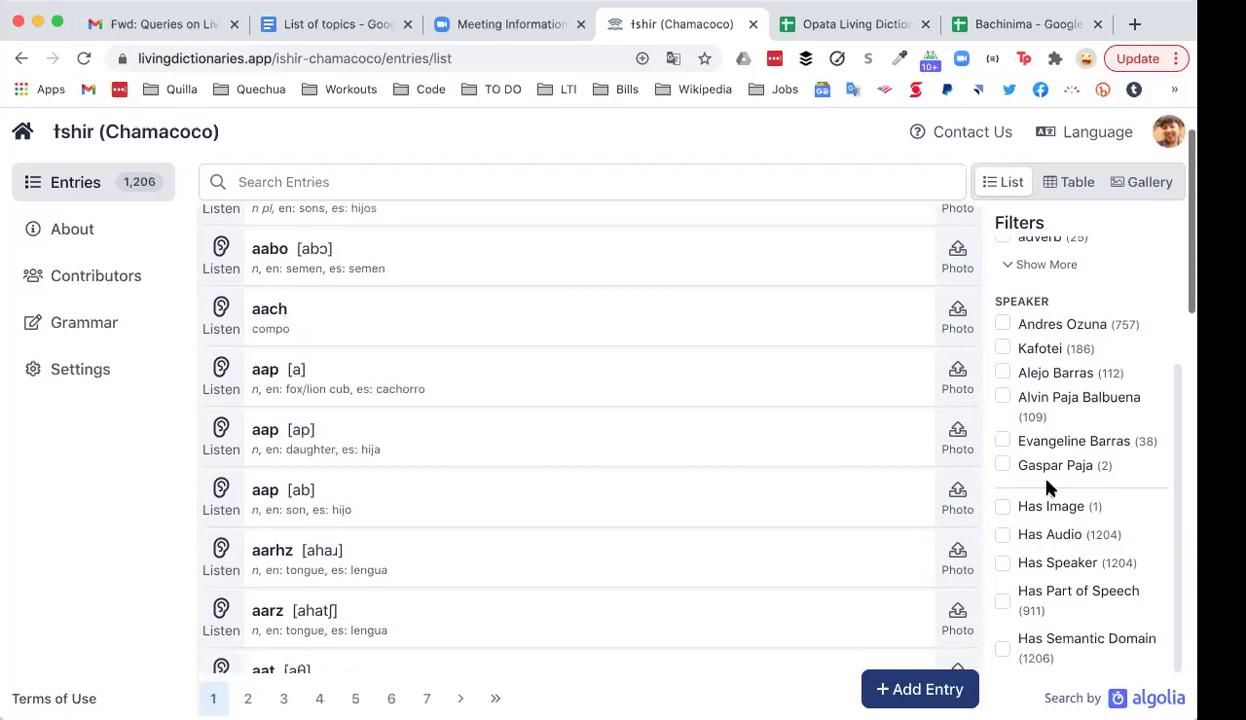
{"action": "scroll", "coordinate": [1048, 487], "scroll_direction": "up", "scroll_amount": 3}
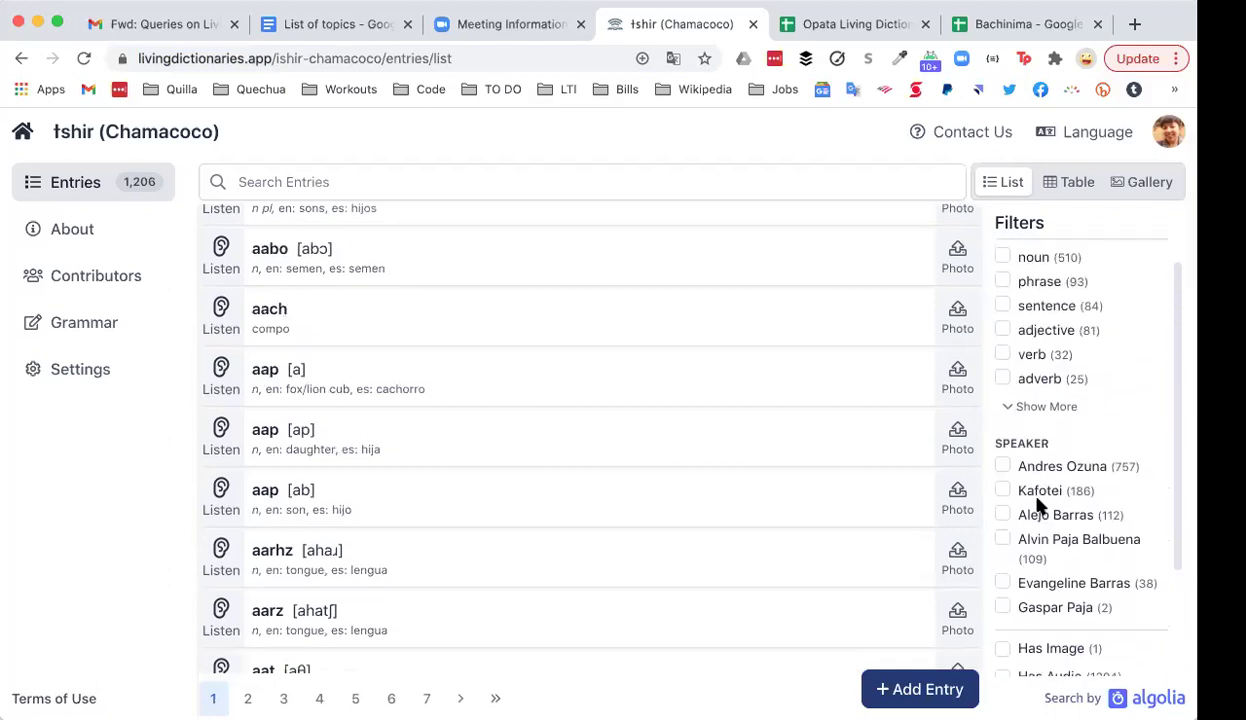
Step: Try the speaker filters (757, 186 and 112 entries), then clear them to leave the 84 sentence entries
{"action": "left_click", "coordinate": [1003, 467]}
{"action": "scroll", "coordinate": [712, 452], "scroll_direction": "down", "scroll_amount": 10}
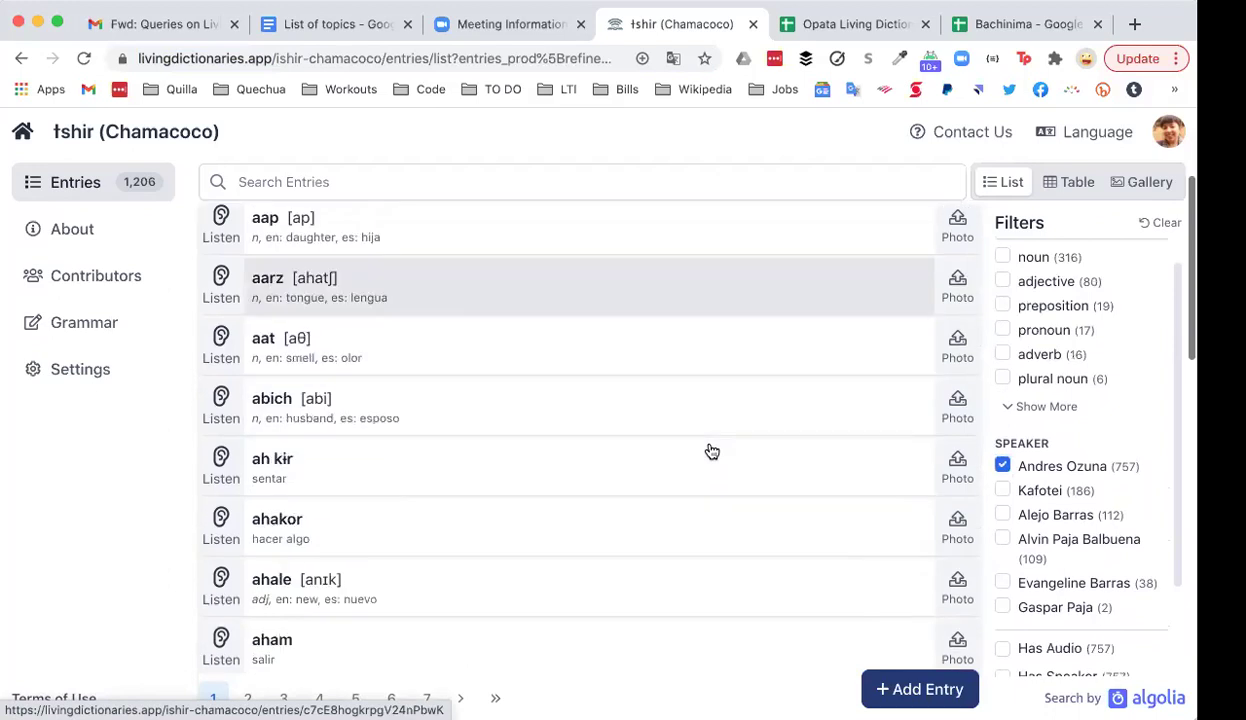
{"action": "scroll", "coordinate": [712, 452], "scroll_direction": "down", "scroll_amount": 1}
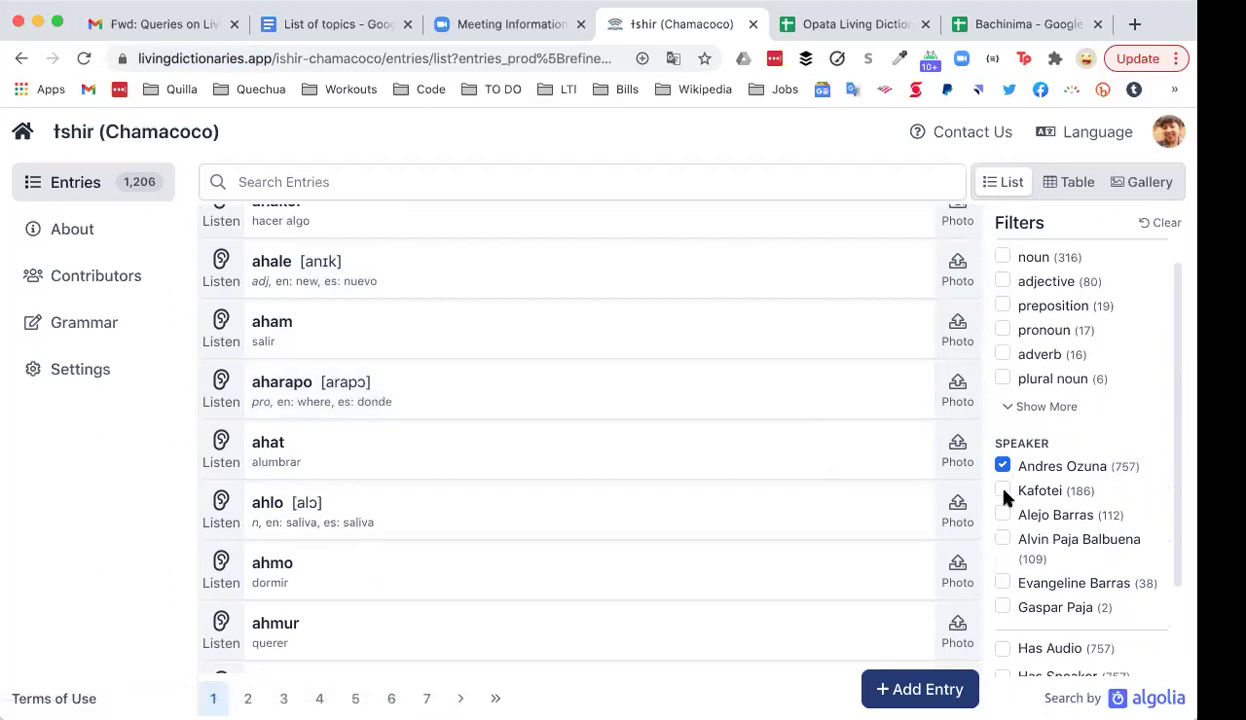
{"action": "left_click", "coordinate": [1003, 490]}
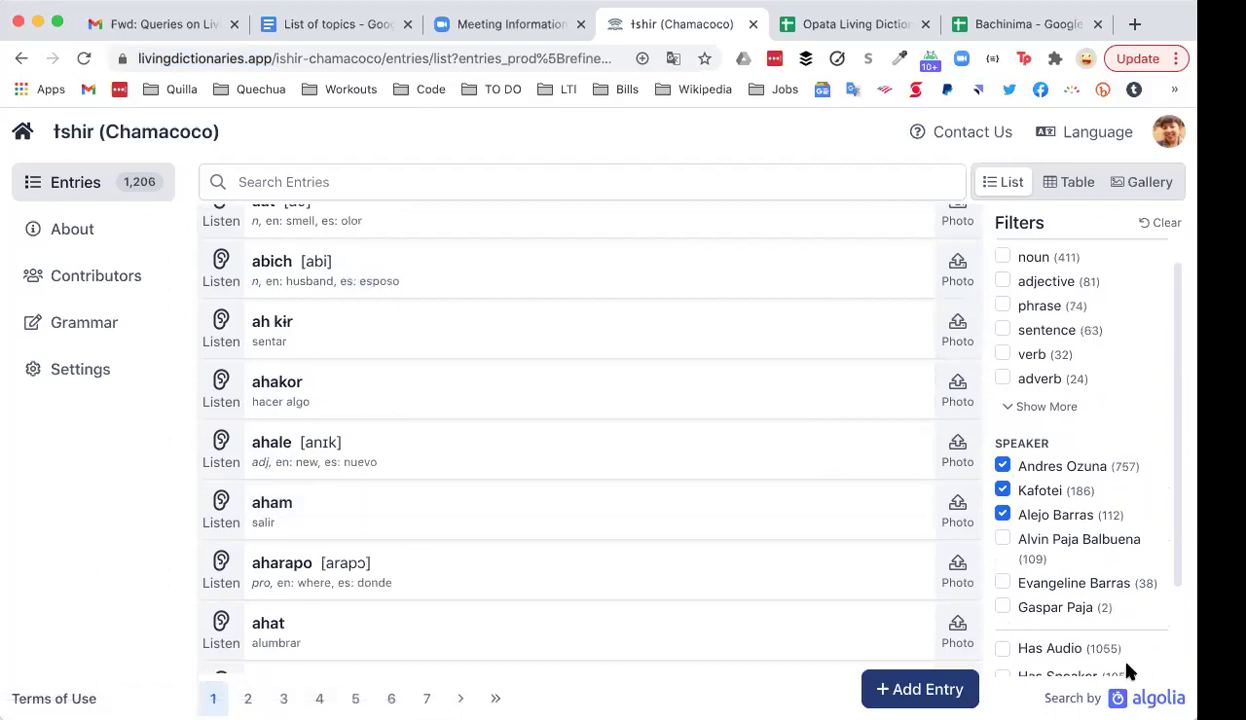
{"action": "left_click", "coordinate": [1003, 515]}
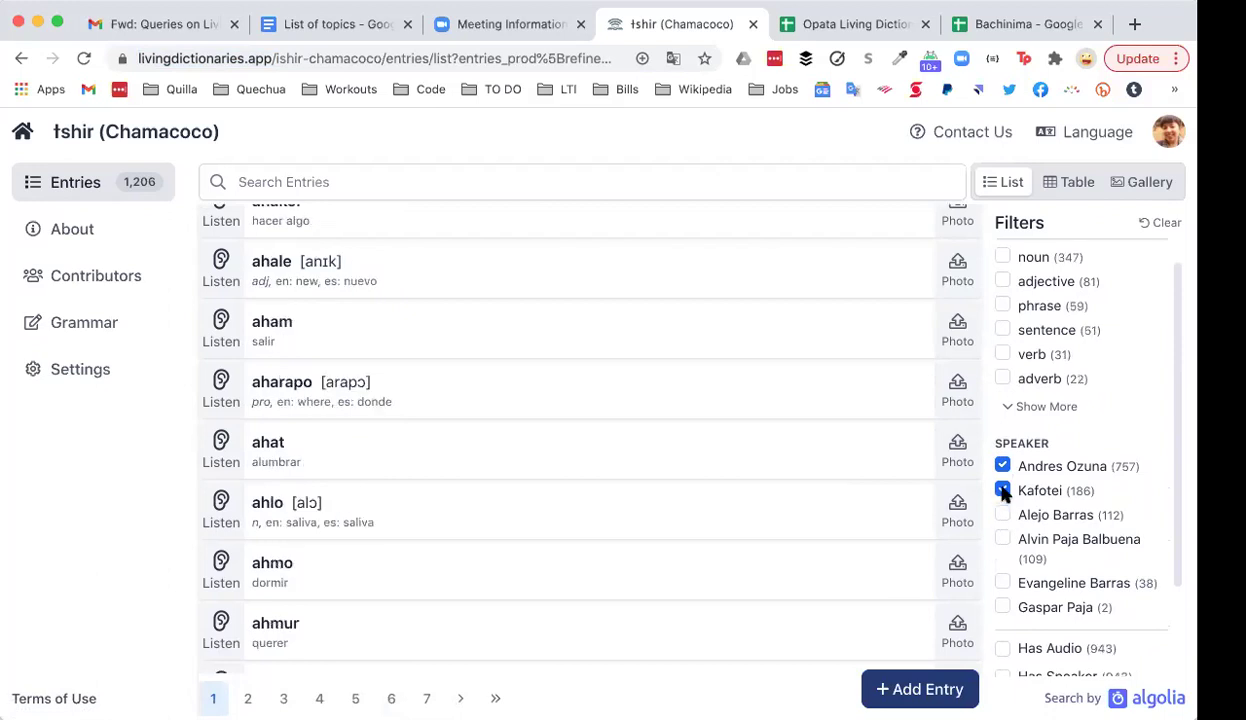
{"action": "left_click", "coordinate": [1003, 490]}
{"action": "left_click", "coordinate": [1003, 466]}
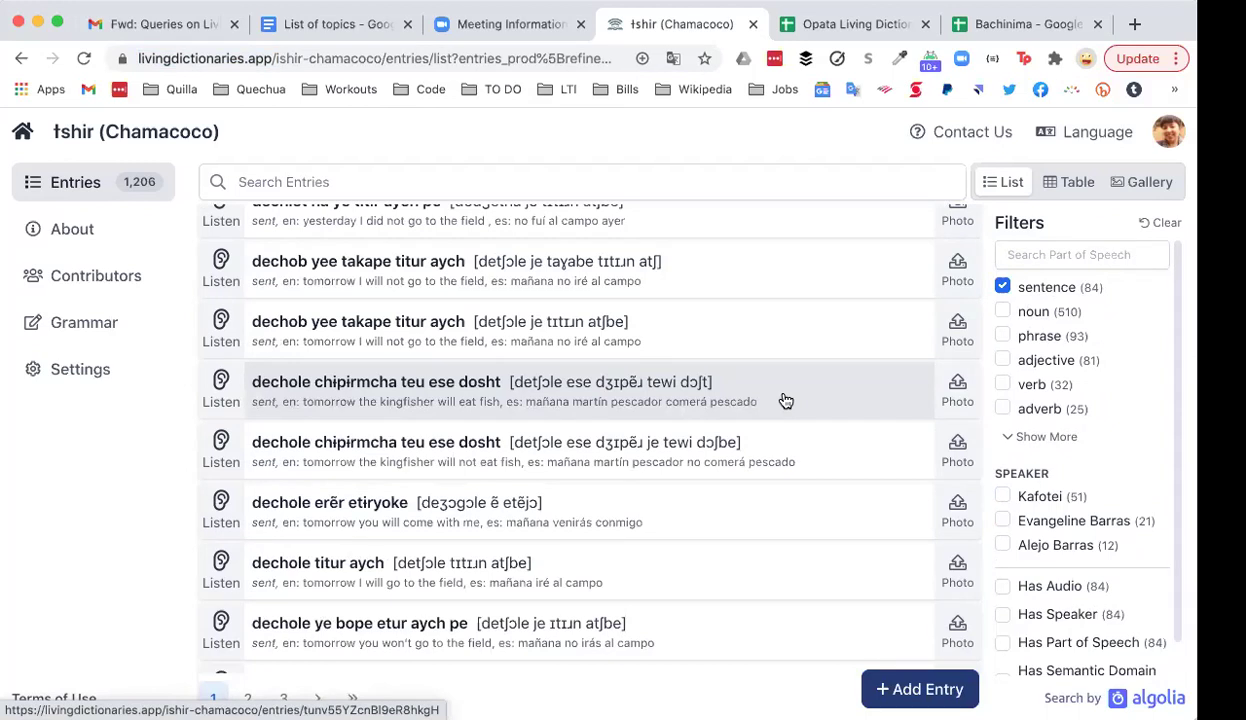
{"action": "scroll", "coordinate": [786, 400], "scroll_direction": "up", "scroll_amount": 3}
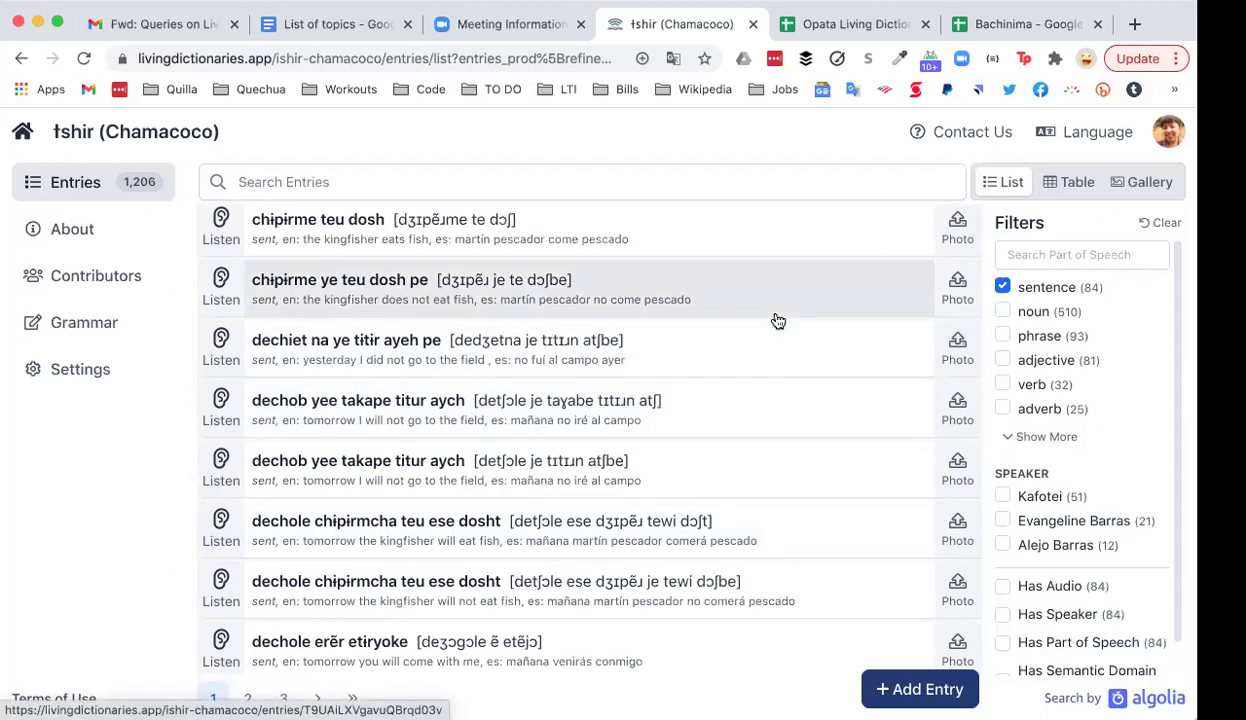
{"action": "scroll", "coordinate": [779, 320], "scroll_direction": "down", "scroll_amount": 3}
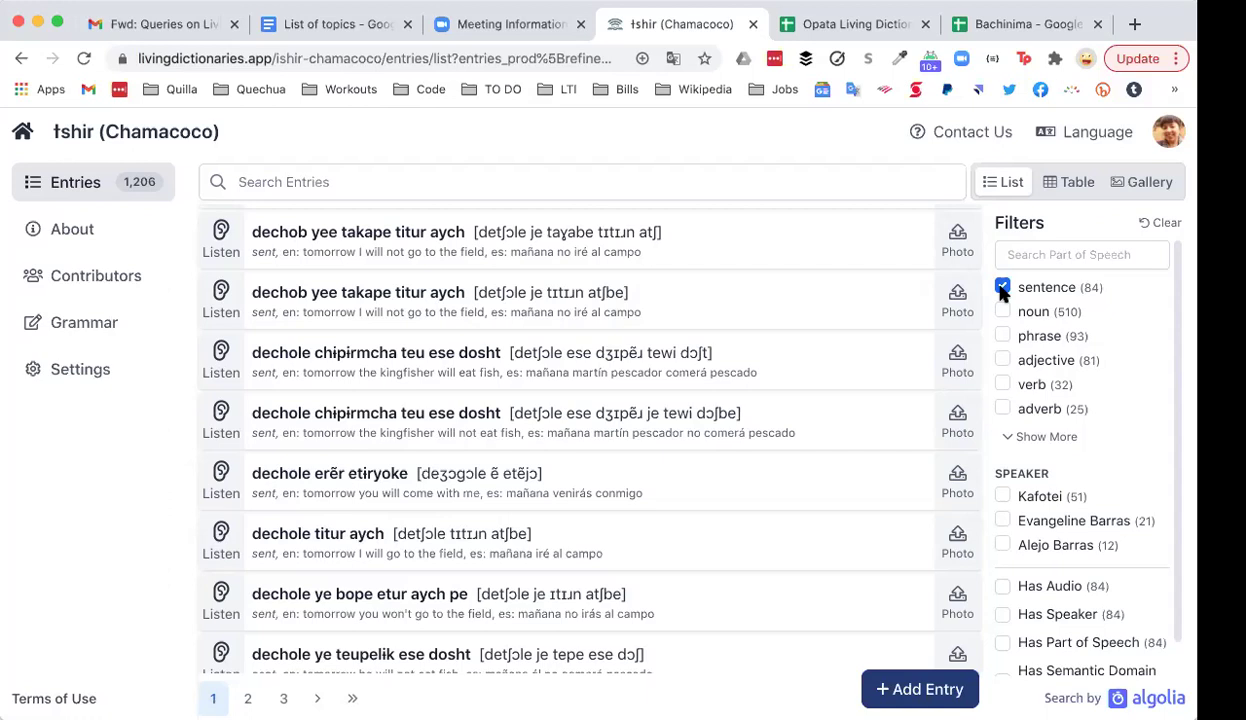
{"action": "left_click", "coordinate": [1002, 287]}
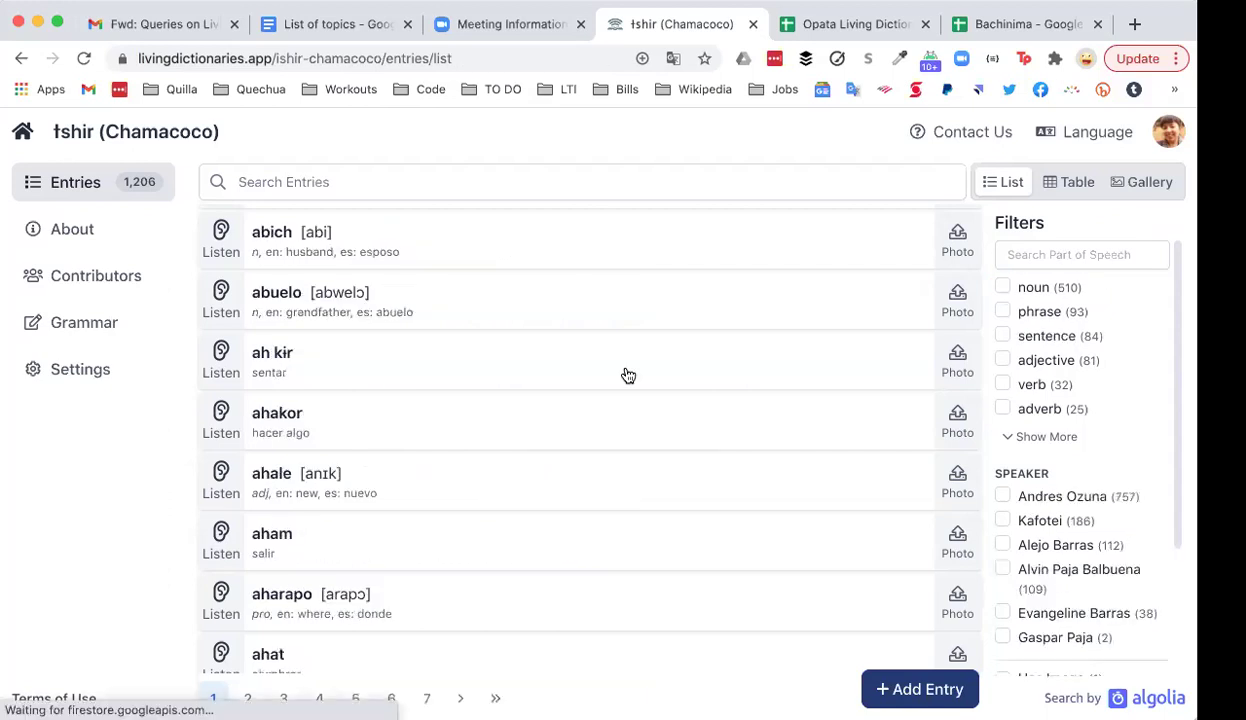
{"action": "scroll", "coordinate": [625, 373], "scroll_direction": "down", "scroll_amount": 5}
{"action": "scroll", "coordinate": [628, 375], "scroll_direction": "down", "scroll_amount": 2}
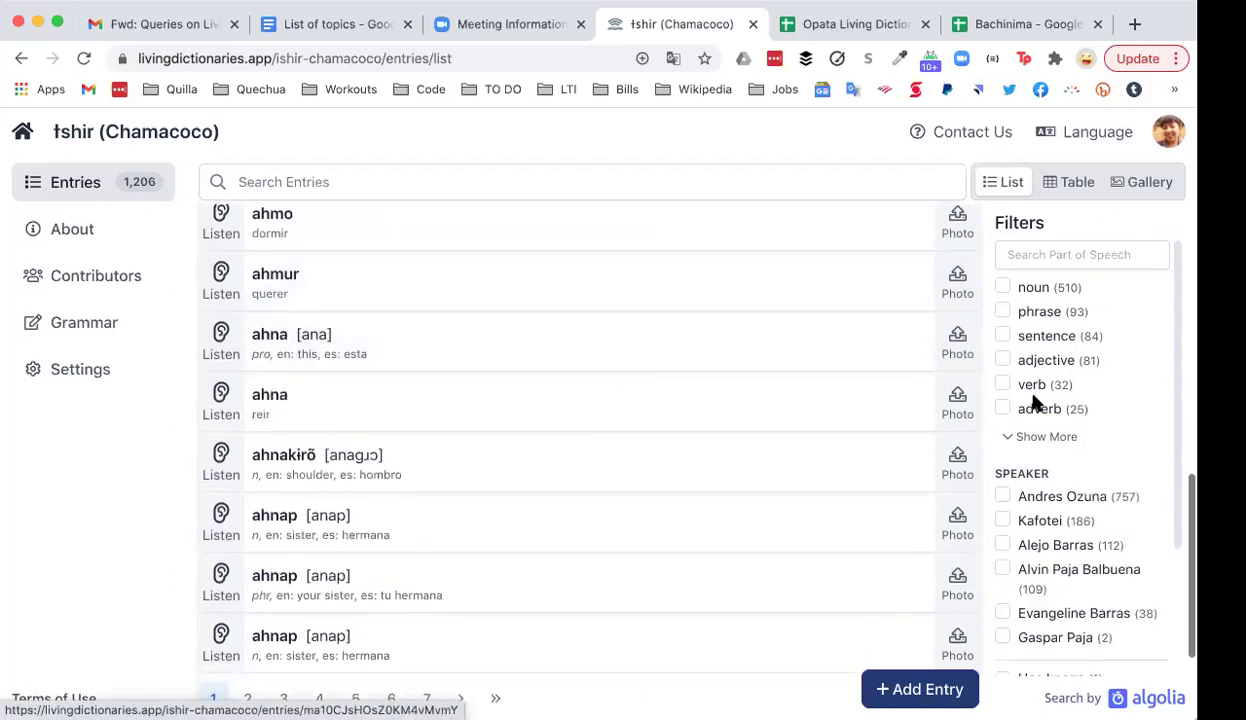
{"action": "scroll", "coordinate": [1120, 420], "scroll_direction": "down", "scroll_amount": 3}
{"action": "scroll", "coordinate": [1120, 420], "scroll_direction": "down", "scroll_amount": 4}
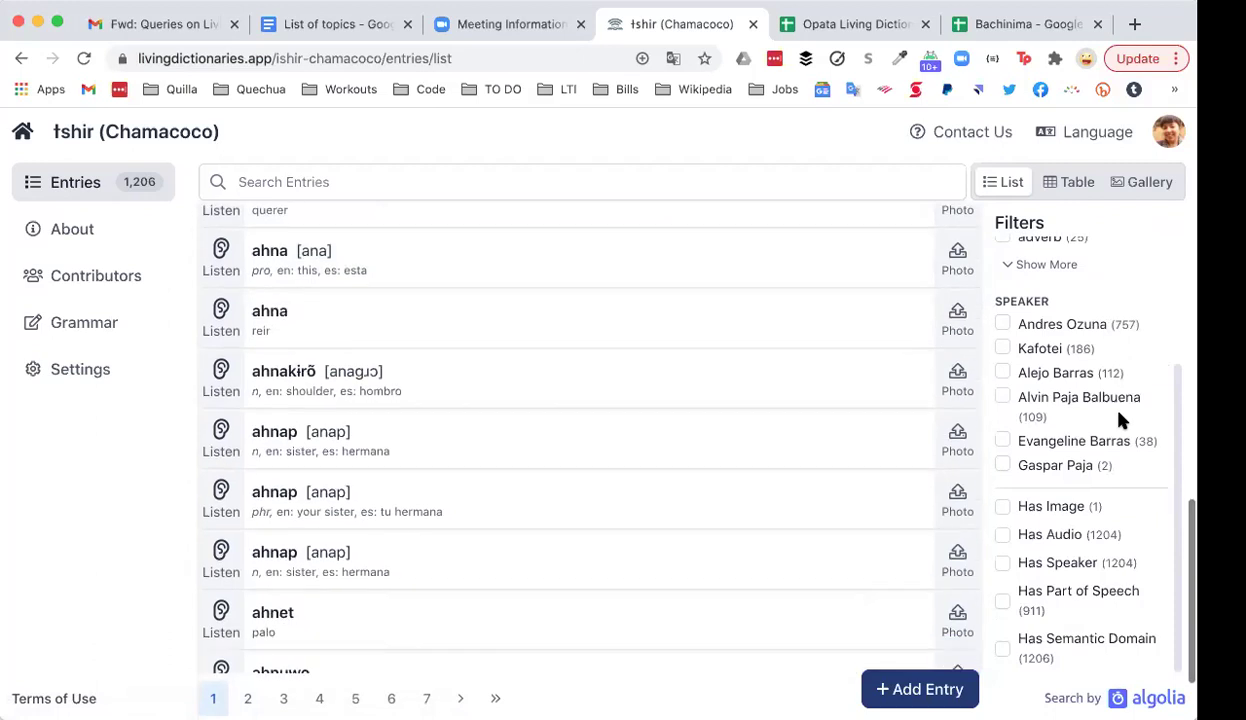
{"action": "scroll", "coordinate": [1081, 426], "scroll_direction": "up", "scroll_amount": 3}
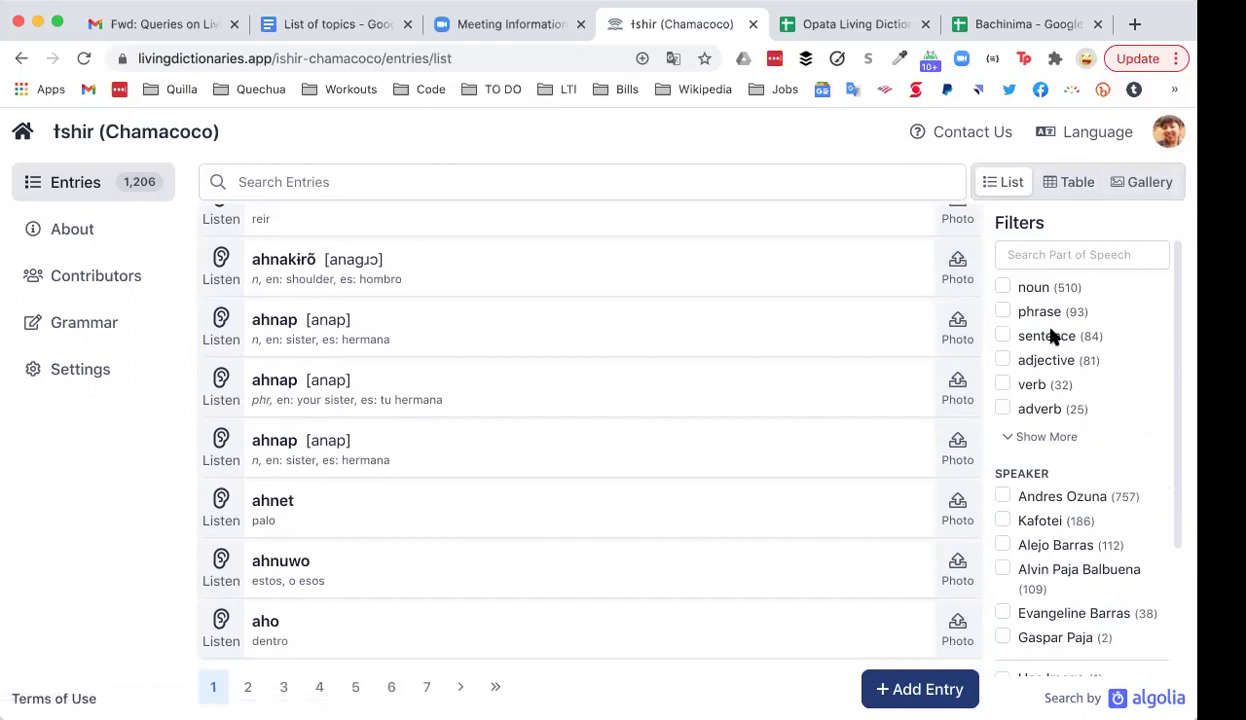
{"action": "scroll", "coordinate": [1071, 464], "scroll_direction": "down", "scroll_amount": 3}
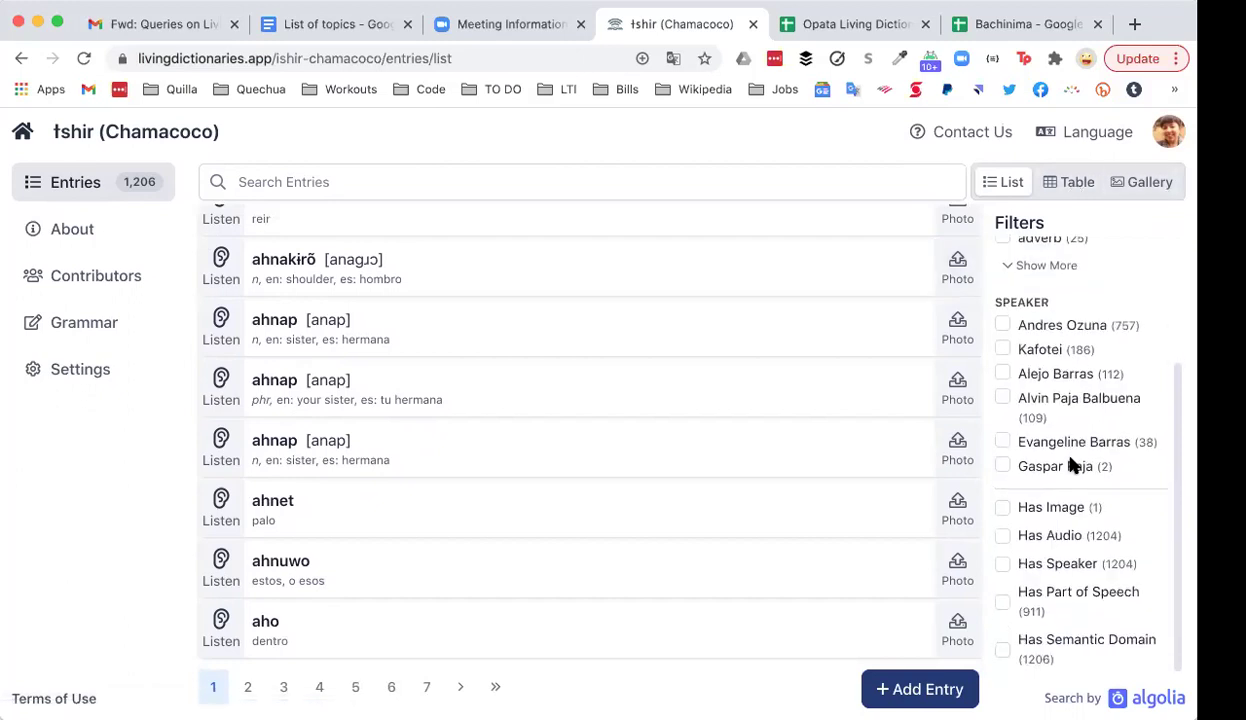
{"action": "scroll", "coordinate": [1071, 464], "scroll_direction": "up", "scroll_amount": 3}
{"action": "left_click", "coordinate": [1069, 193]}
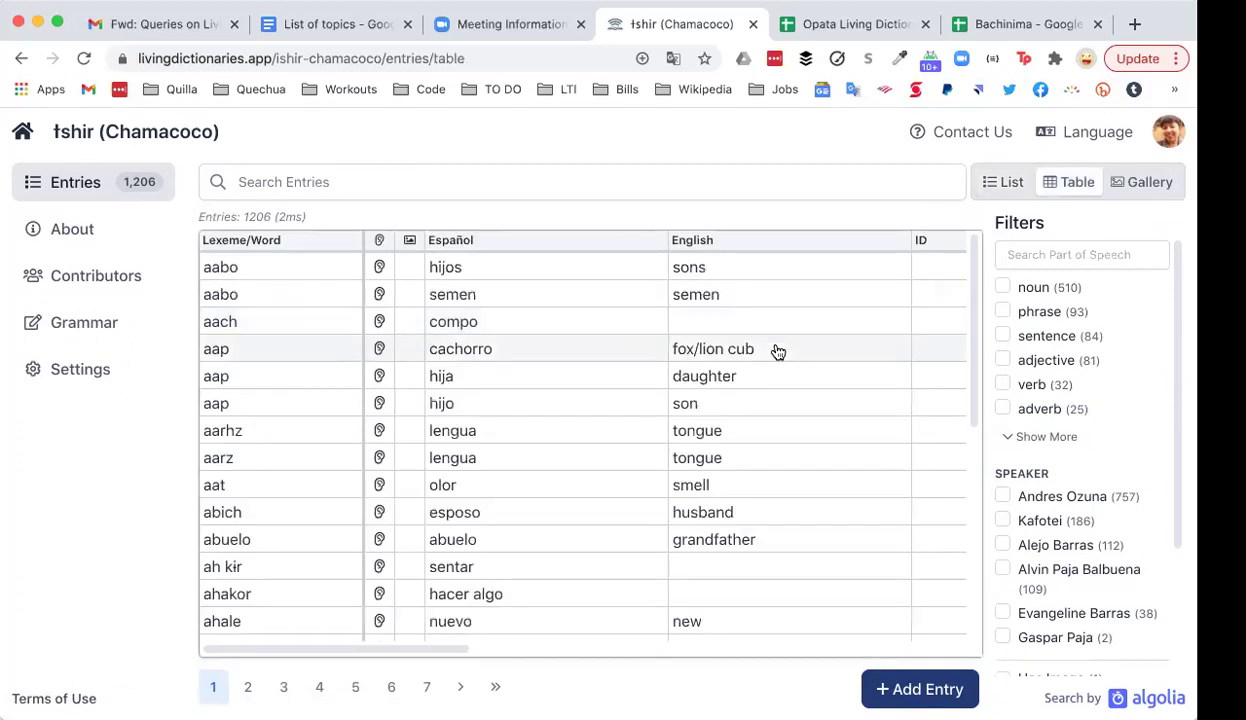
{"action": "scroll", "coordinate": [781, 437], "scroll_direction": "down", "scroll_amount": 5}
{"action": "scroll", "coordinate": [784, 440], "scroll_direction": "down", "scroll_amount": 3}
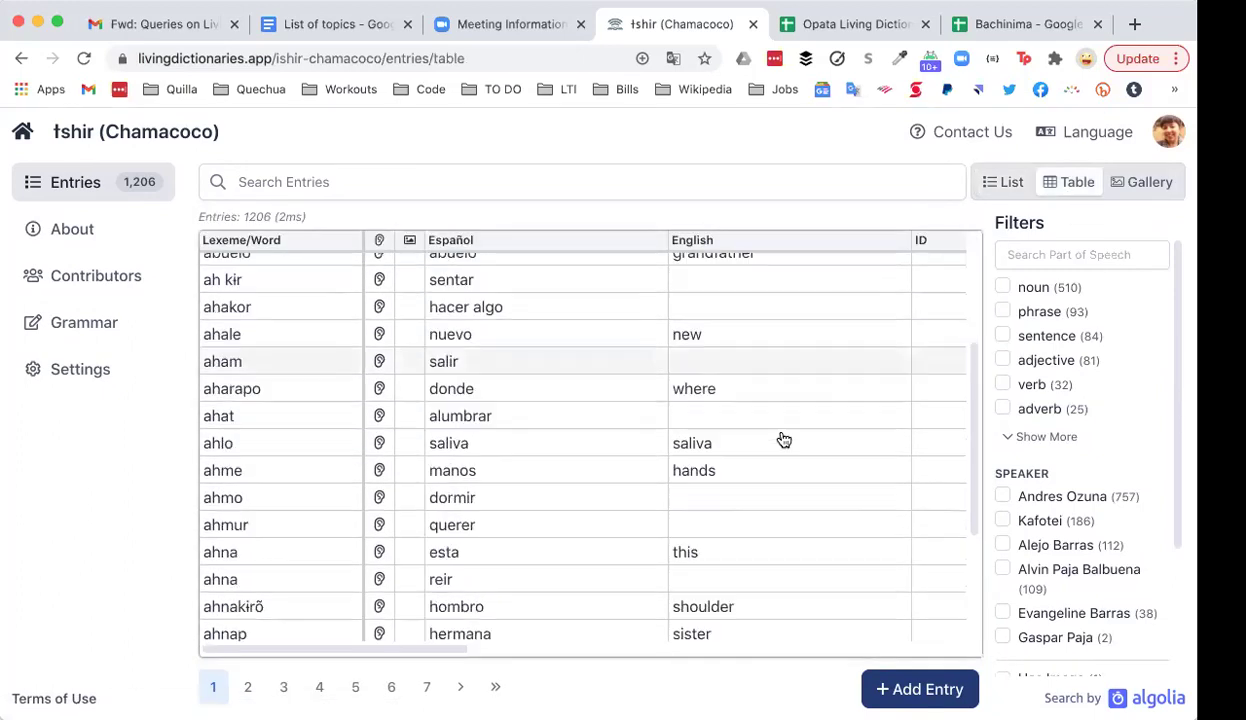
{"action": "scroll", "coordinate": [556, 447], "scroll_direction": "right", "scroll_amount": 10}
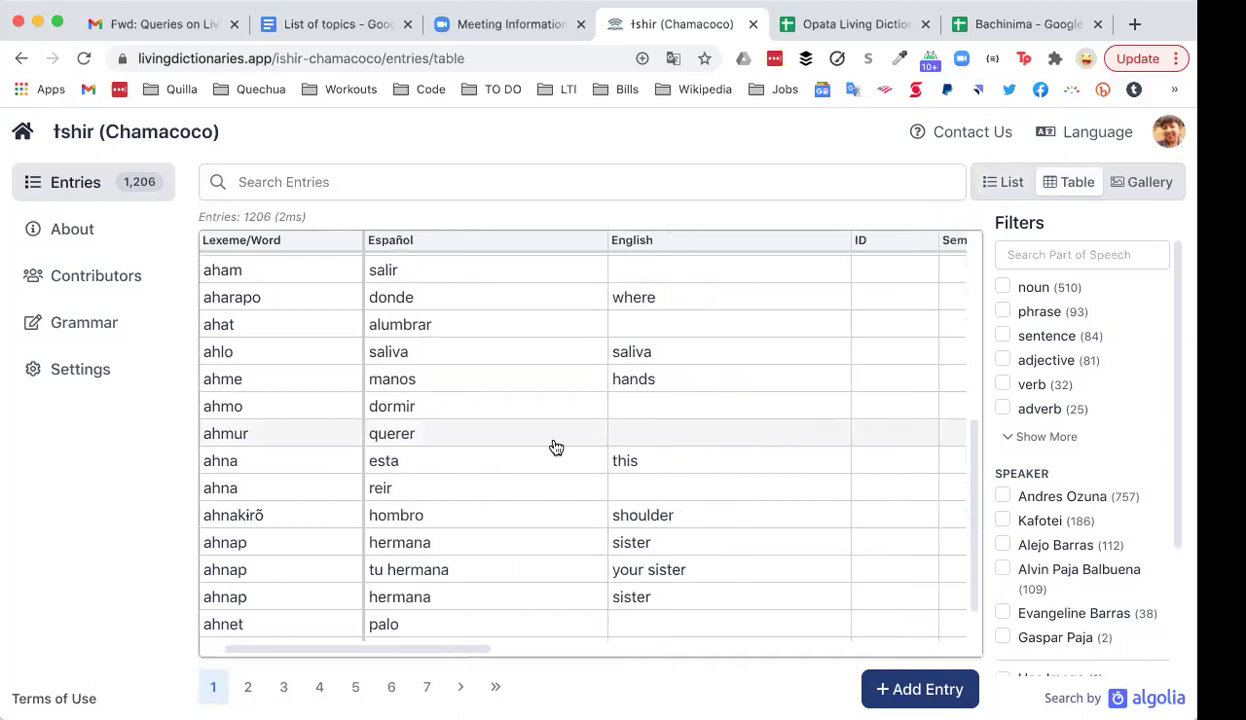
{"action": "scroll", "coordinate": [556, 447], "scroll_direction": "right", "scroll_amount": 10}
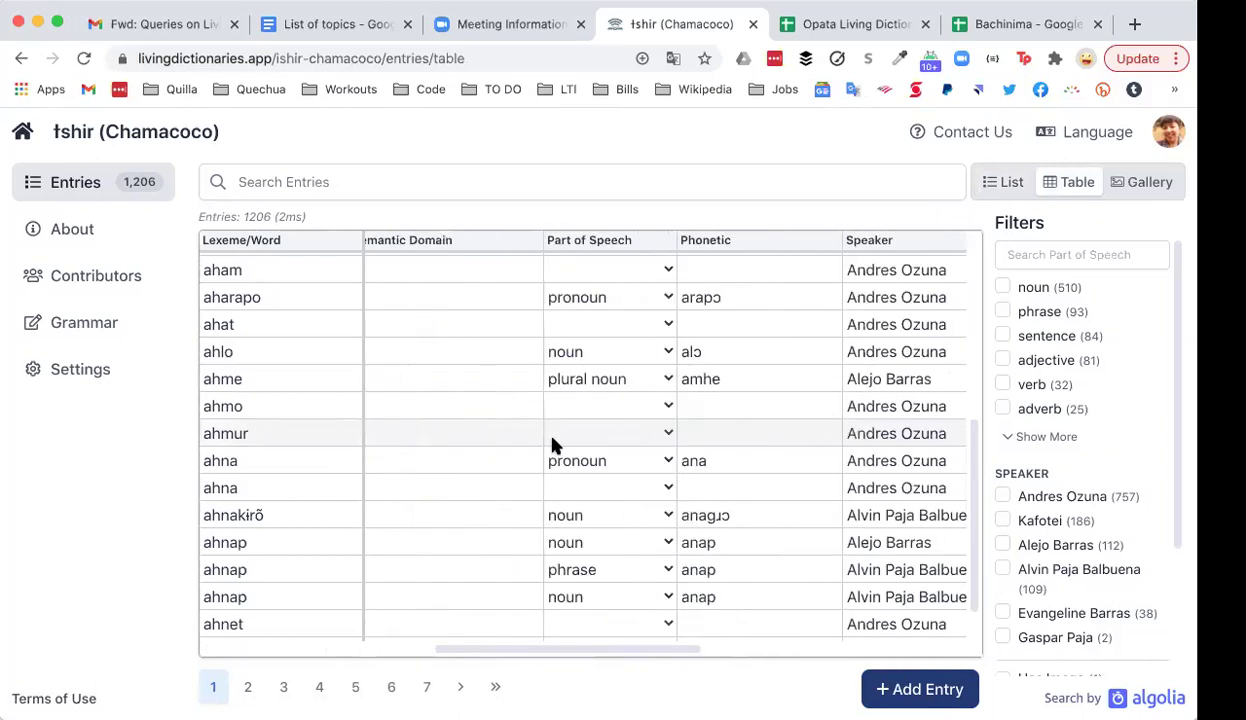
{"action": "scroll", "coordinate": [556, 447], "scroll_direction": "left", "scroll_amount": 15}
{"action": "scroll", "coordinate": [556, 447], "scroll_direction": "left", "scroll_amount": 2}
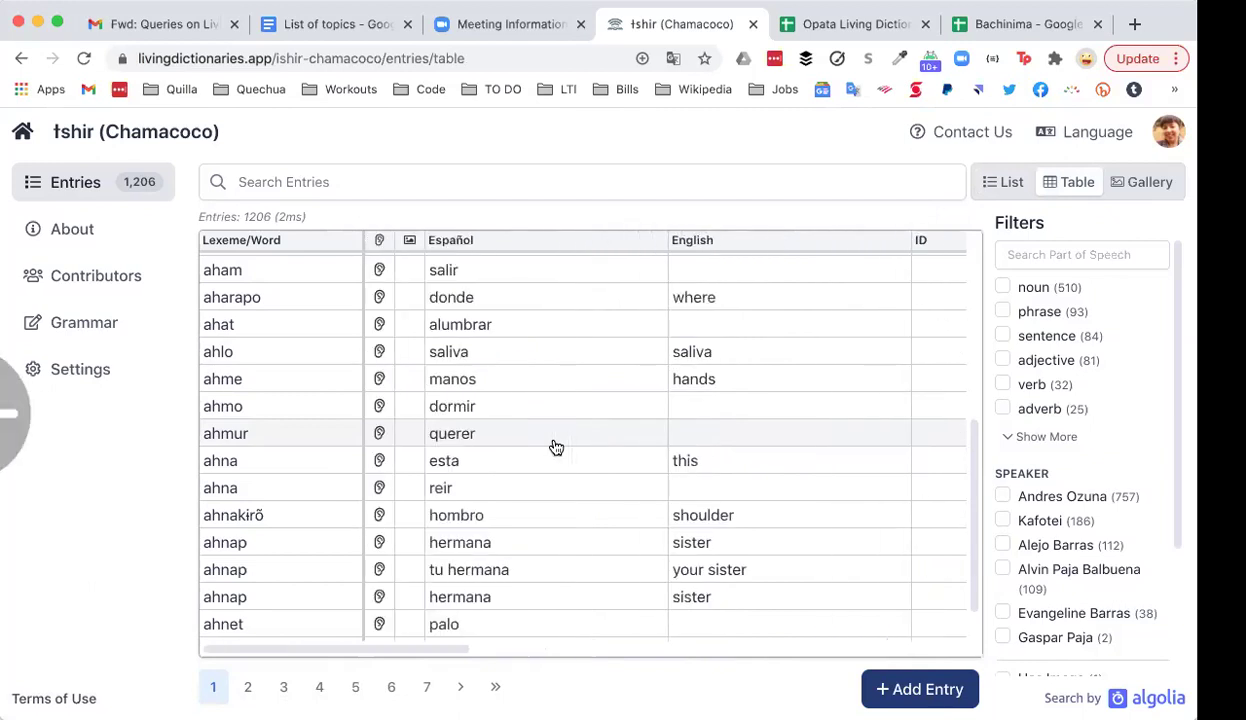
{"action": "scroll", "coordinate": [556, 447], "scroll_direction": "down", "scroll_amount": 1}
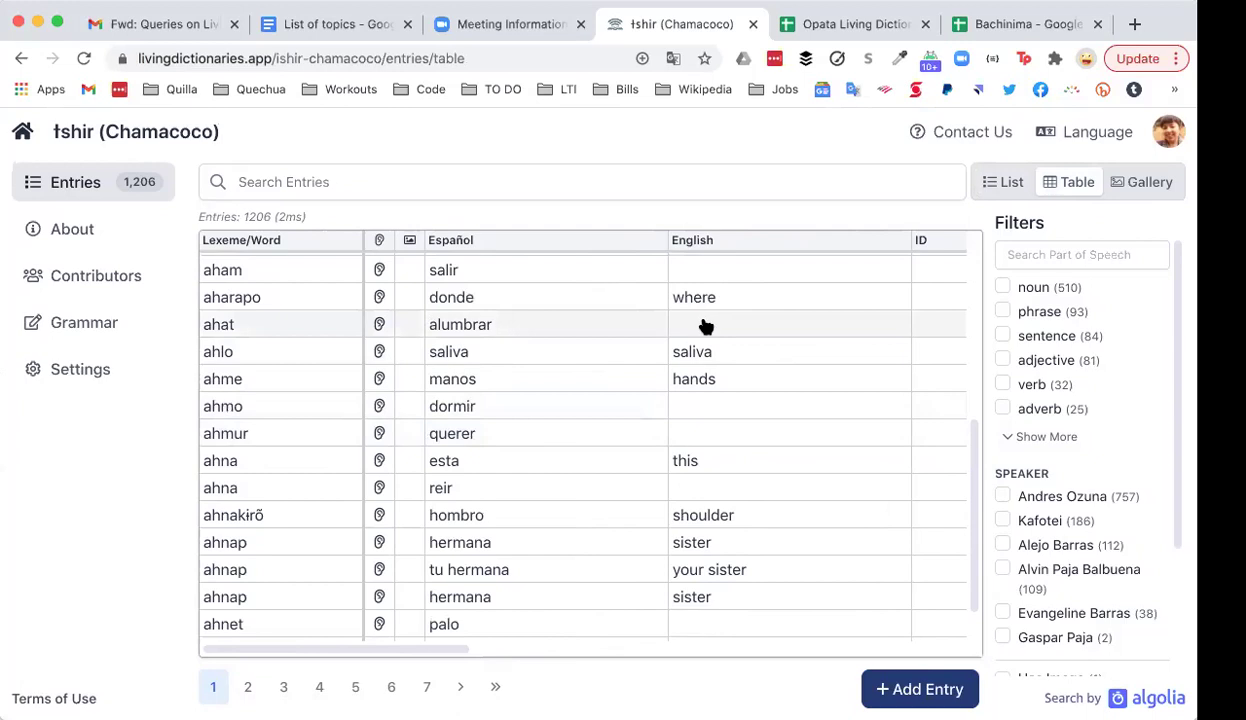
{"action": "scroll", "coordinate": [706, 326], "scroll_direction": "up", "scroll_amount": 2}
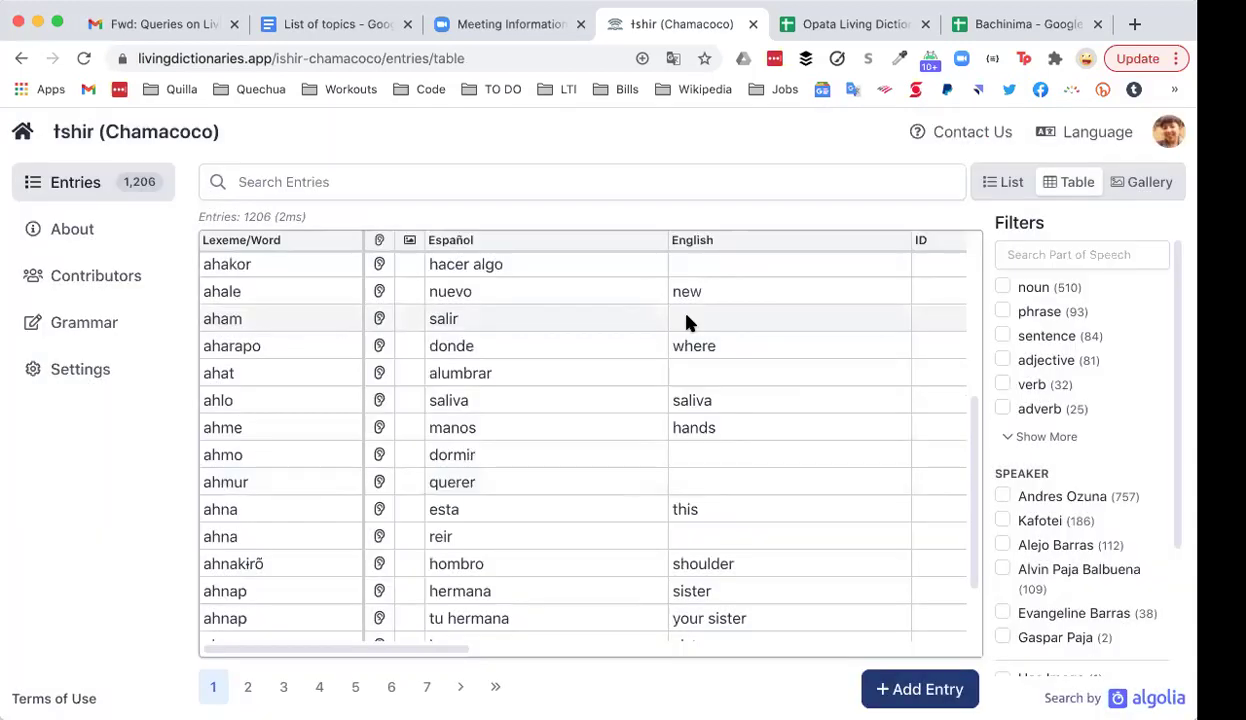
Step: Give aham the English gloss 'leave'
{"action": "left_click", "coordinate": [688, 322]}
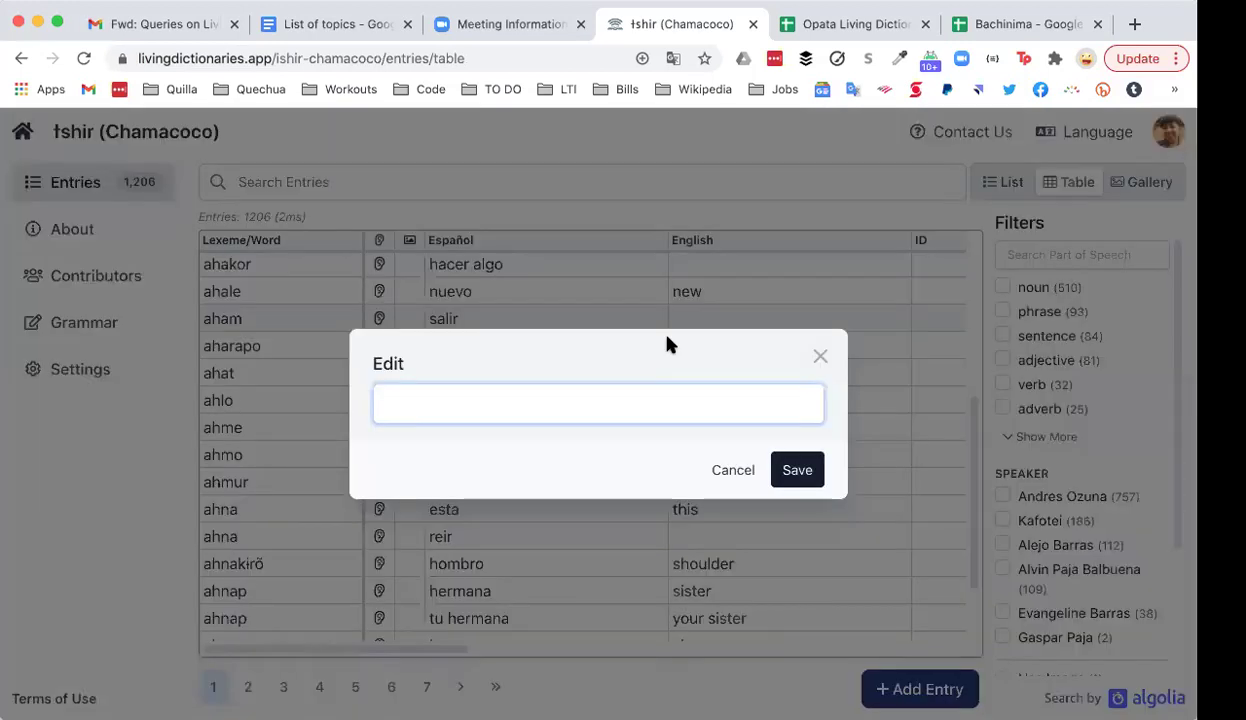
{"action": "type", "text": "leave"}
{"action": "left_click", "coordinate": [797, 468]}
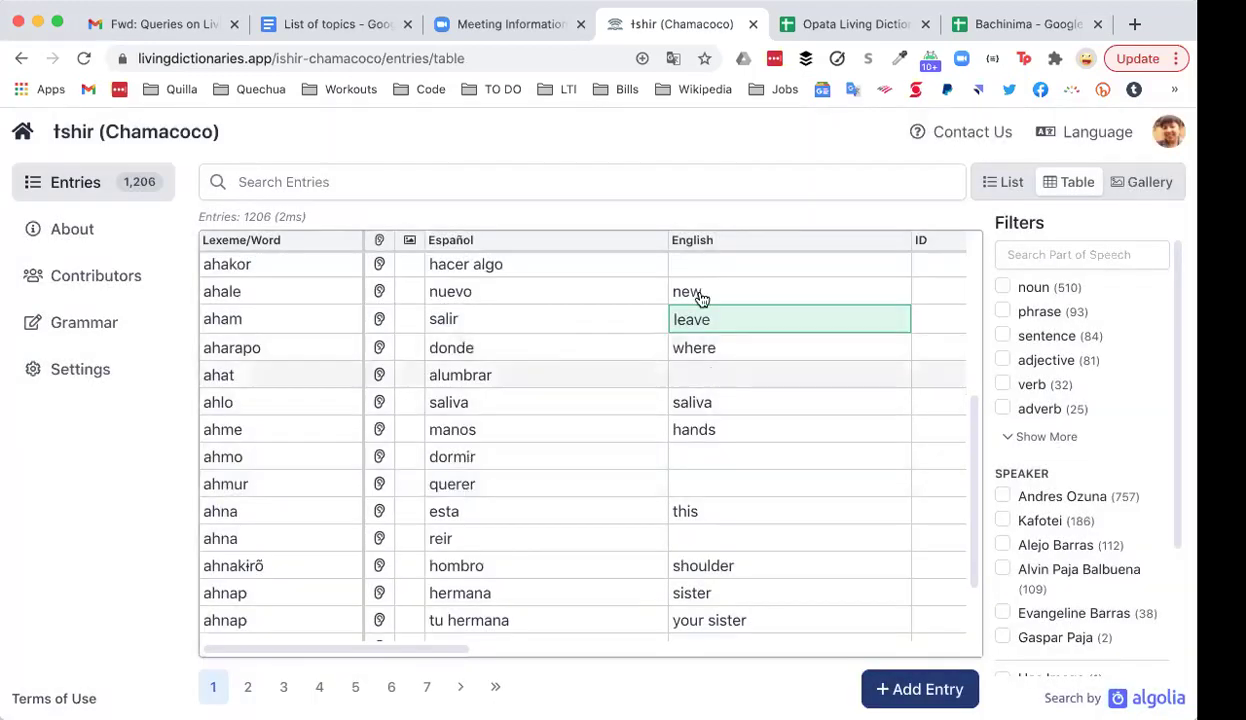
{"action": "scroll", "coordinate": [636, 367], "scroll_direction": "up", "scroll_amount": 1}
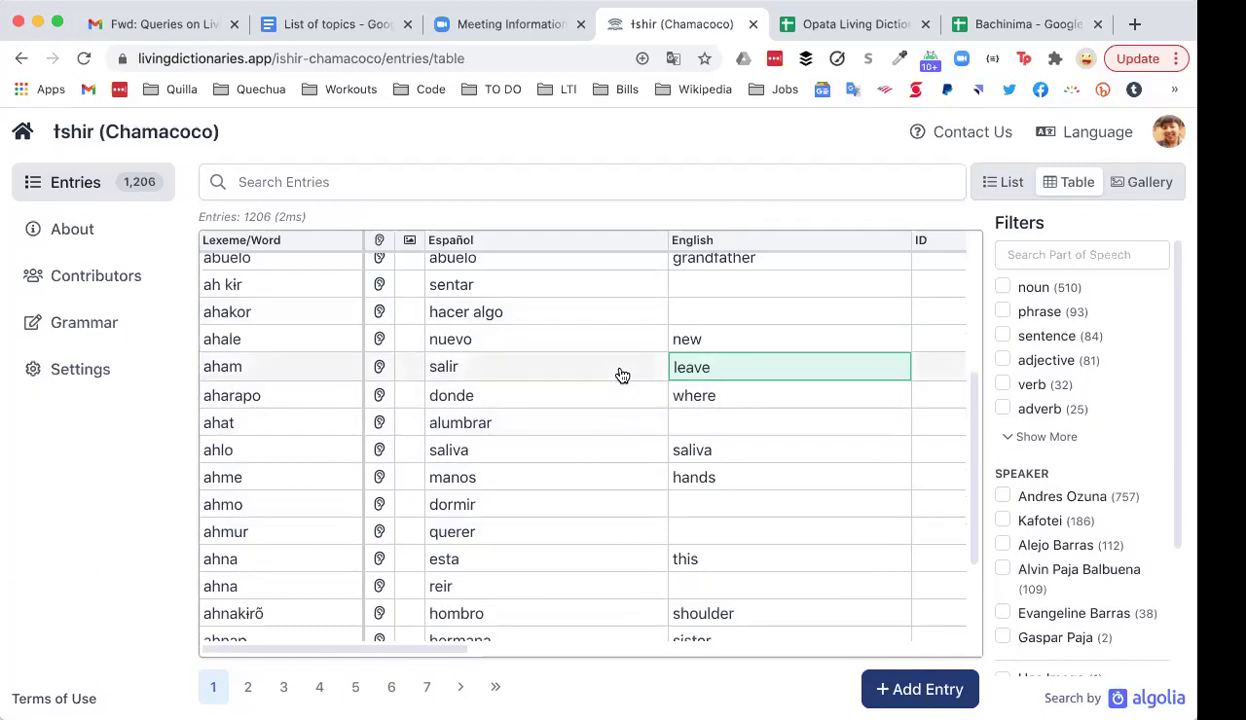
Step: Give ahakor the English gloss 'do something'
{"action": "left_click", "coordinate": [737, 325]}
{"action": "type", "text": "do somsething"}
{"action": "key", "text": "BackSpace"}
{"action": "key", "text": "BackSpace"}
{"action": "key", "text": "BackSpace"}
{"action": "key", "text": "BackSpace"}
{"action": "key", "text": "BackSpace"}
{"action": "key", "text": "BackSpace"}
{"action": "key", "text": "BackSpace"}
{"action": "type", "text": "ething"}
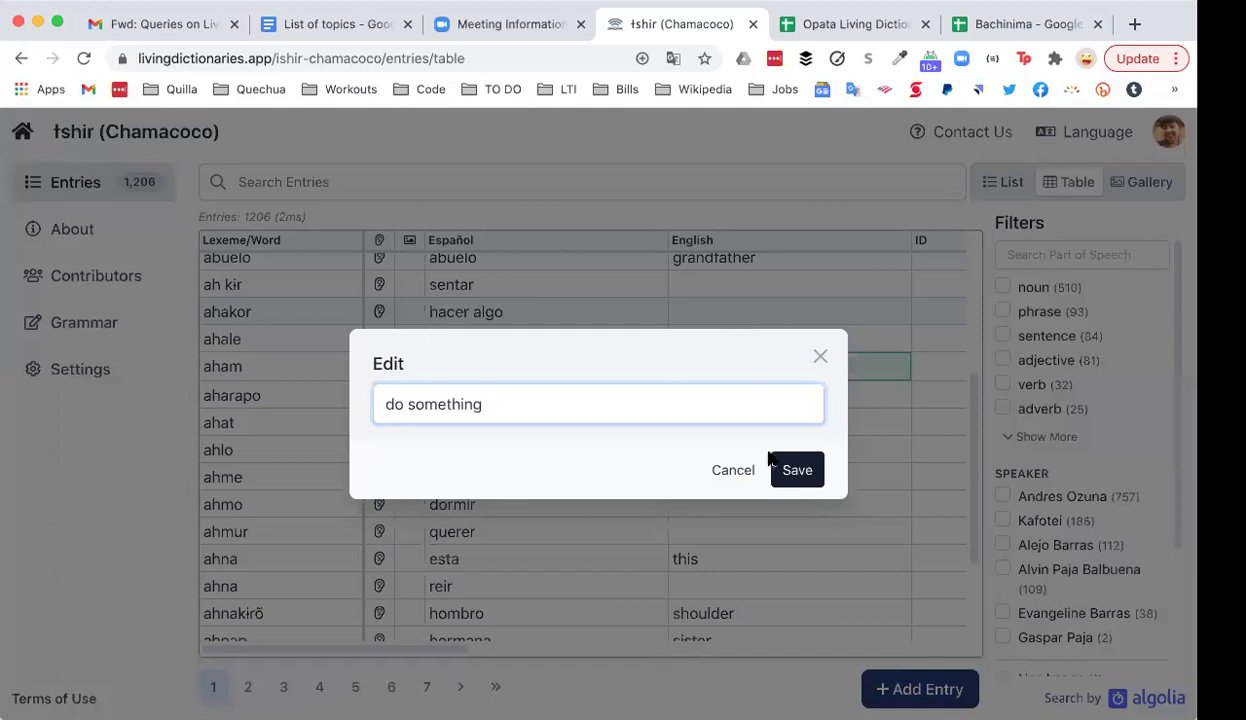
{"action": "left_click", "coordinate": [797, 475]}
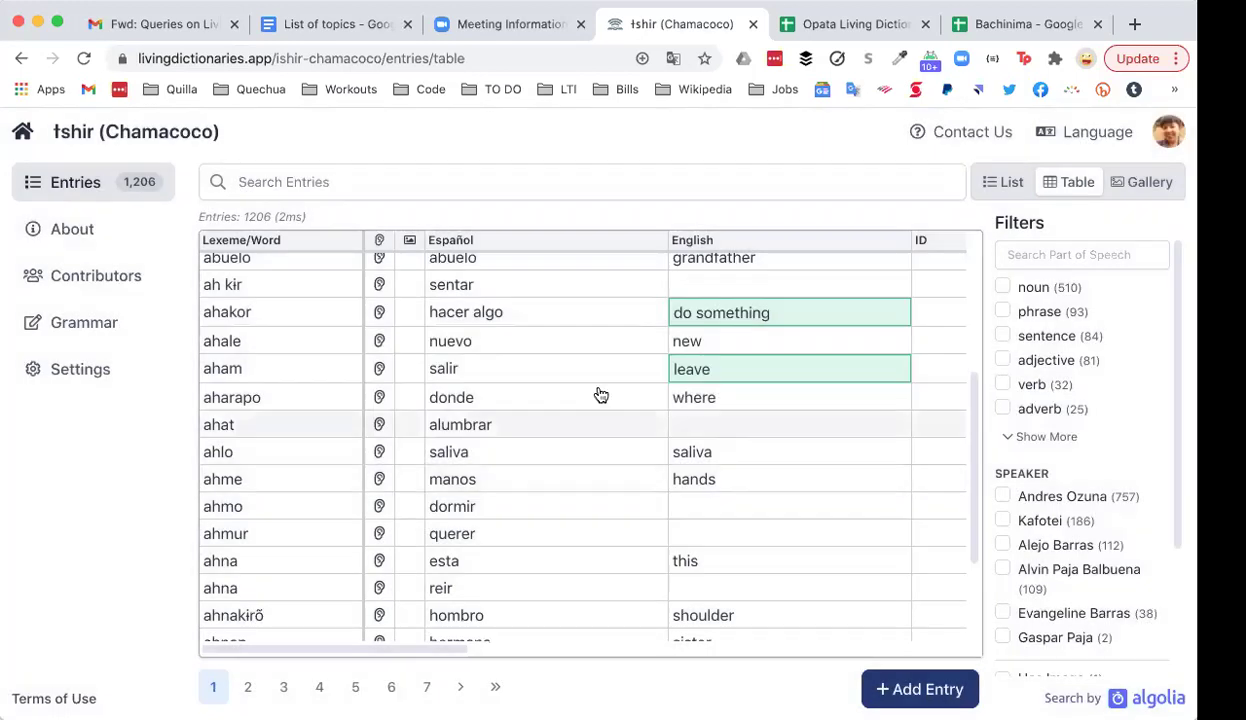
{"action": "scroll", "coordinate": [600, 395], "scroll_direction": "down", "scroll_amount": 2}
{"action": "scroll", "coordinate": [600, 395], "scroll_direction": "up", "scroll_amount": 3}
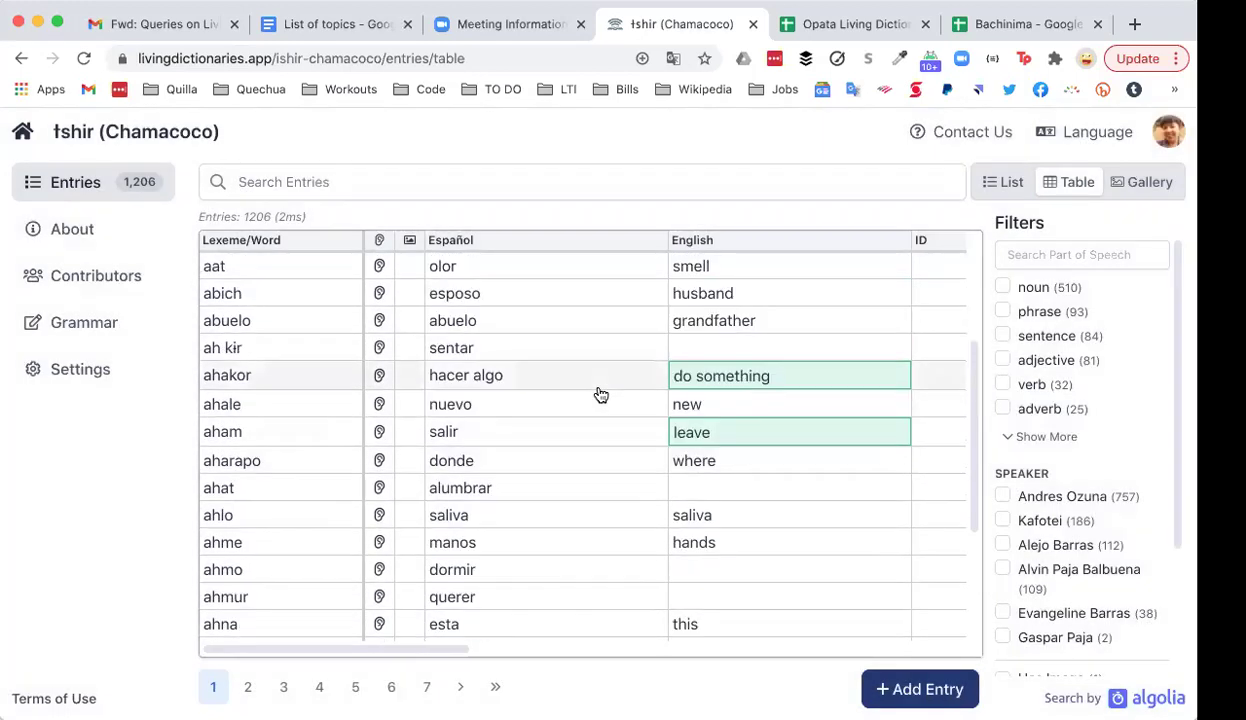
{"action": "scroll", "coordinate": [600, 395], "scroll_direction": "down", "scroll_amount": 1}
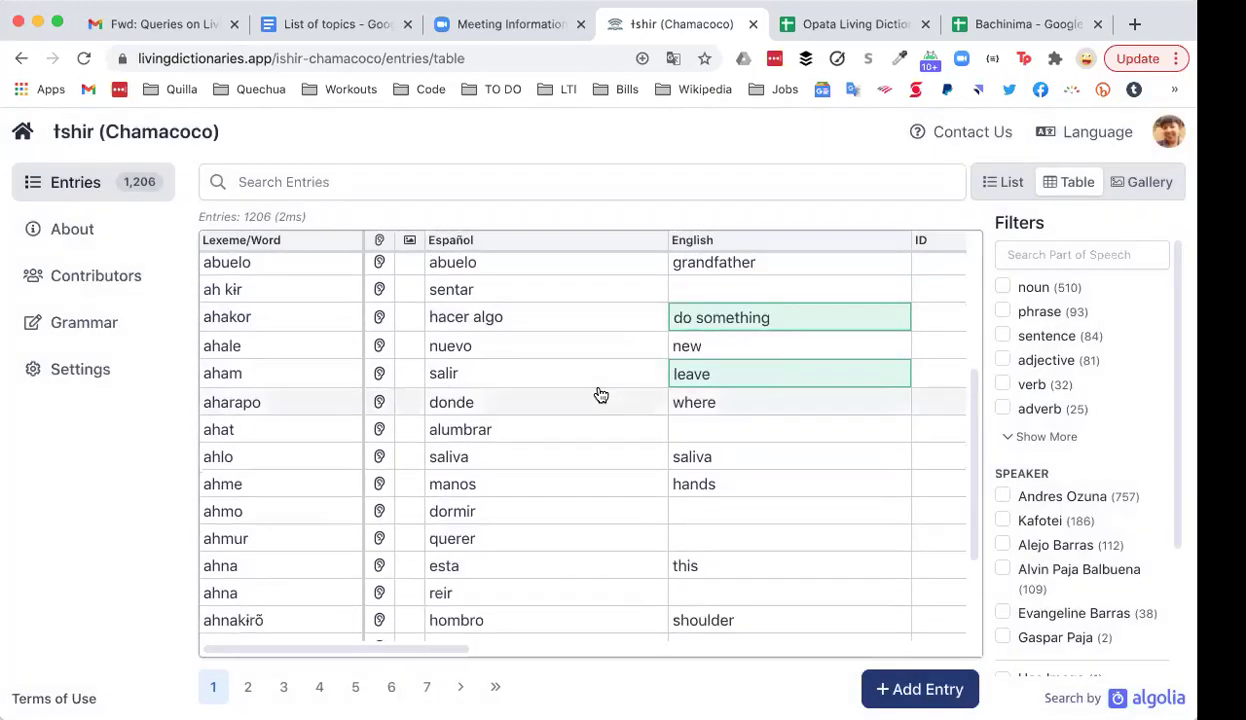
{"action": "scroll", "coordinate": [600, 395], "scroll_direction": "down", "scroll_amount": 1}
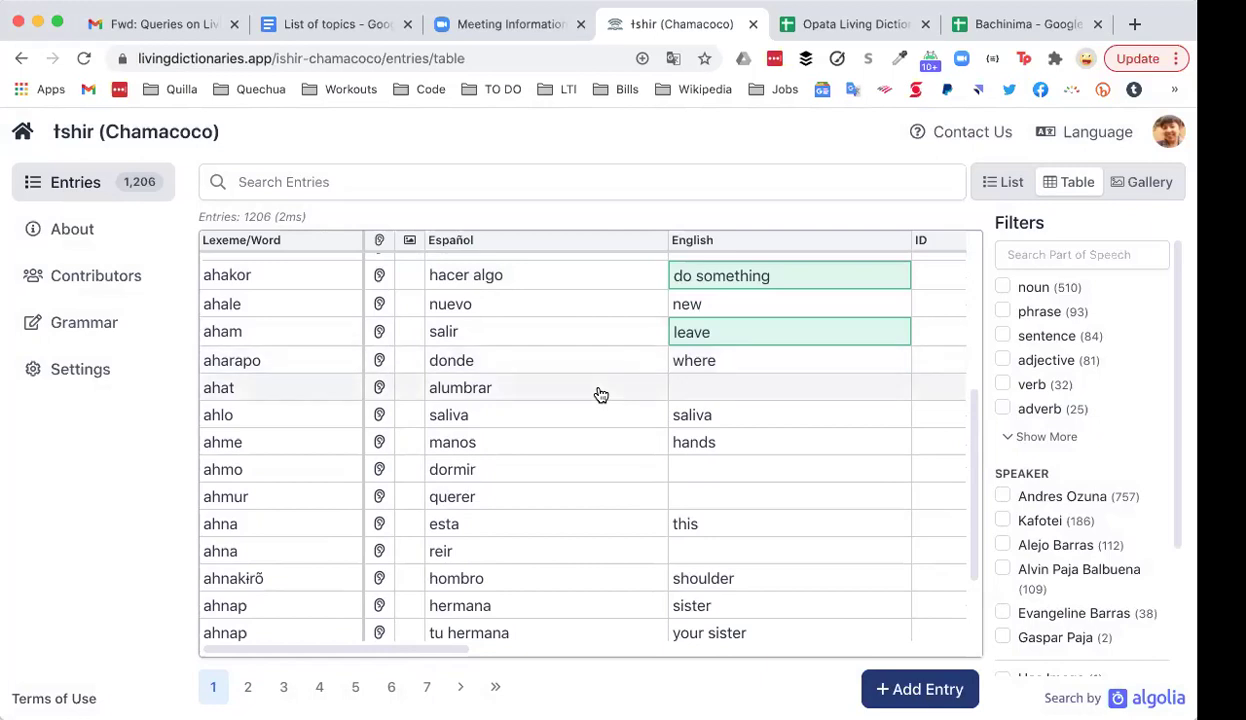
{"action": "scroll", "coordinate": [600, 395], "scroll_direction": "down", "scroll_amount": 2}
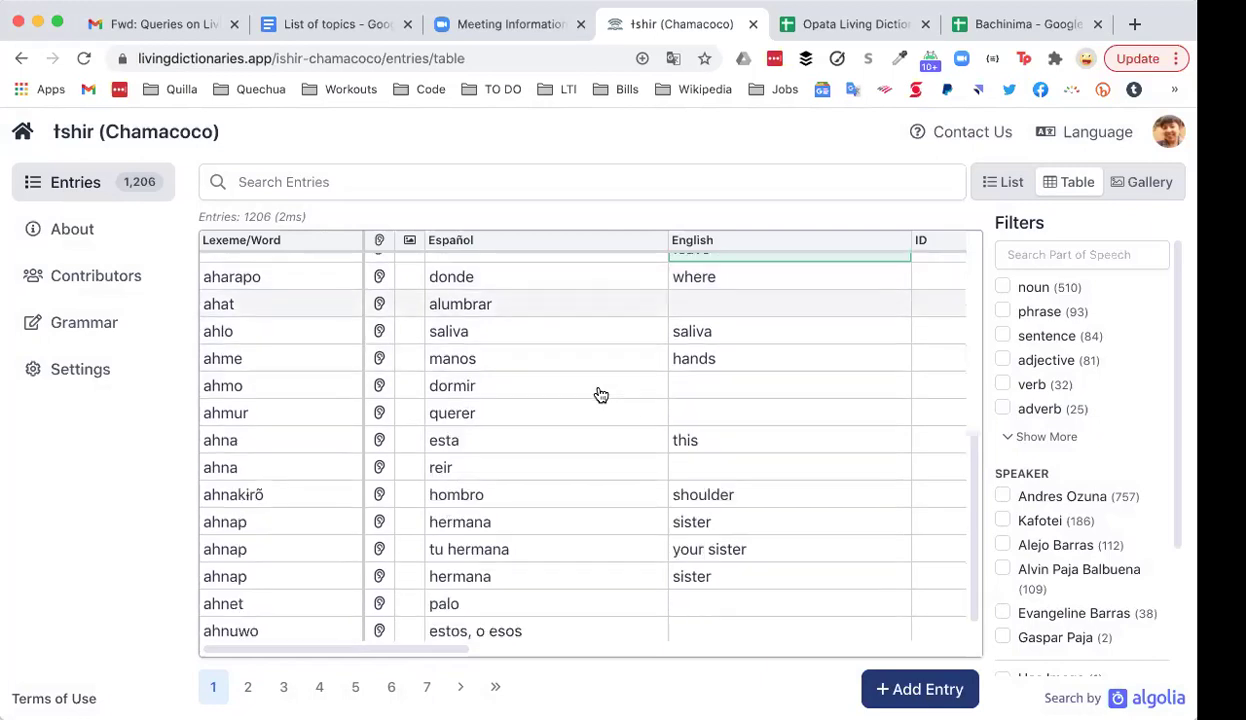
Step: Filter the table to the 25 adverb entries
{"action": "scroll", "coordinate": [600, 395], "scroll_direction": "up", "scroll_amount": 3}
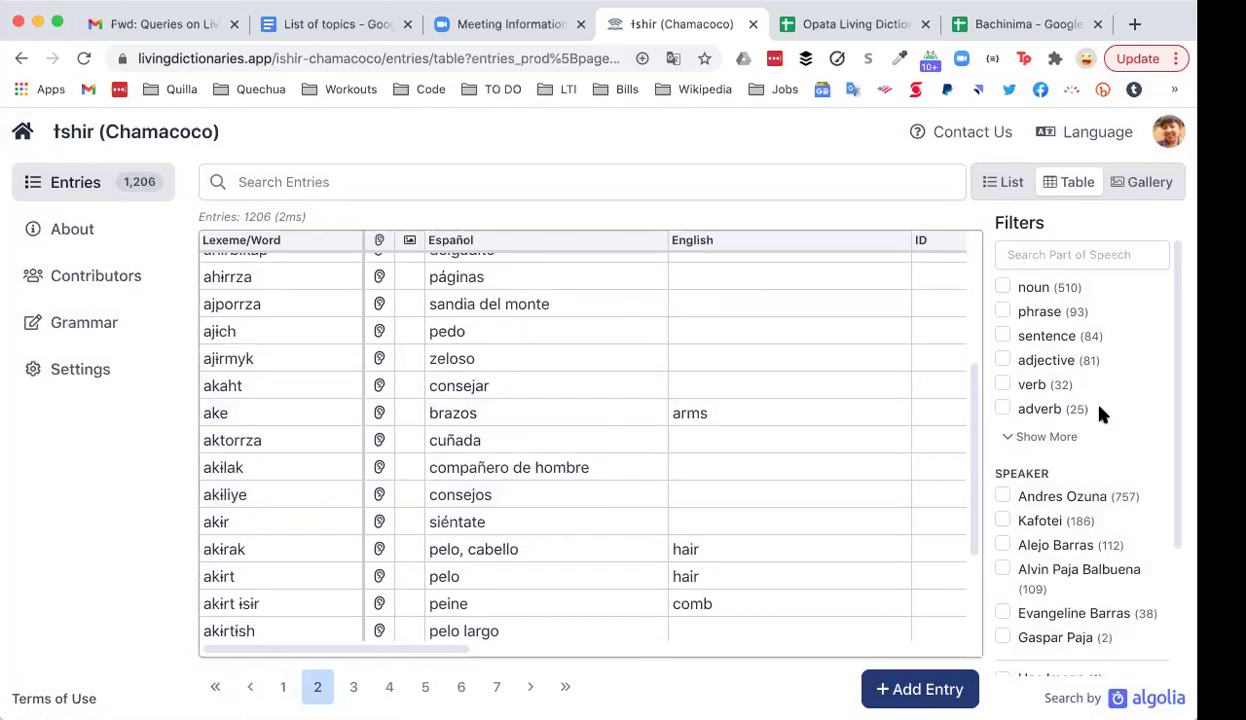
{"action": "left_click", "coordinate": [1002, 410]}
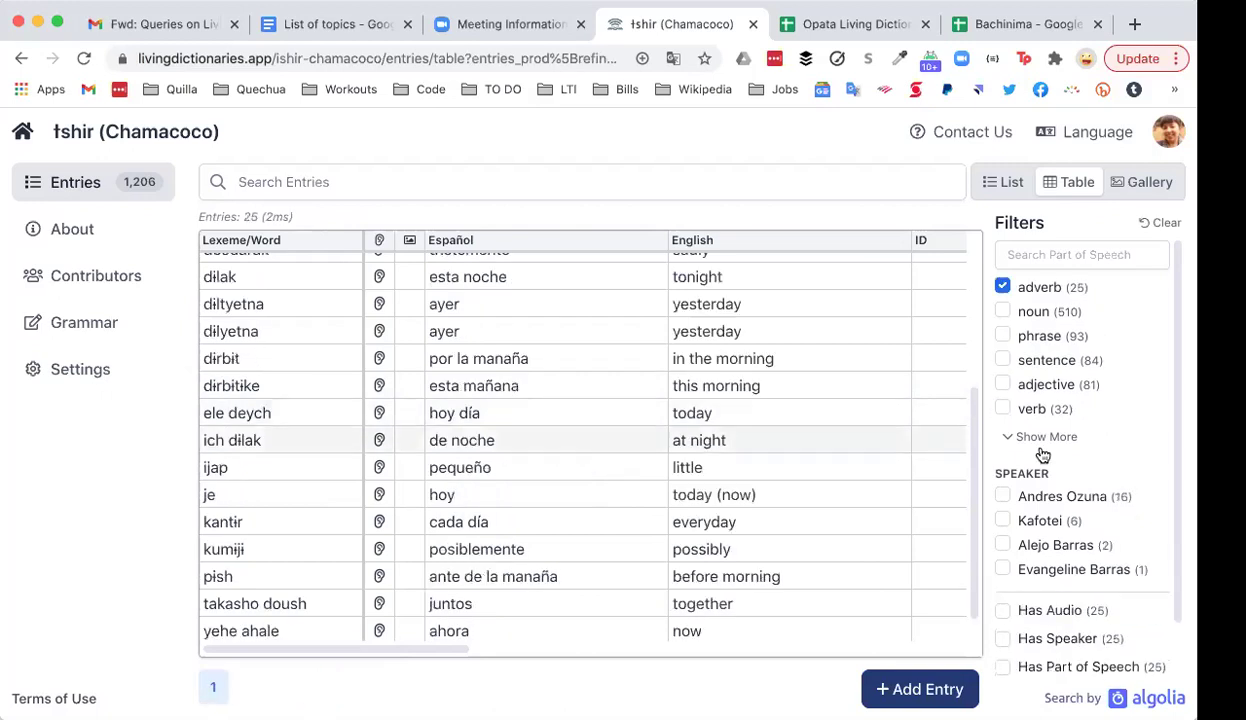
{"action": "scroll", "coordinate": [806, 370], "scroll_direction": "up", "scroll_amount": 4}
{"action": "scroll", "coordinate": [808, 370], "scroll_direction": "down", "scroll_amount": 5}
{"action": "scroll", "coordinate": [808, 370], "scroll_direction": "up", "scroll_amount": 4}
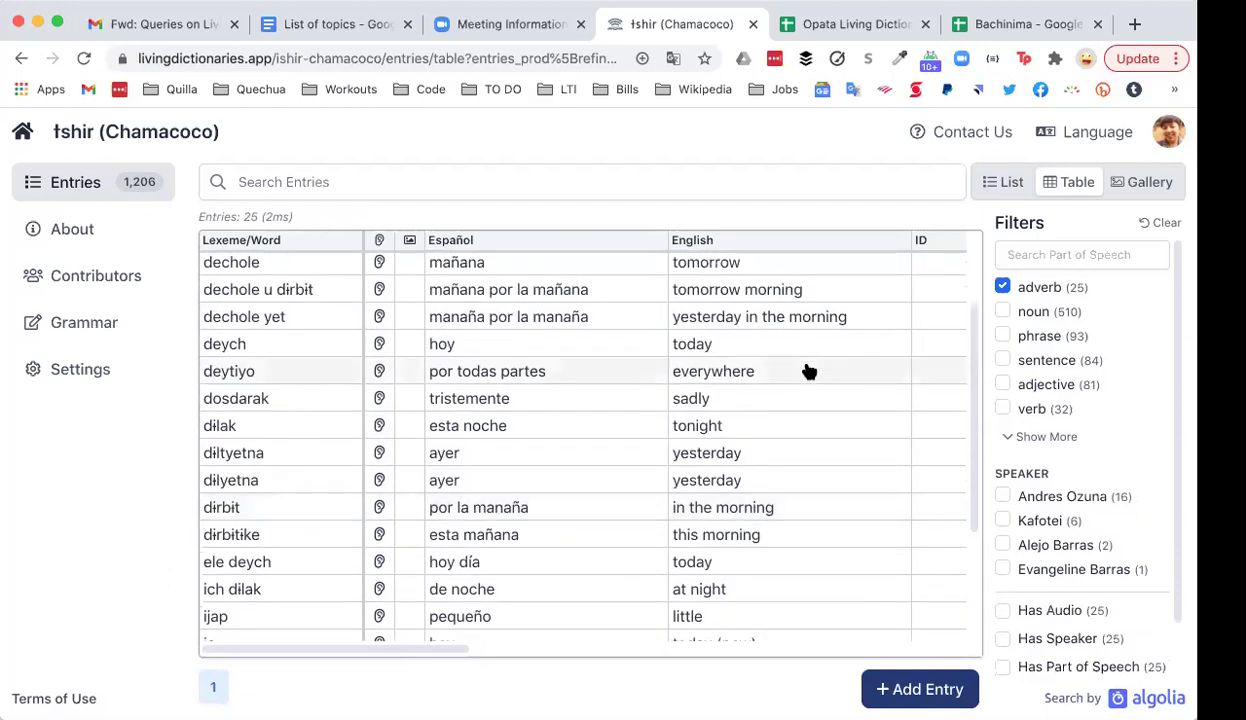
Step: Swap the adverb filter for noun to list the 510 noun entries
{"action": "left_click", "coordinate": [1003, 287]}
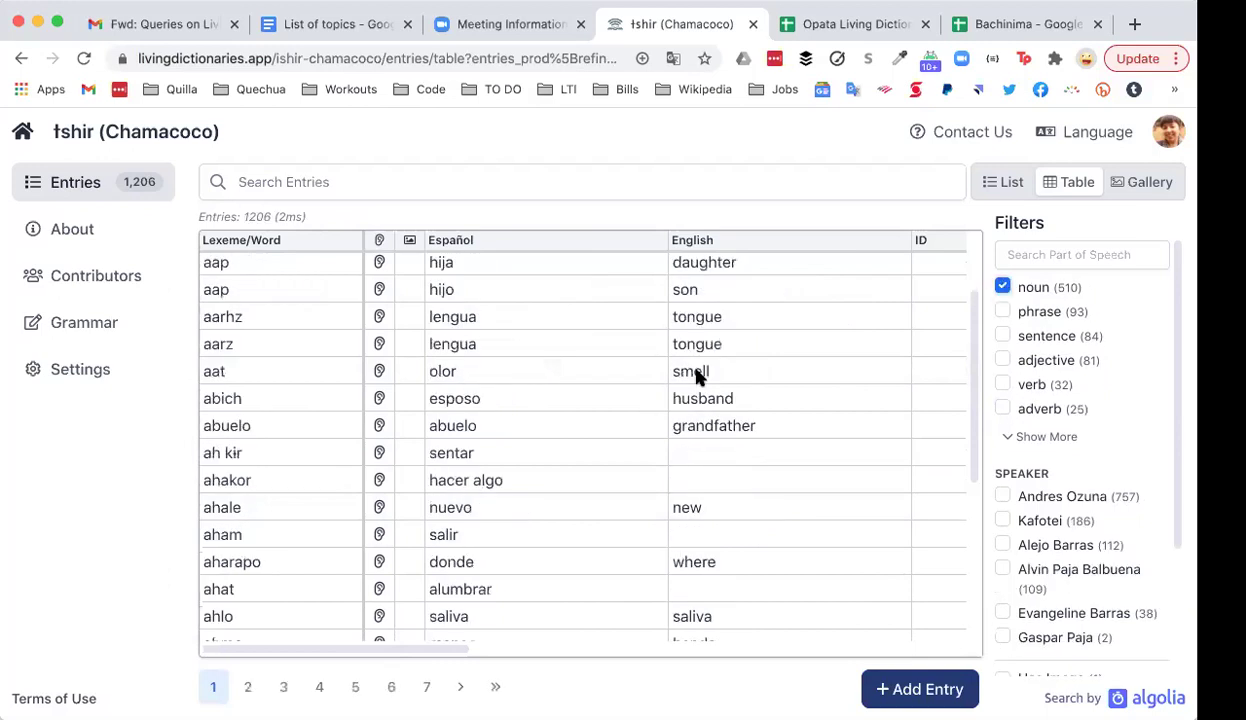
{"action": "scroll", "coordinate": [697, 377], "scroll_direction": "down", "scroll_amount": 5}
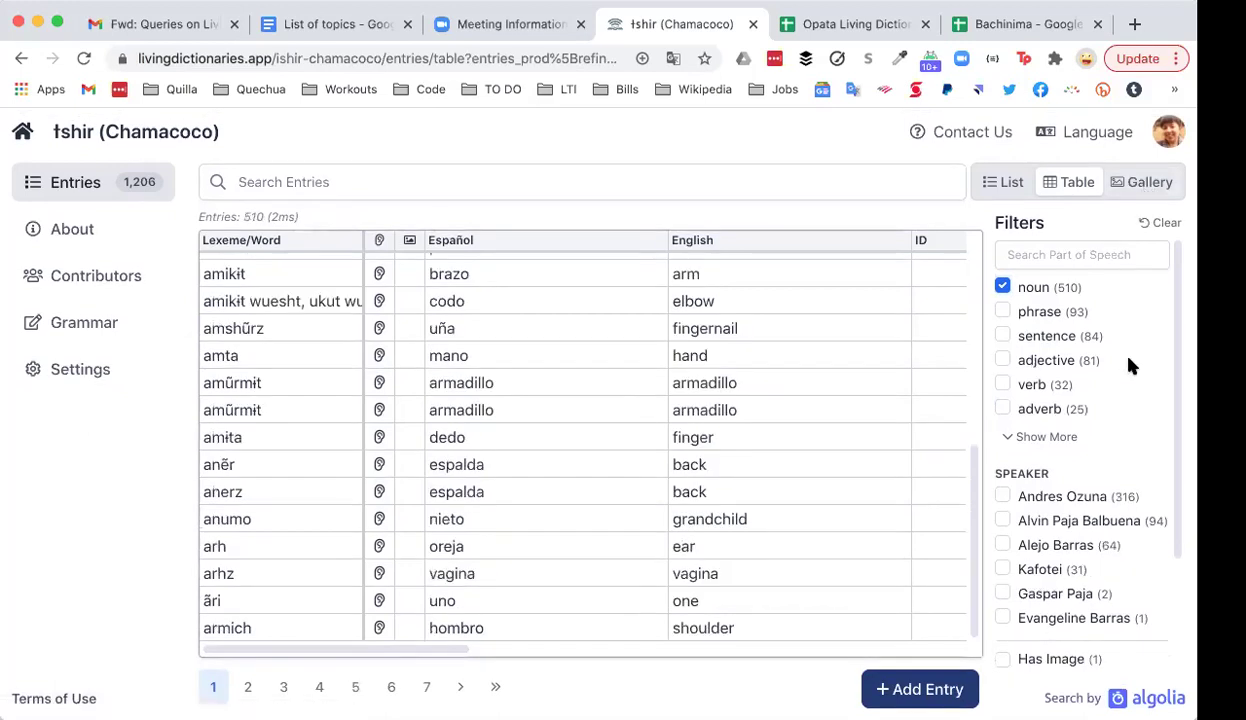
{"action": "scroll", "coordinate": [1125, 368], "scroll_direction": "down", "scroll_amount": 3}
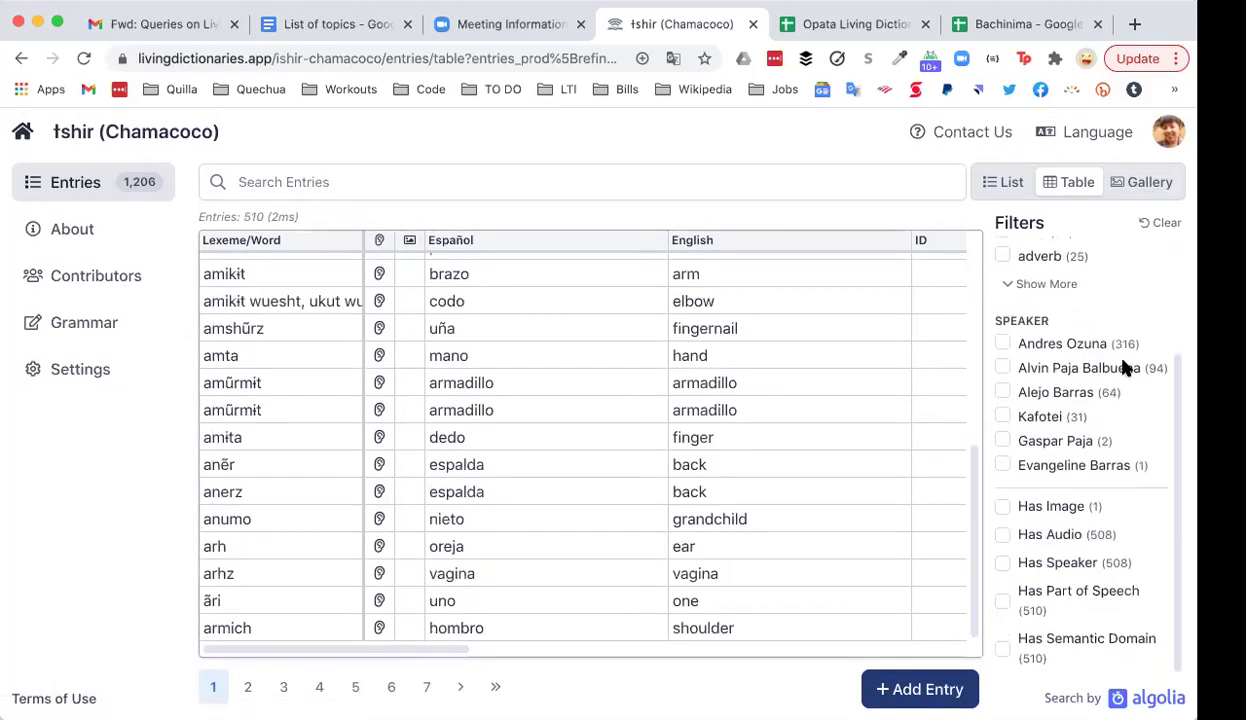
{"action": "scroll", "coordinate": [1125, 368], "scroll_direction": "up", "scroll_amount": 3}
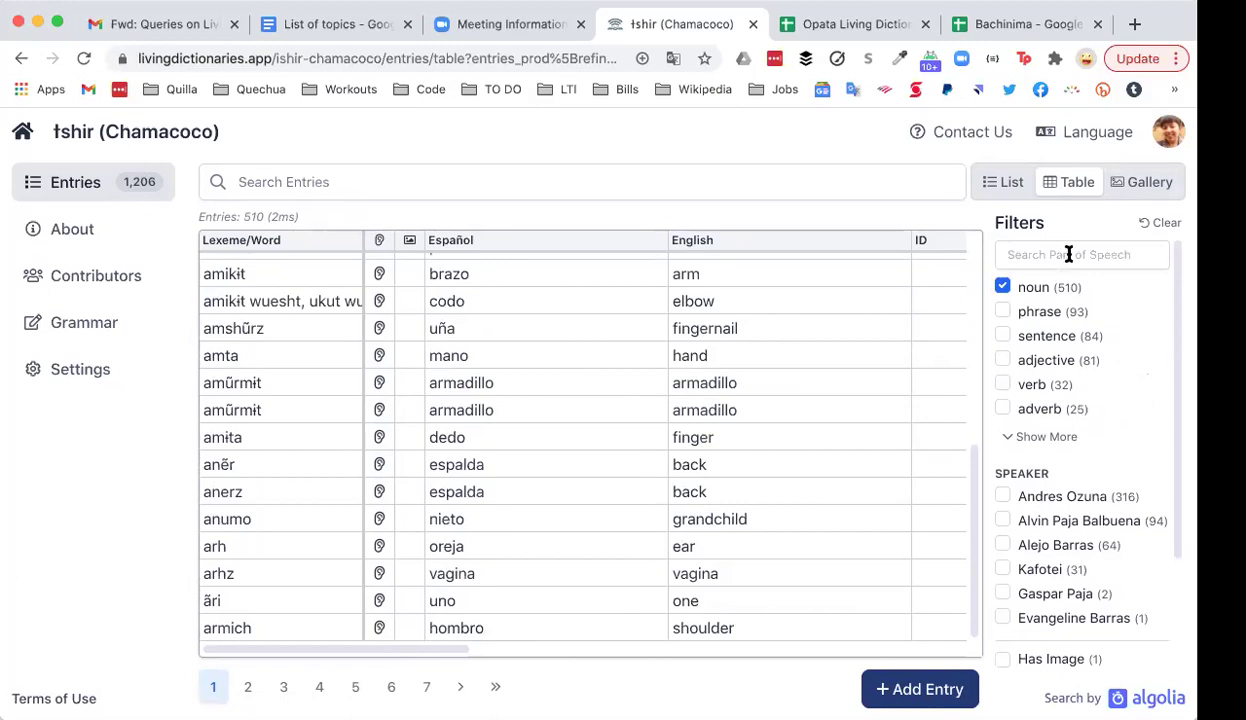